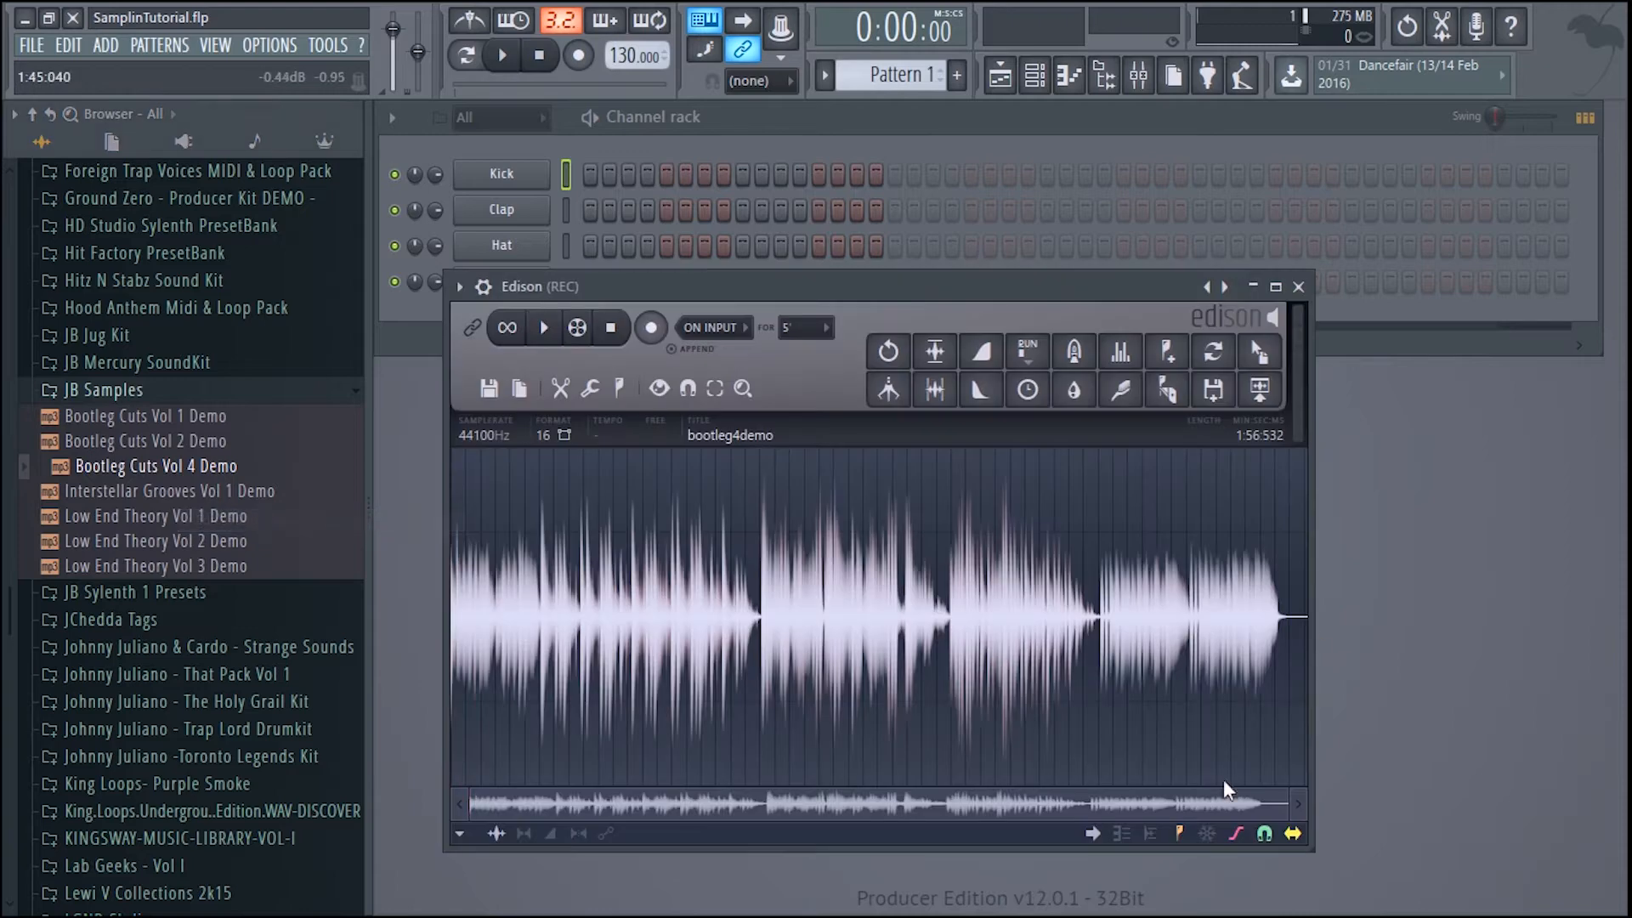
# - Select the opening 13.855 seconds of the bootleg4demo waveform and audition it
pyautogui.moveTo(1283, 806); pyautogui.dragTo(565, 799)
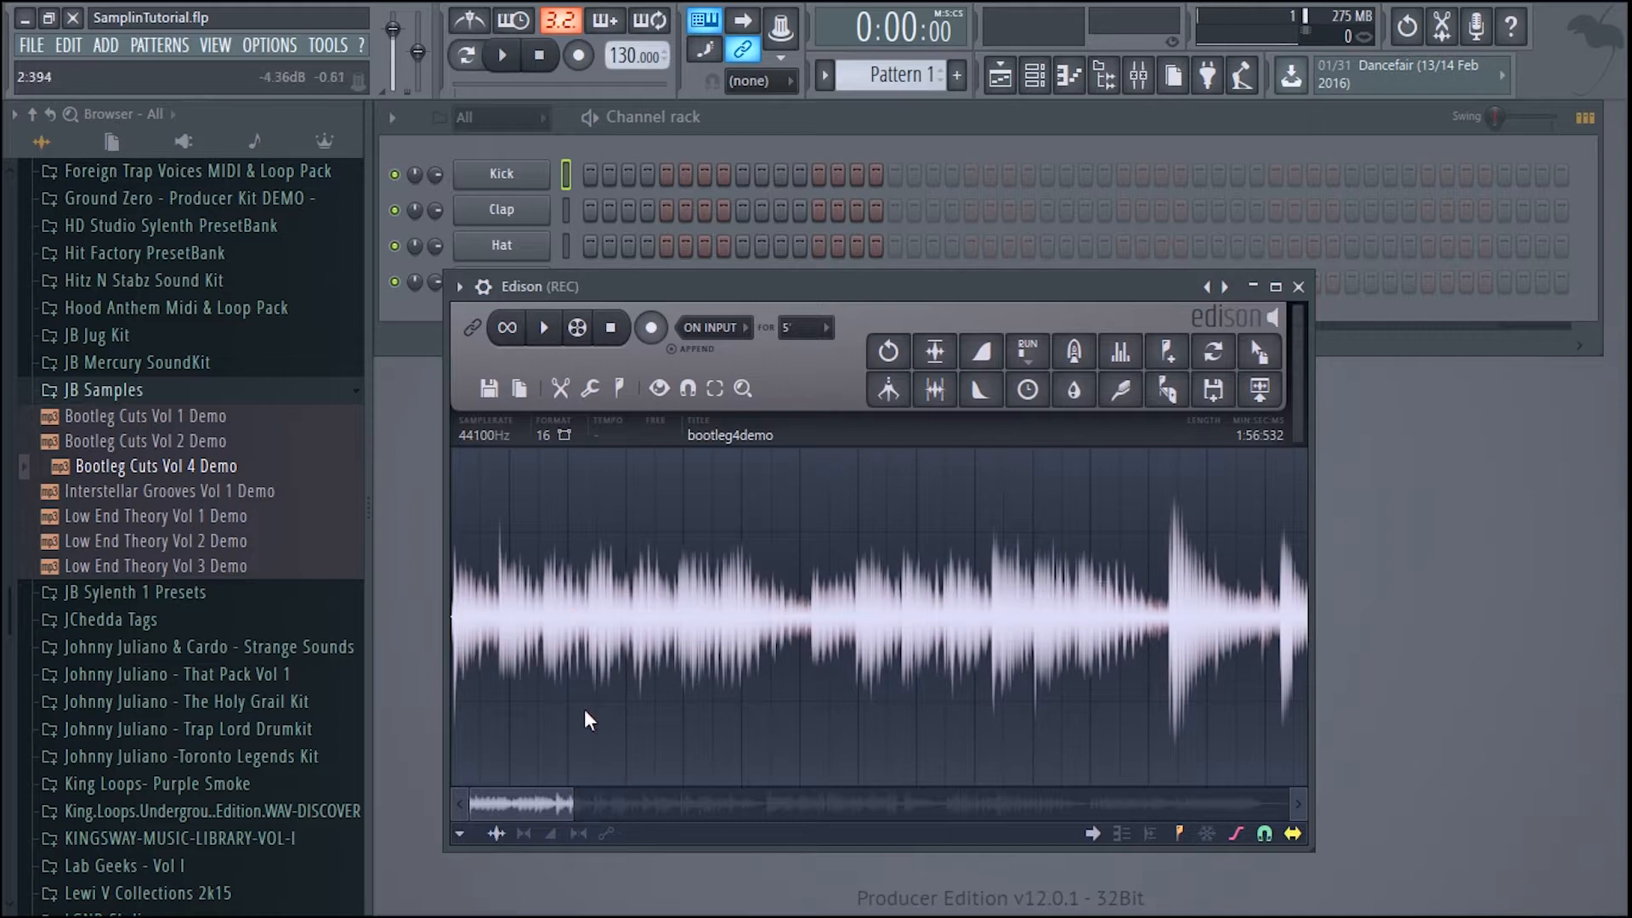
pyautogui.moveTo(456, 610); pyautogui.dragTo(1257, 568)
pyautogui.press('space')
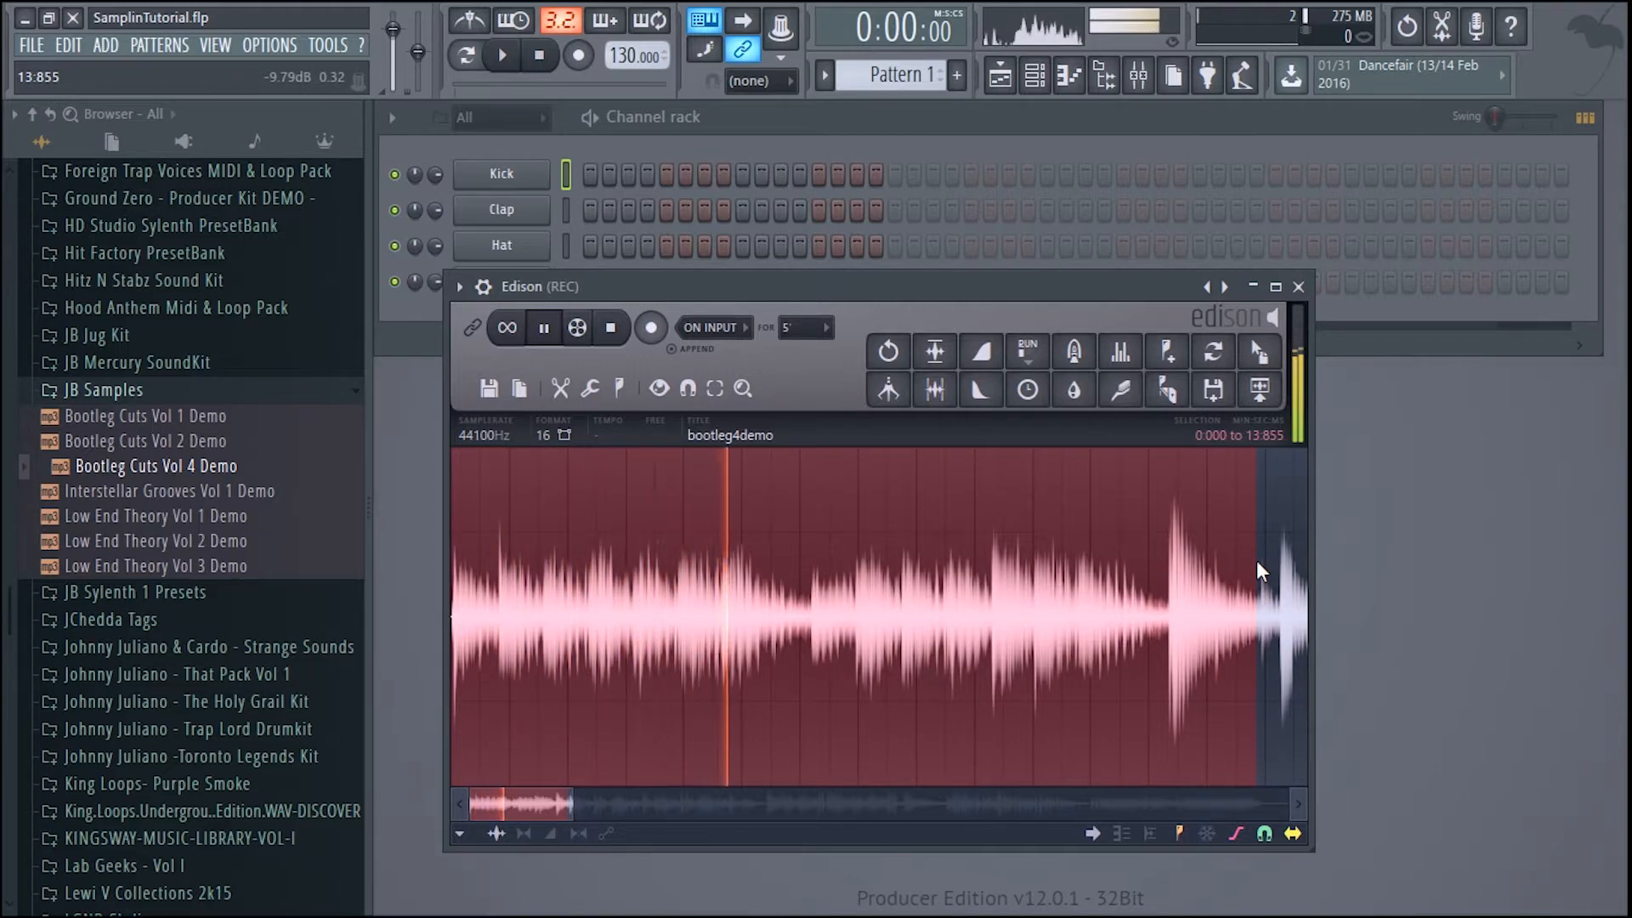
pyautogui.press('space')
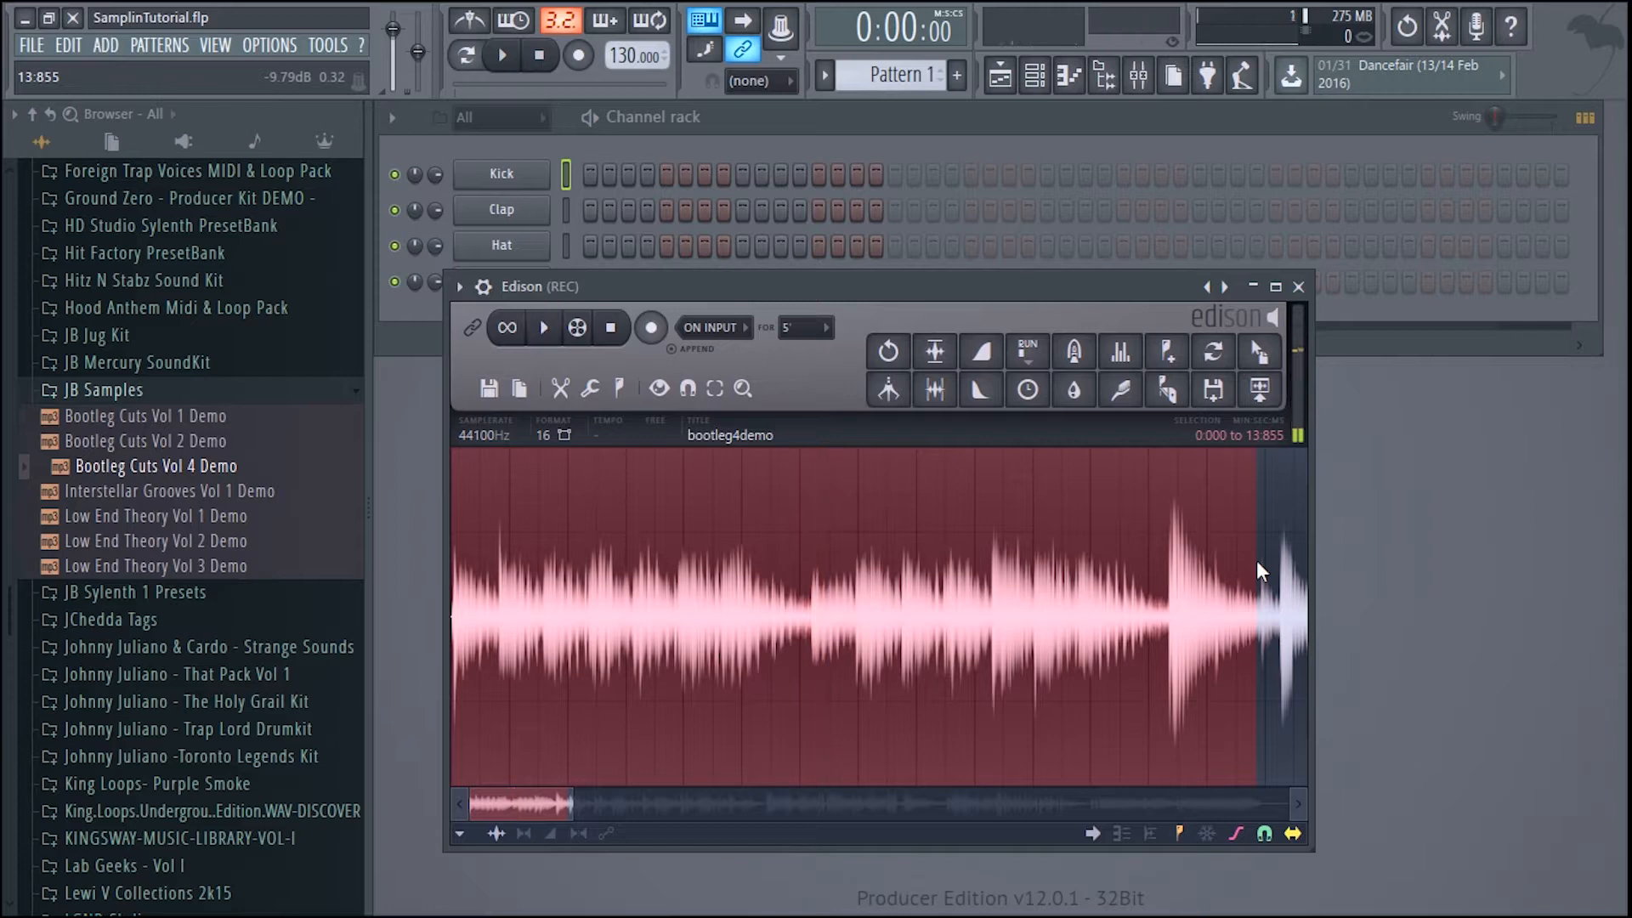
# - Trim the waveform selection to the first phrase, running from 0:058 to 6:204, with its edges on the transients
pyautogui.moveTo(1260, 567); pyautogui.dragTo(982, 608)
pyautogui.moveTo(832, 636); pyautogui.dragTo(812, 635)
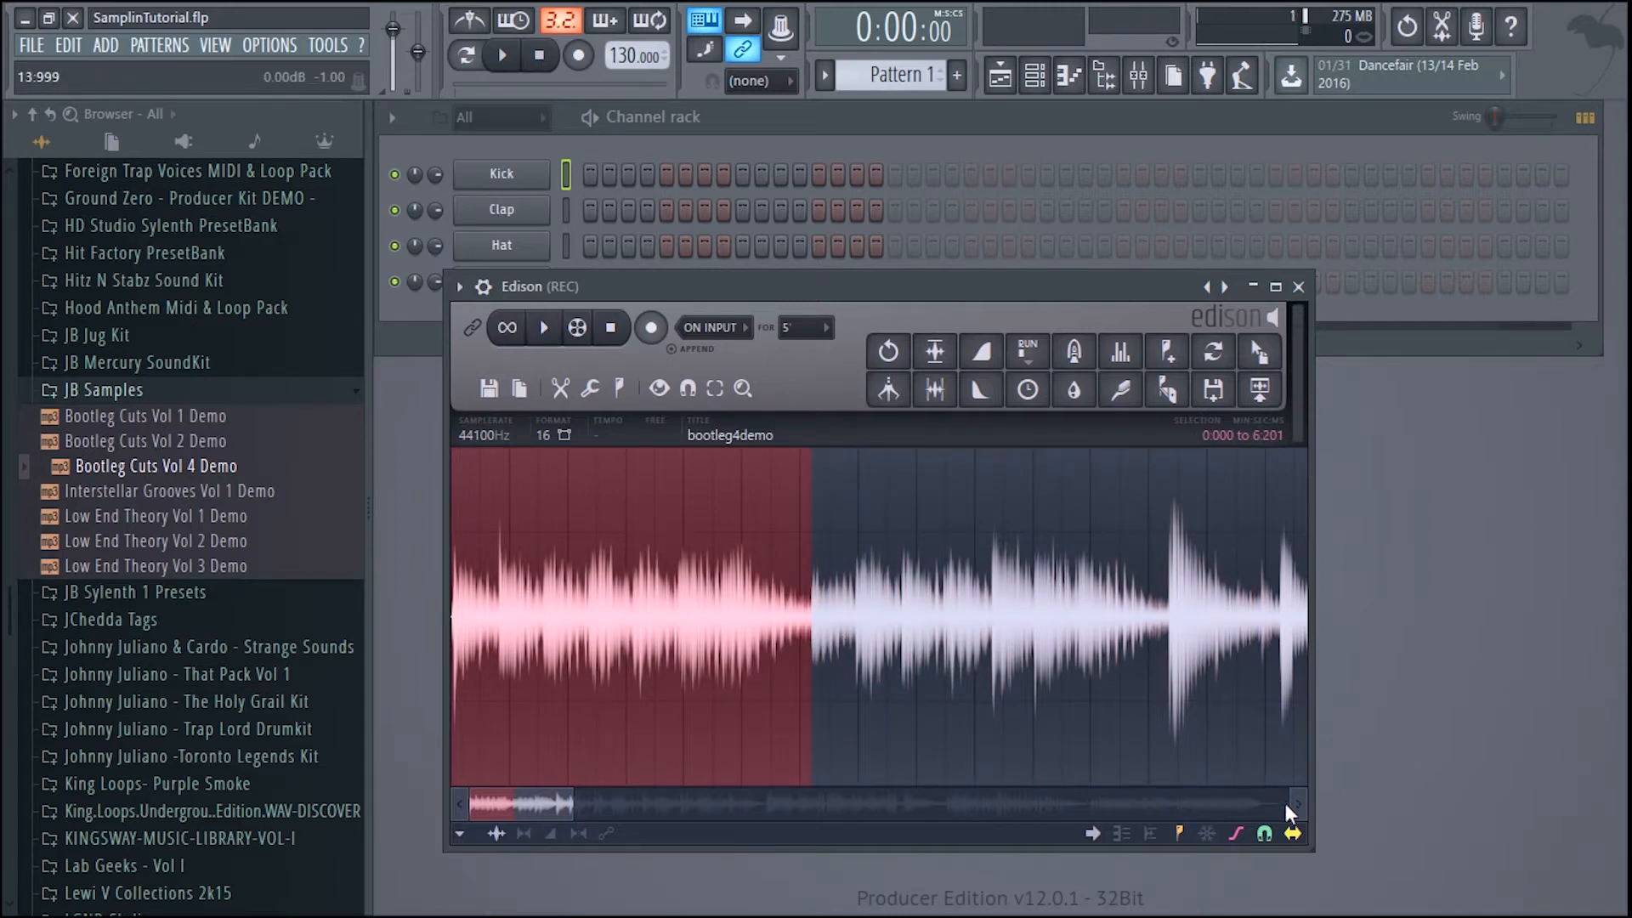
pyautogui.moveTo(572, 809); pyautogui.dragTo(471, 814)
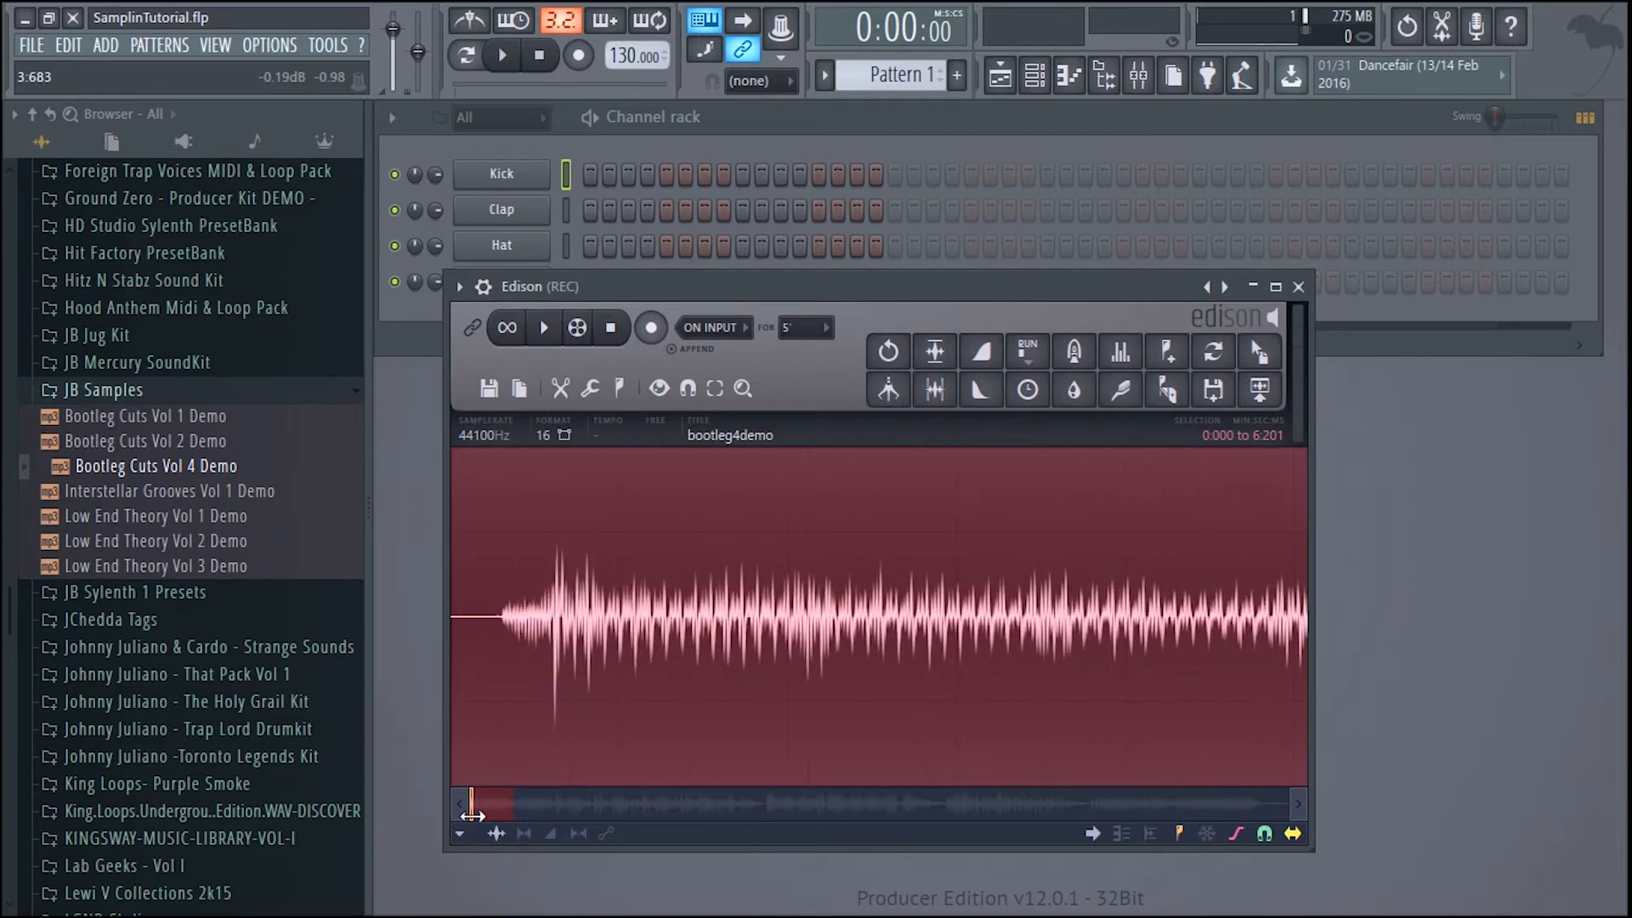
pyautogui.click(547, 616)
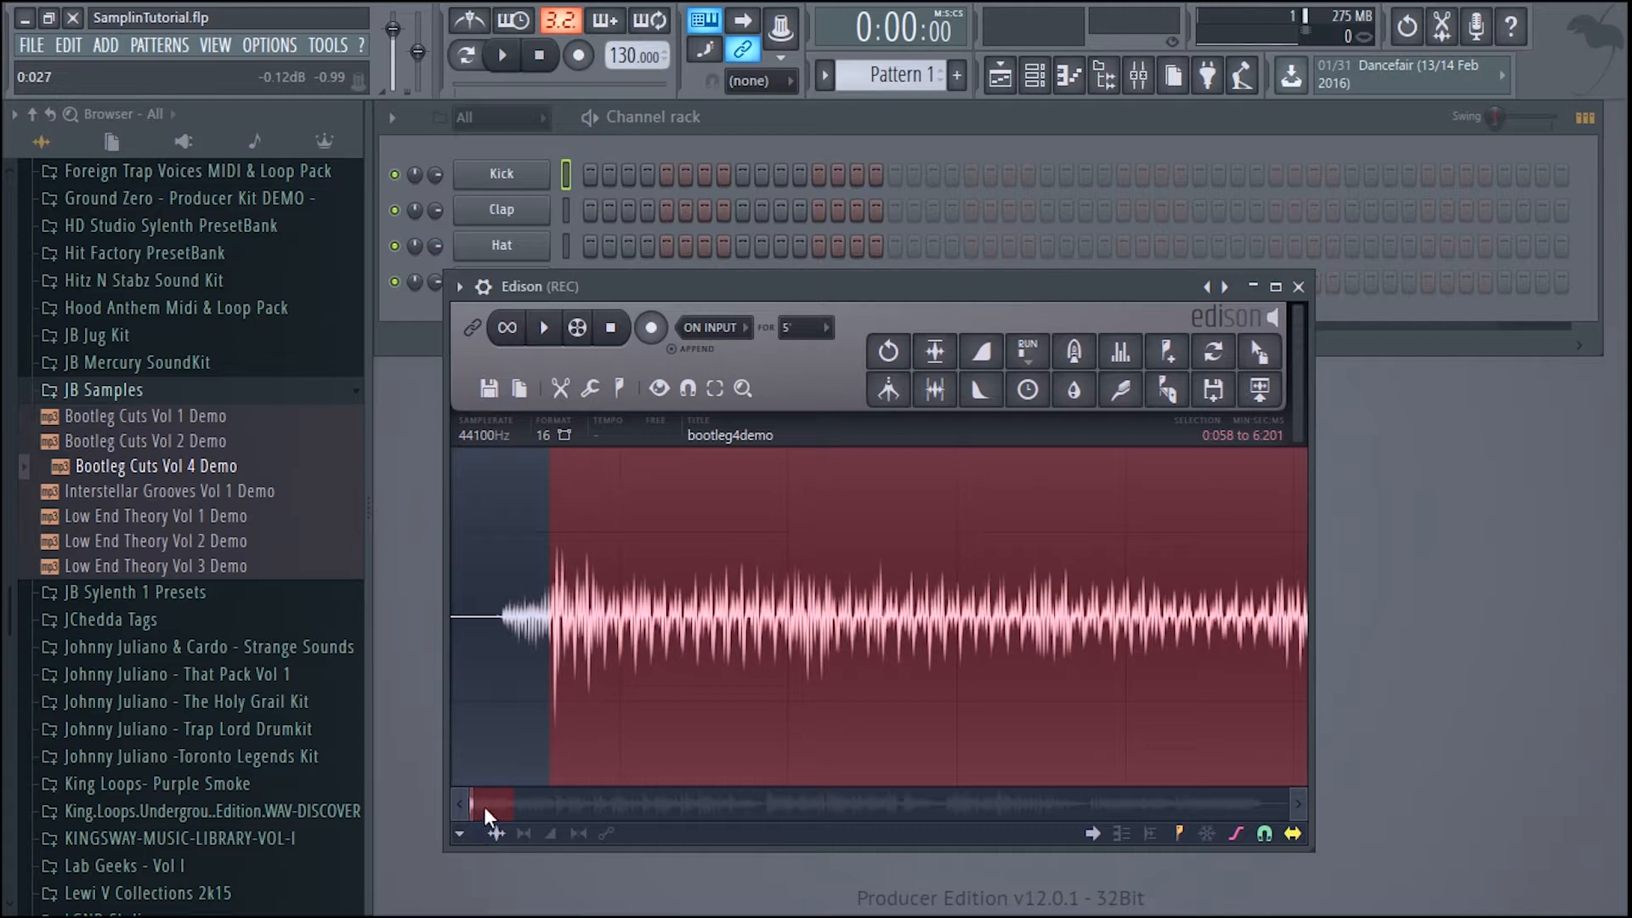
pyautogui.moveTo(487, 816); pyautogui.dragTo(513, 809)
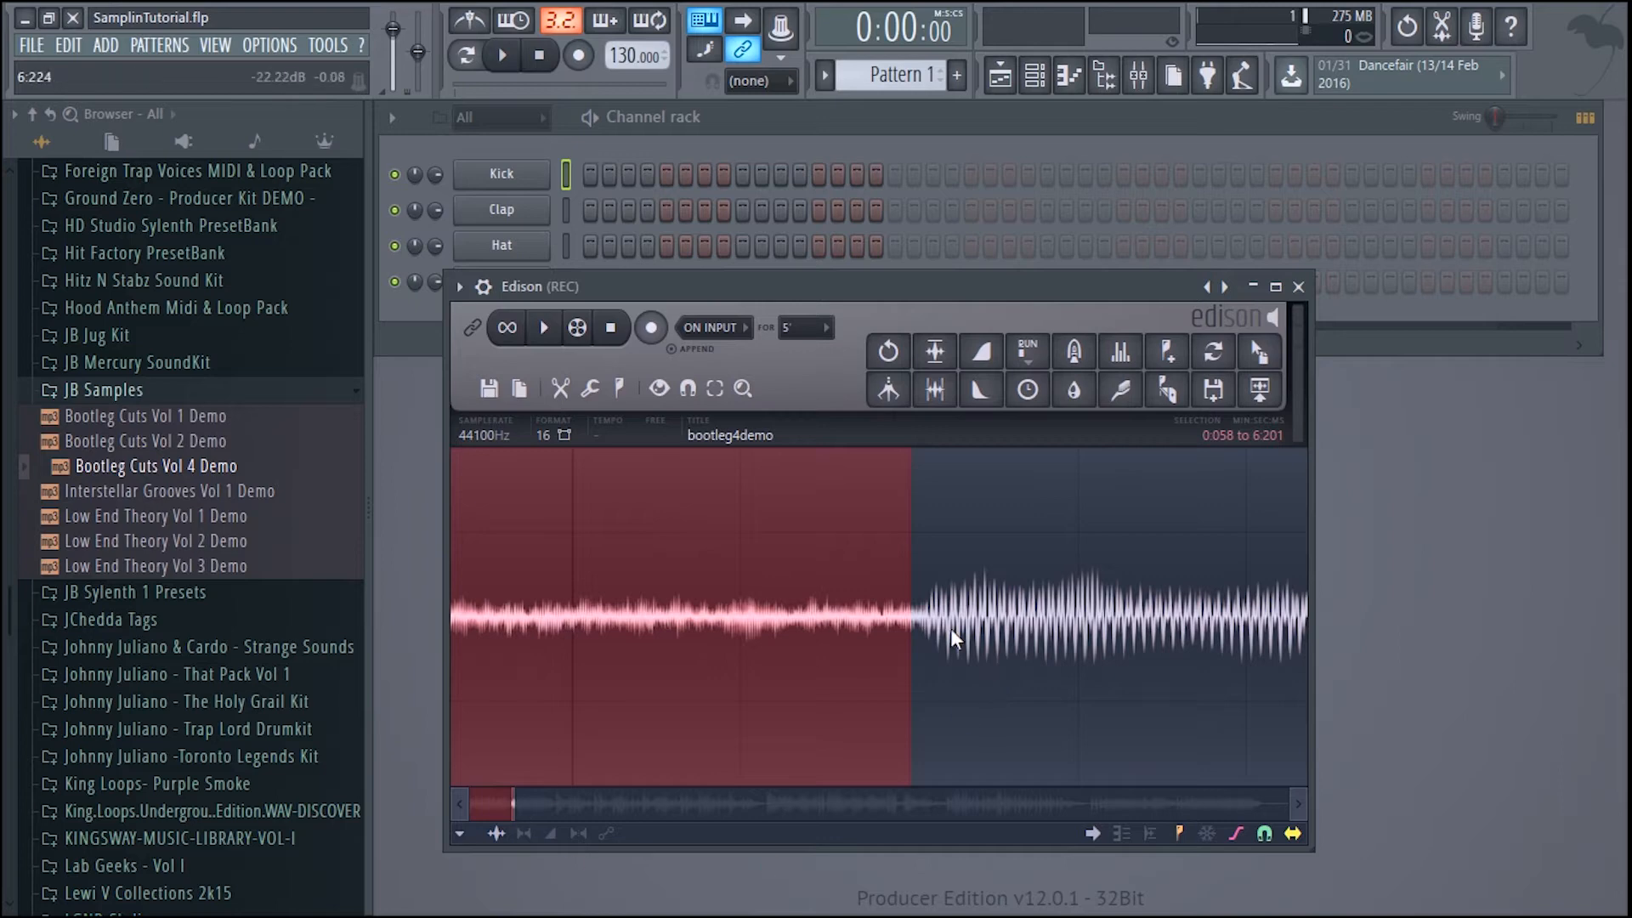
pyautogui.moveTo(912, 622); pyautogui.dragTo(918, 623)
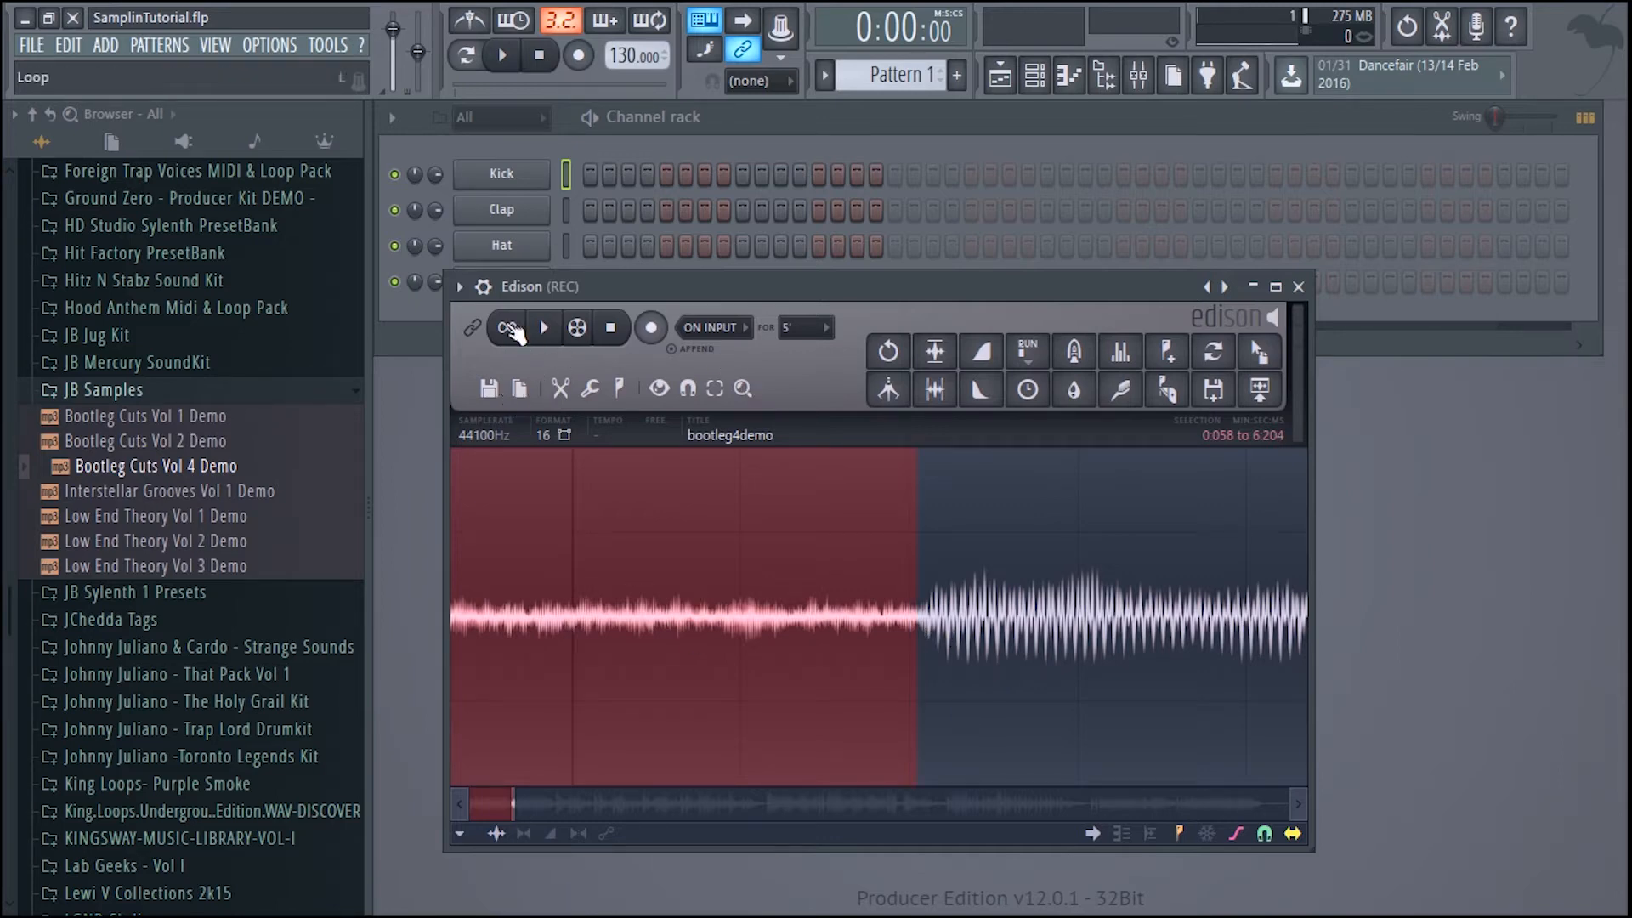
# - Enable looped playback and audition the selected phrase, widening the Edison window
pyautogui.click(508, 328)
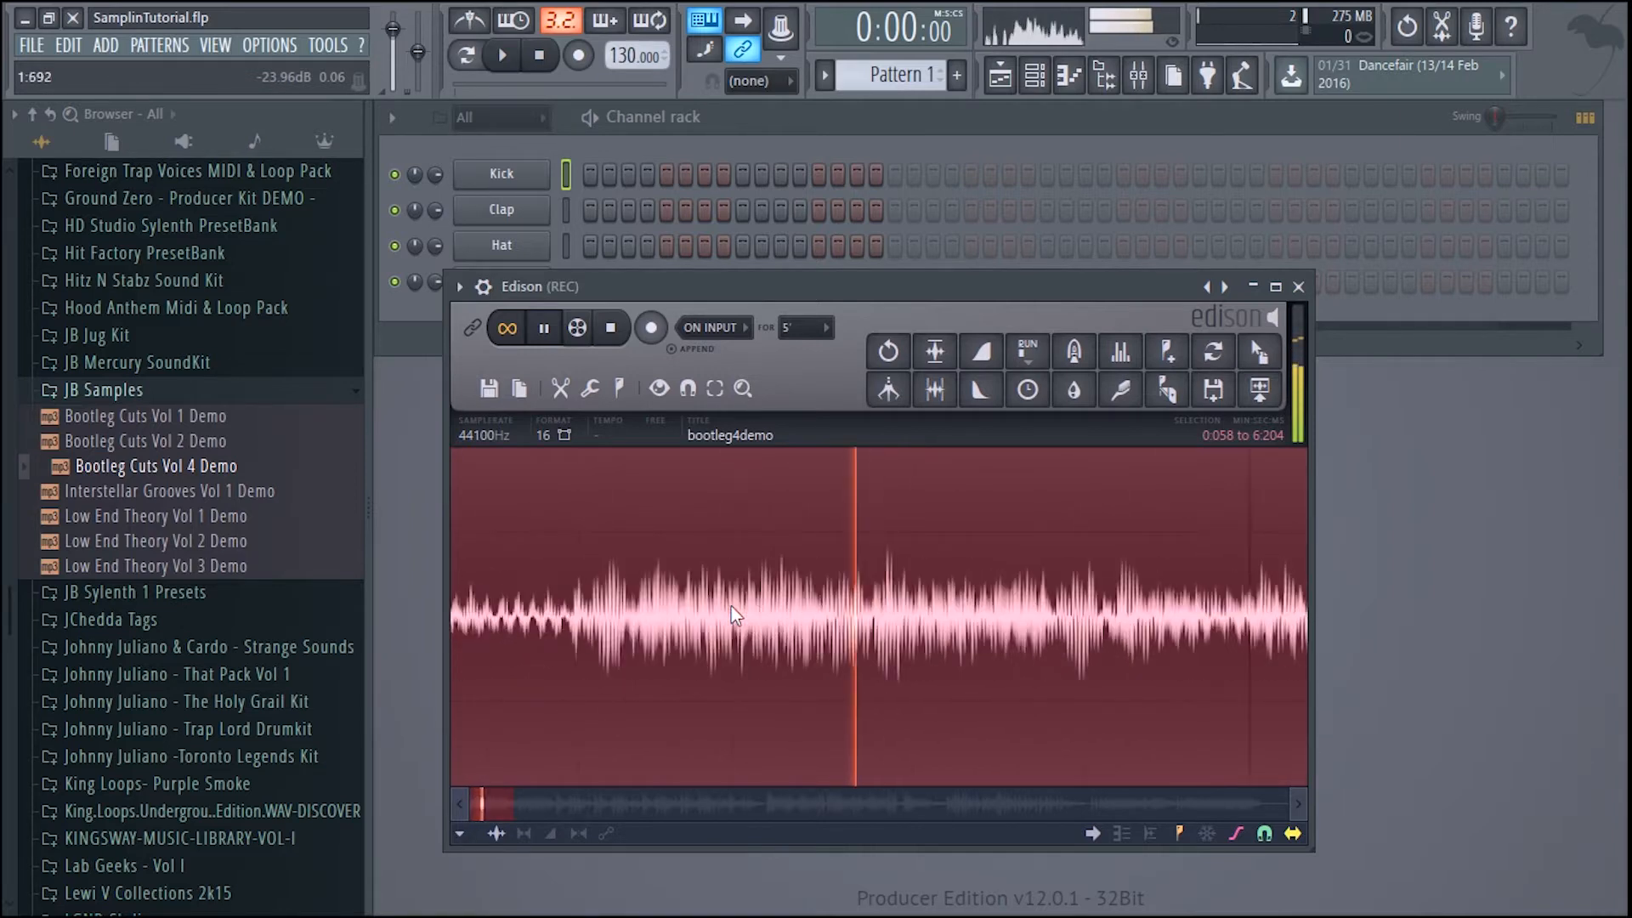
pyautogui.press('space')
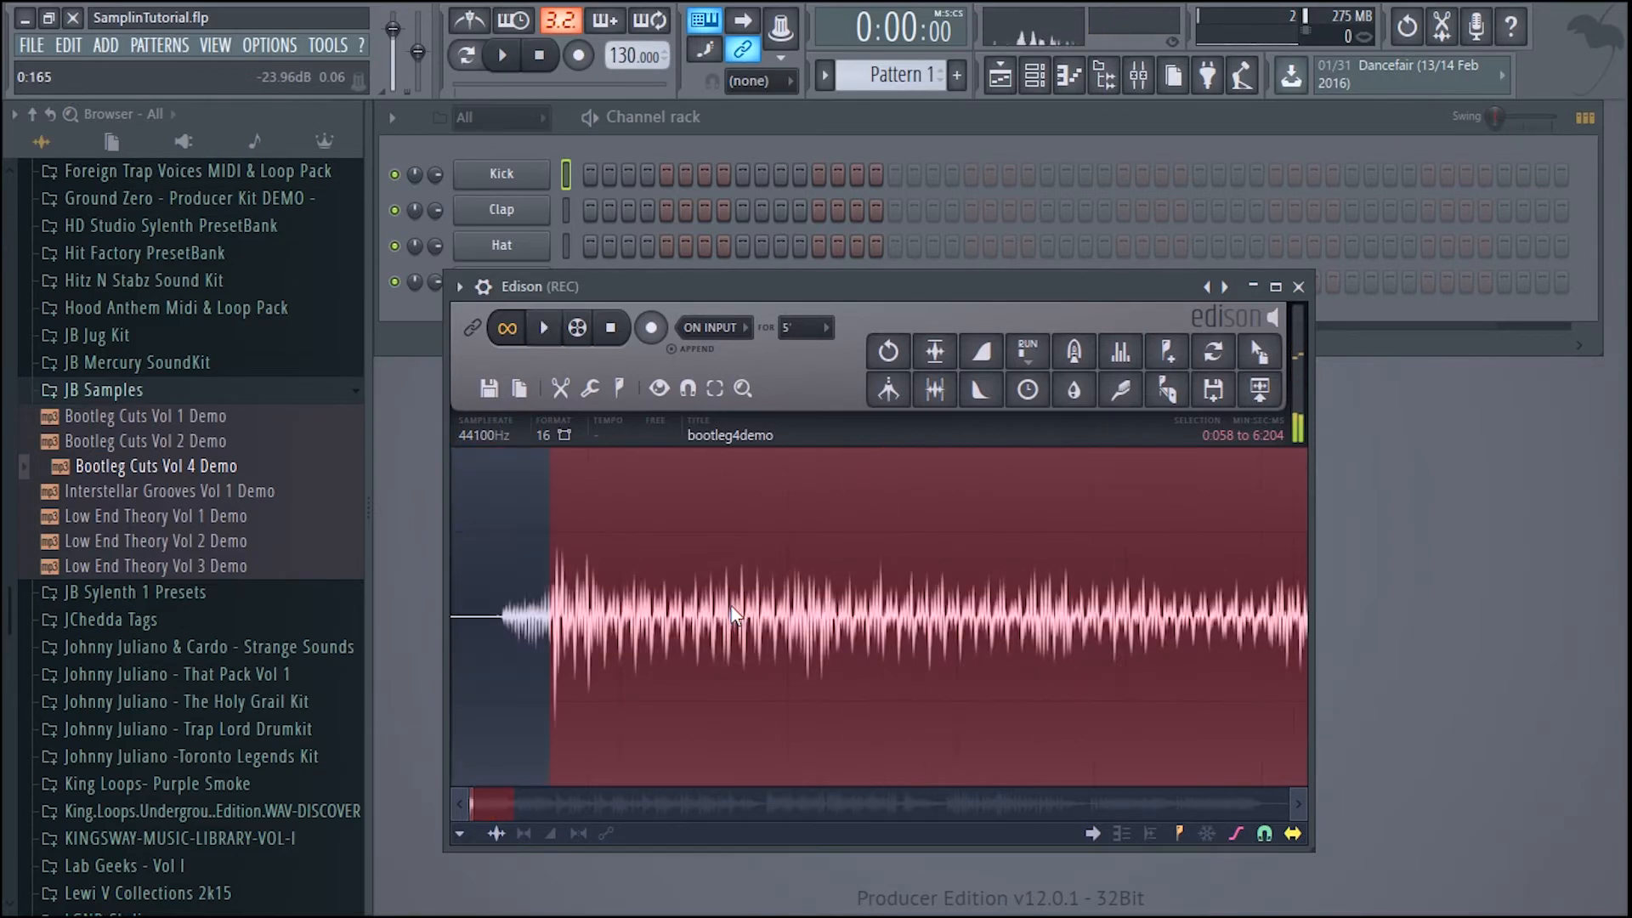
pyautogui.moveTo(1311, 425); pyautogui.dragTo(1526, 437)
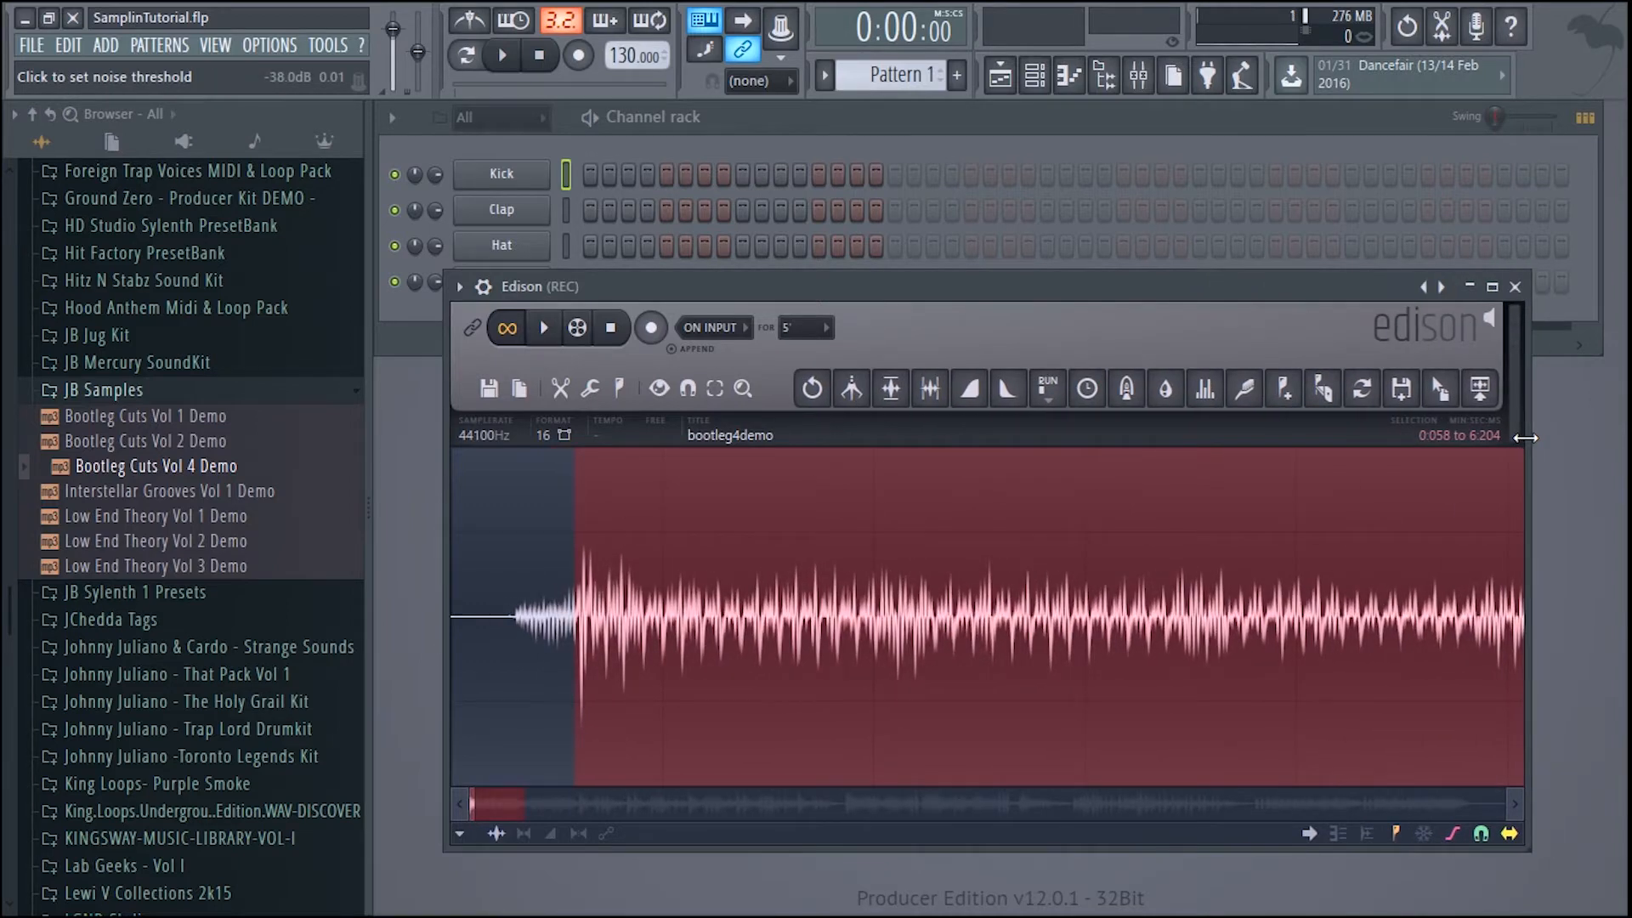
pyautogui.press('space')
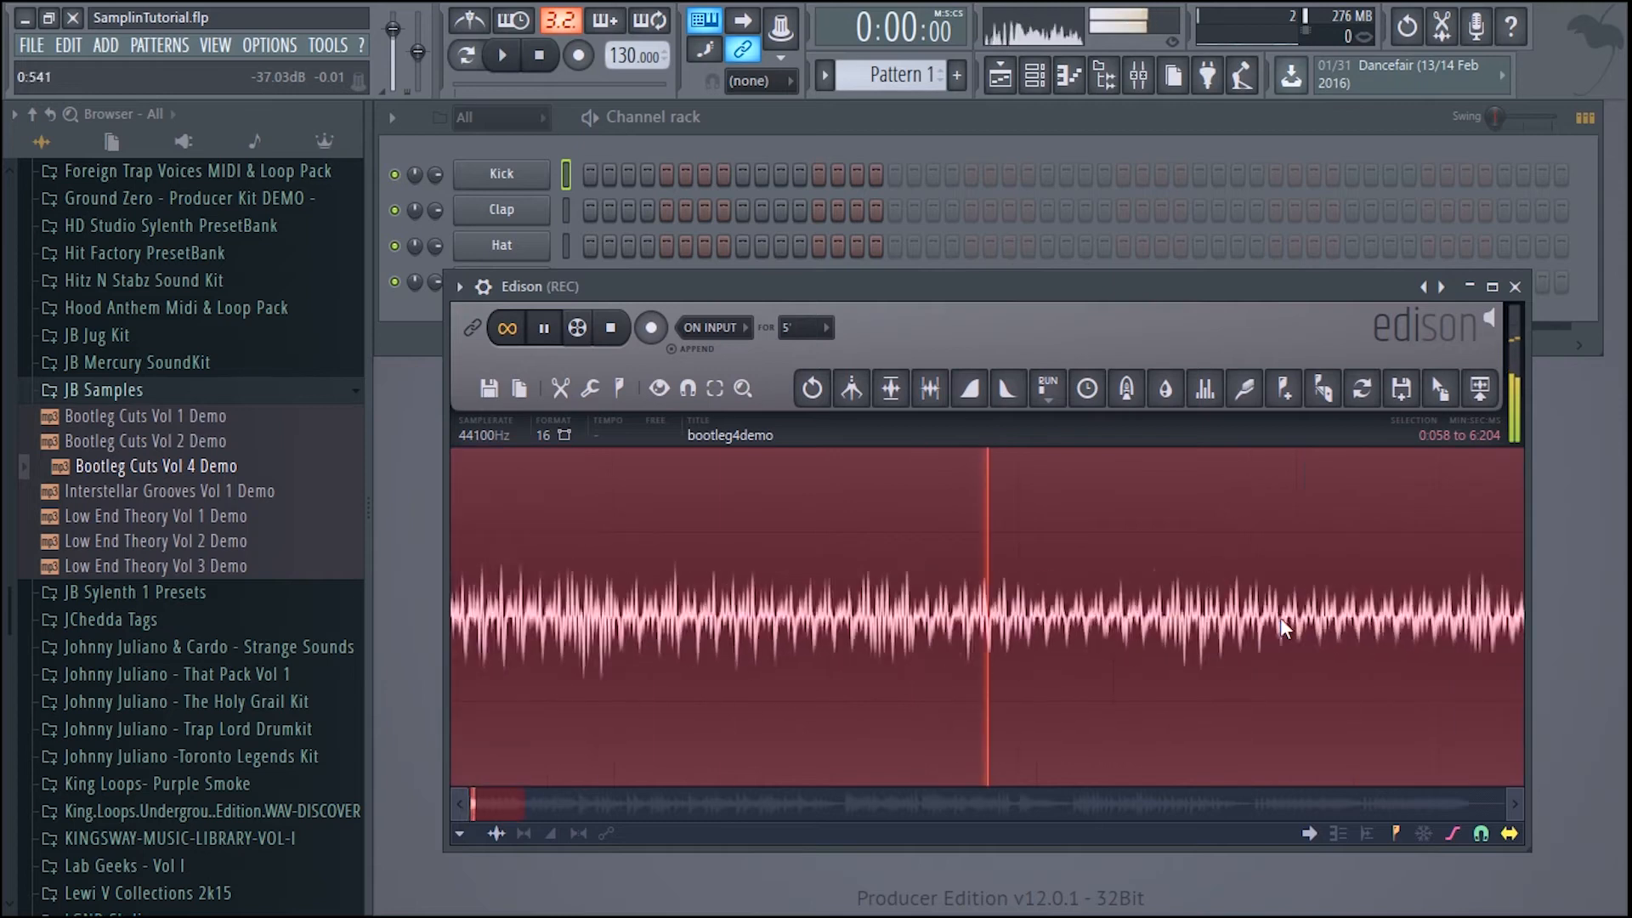
pyautogui.press('space')
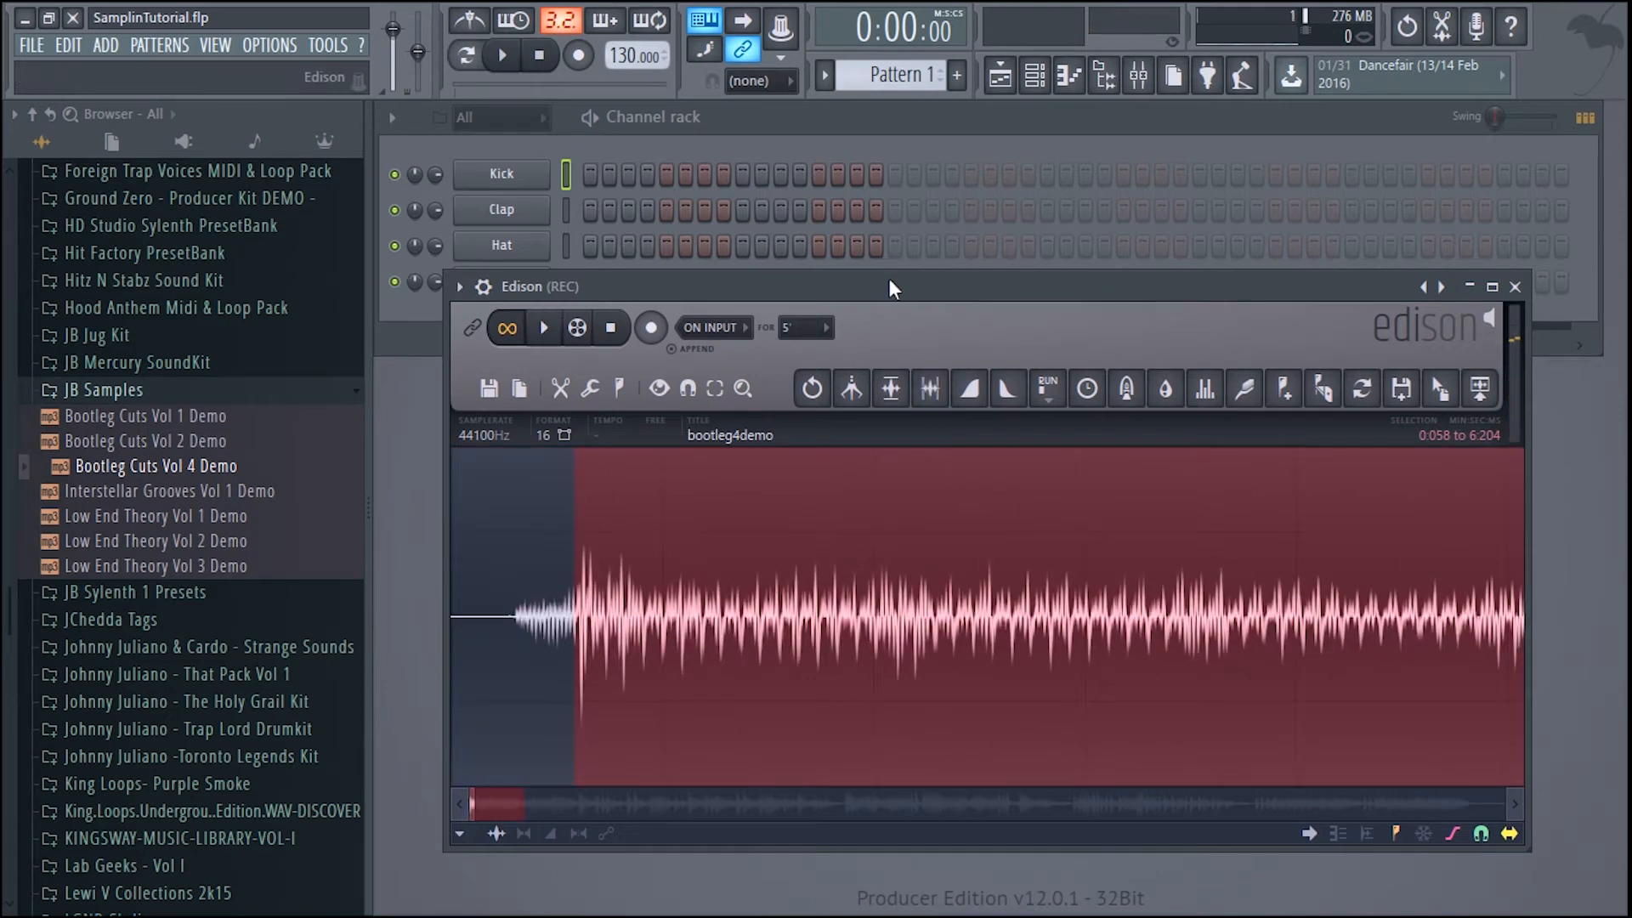
# - Place the selected Edison audio in the playlist on Track 1, starting at bar 1
pyautogui.moveTo(889, 280); pyautogui.dragTo(934, 192)
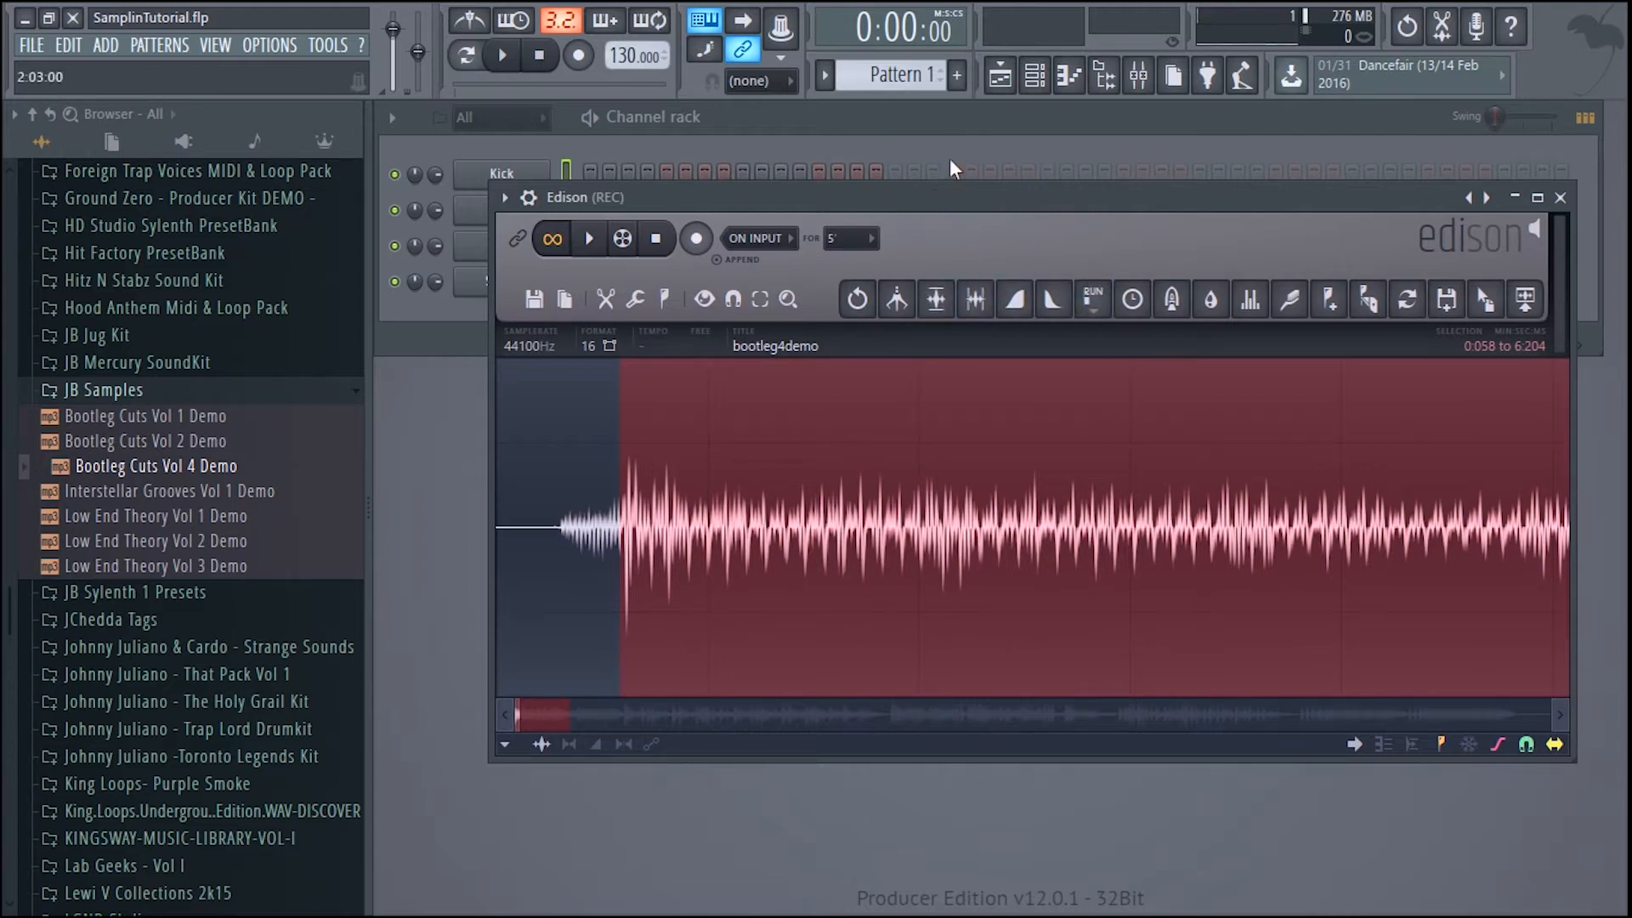
pyautogui.click(1001, 78)
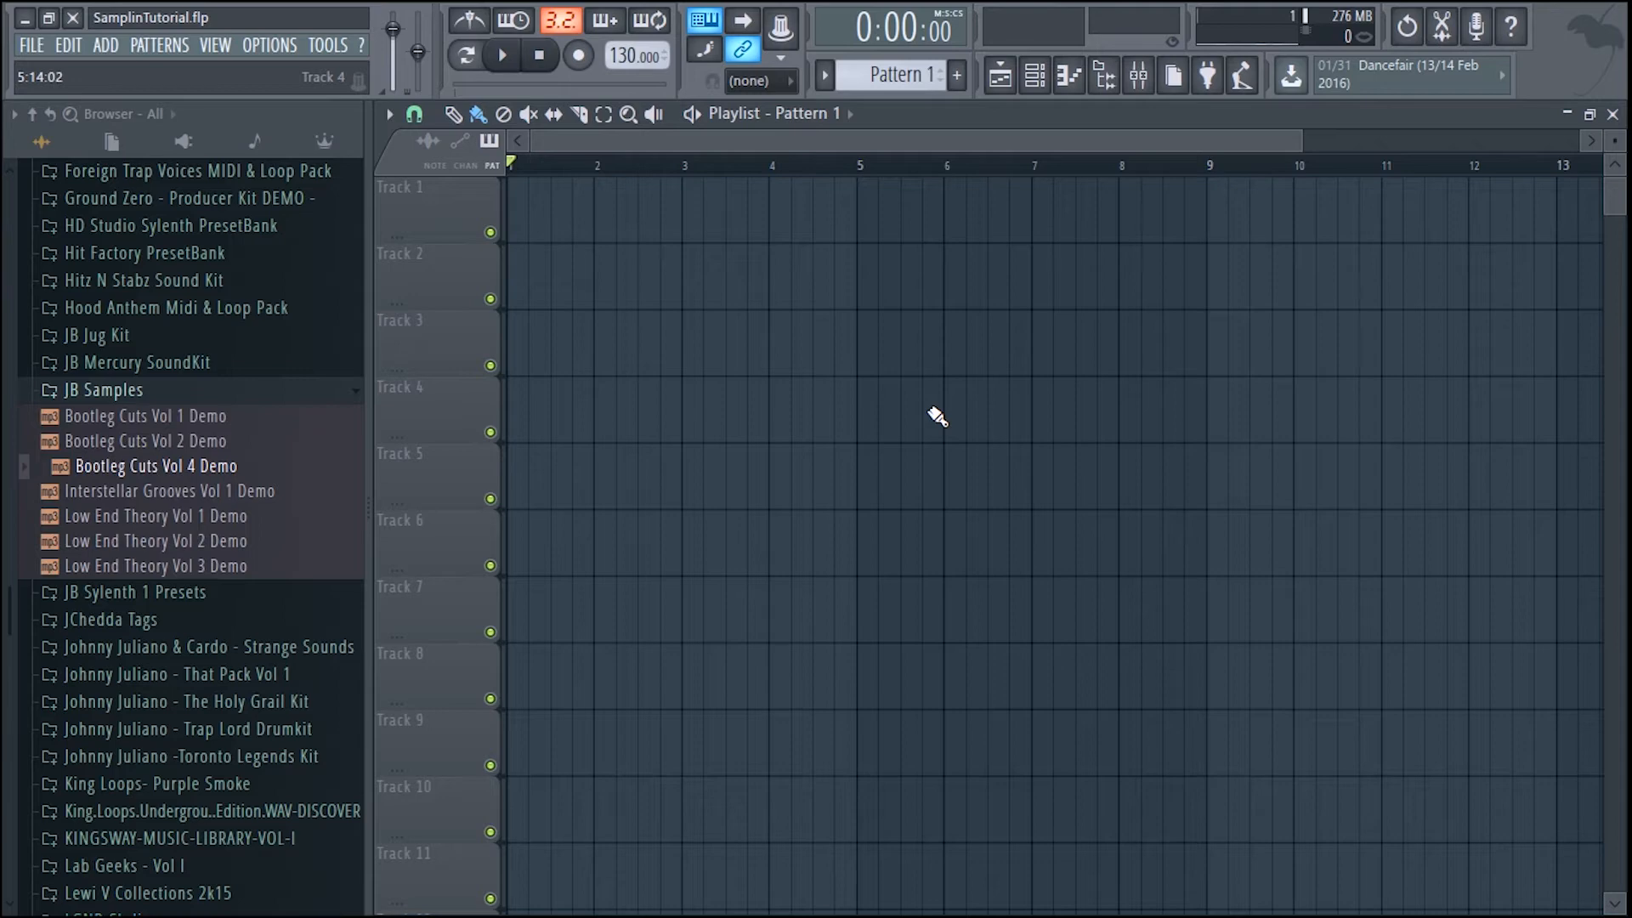
pyautogui.press('Tab')
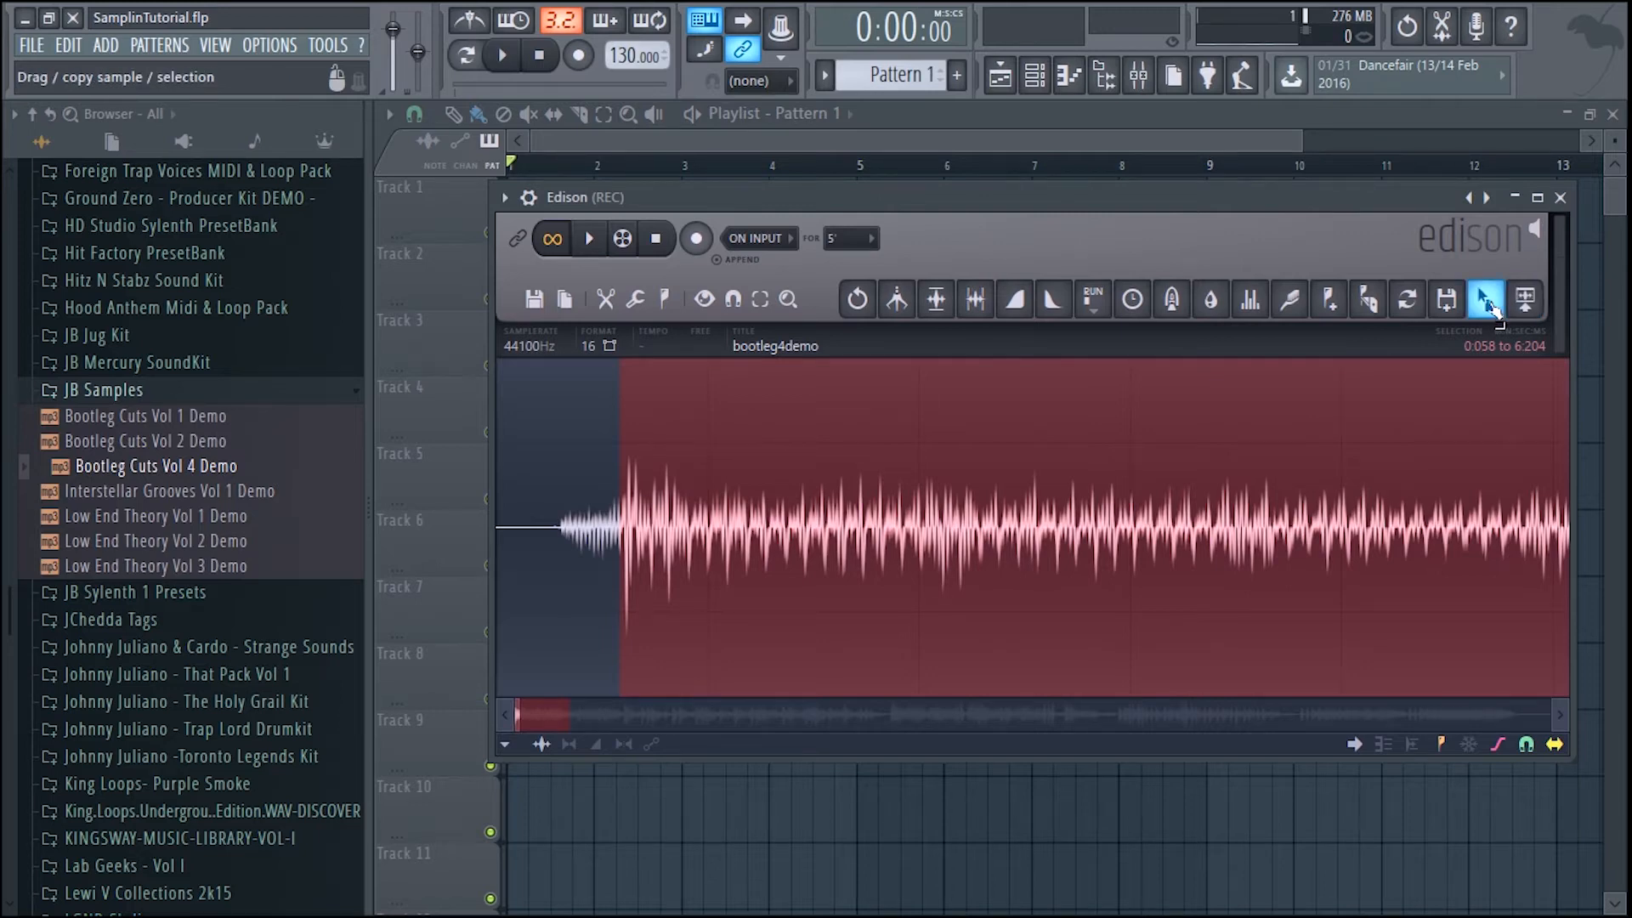
pyautogui.moveTo(1488, 310); pyautogui.dragTo(546, 233)
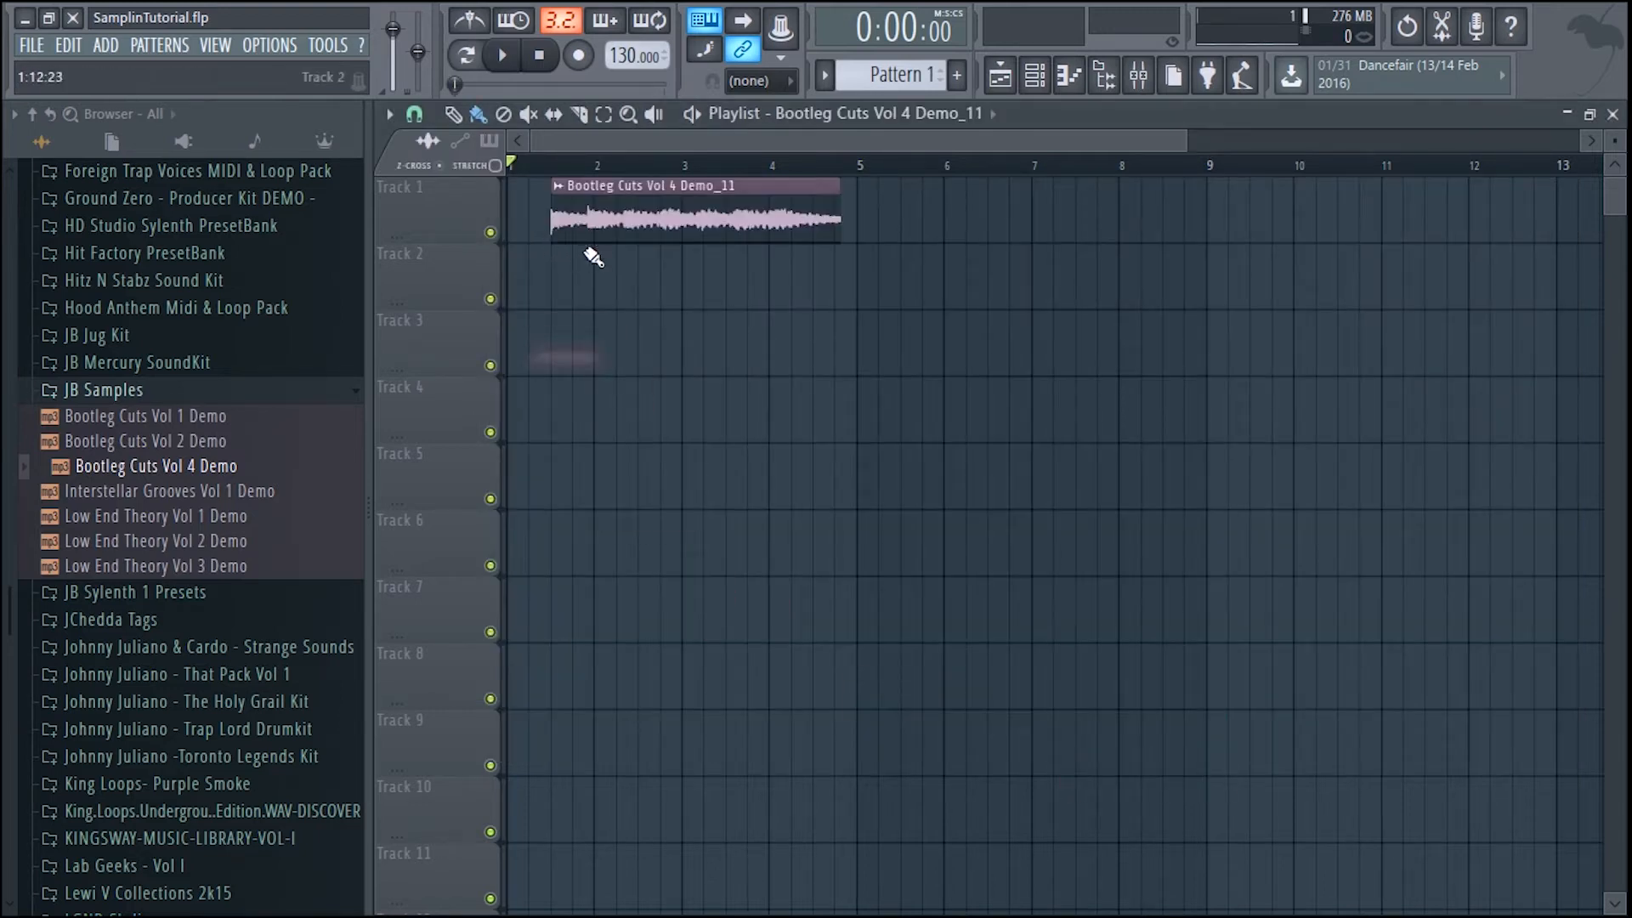
pyautogui.moveTo(626, 186); pyautogui.dragTo(582, 186)
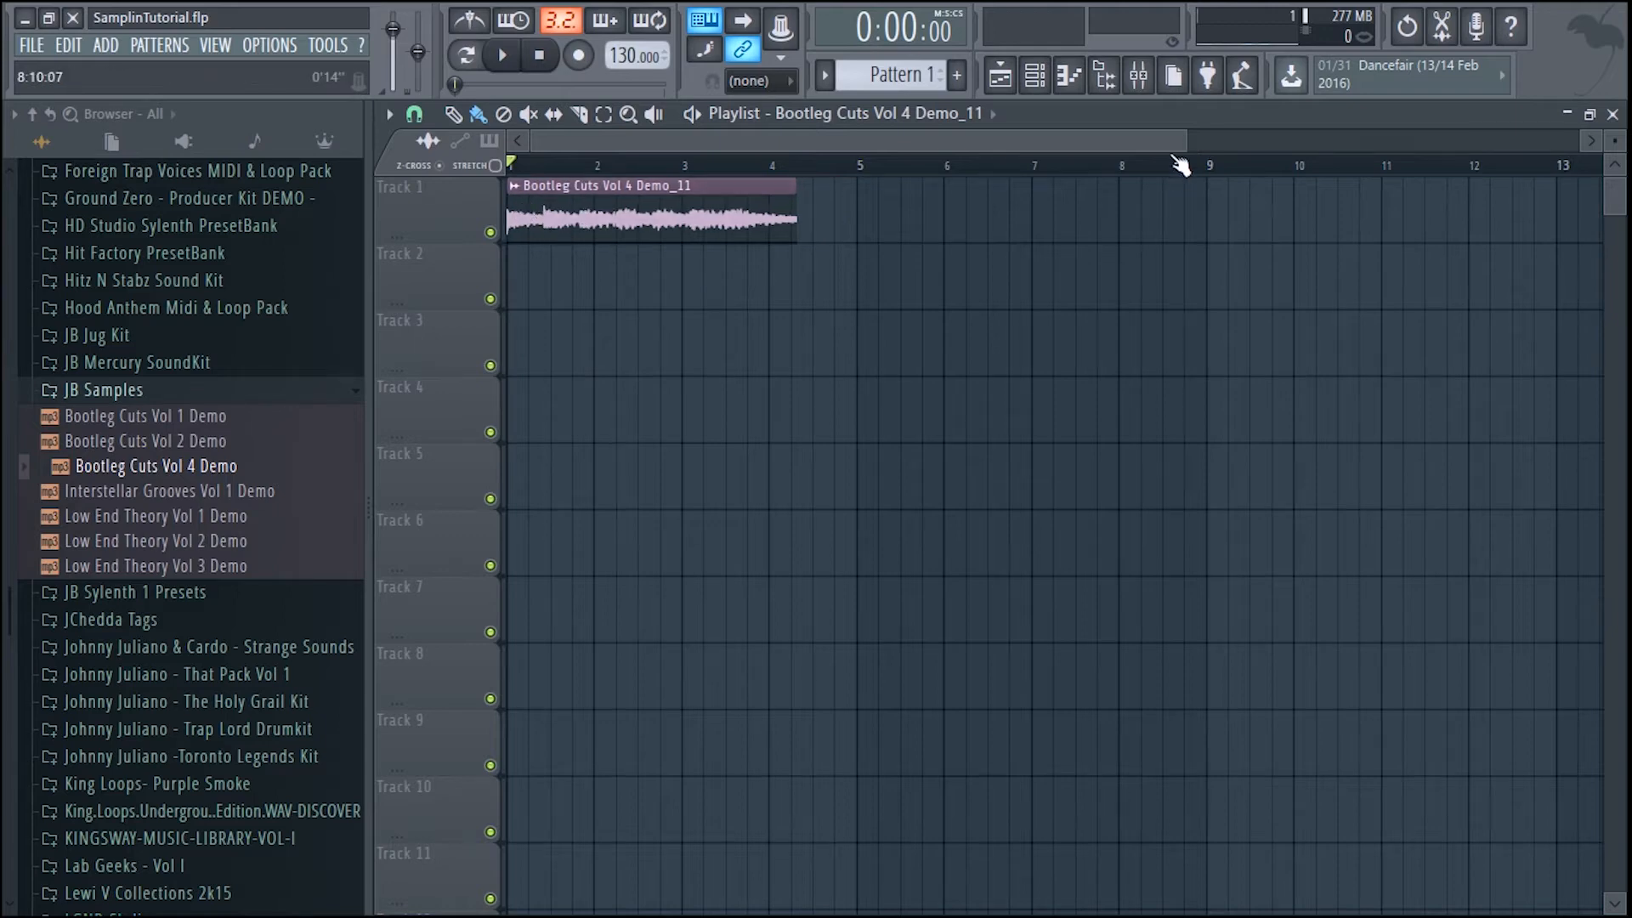
# - Set the Track 1 audio clip's time stretching to 4 bars and listen to the result
pyautogui.moveTo(1183, 141); pyautogui.dragTo(908, 141)
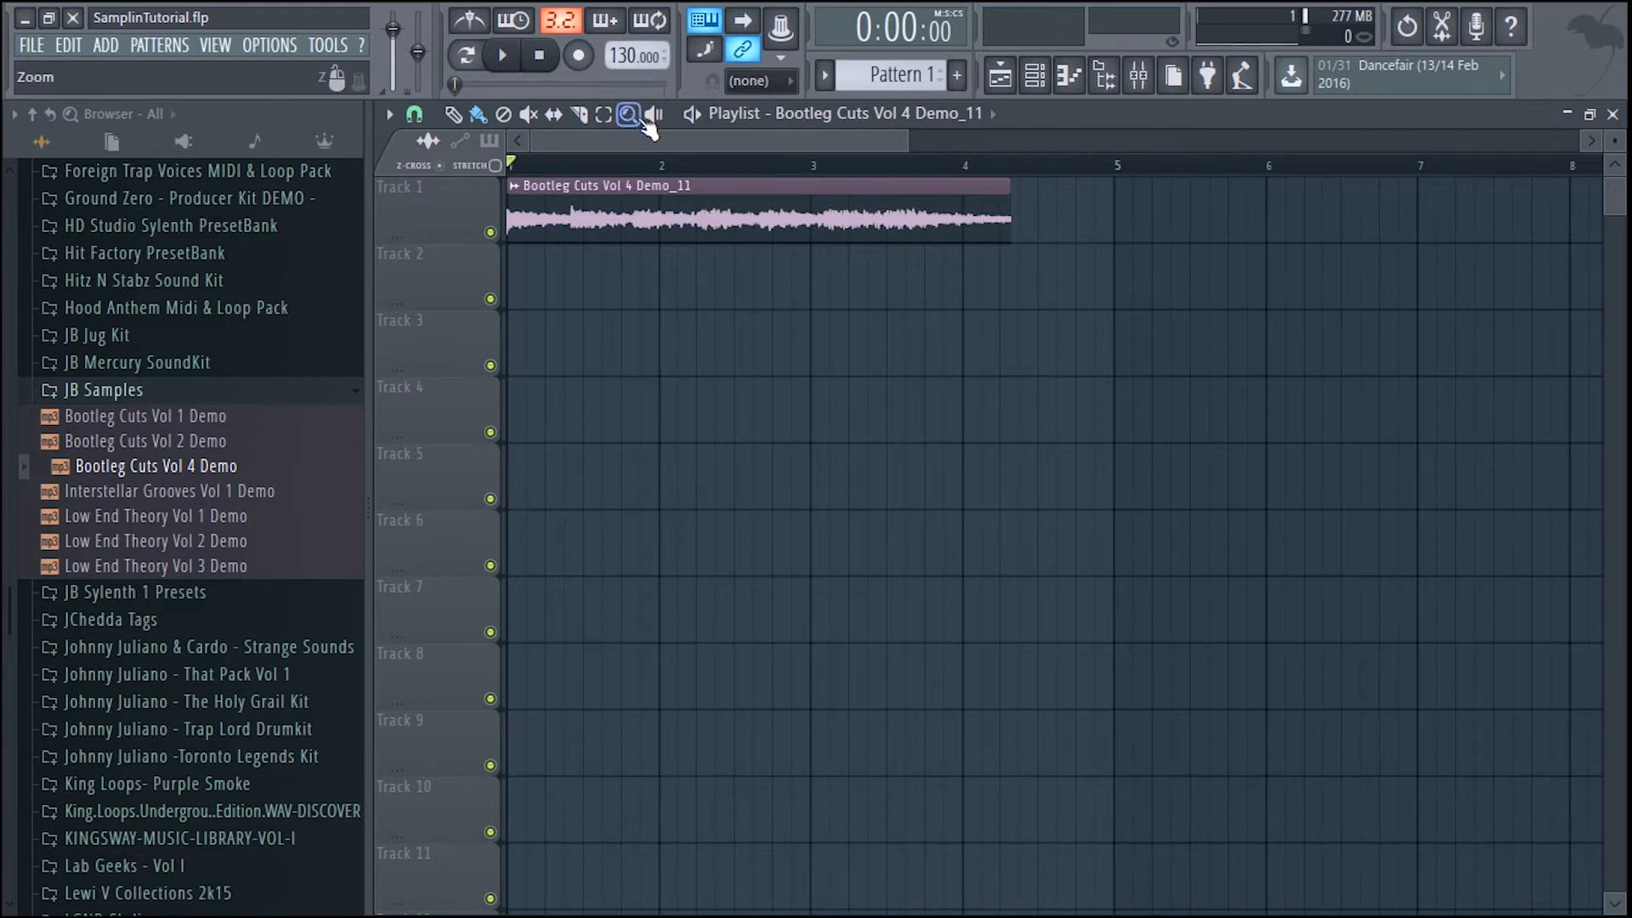
pyautogui.doubleClick(617, 209)
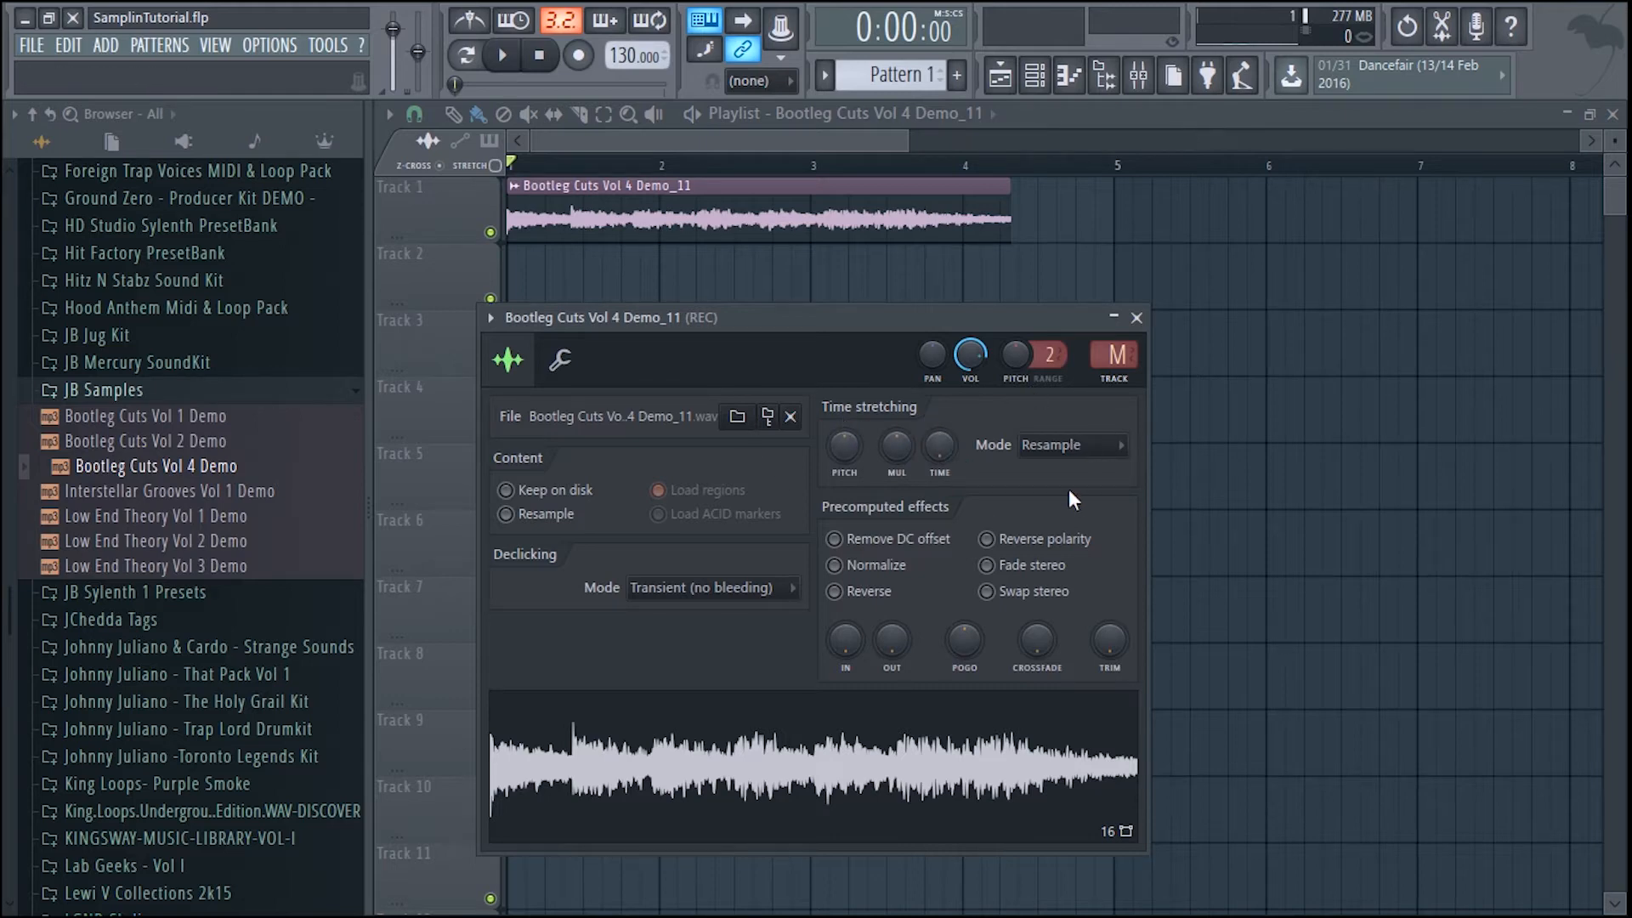
pyautogui.rightClick(937, 446)
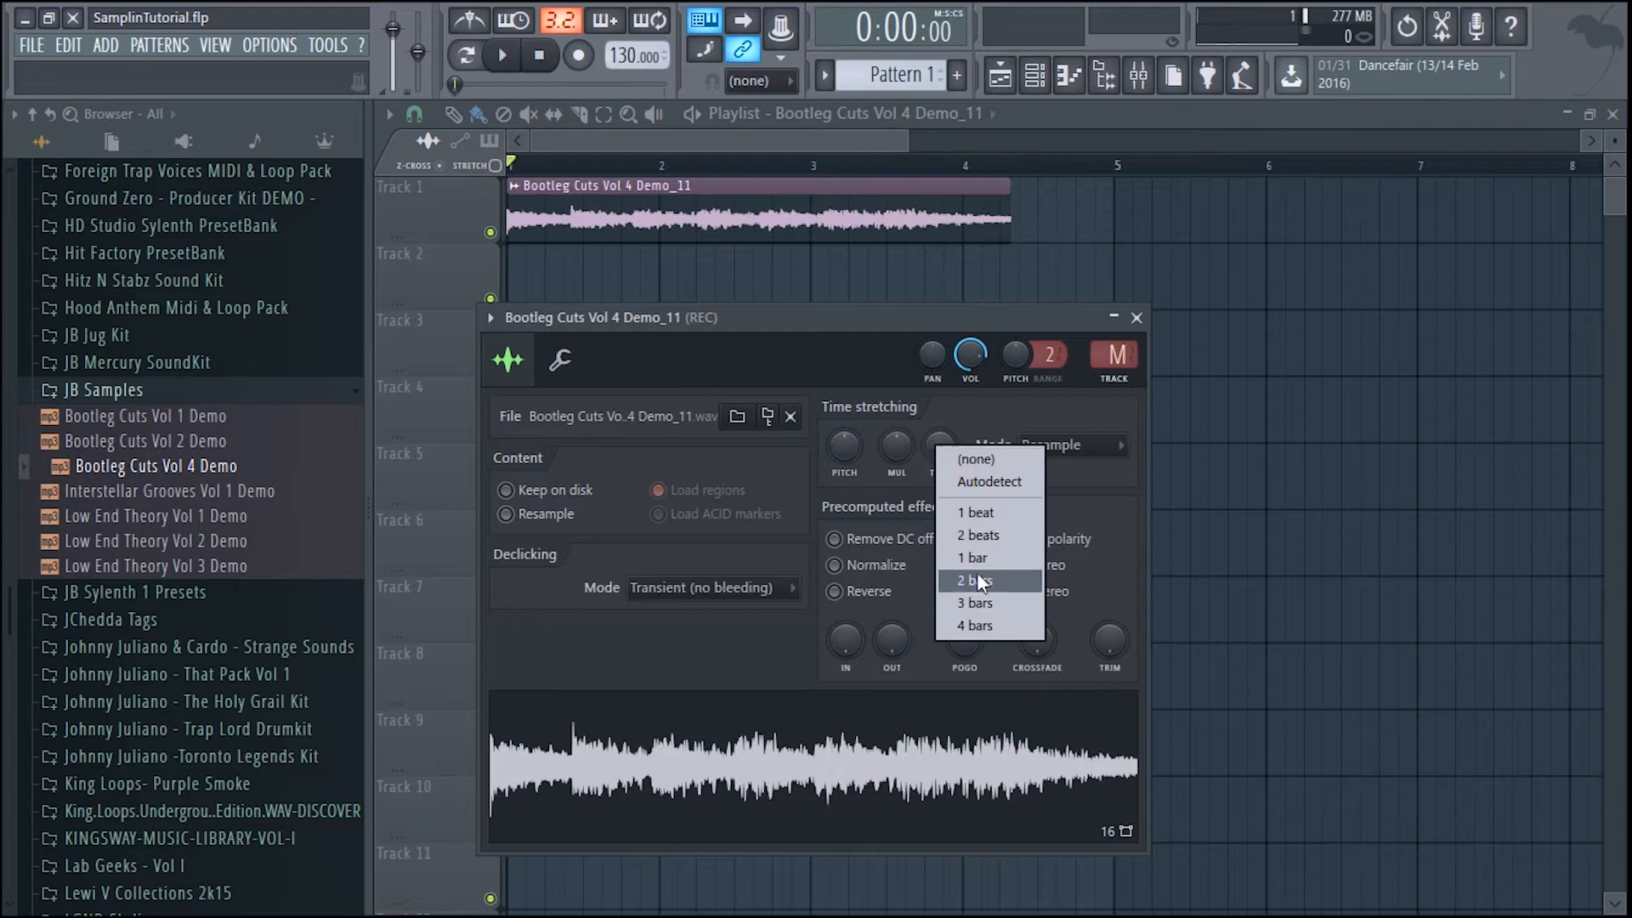
pyautogui.click(974, 624)
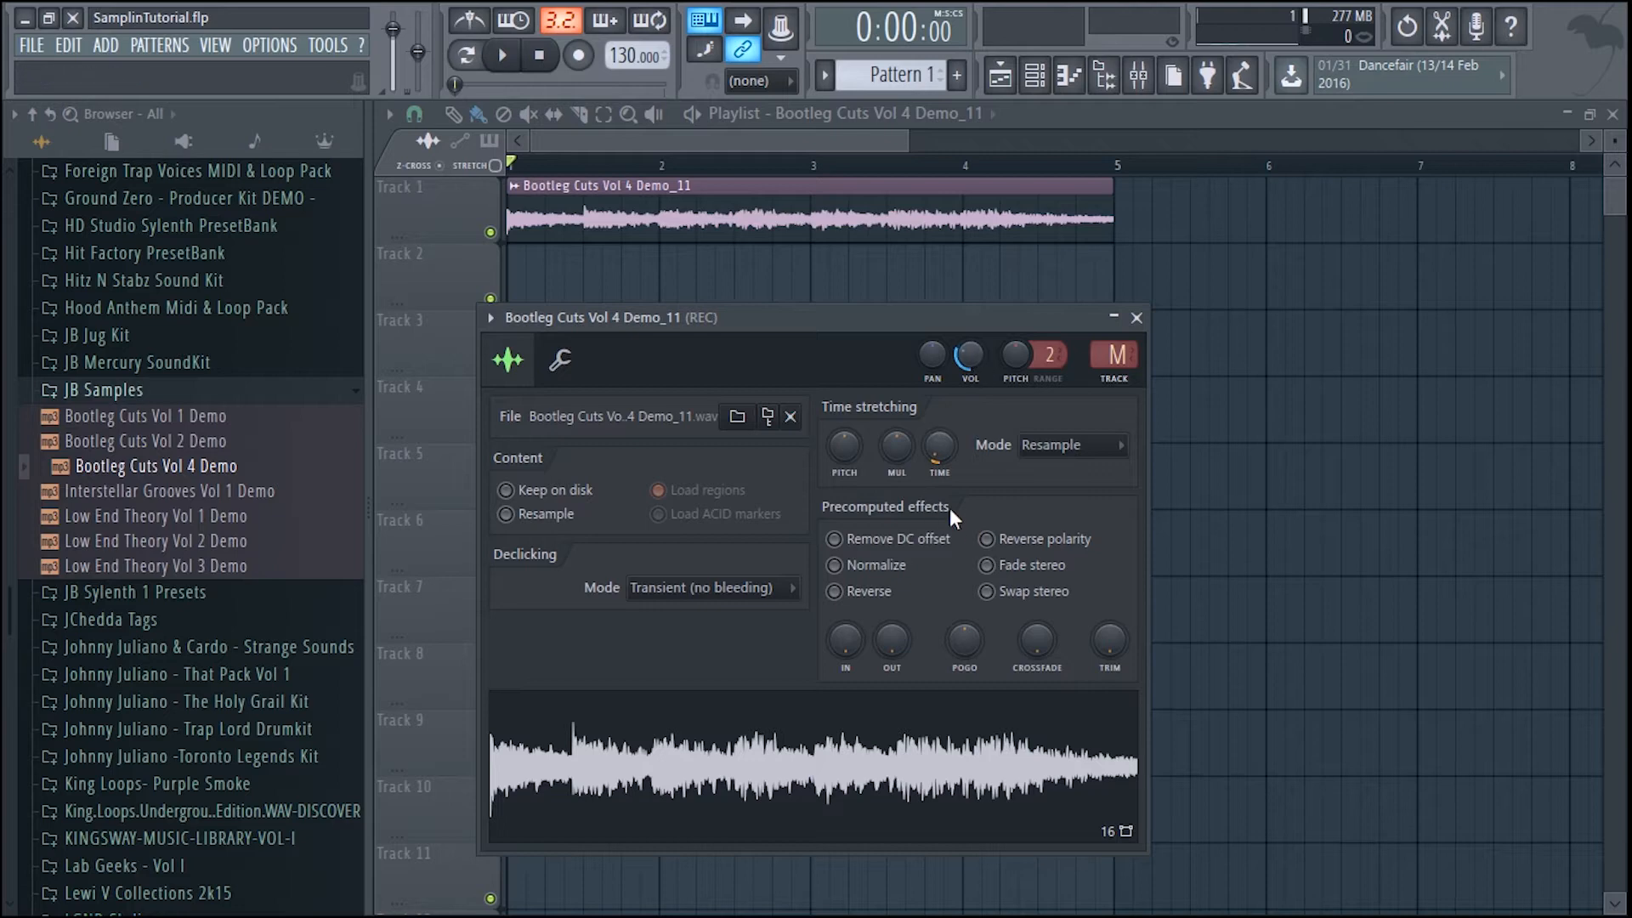
pyautogui.press('space')
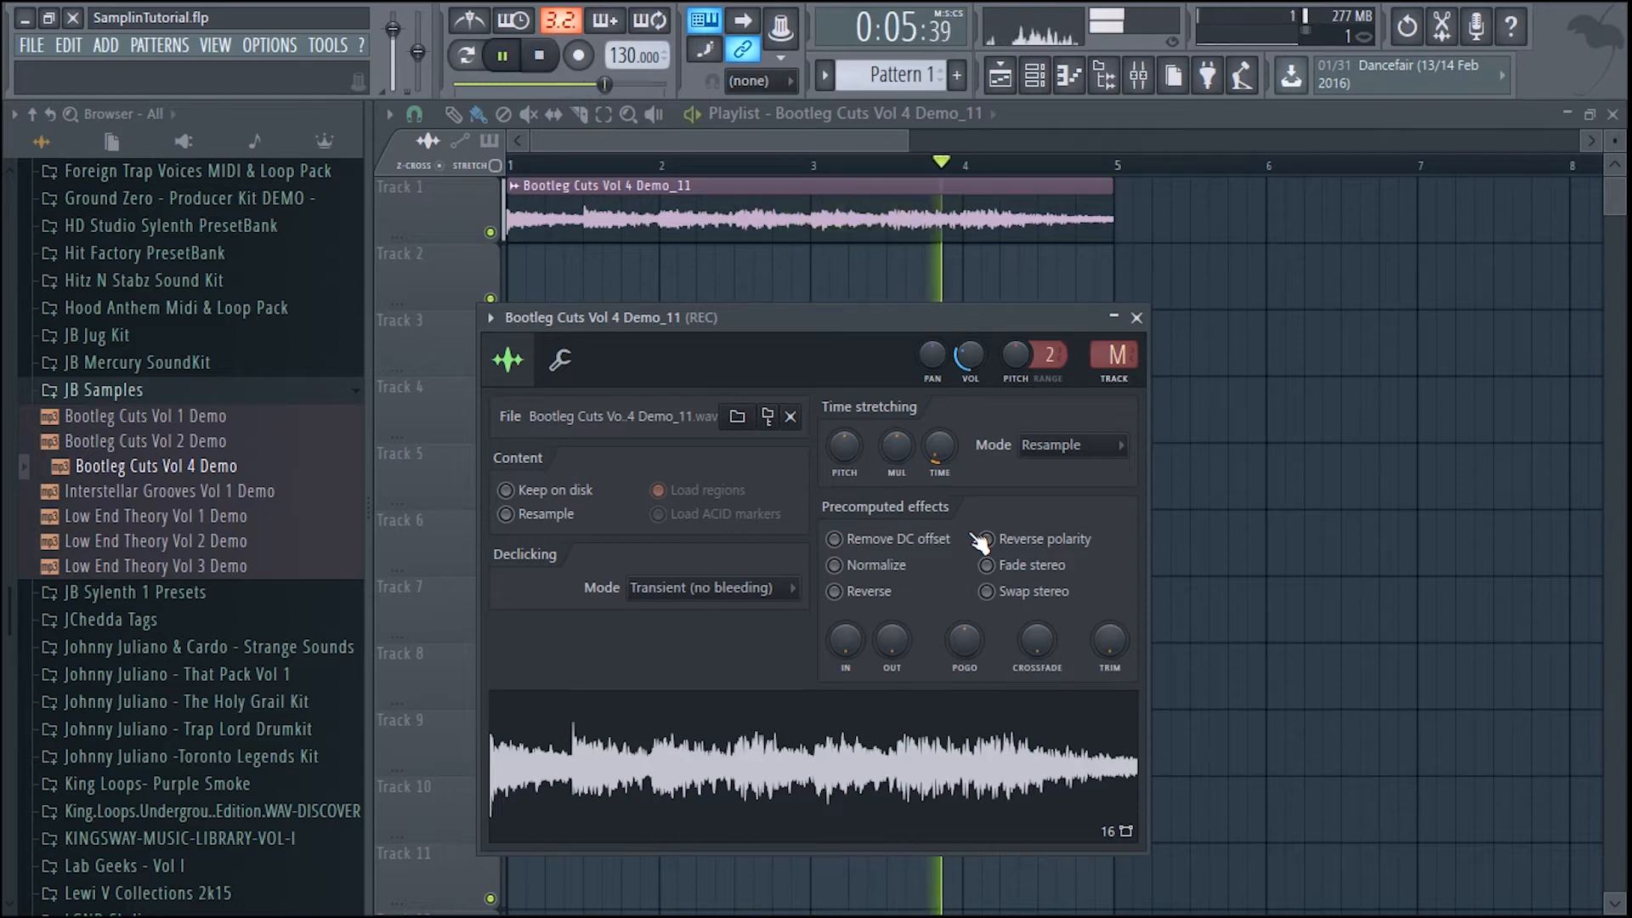
pyautogui.press('space')
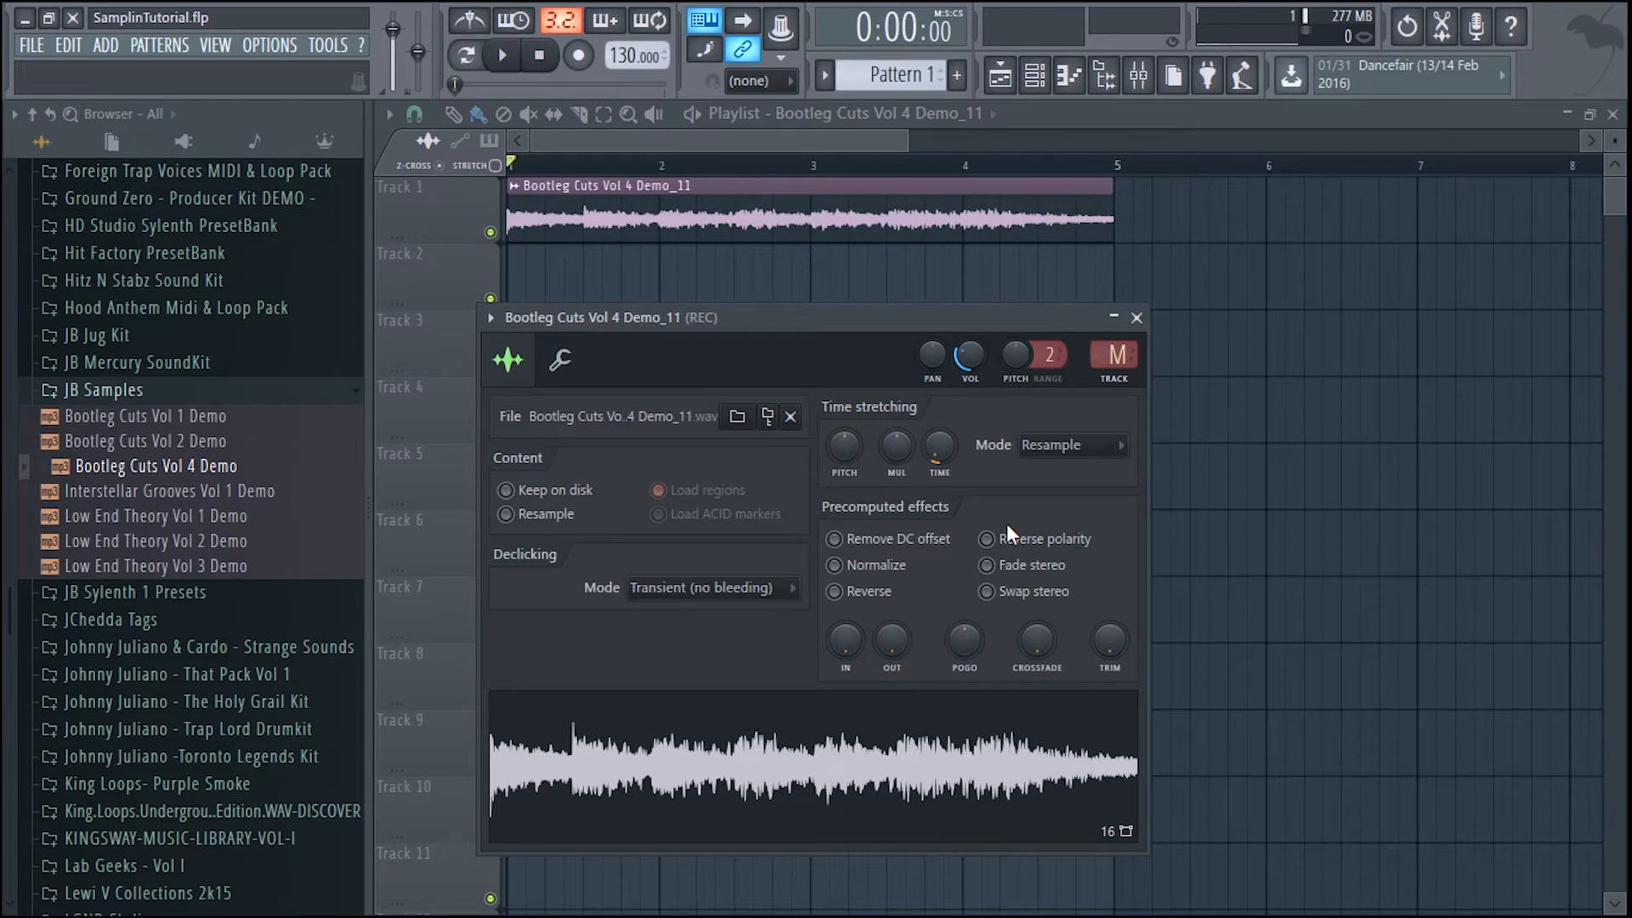
# - Change the clip's stretch mode to e3 generic, audition it and minimize its settings window
pyautogui.click(1035, 447)
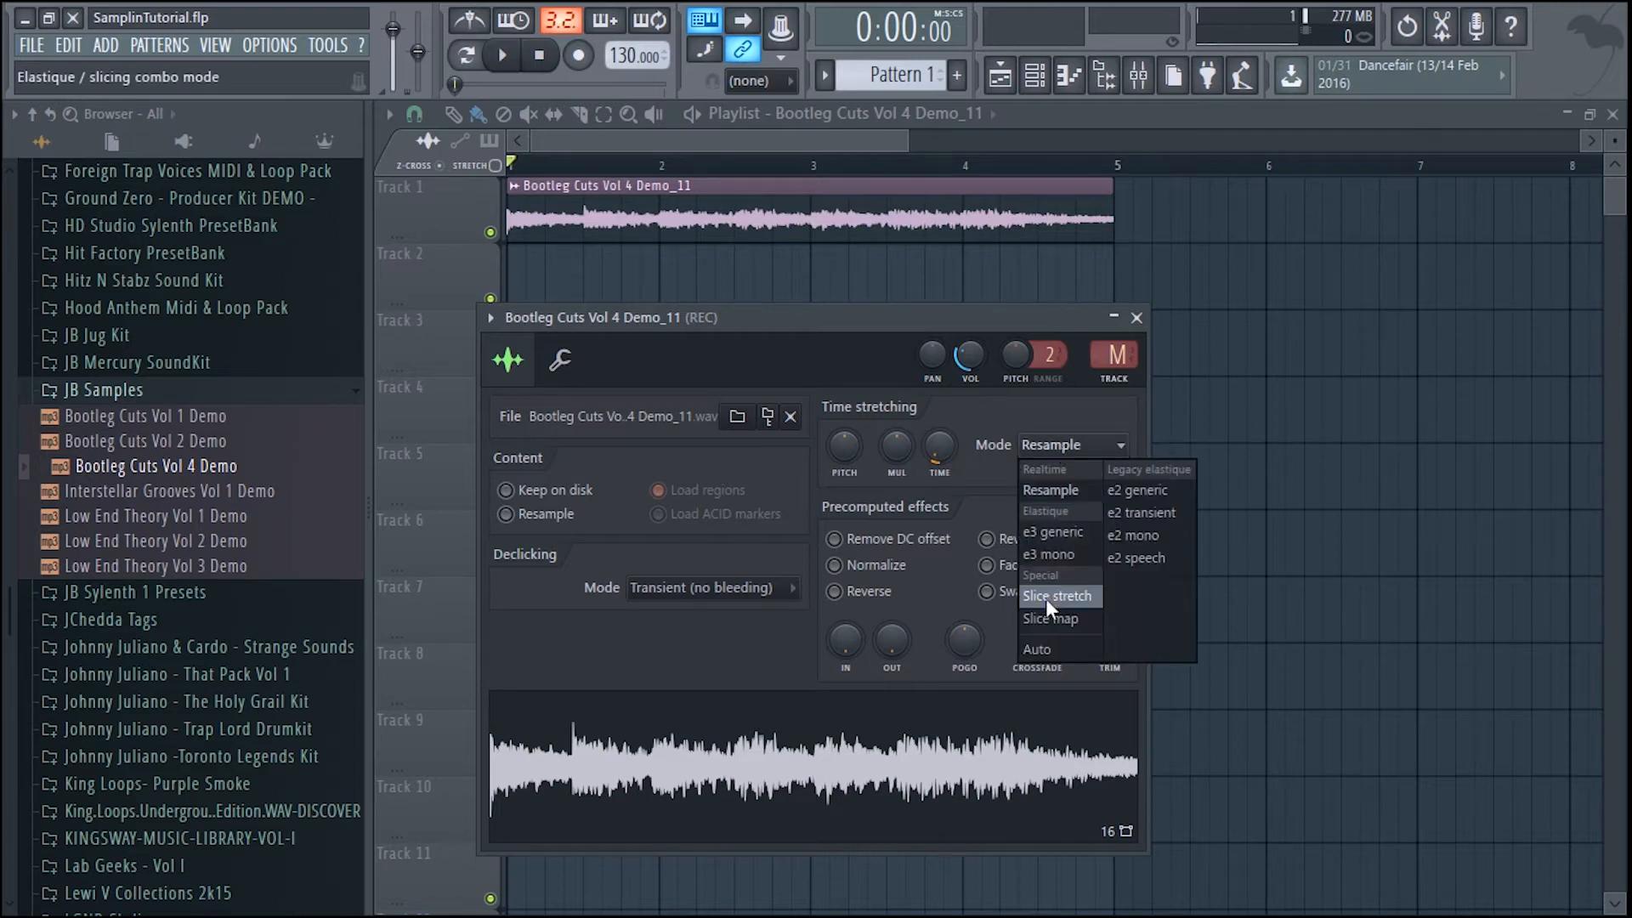
pyautogui.click(1050, 530)
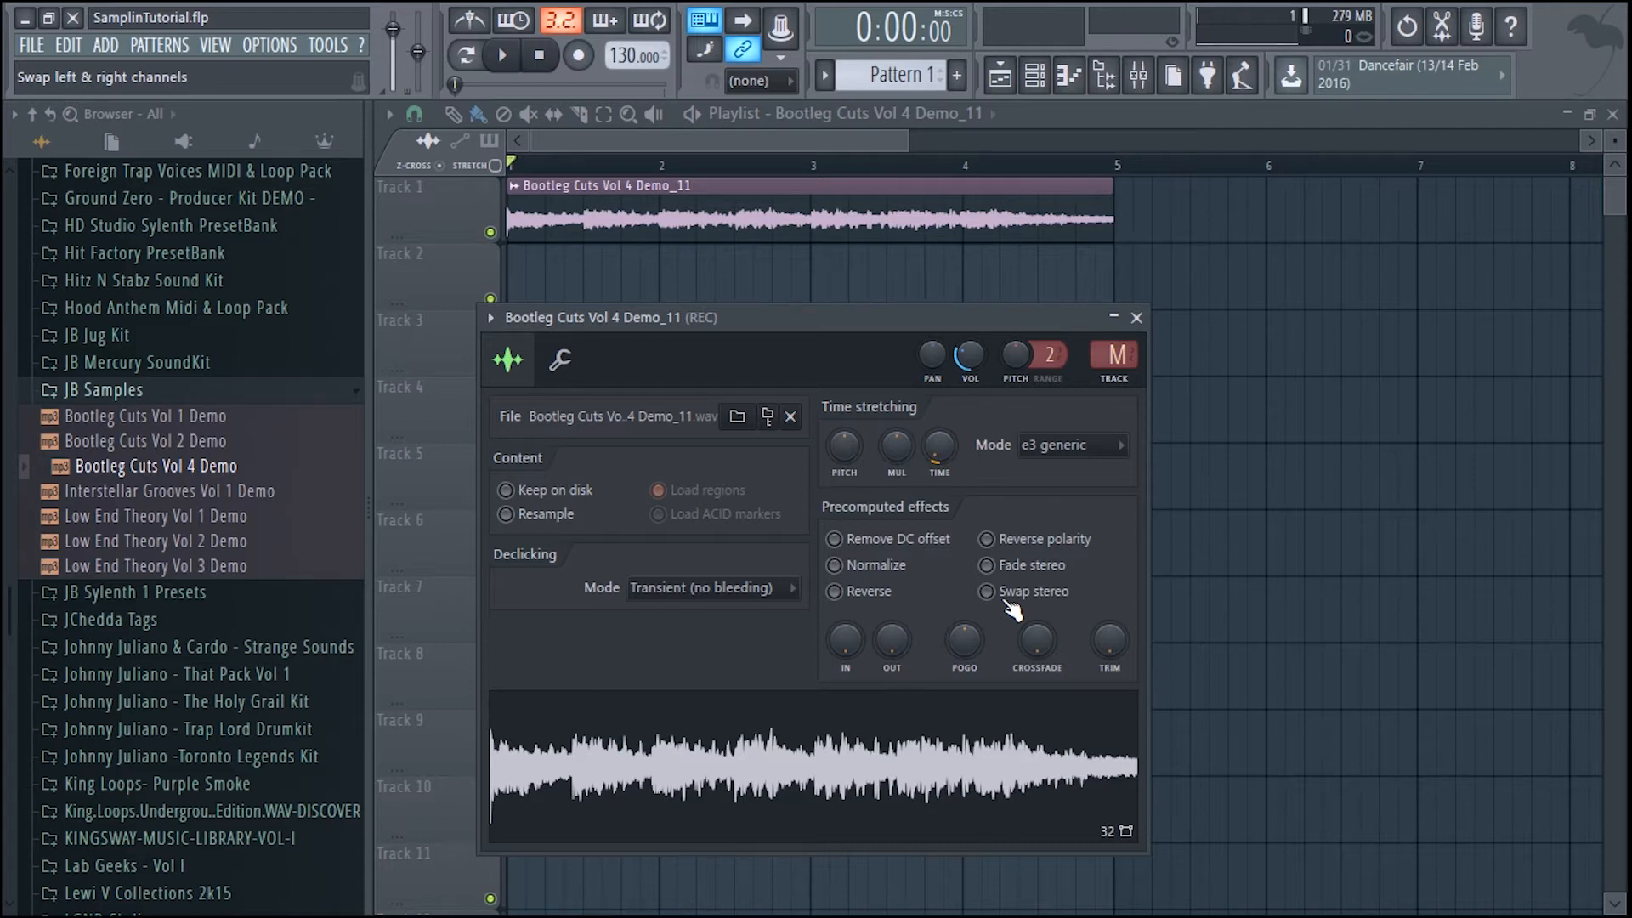
pyautogui.press('space')
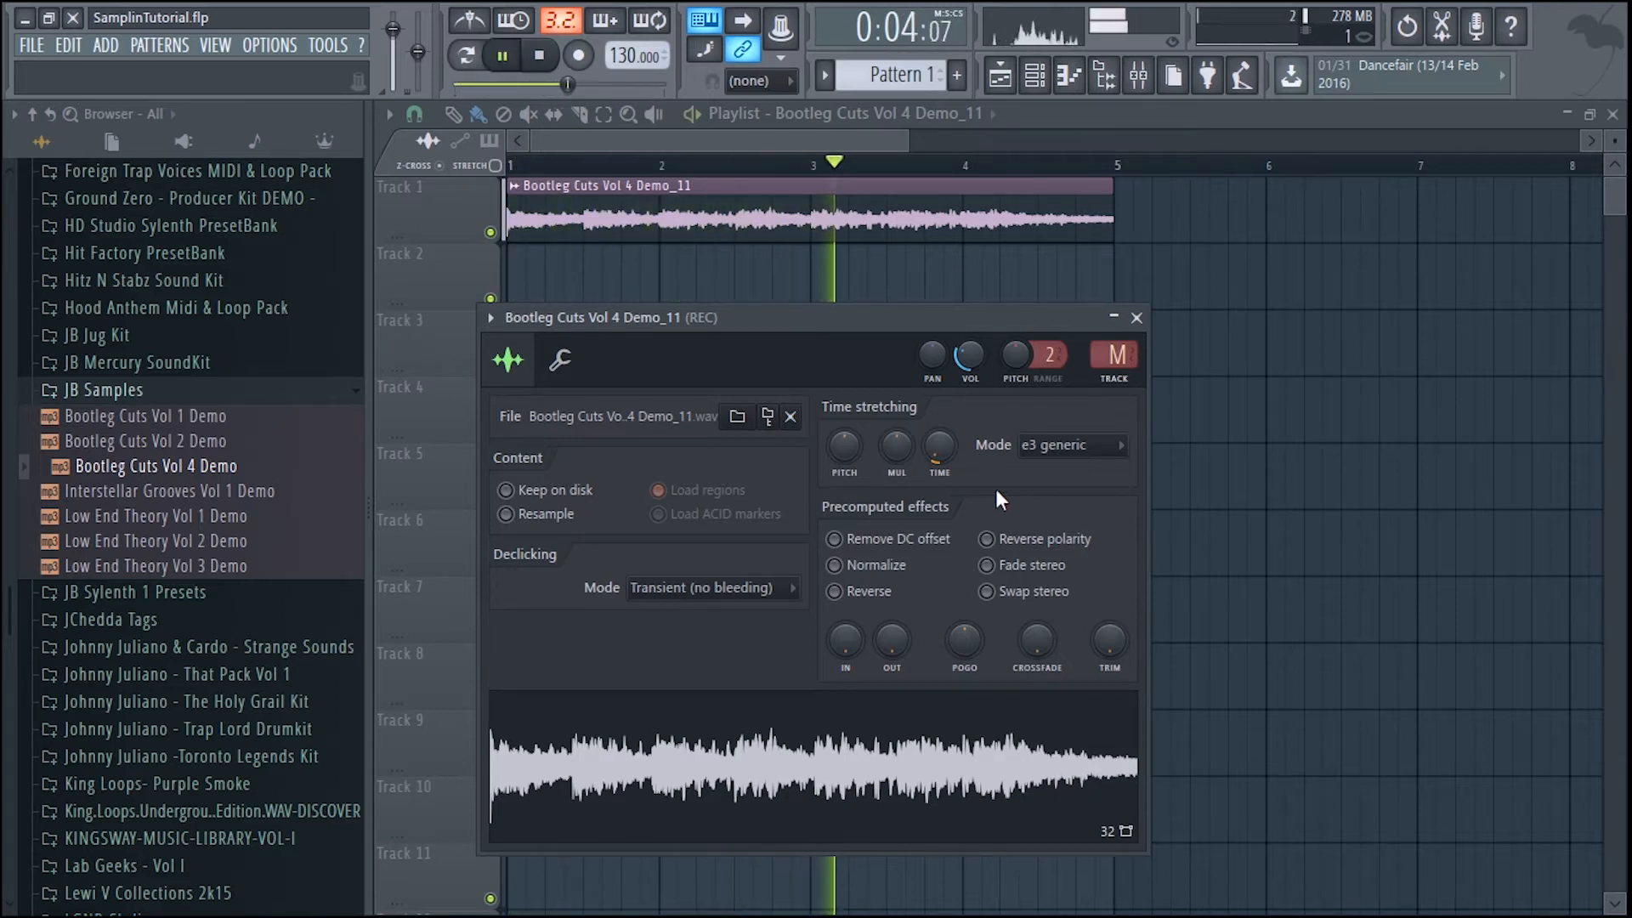
pyautogui.press('space')
pyautogui.moveTo(828, 313); pyautogui.dragTo(861, 372)
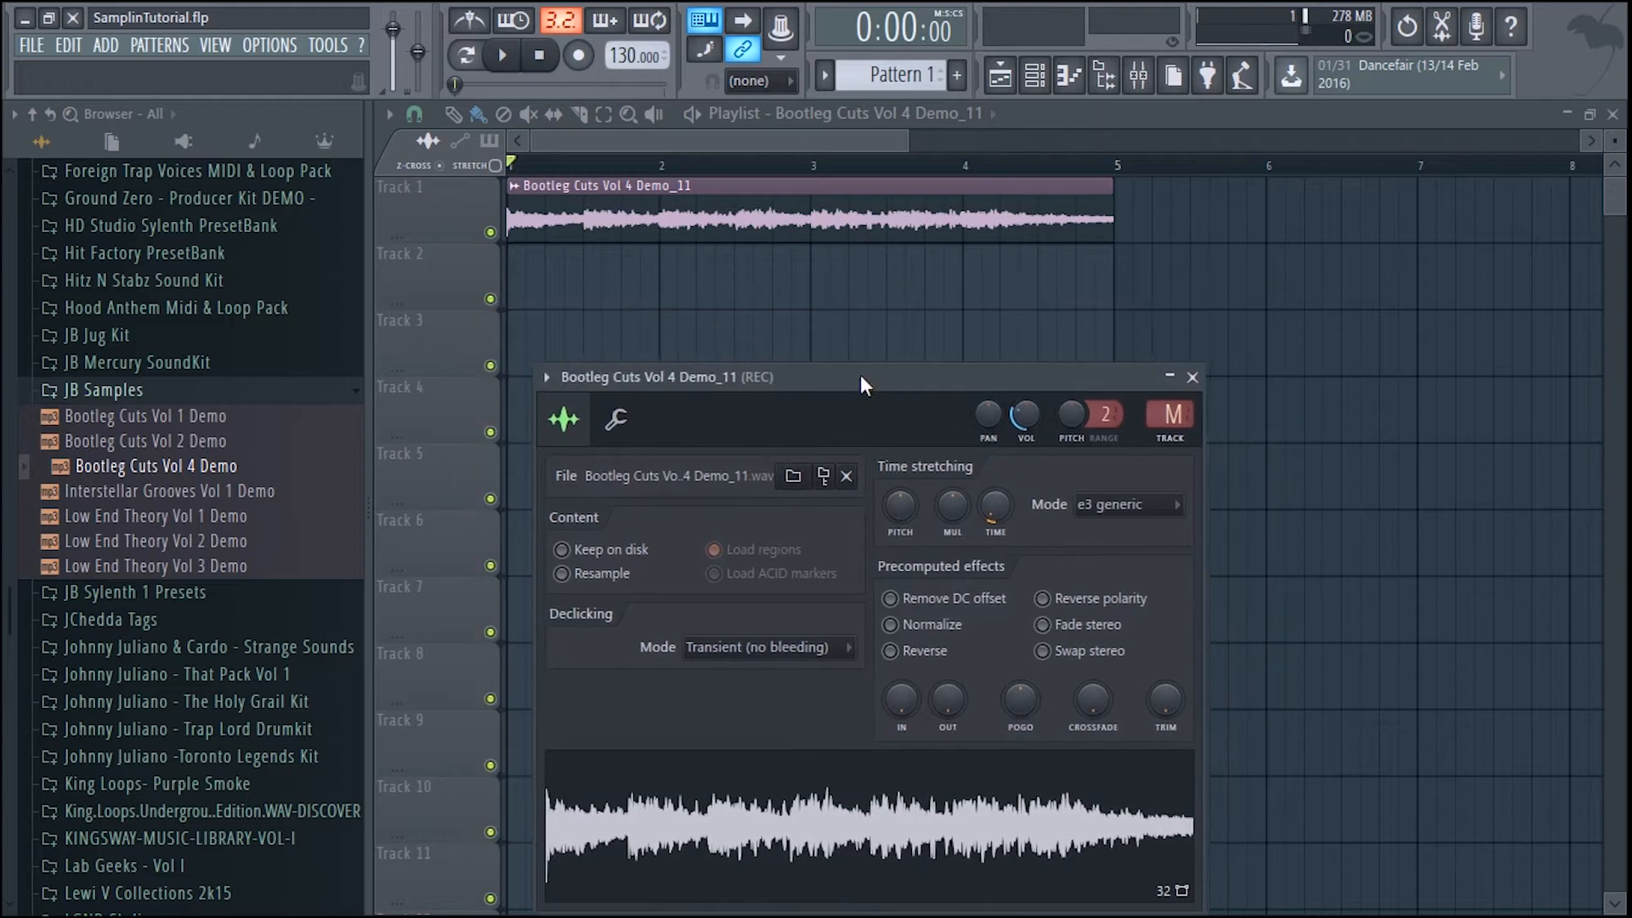
pyautogui.click(1169, 377)
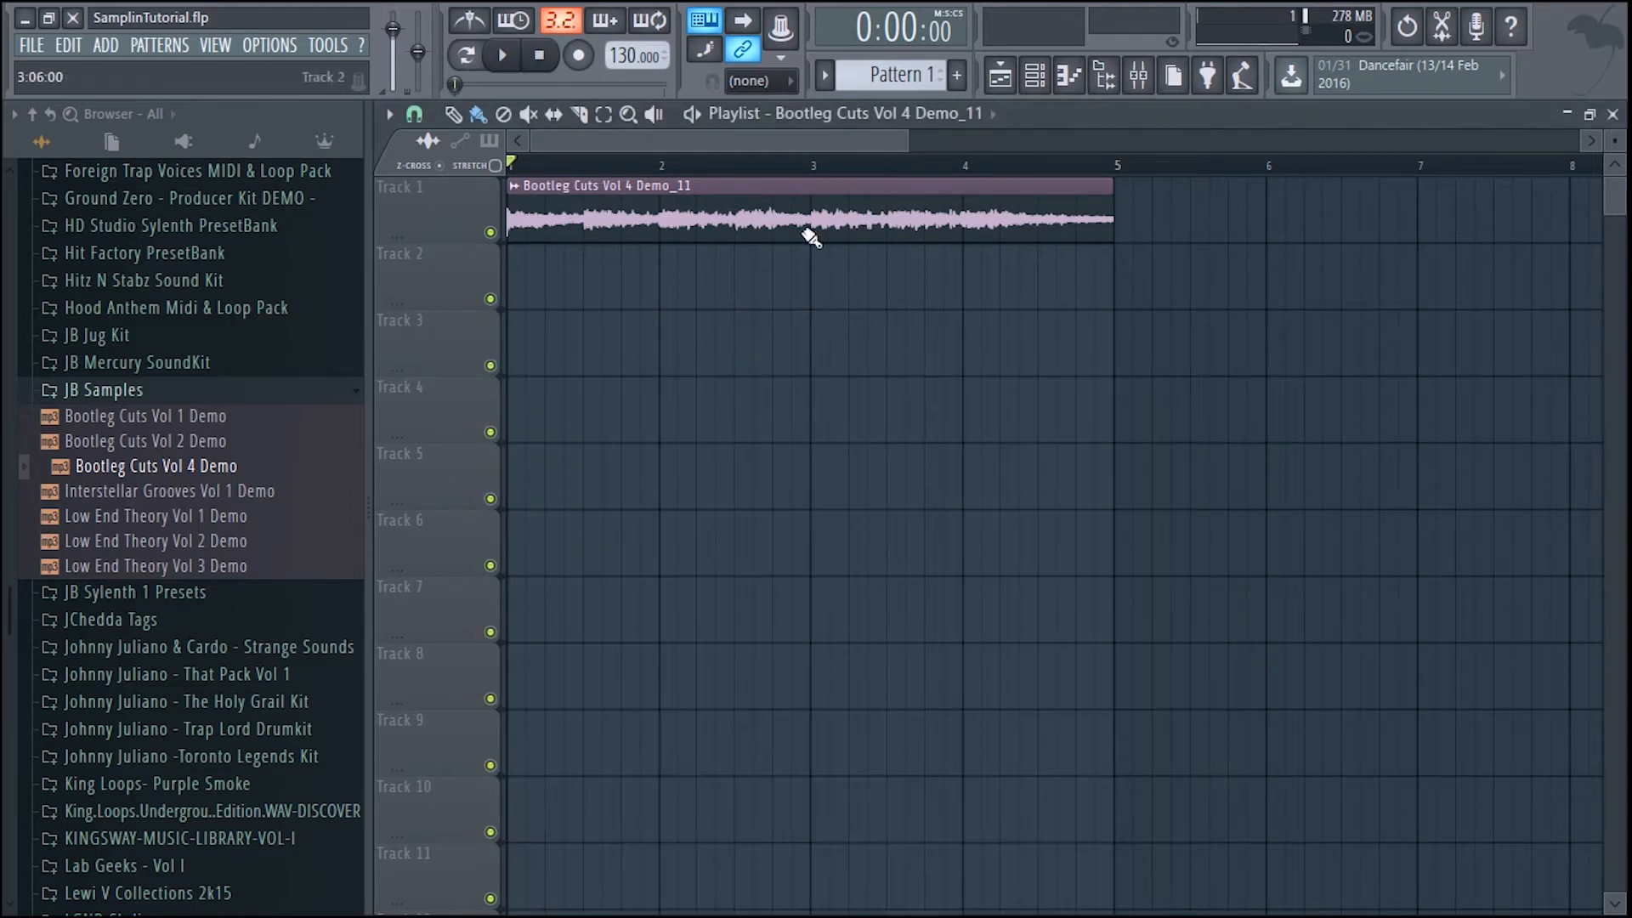
# - Add a second copy of the audio clip at bar 5 on Track 1 and place Pattern 1 at bar 1 on Track 2
pyautogui.click(1135, 221)
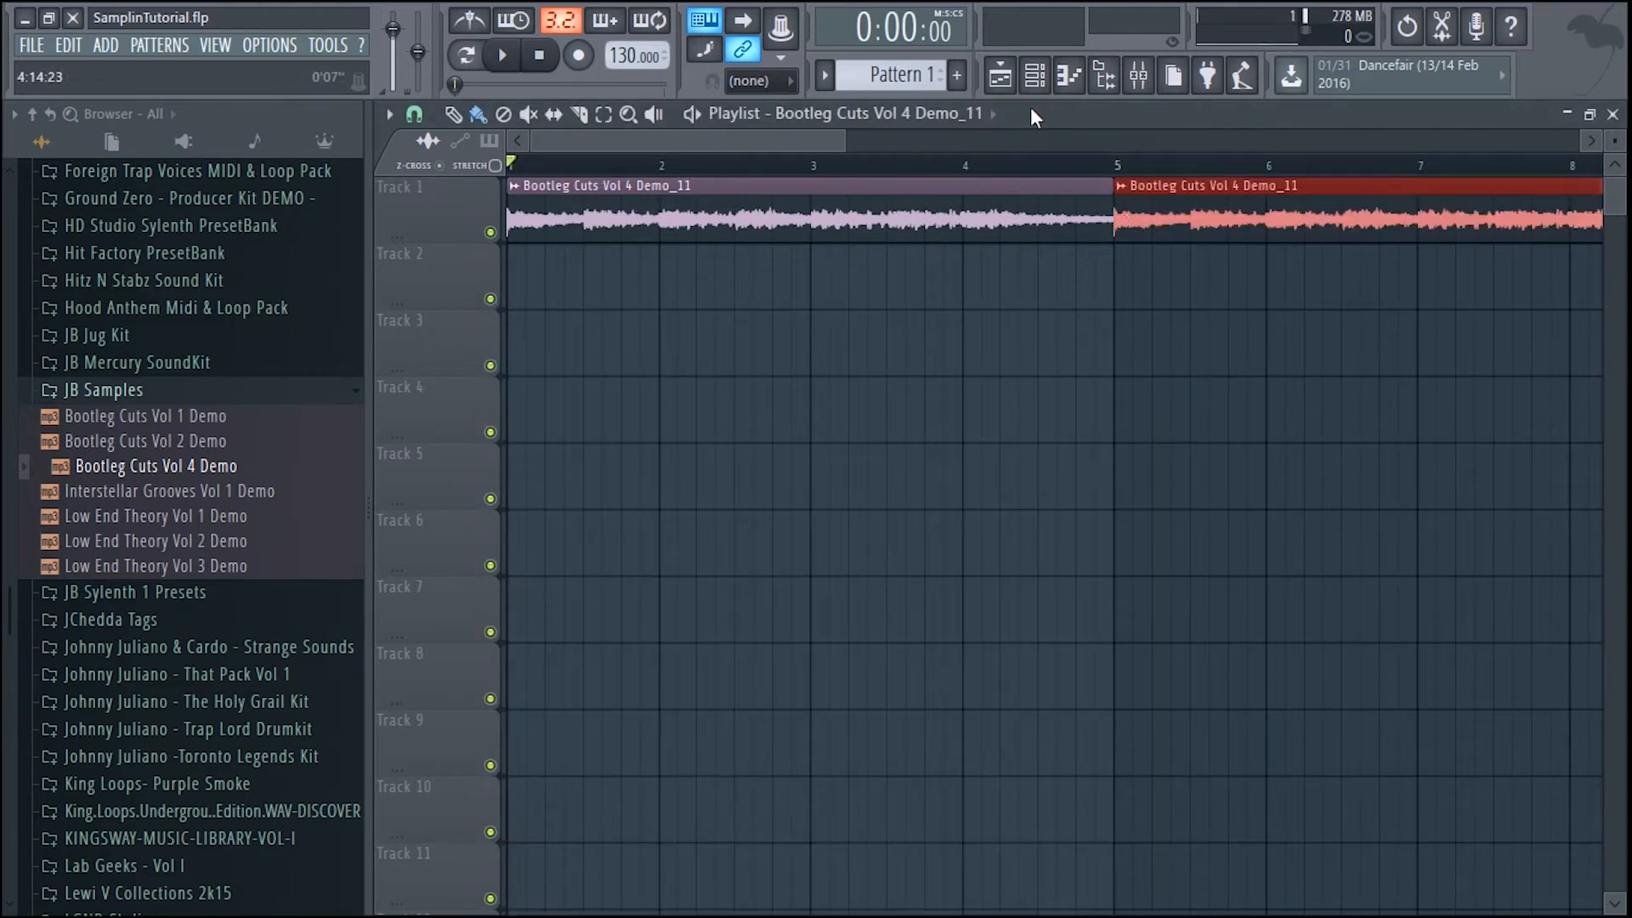
pyautogui.moveTo(906, 139); pyautogui.dragTo(1393, 118)
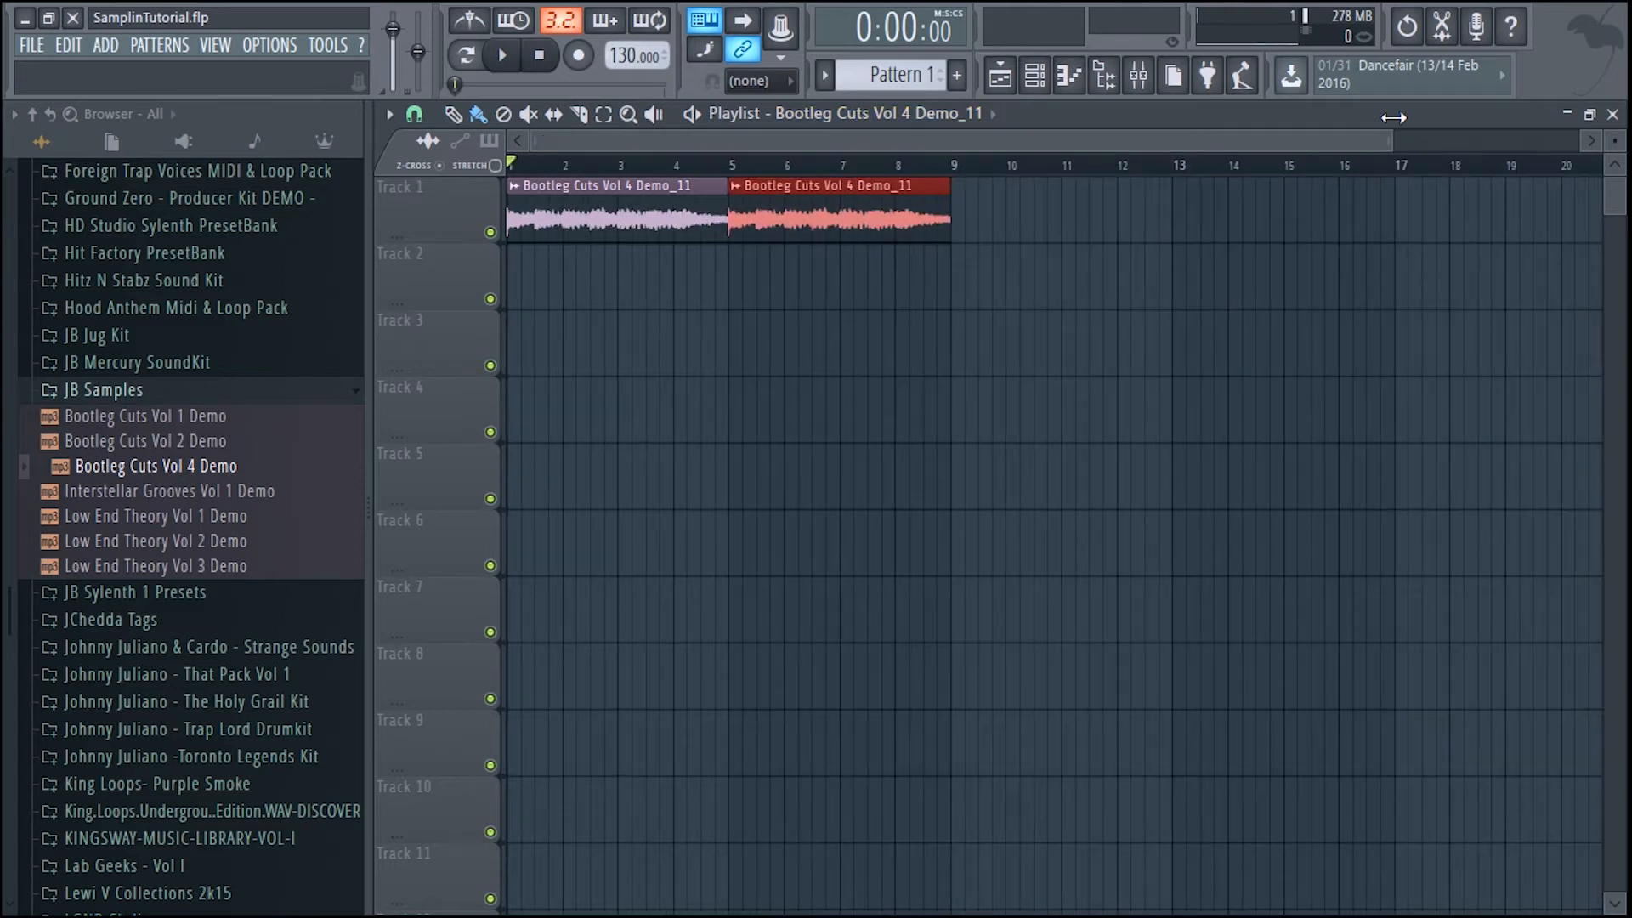
pyautogui.click(892, 74)
pyautogui.click(539, 292)
pyautogui.moveTo(565, 293); pyautogui.dragTo(510, 283)
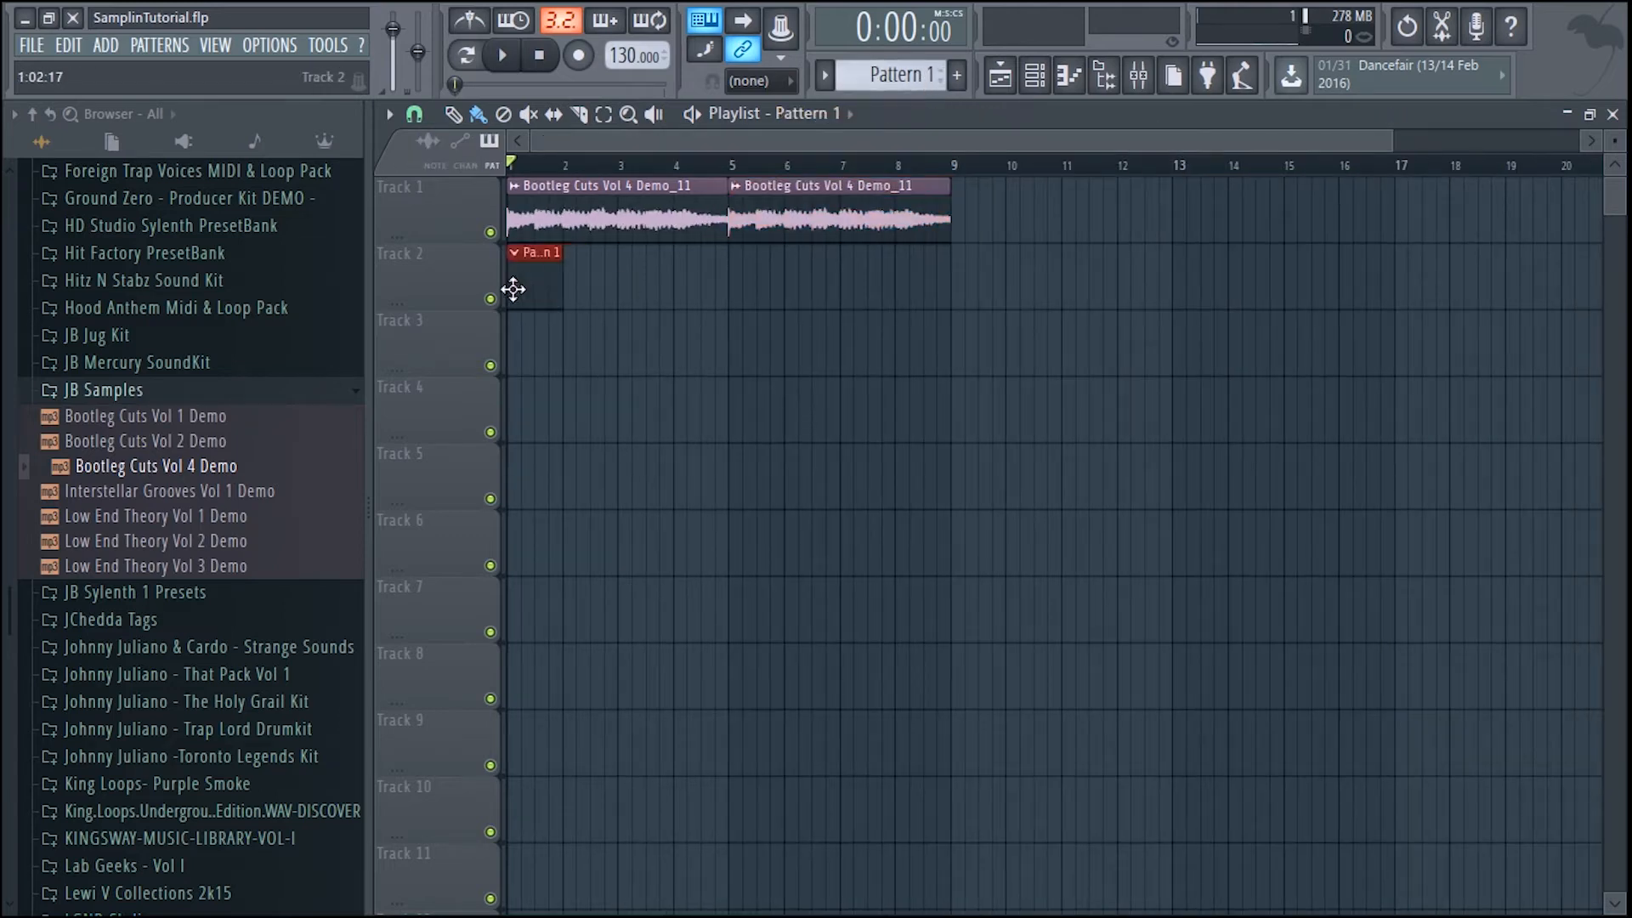
# - Open Pattern 1 in the channel rack and set the channel display filter to All
pyautogui.doubleClick(528, 292)
pyautogui.click(513, 118)
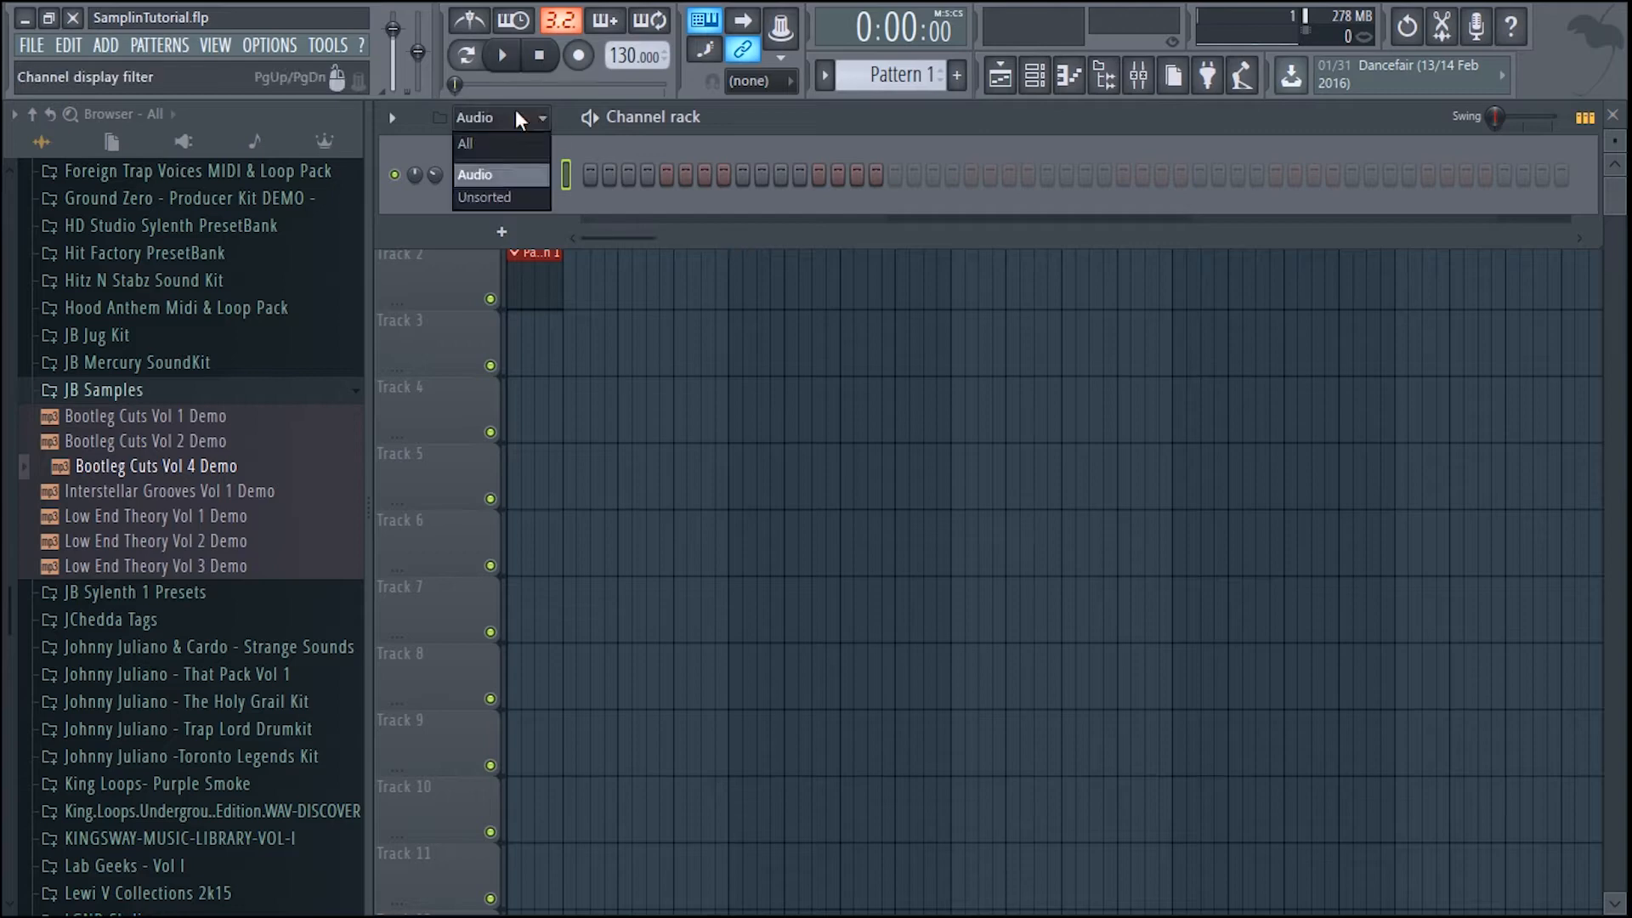
pyautogui.click(512, 120)
pyautogui.click(503, 123)
pyautogui.click(497, 144)
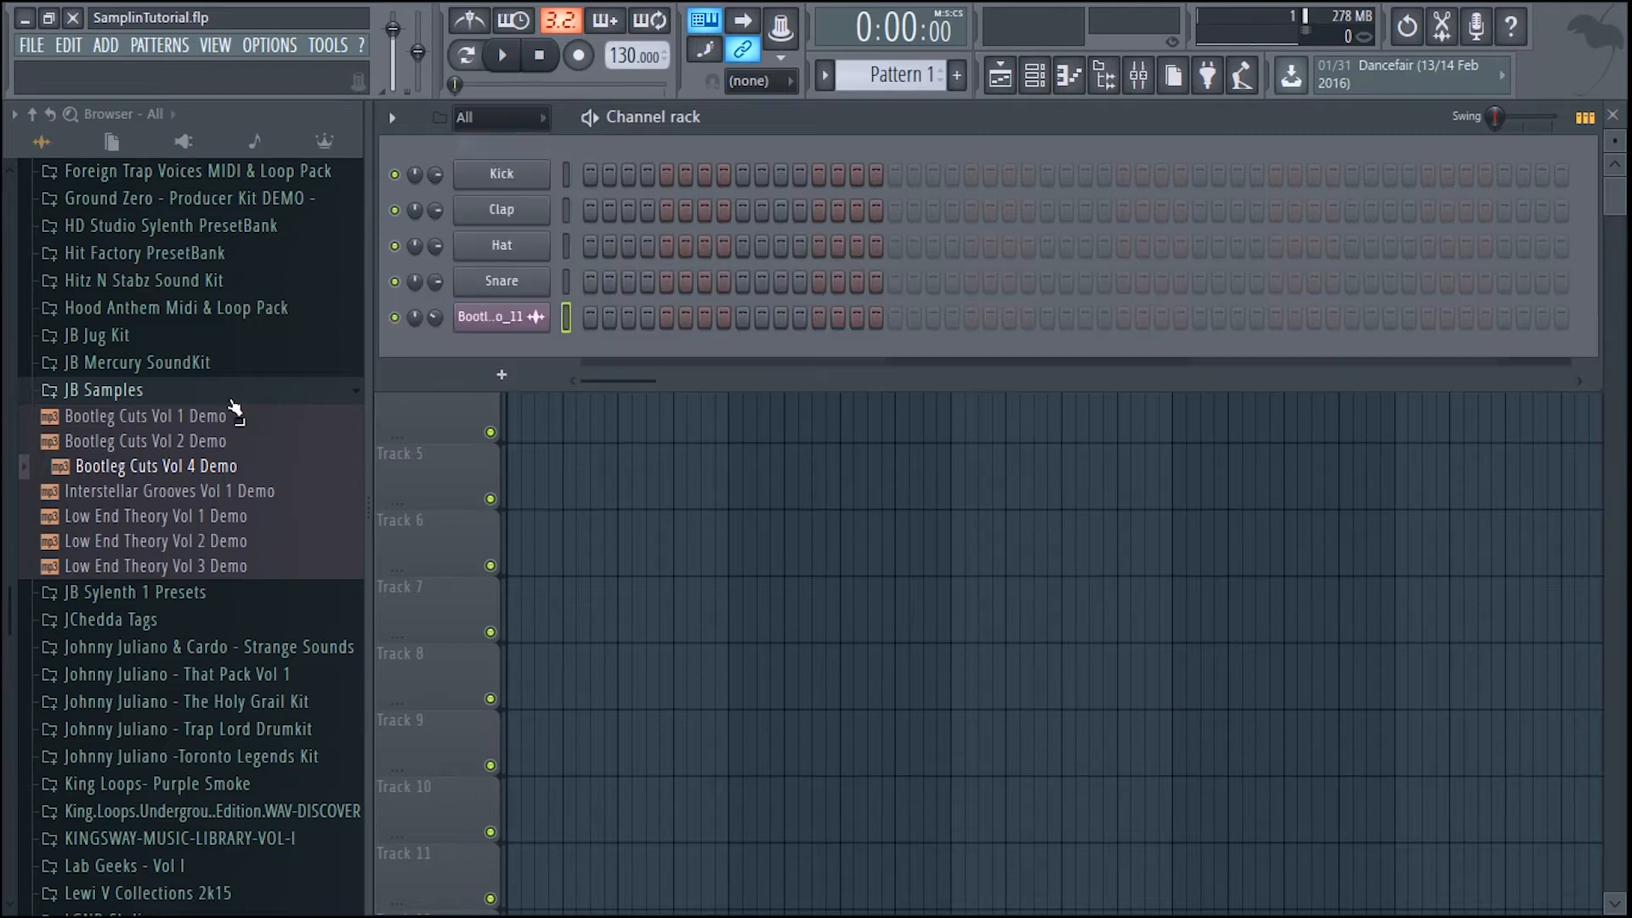
# - Load JB Basic Kick from the JB Kicks folder of JB Mercury SoundKit onto the Kick channel and open its piano roll
pyautogui.click(150, 394)
pyautogui.click(158, 366)
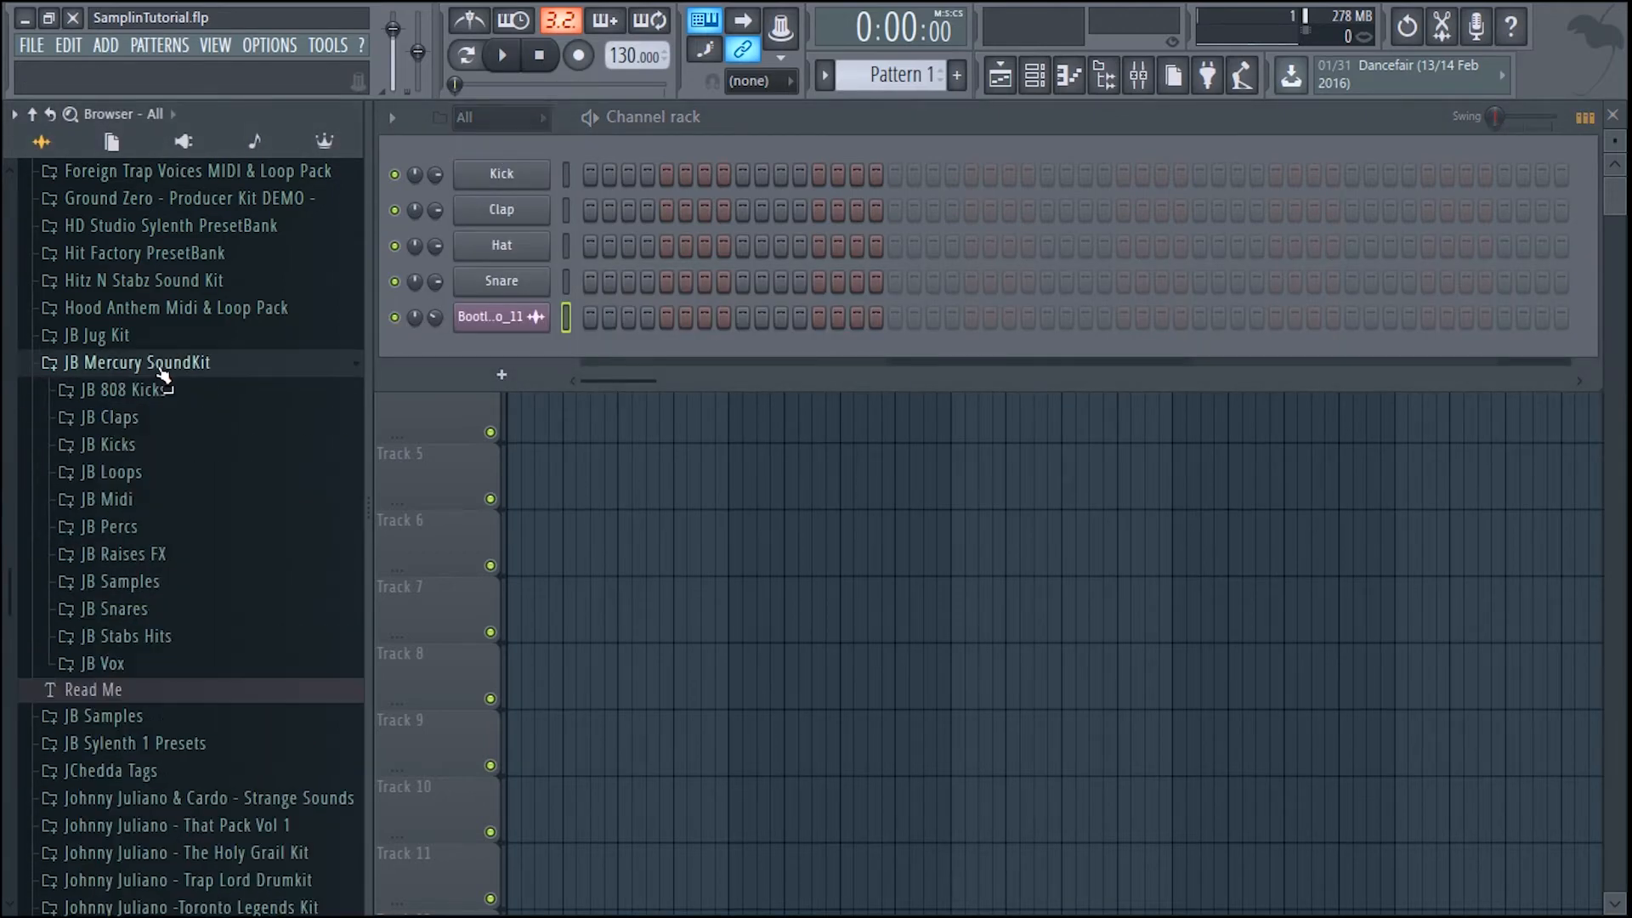
pyautogui.click(128, 445)
pyautogui.moveTo(144, 482); pyautogui.dragTo(501, 174)
pyautogui.rightClick(544, 174)
pyautogui.click(608, 180)
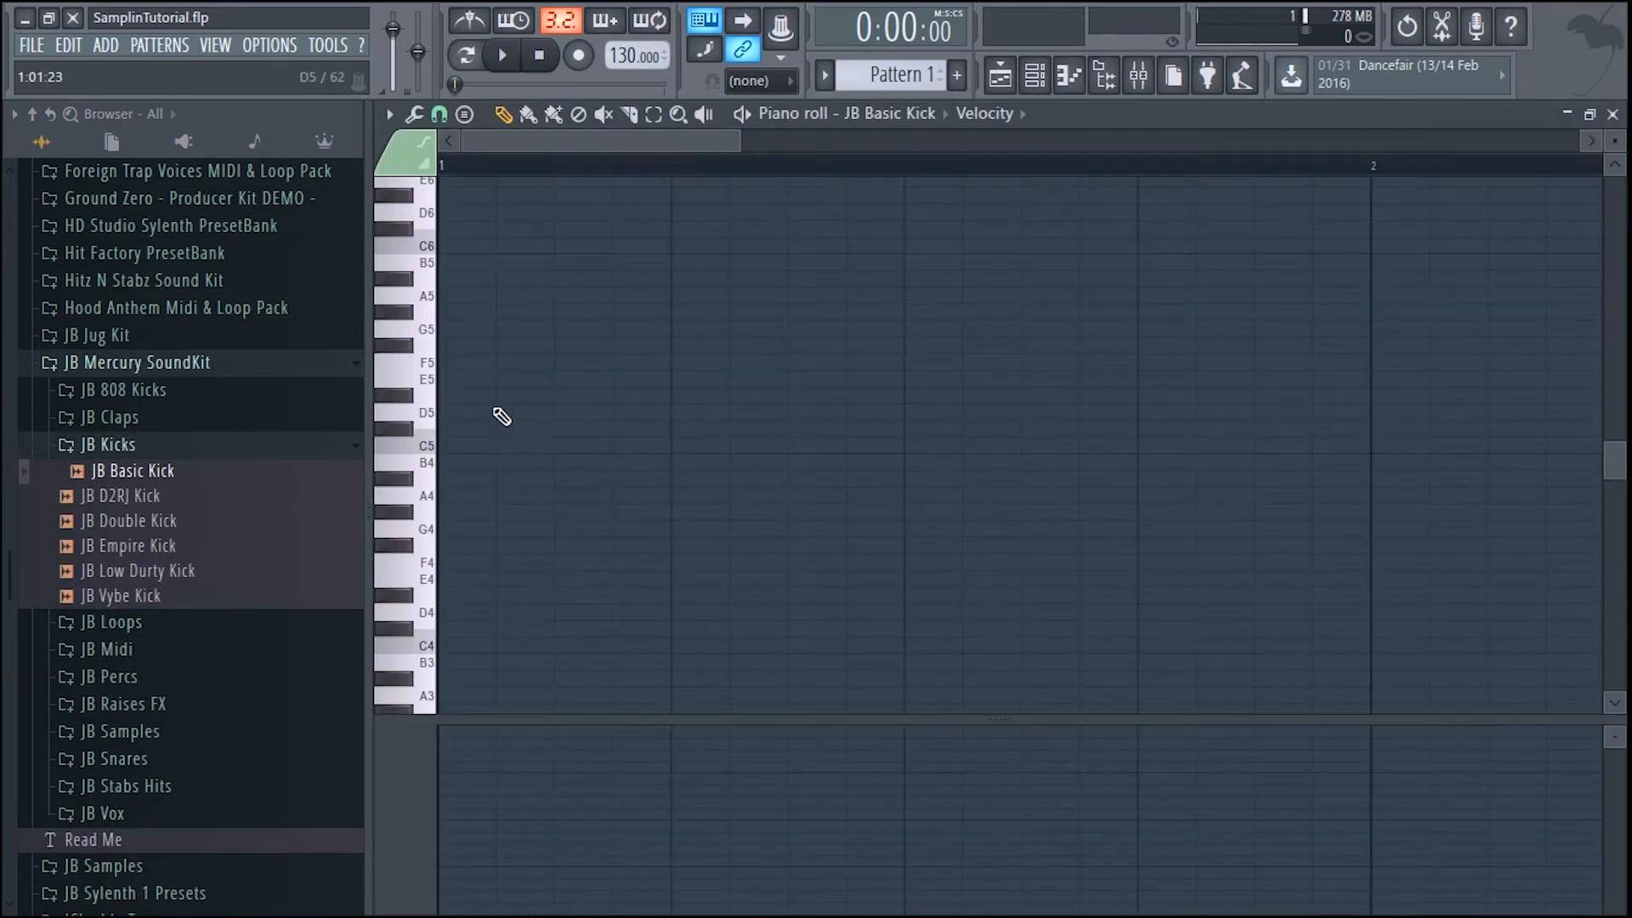
# - Place C5 kick notes on steps 1 and 13 of bar 1, 5 and 15 of bar 2, and 5 of bar 3
pyautogui.click(476, 445)
pyautogui.click(1163, 447)
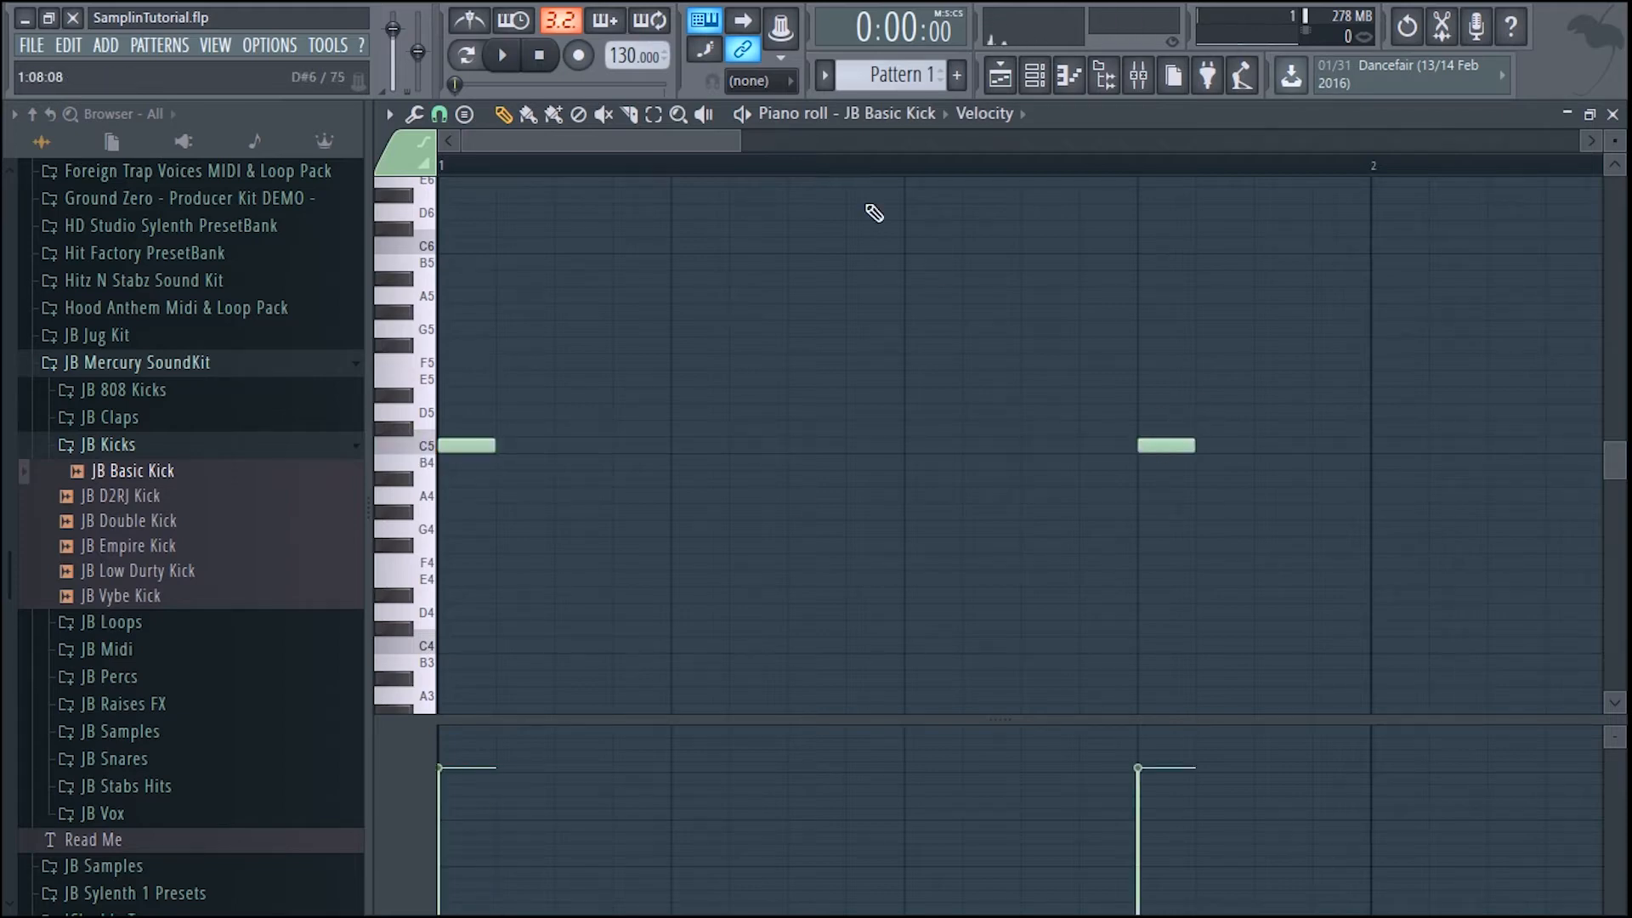
pyautogui.moveTo(741, 141); pyautogui.dragTo(1213, 143)
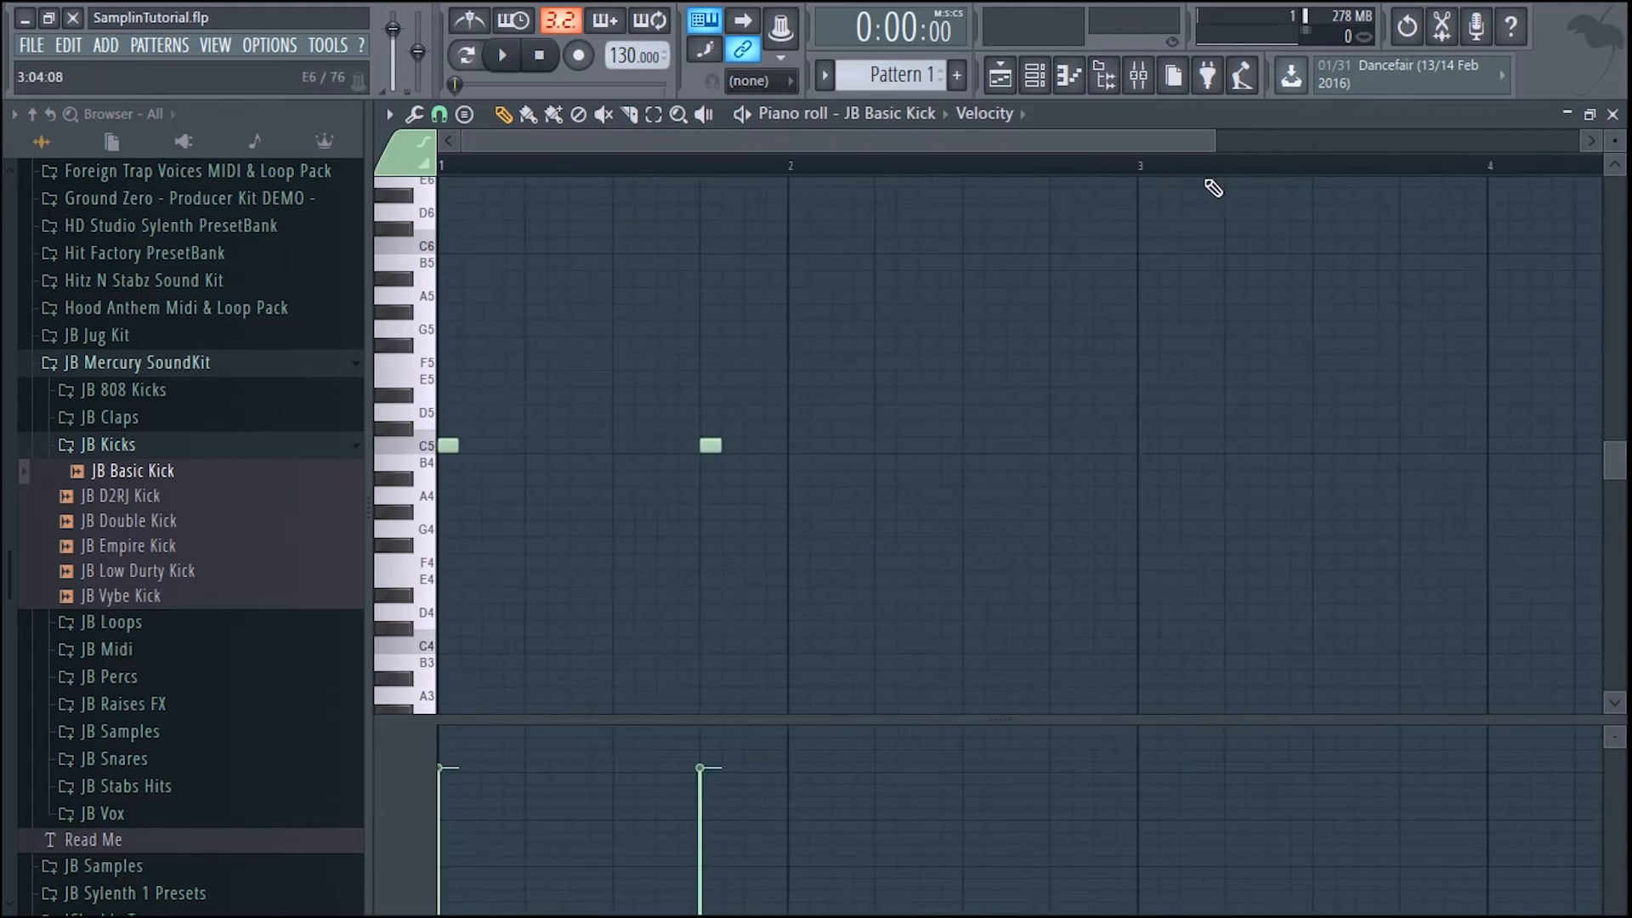
pyautogui.click(880, 445)
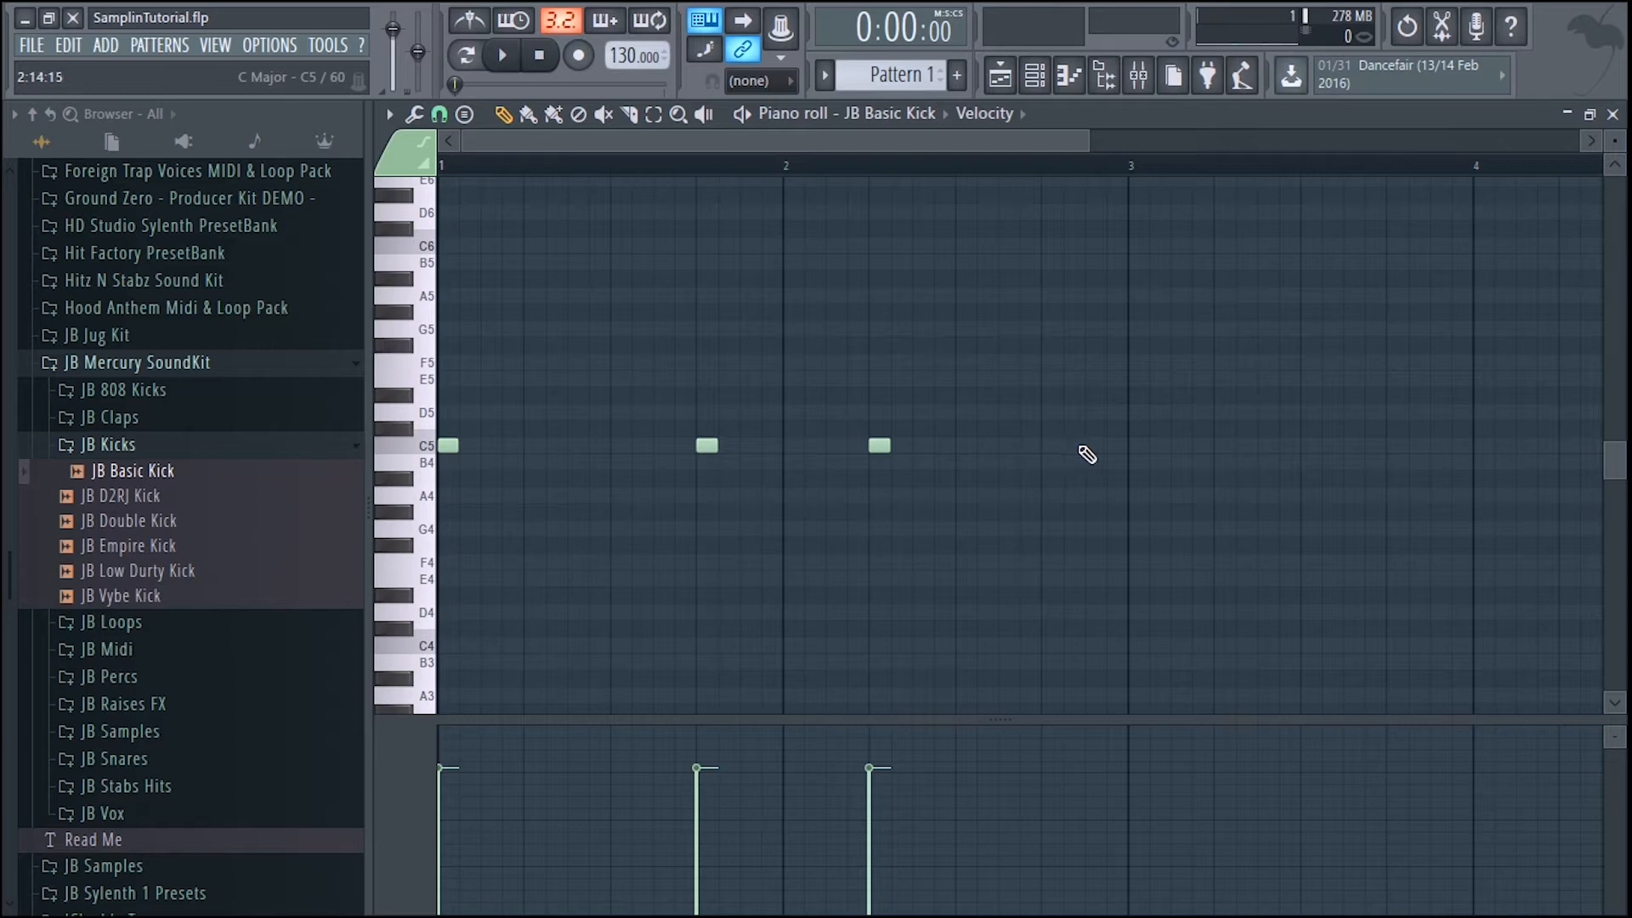
pyautogui.click(1092, 447)
pyautogui.click(1221, 449)
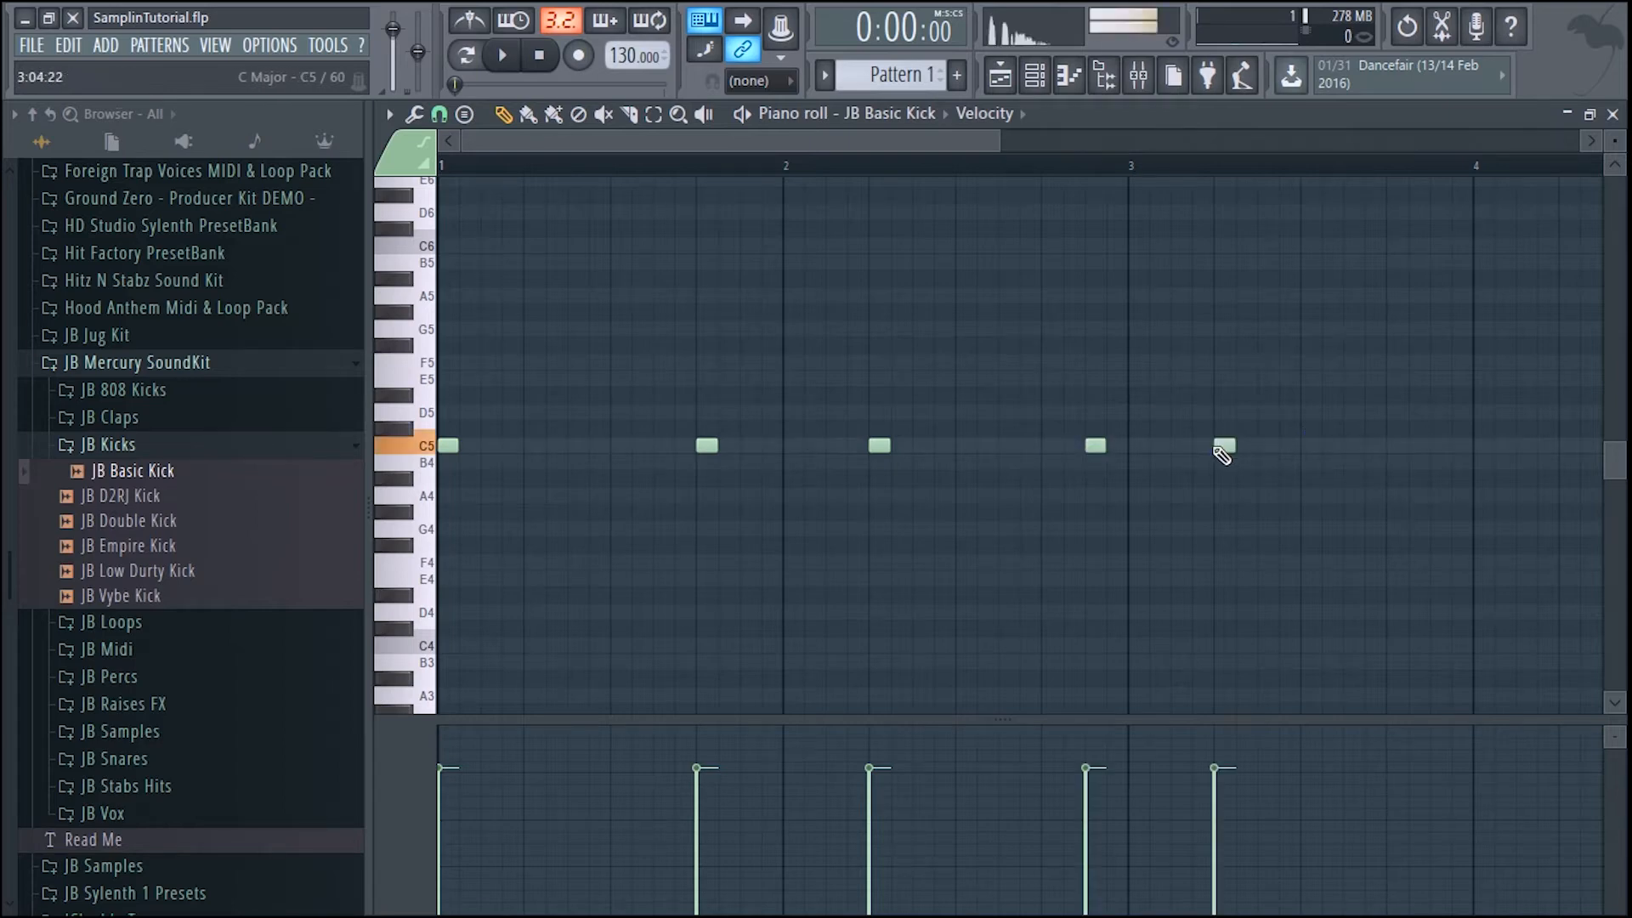
pyautogui.click(1310, 447)
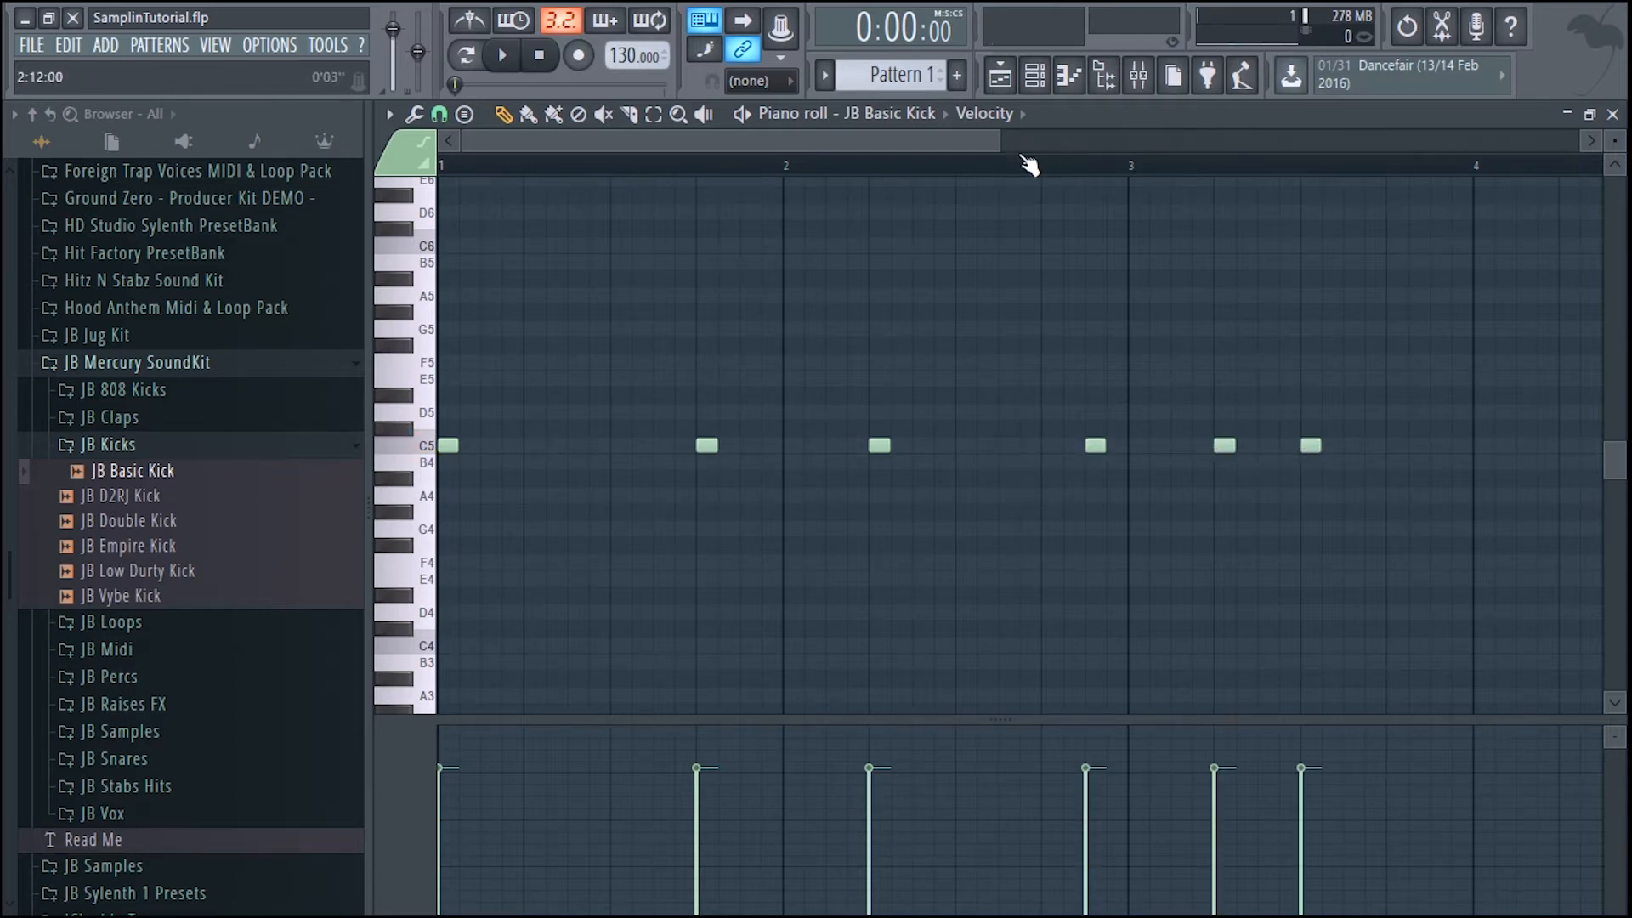
pyautogui.scroll(-2, 1029, 164)
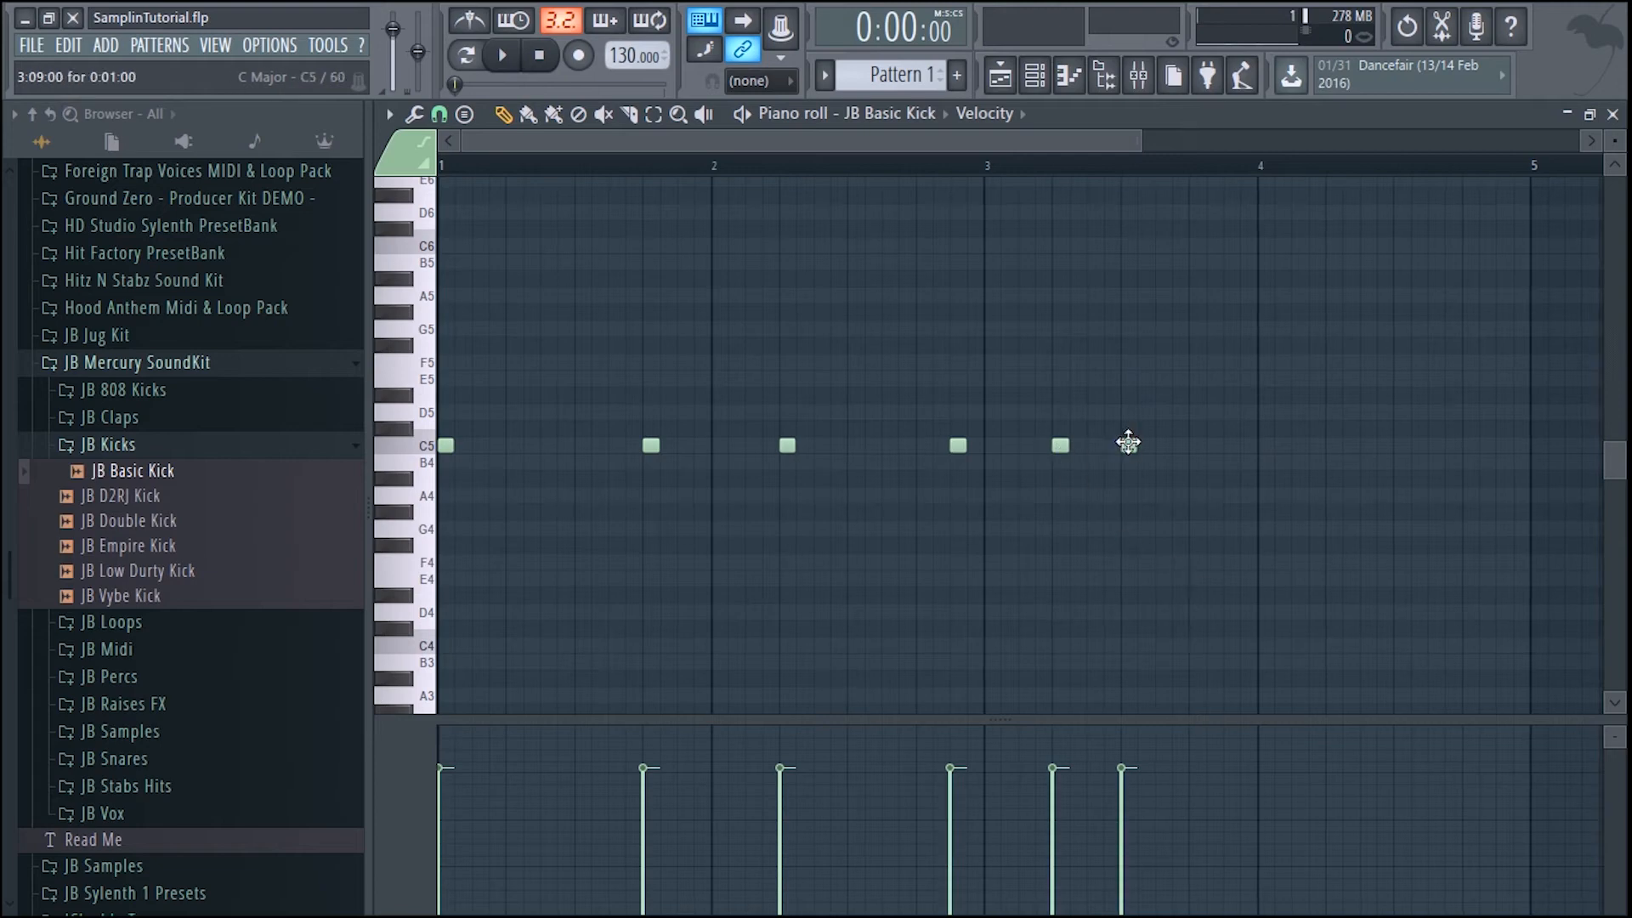
pyautogui.rightClick(1127, 443)
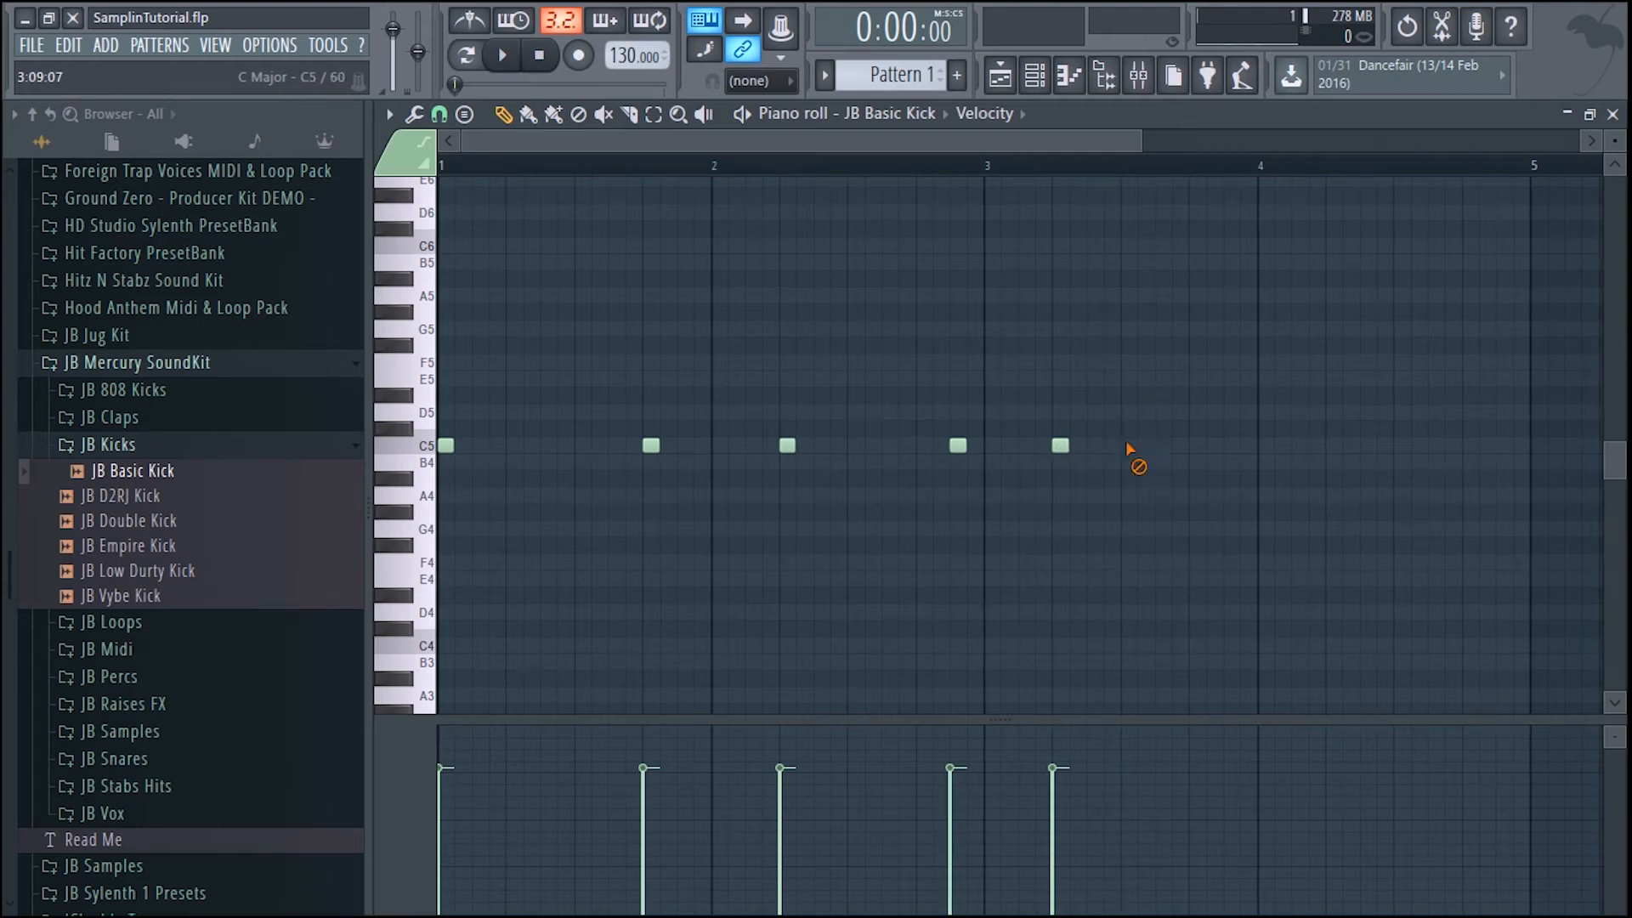
# - Add C5 kick notes on steps 5 and 9 of bar 4 and on step 15 of bar 3
pyautogui.click(1333, 445)
pyautogui.click(1396, 445)
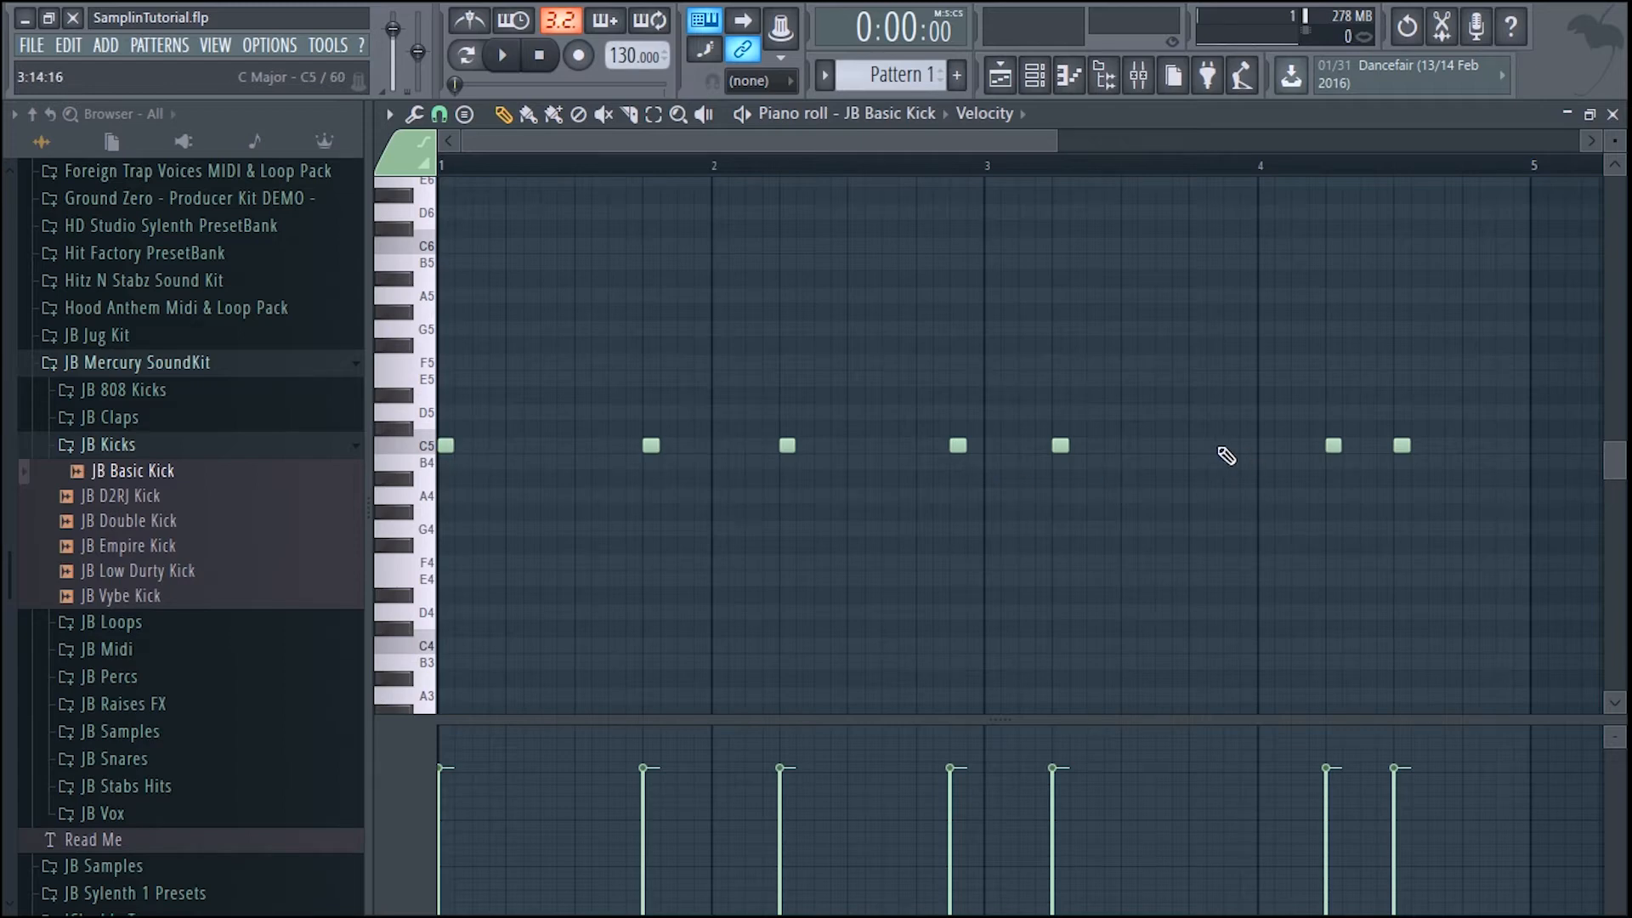
pyautogui.click(1224, 449)
# - Add C5 kick notes on steps 1 and 13 of bar 5 and on step 9 of bar 6
pyautogui.moveTo(1058, 136); pyautogui.dragTo(1326, 136)
pyautogui.click(1112, 446)
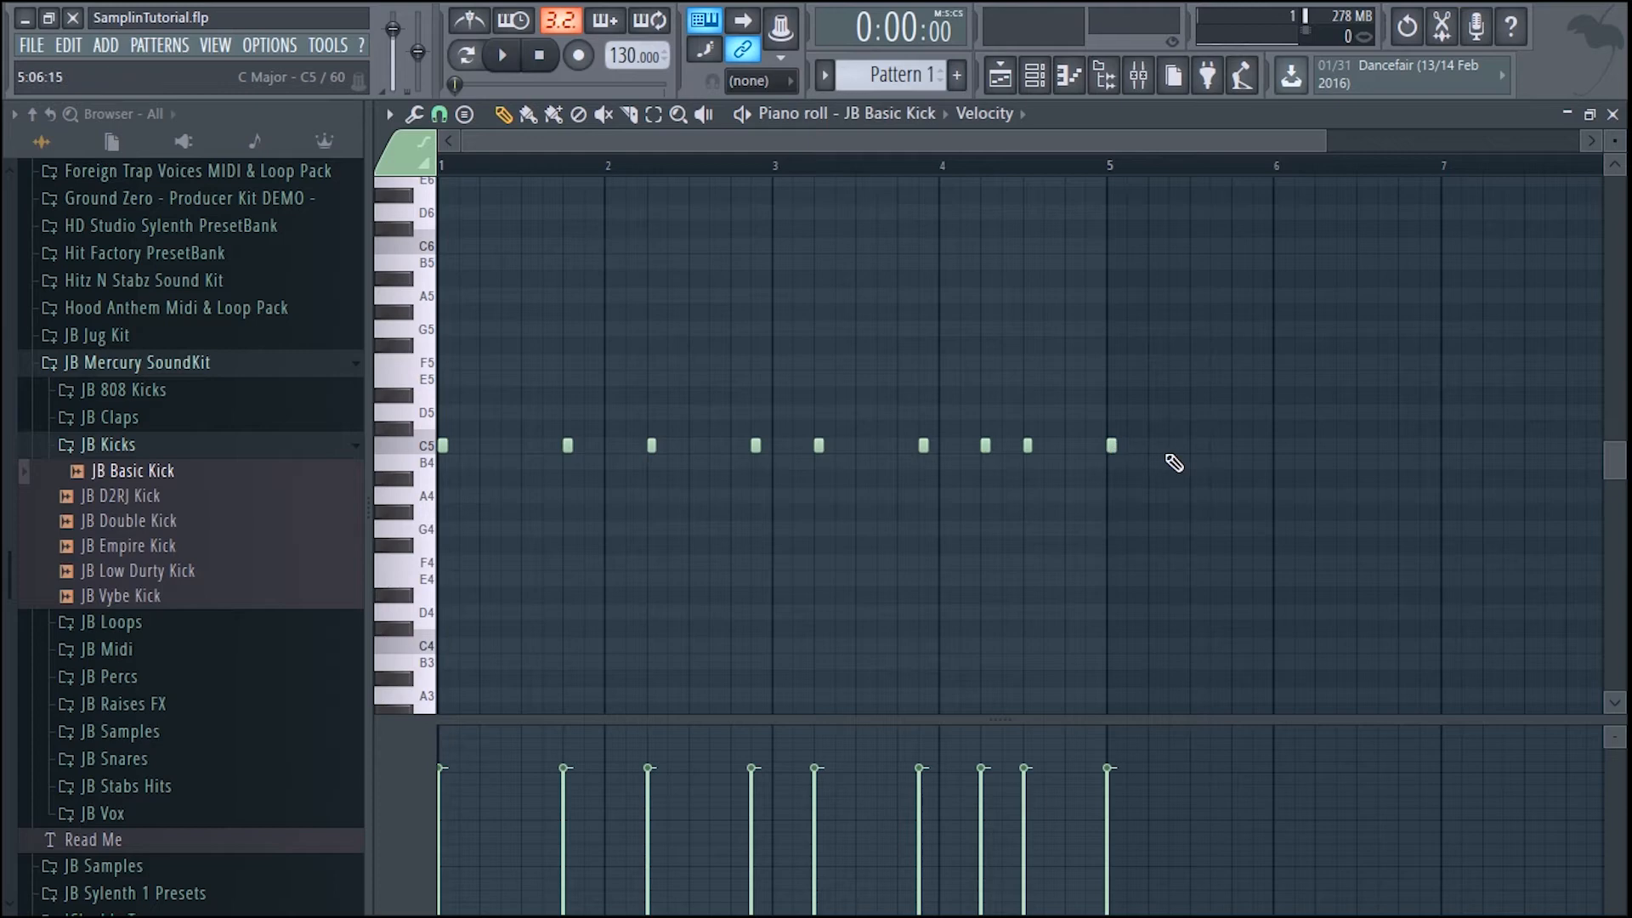
pyautogui.click(1234, 446)
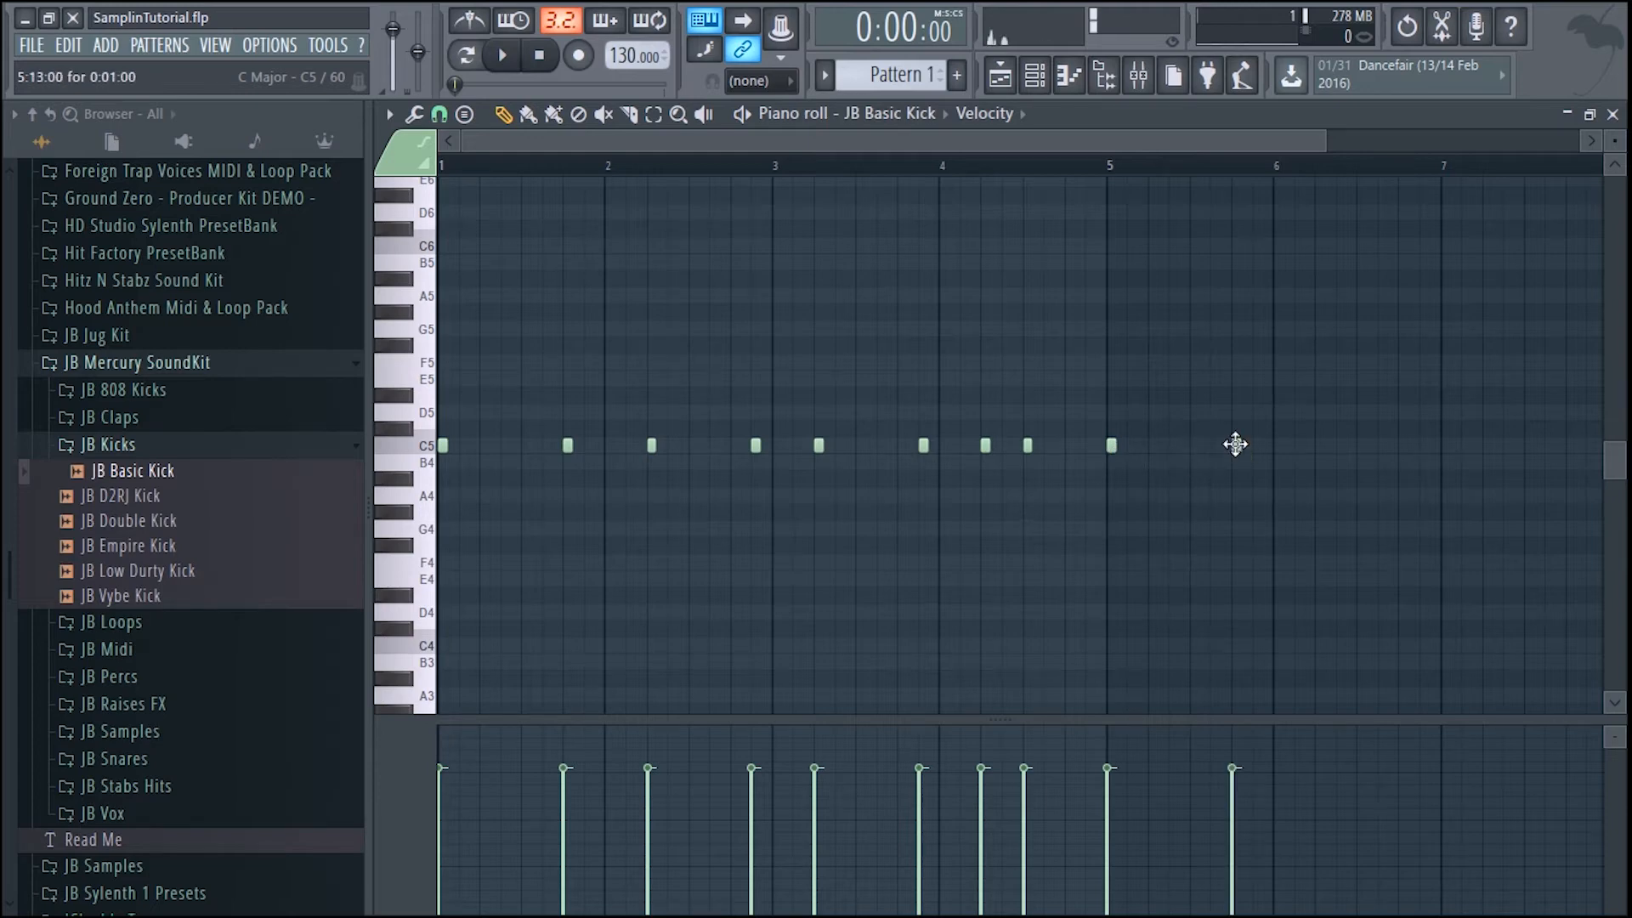
pyautogui.click(1360, 446)
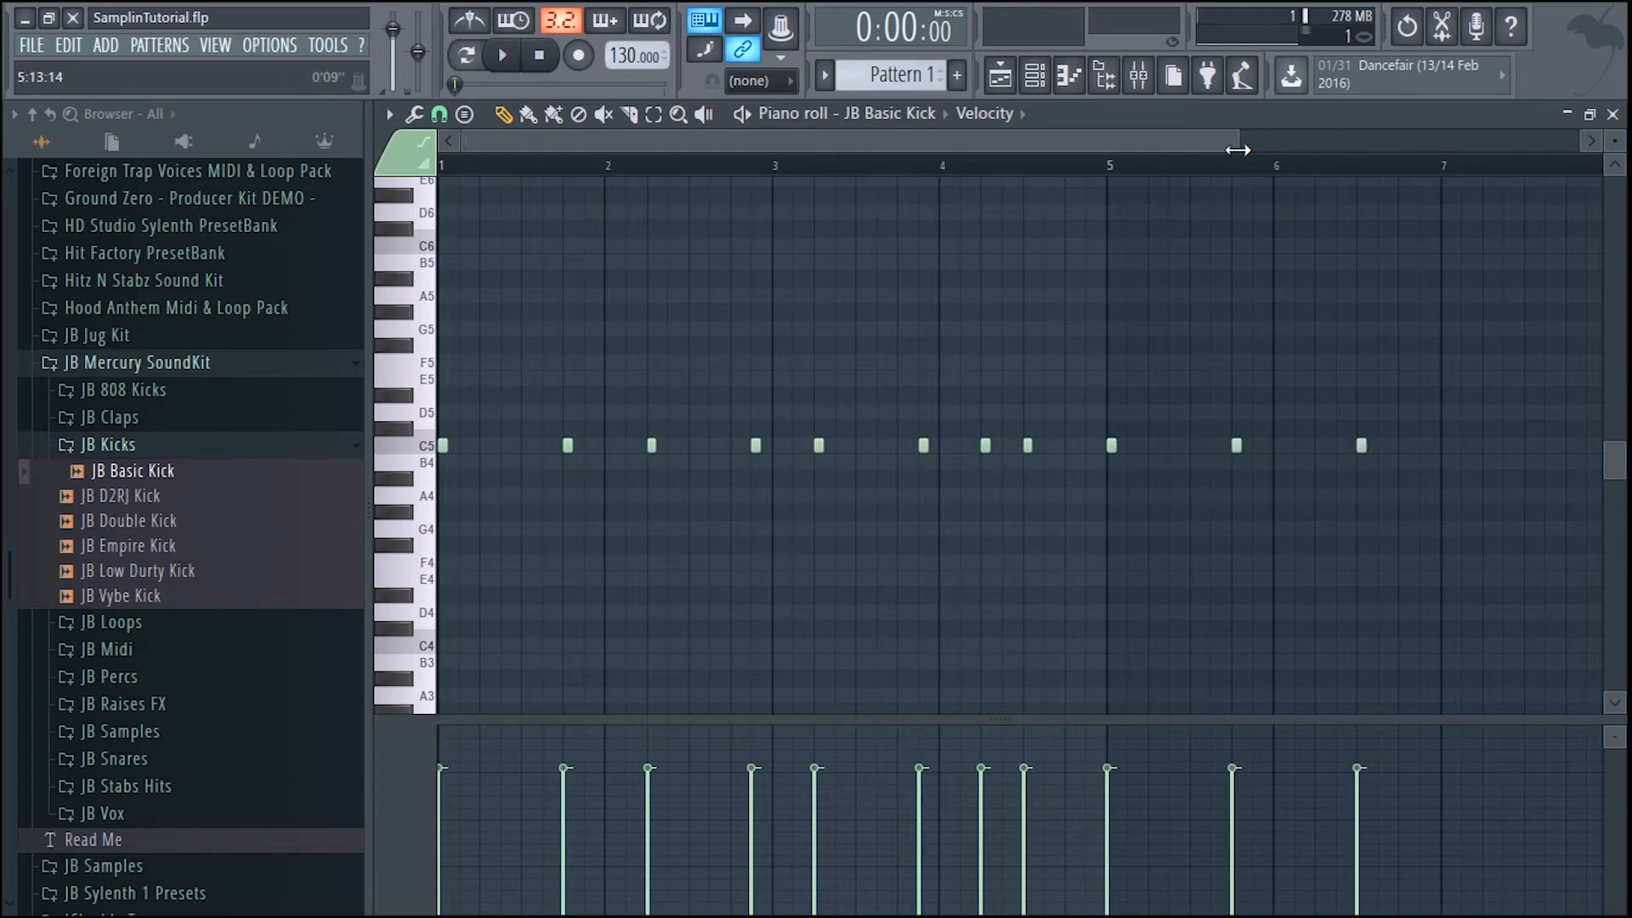
# - Add C5 kicks on step 15 of bar 6 and steps 5, 9 and 15 of bar 7, and move bar 6's step 9 kick to step 5
pyautogui.moveTo(1234, 141); pyautogui.dragTo(1461, 142)
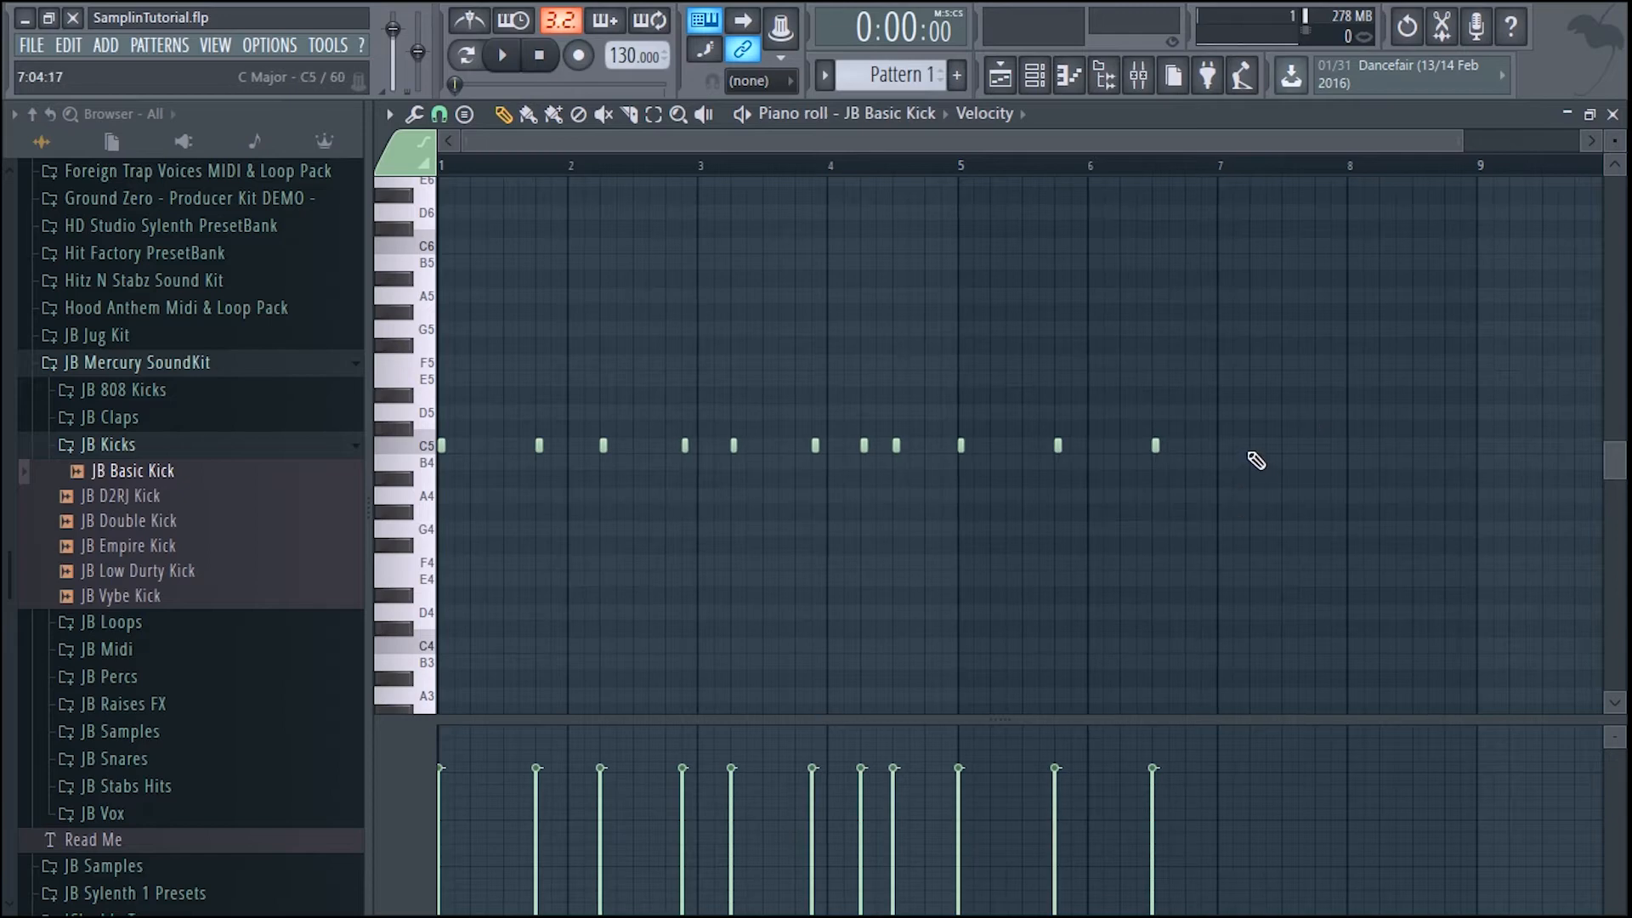
pyautogui.click(1205, 445)
pyautogui.click(1256, 447)
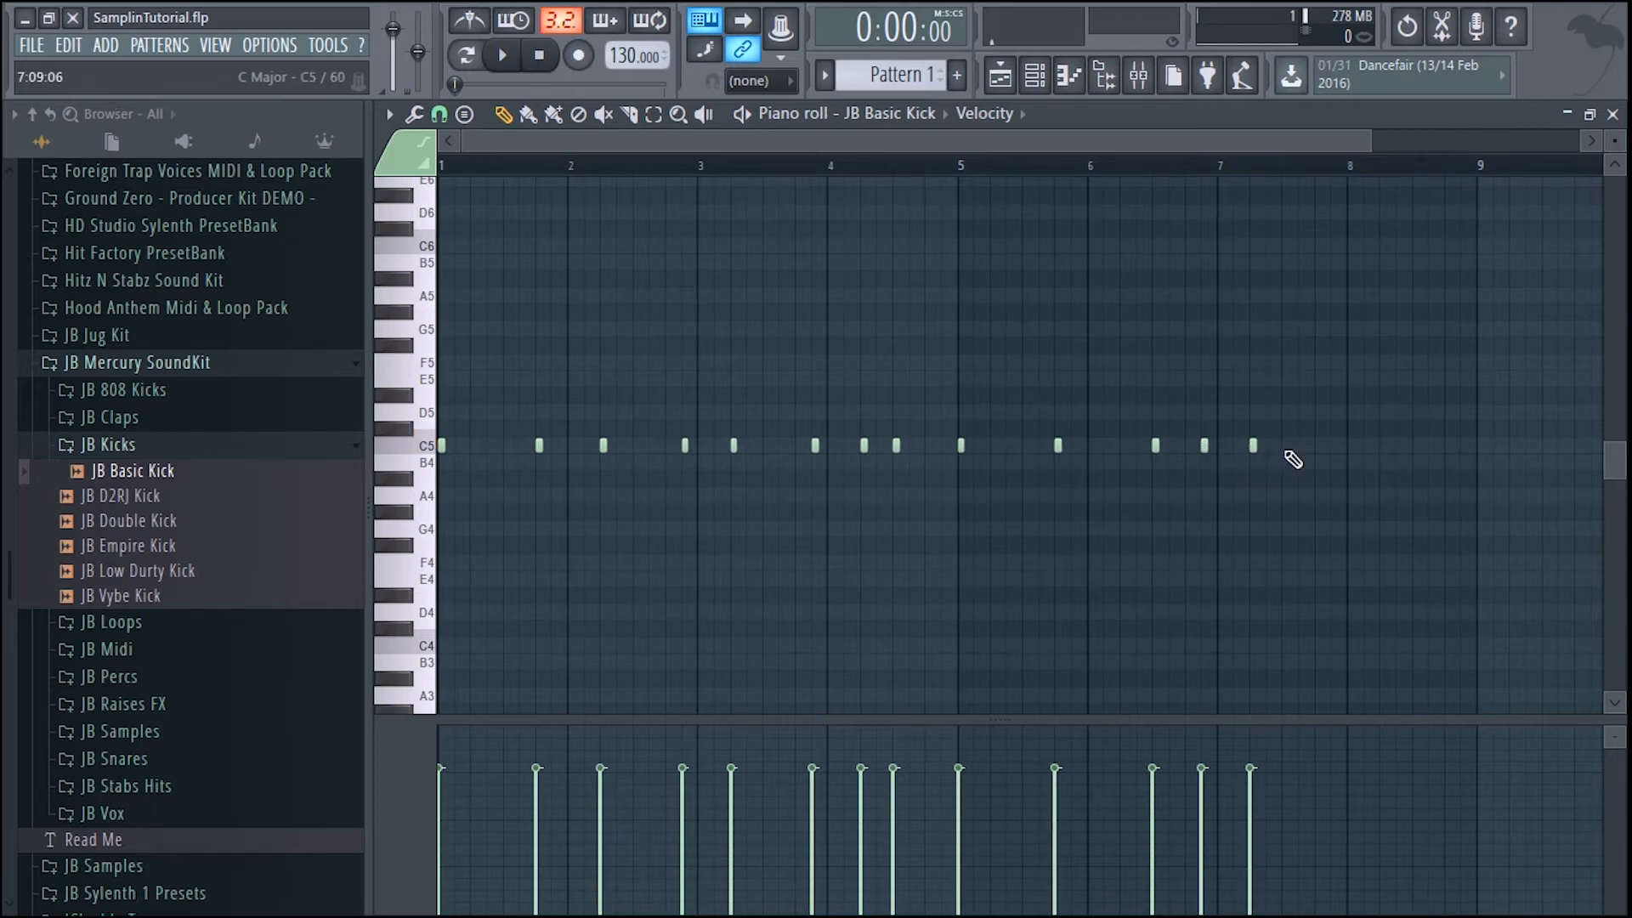
pyautogui.click(1288, 447)
pyautogui.click(1337, 447)
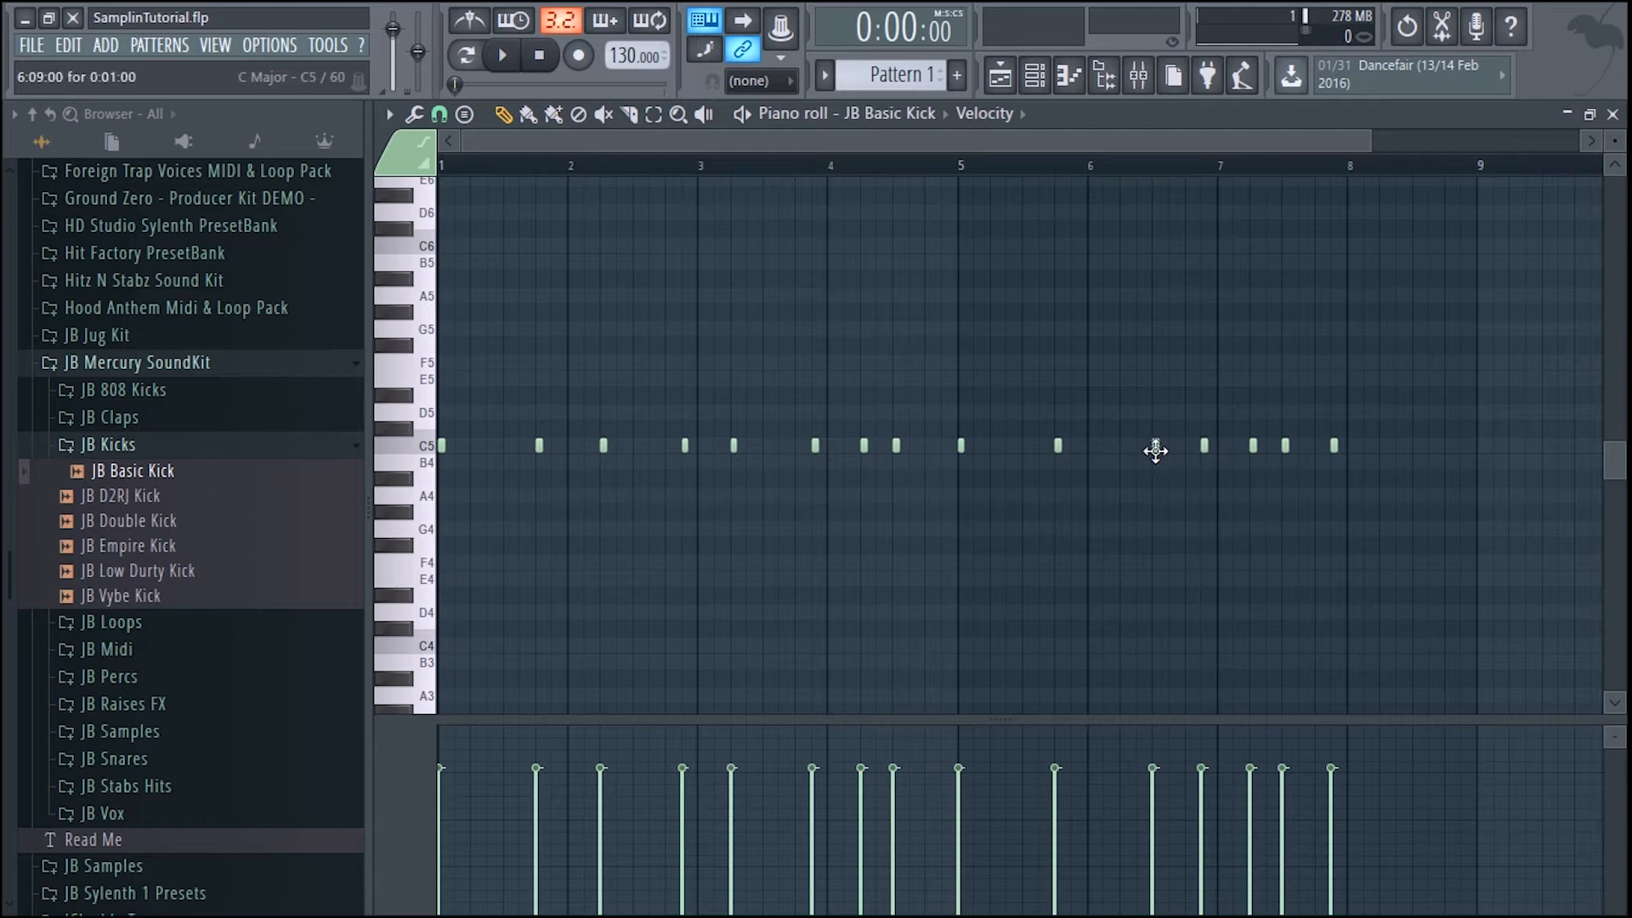
pyautogui.moveTo(1155, 450); pyautogui.dragTo(1123, 451)
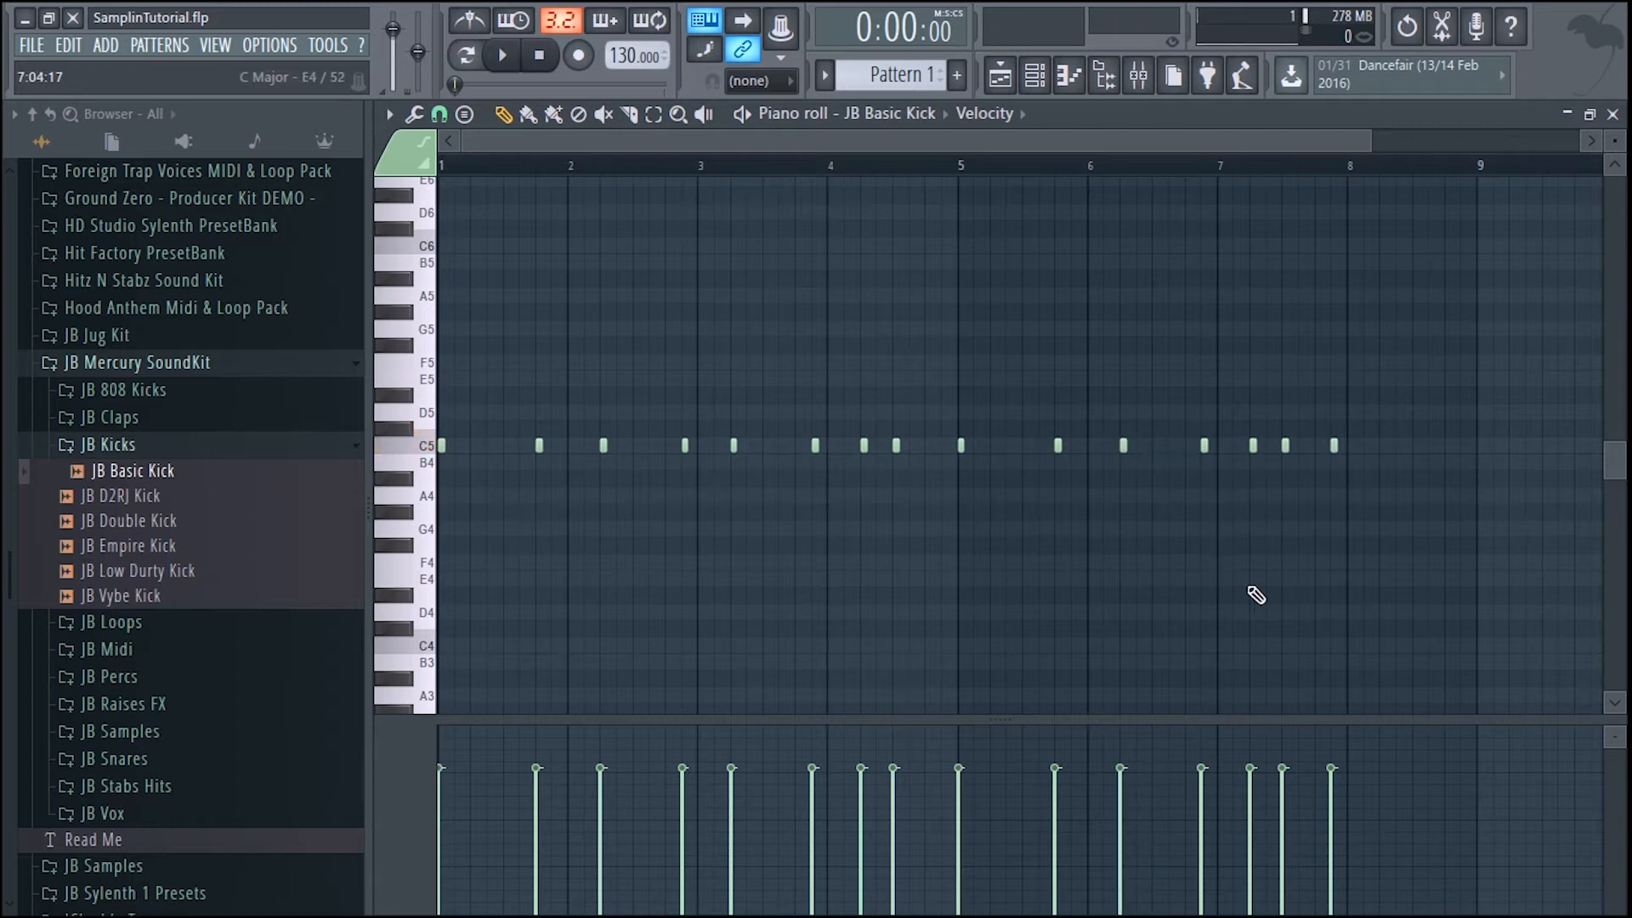
# - During playback, add C5 kicks on steps 5 and 9 of bar 8 and delete the kick on step 9 of bar 7
pyautogui.press('space')
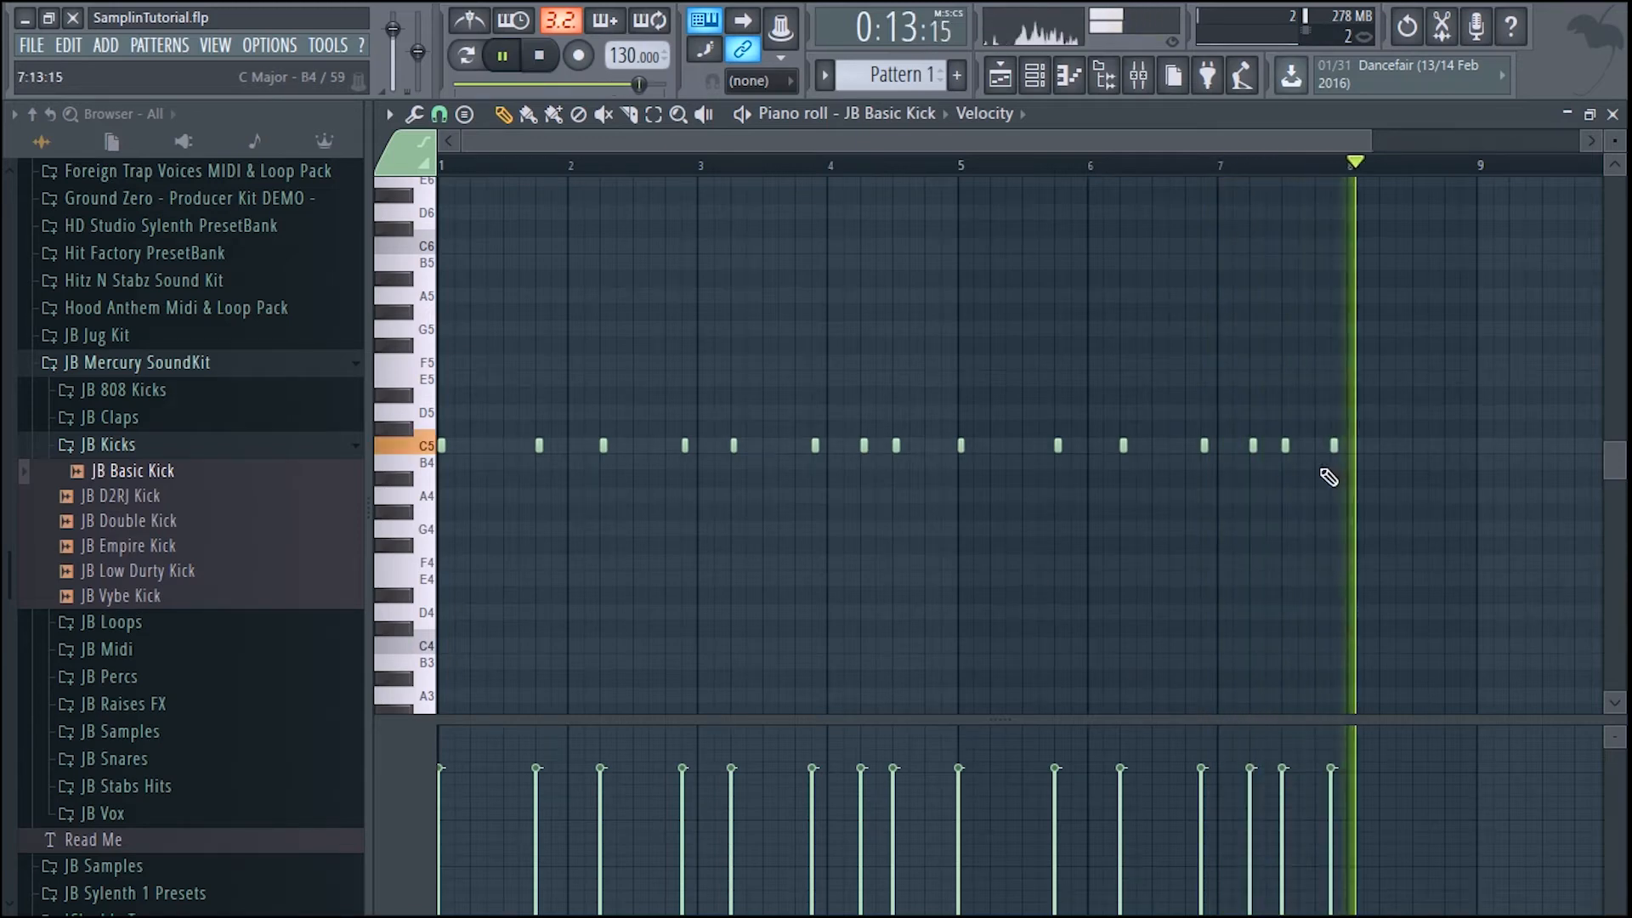
pyautogui.click(1385, 445)
pyautogui.click(1415, 445)
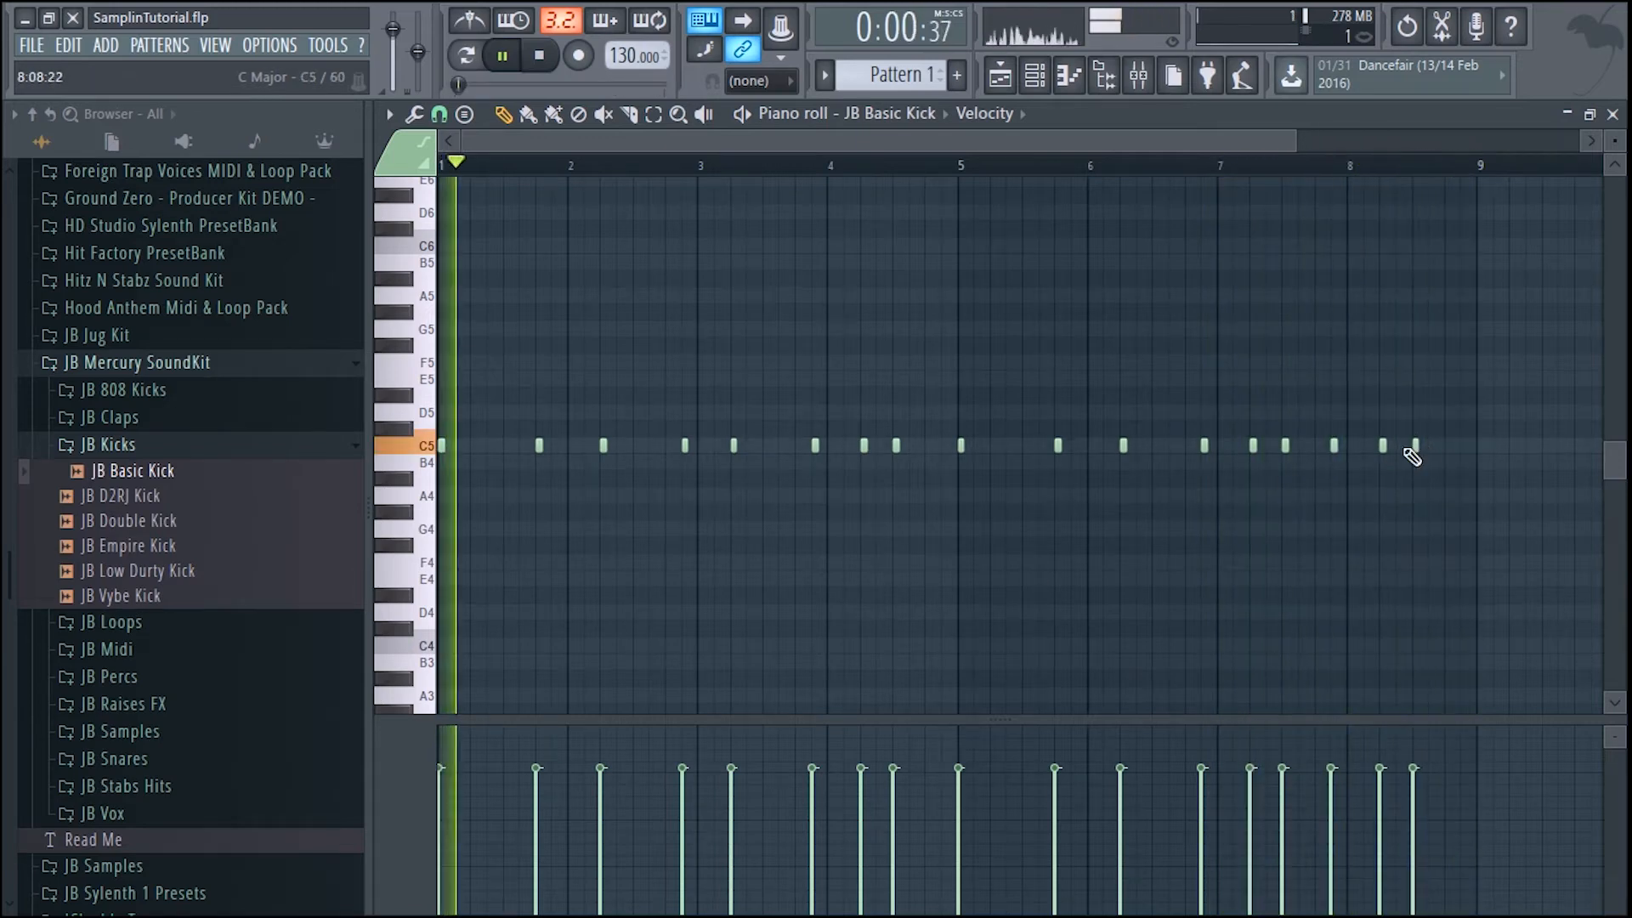
pyautogui.rightClick(1284, 445)
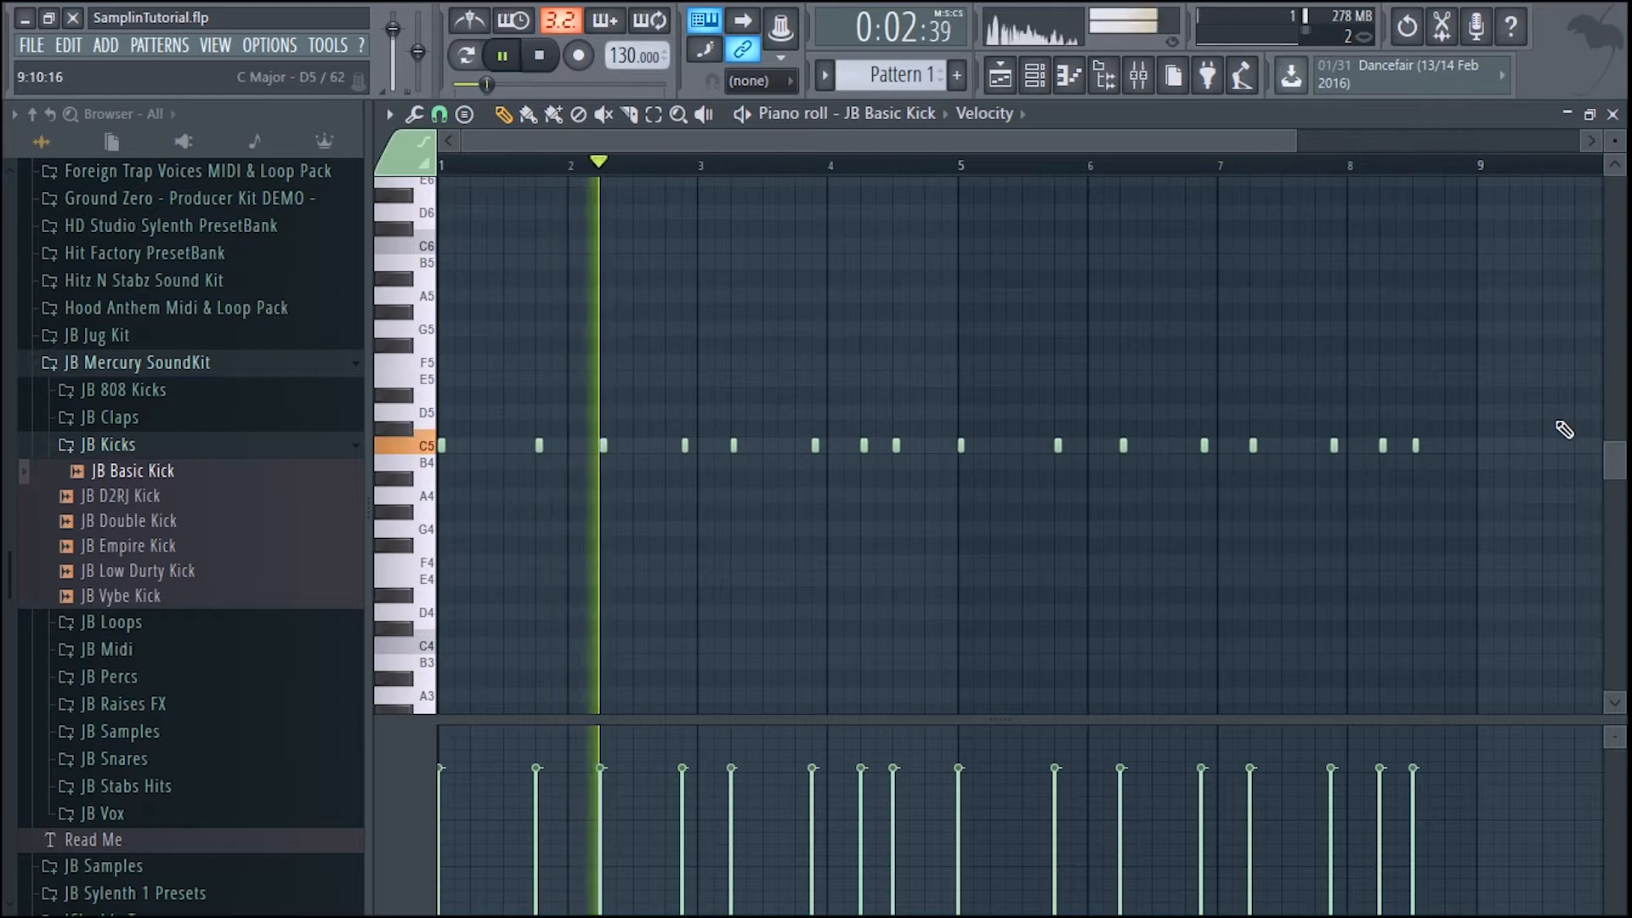
pyautogui.press('space')
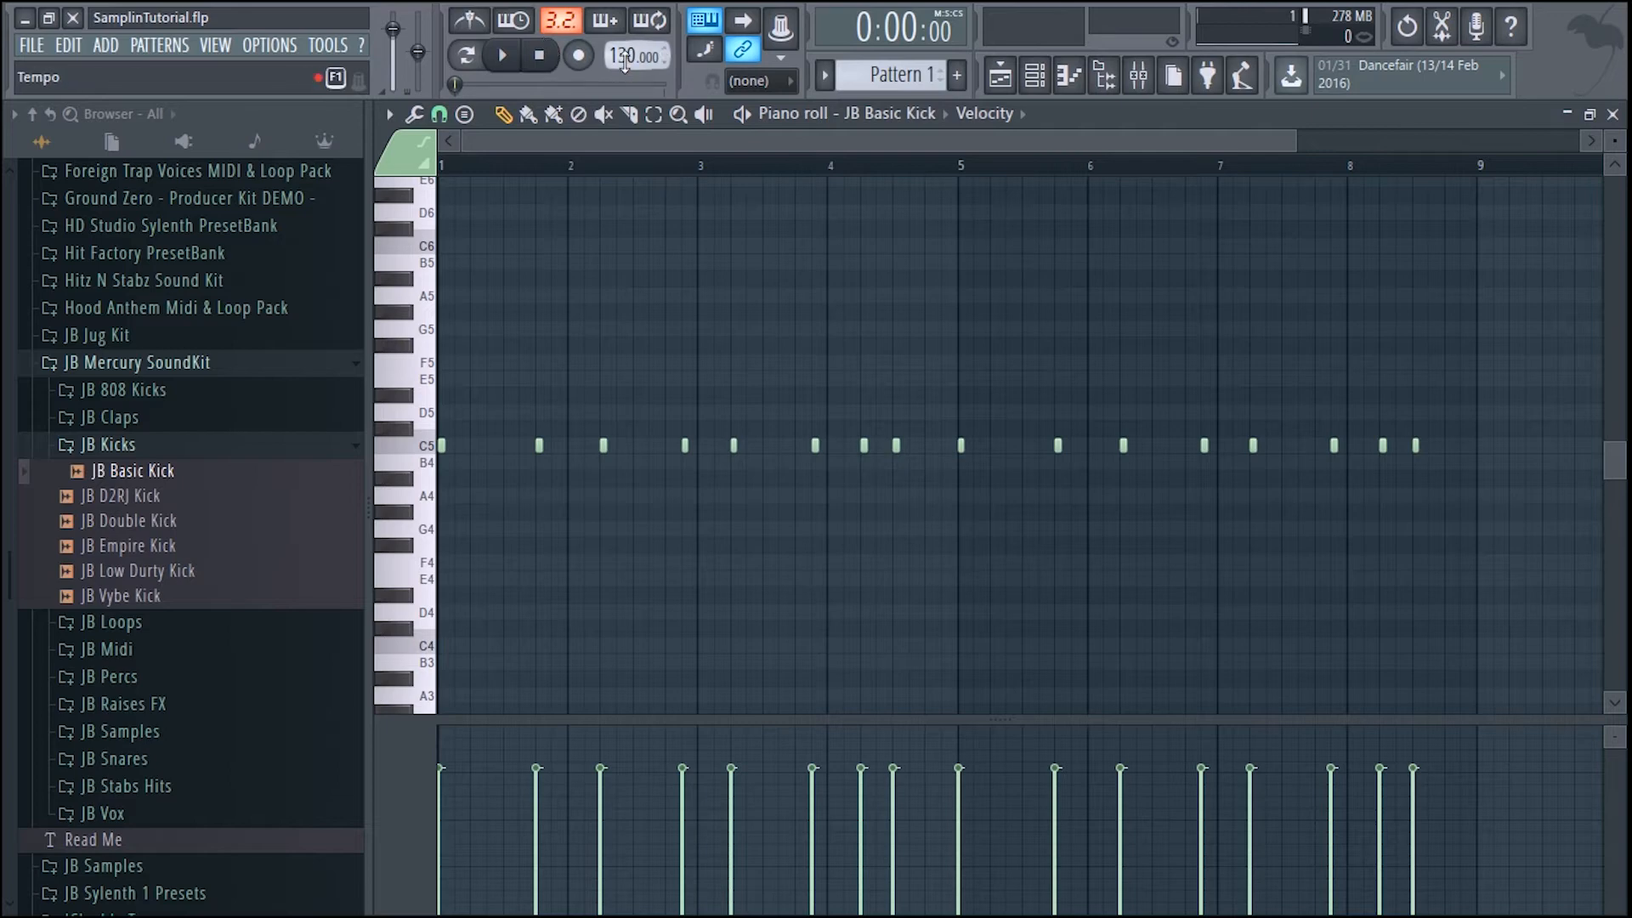
# - Set the project tempo to 165 BPM, restretch all channels and close the kick's piano roll
pyautogui.scroll(6, 624, 57)
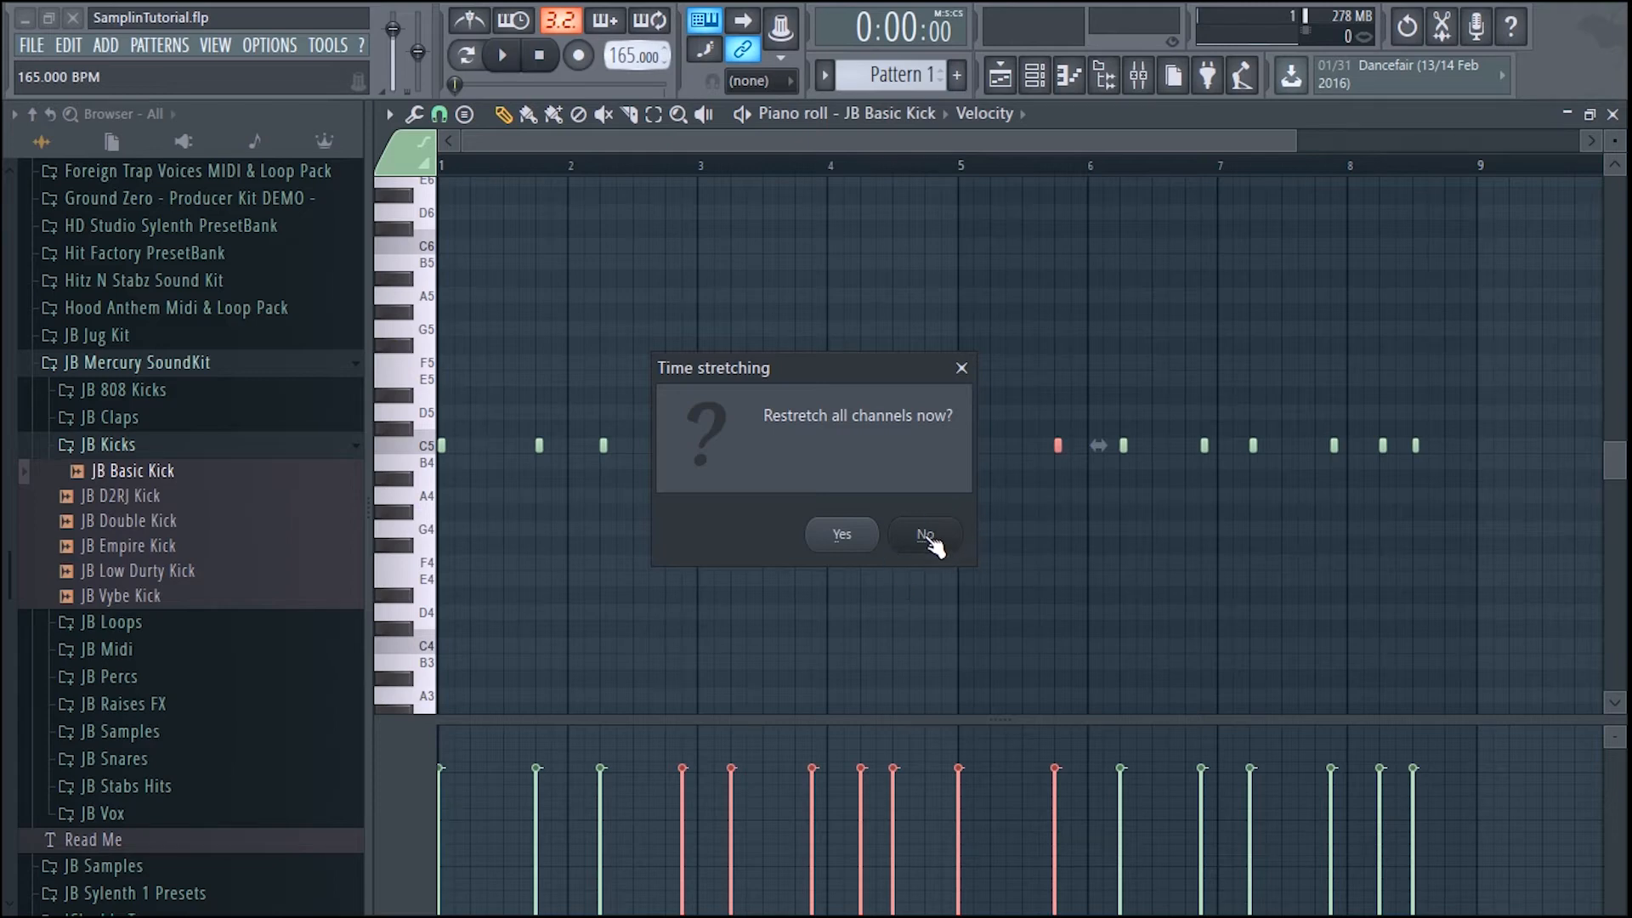
pyautogui.click(838, 541)
pyautogui.click(1613, 116)
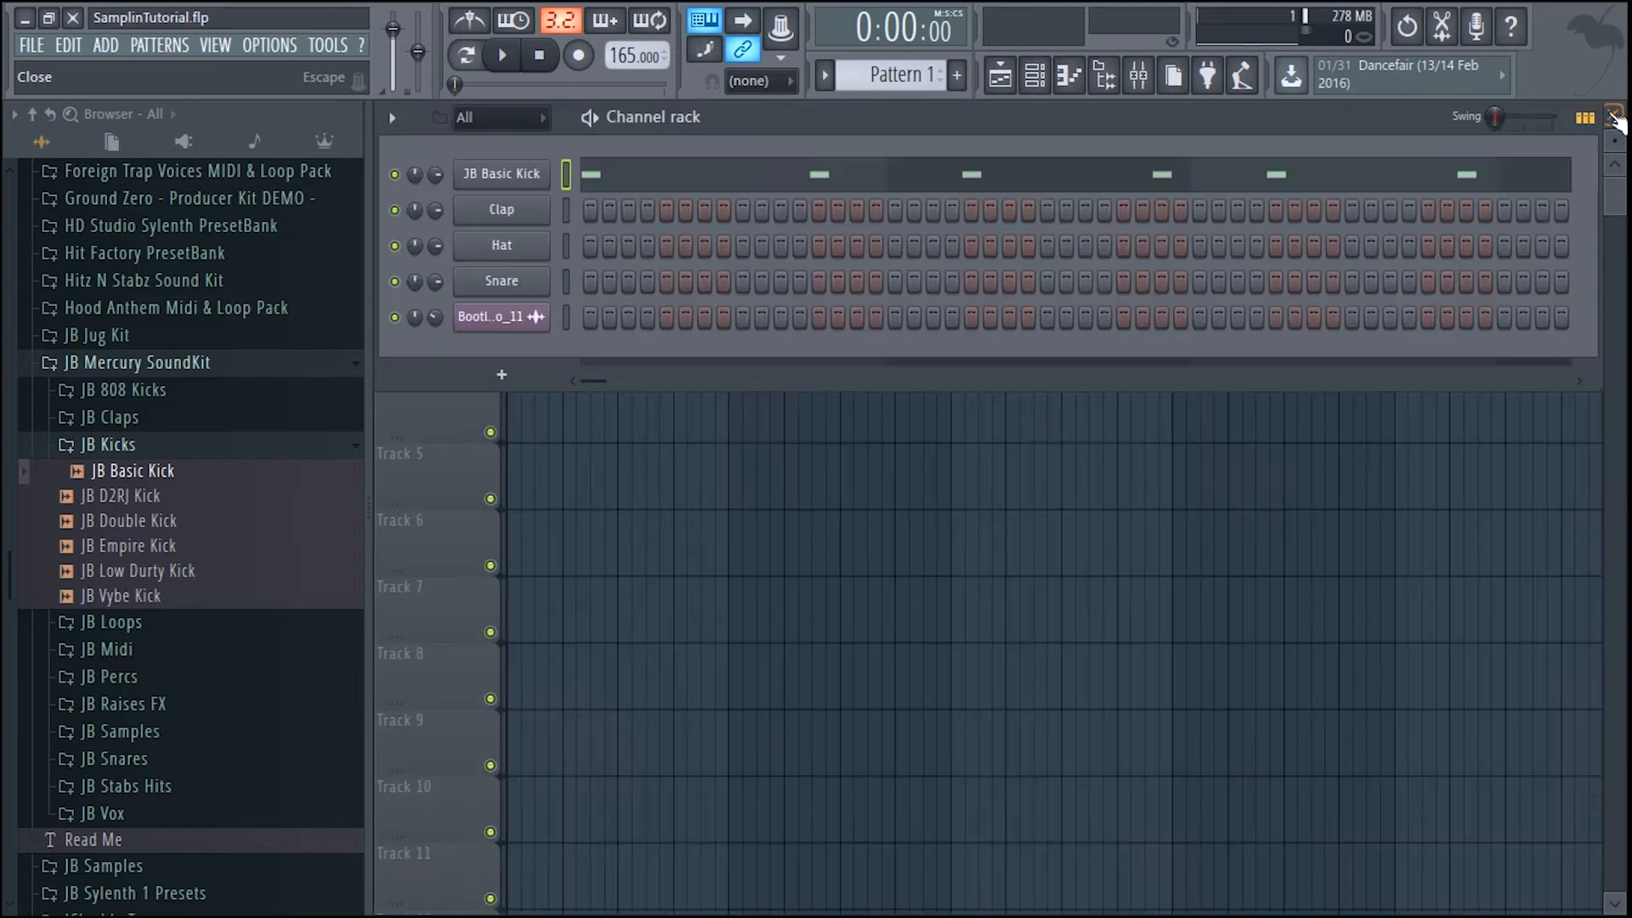
# - Listen to the sample loop with the kick pattern in the playlist, stop playback and close the playlist
pyautogui.click(446, 518)
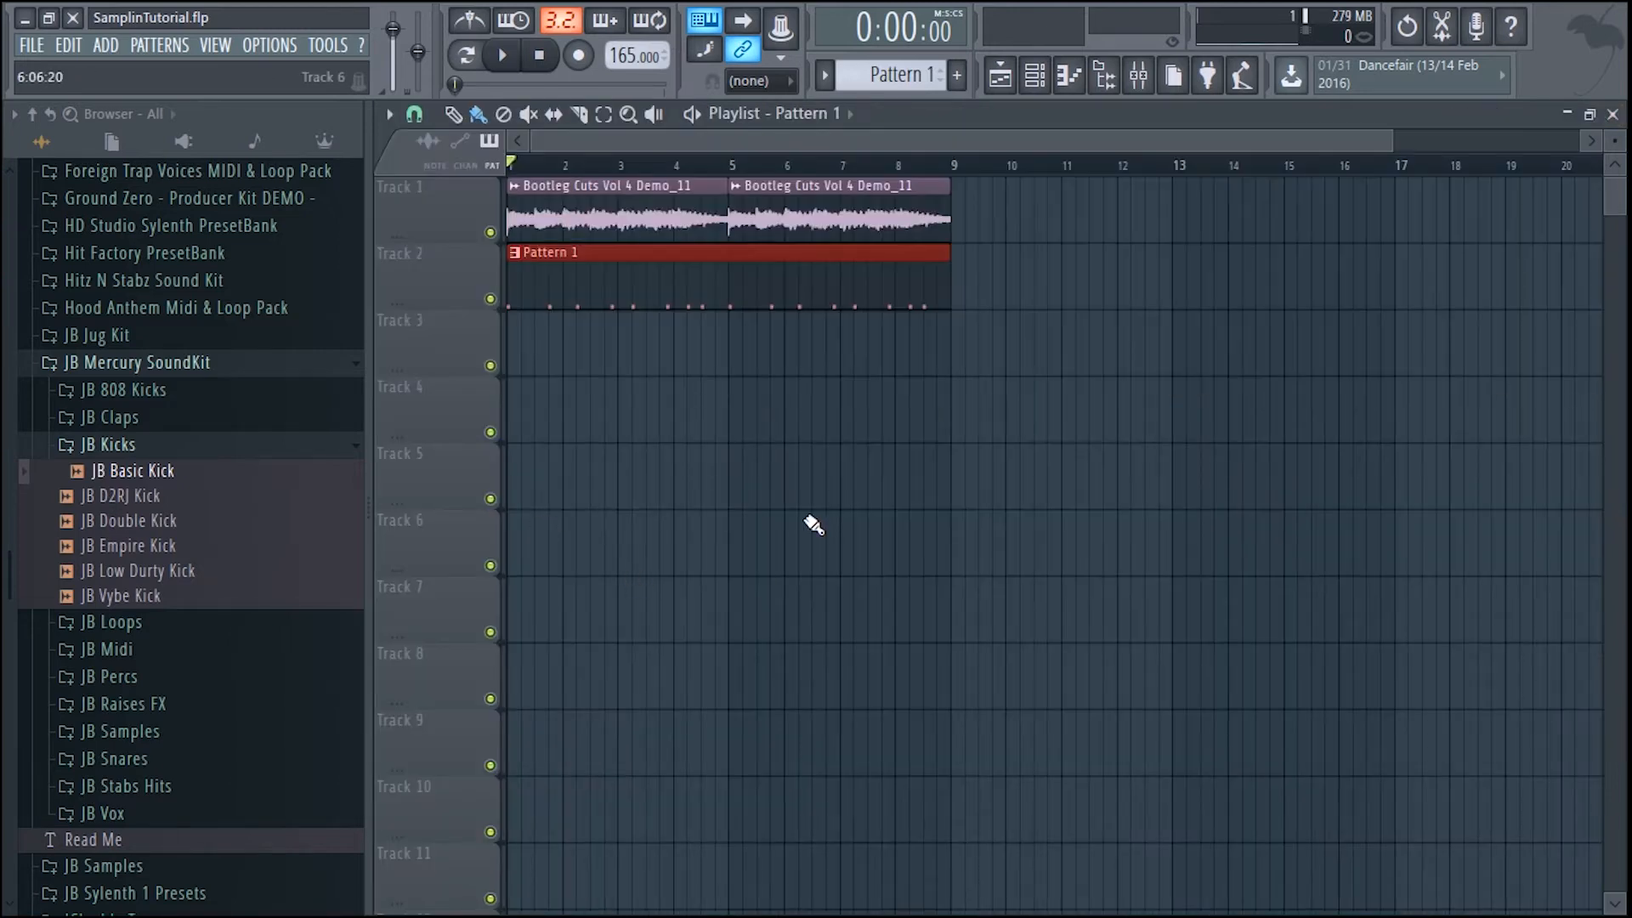
pyautogui.press('space')
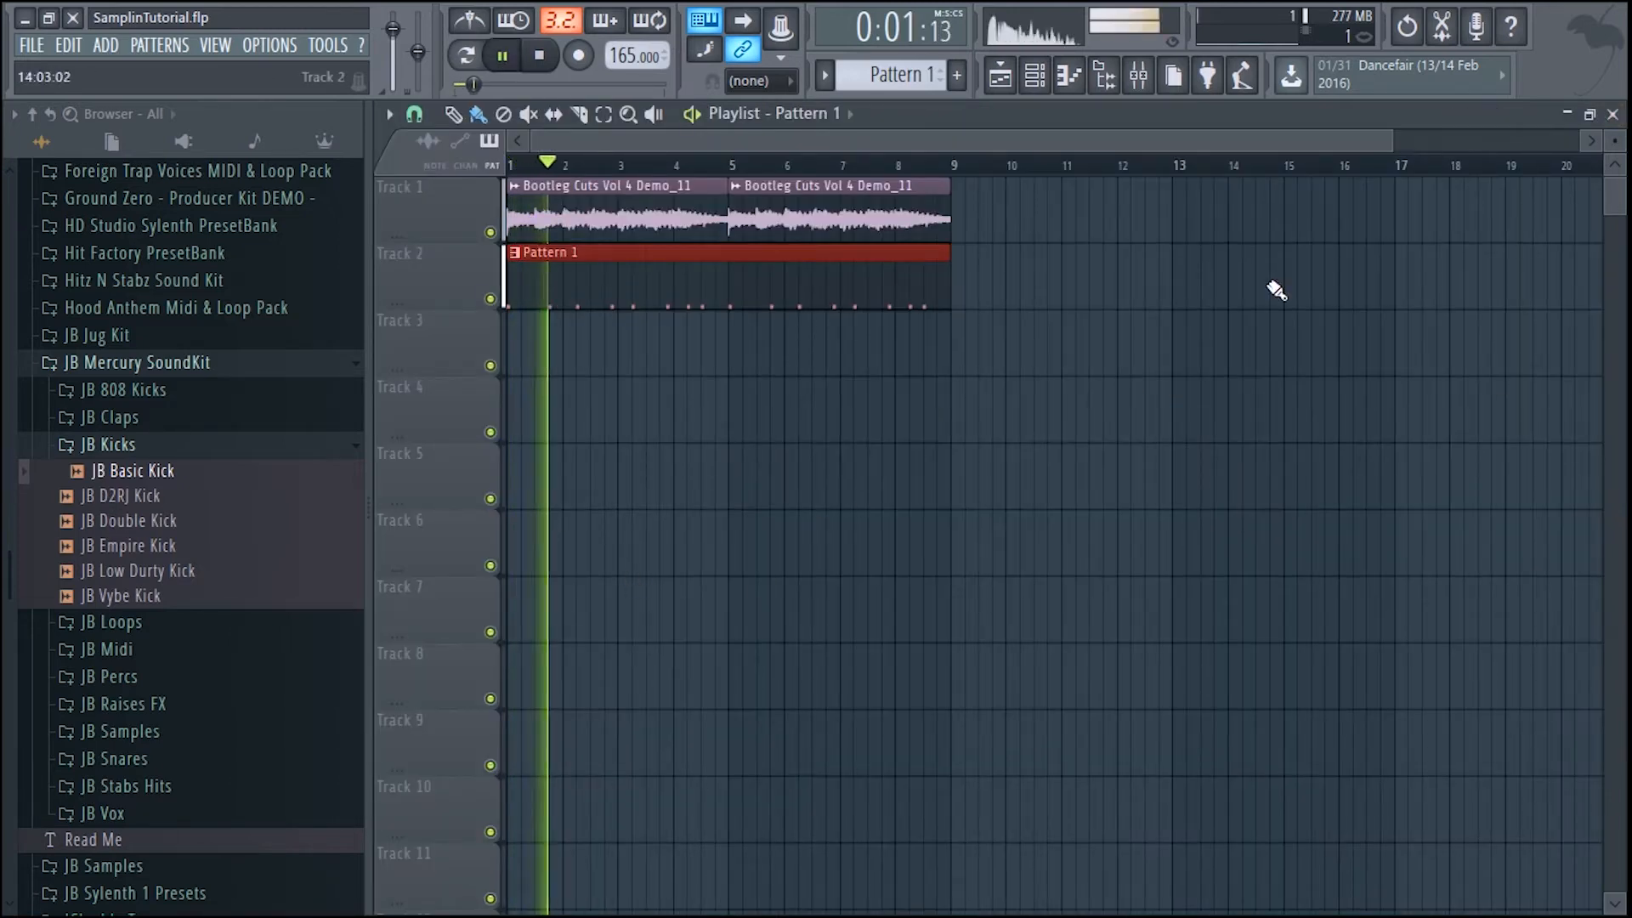
pyautogui.moveTo(1392, 141); pyautogui.dragTo(1032, 143)
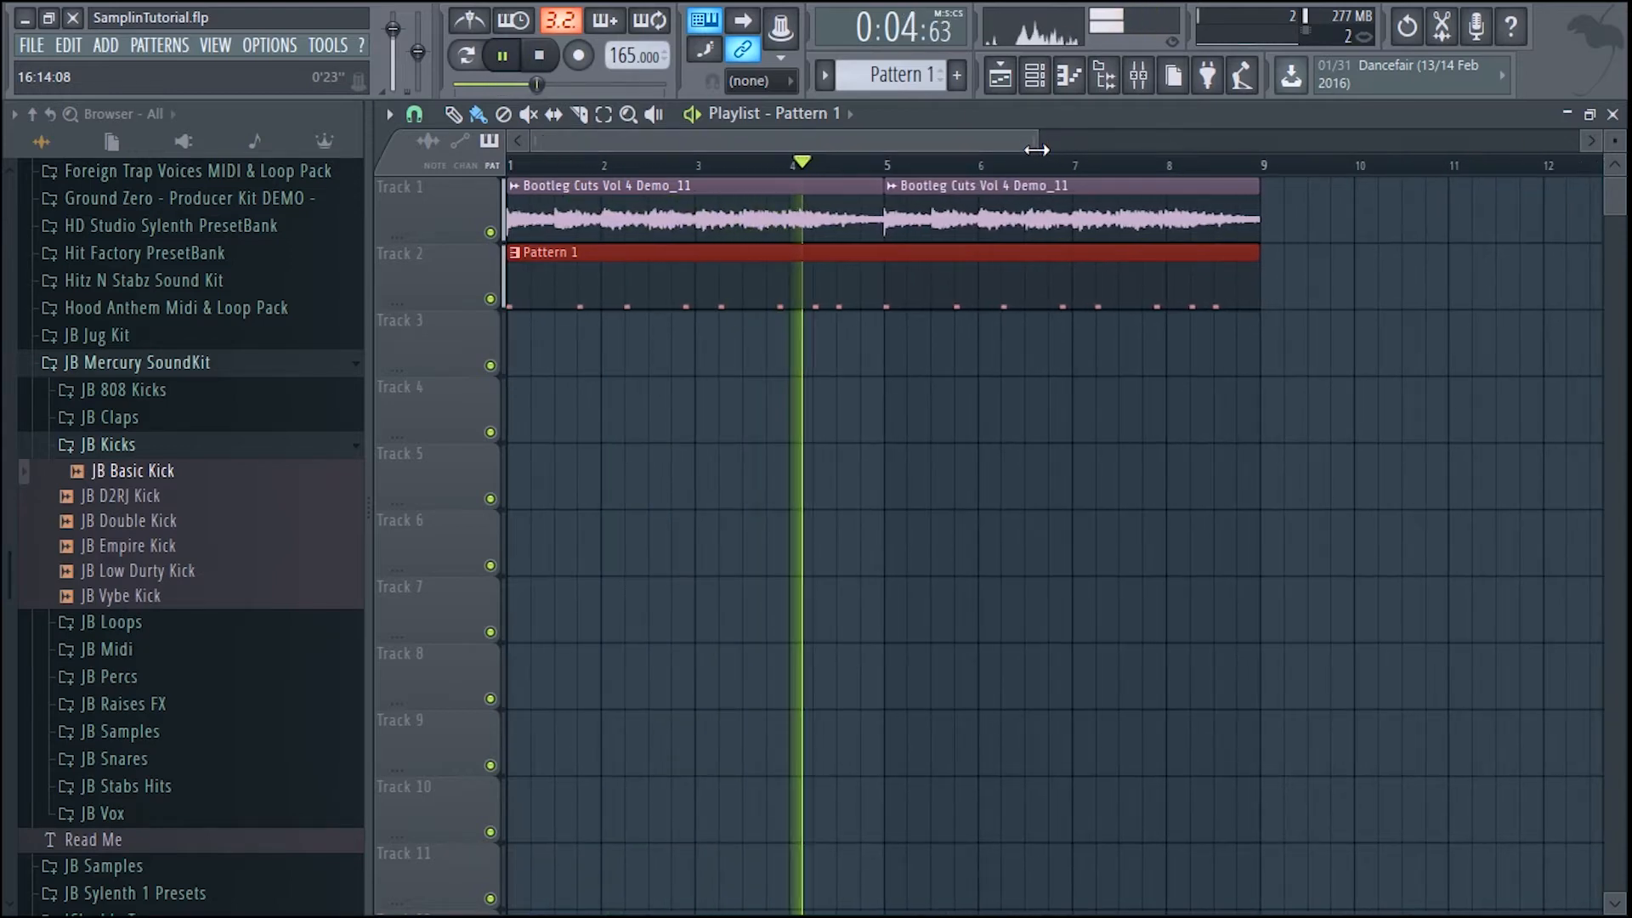
pyautogui.click(1612, 114)
pyautogui.press('space')
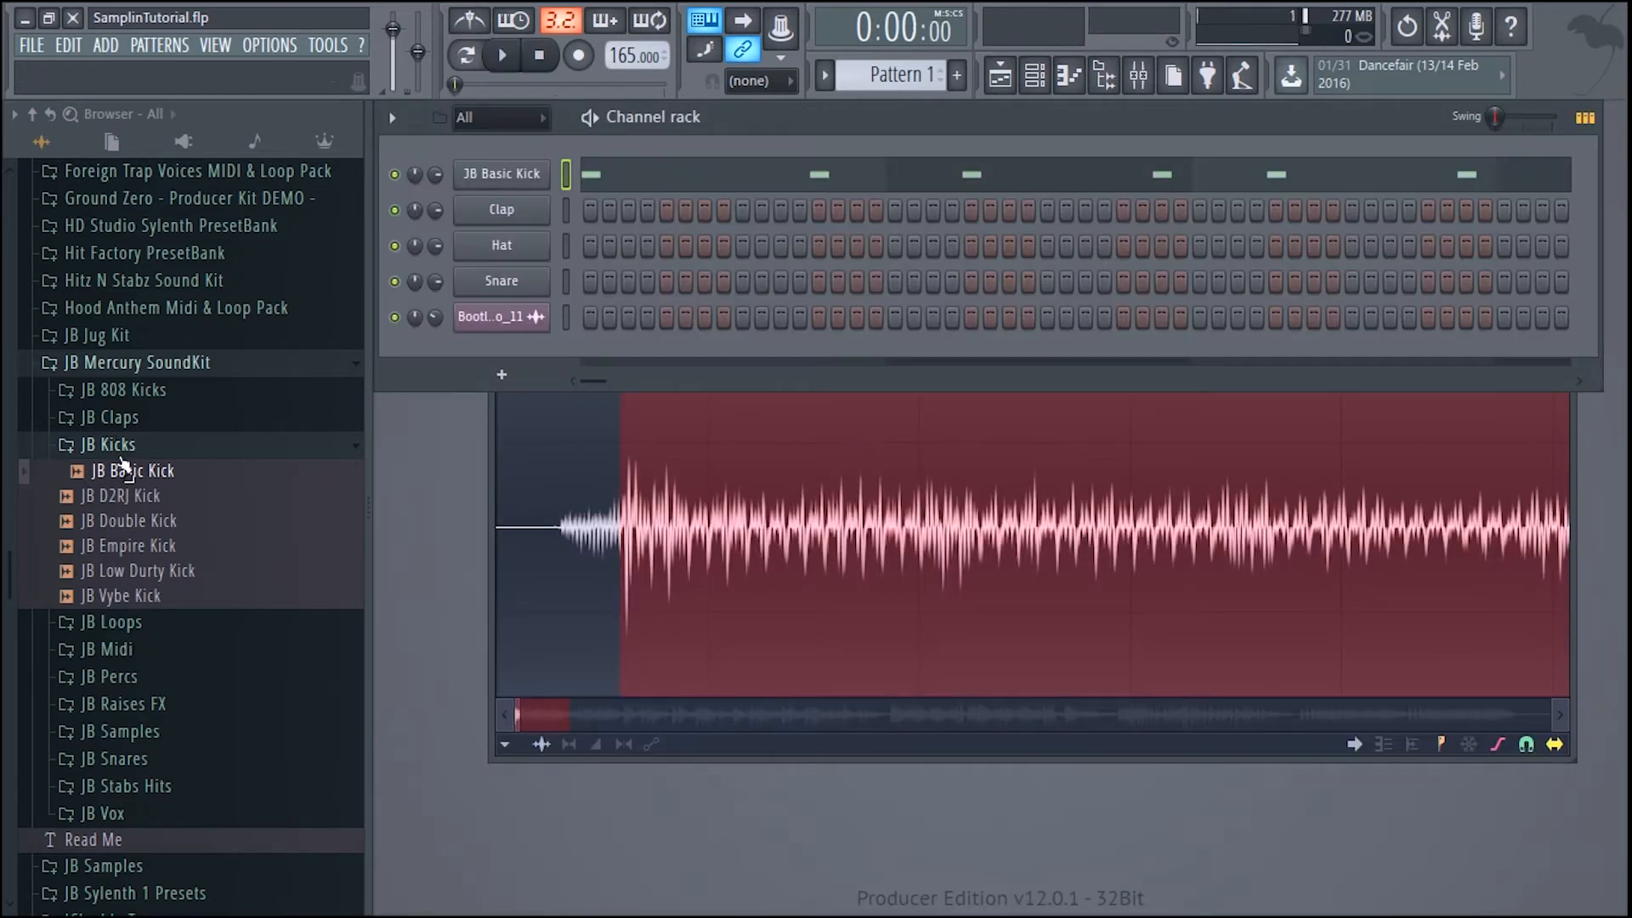
# - Load JB Get It Clap from the JB Claps folder onto the Clap channel and open its piano roll
pyautogui.click(117, 445)
pyautogui.click(128, 418)
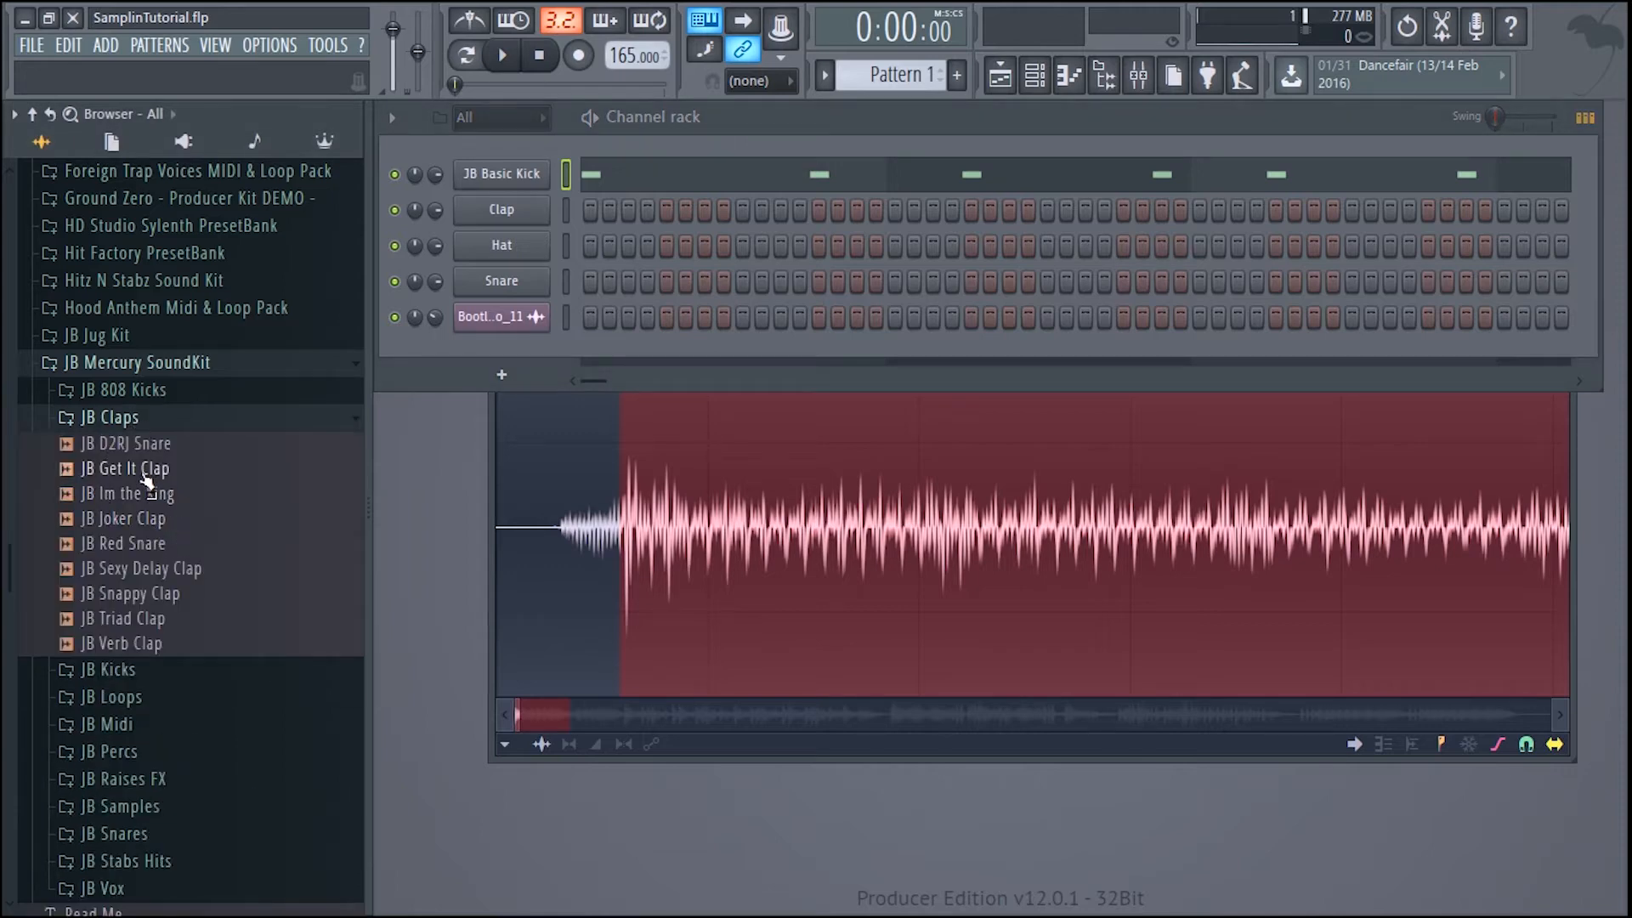
pyautogui.moveTo(147, 482); pyautogui.dragTo(501, 211)
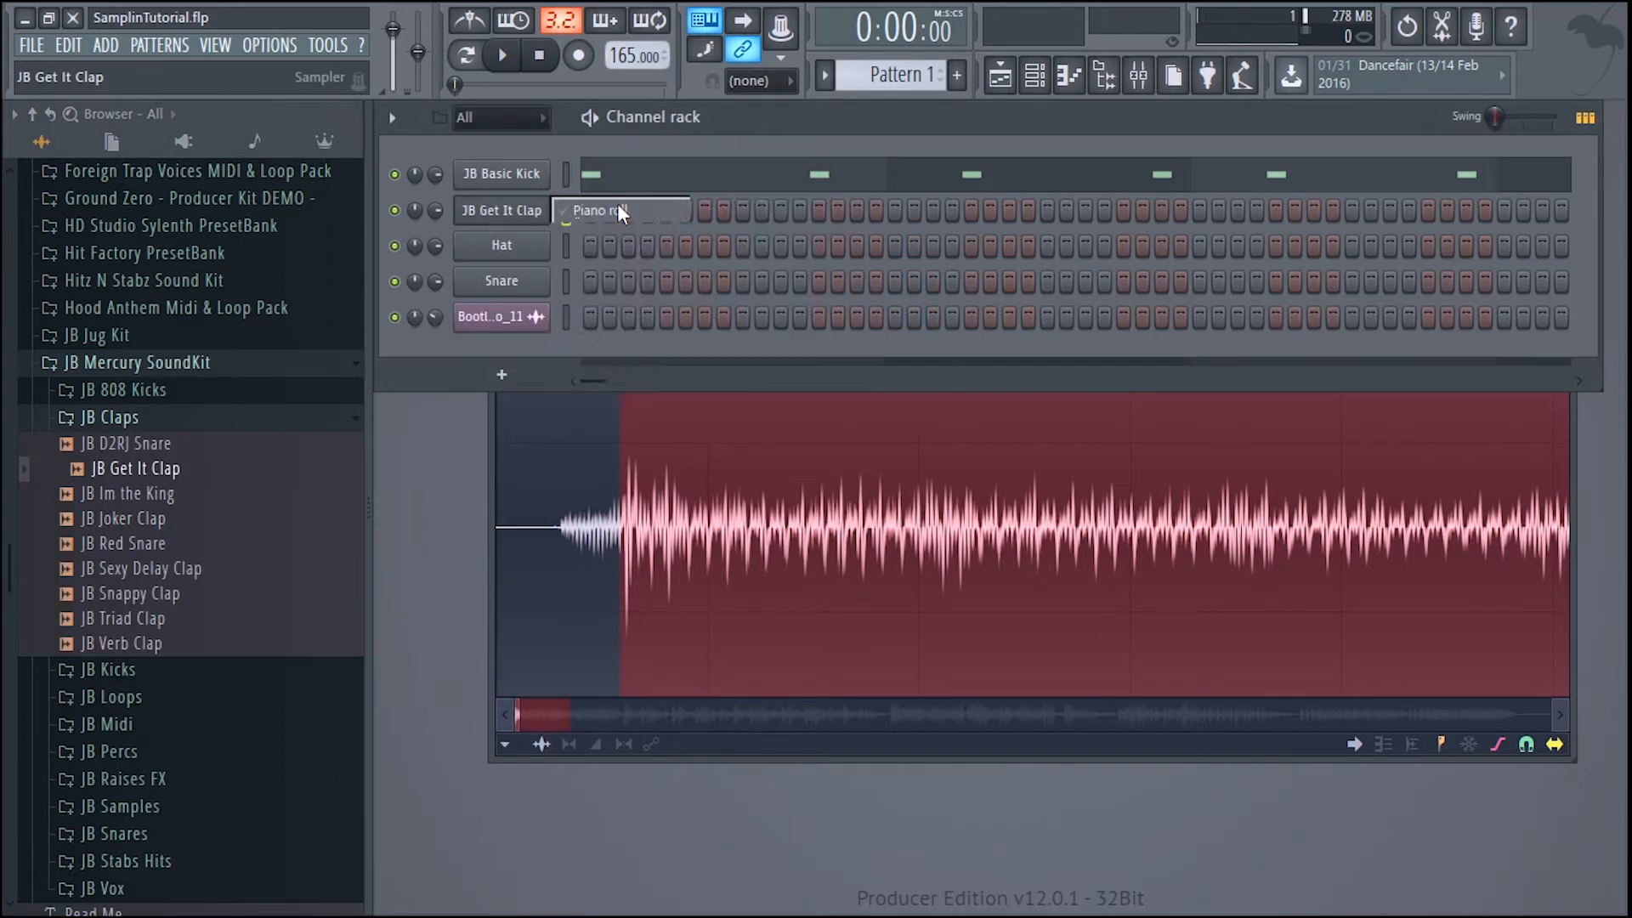
pyautogui.click(619, 208)
# - Place C5 clap notes on step 9 of bars 1 through 7, listen to the beat and close the piano roll
pyautogui.click(514, 445)
pyautogui.click(659, 444)
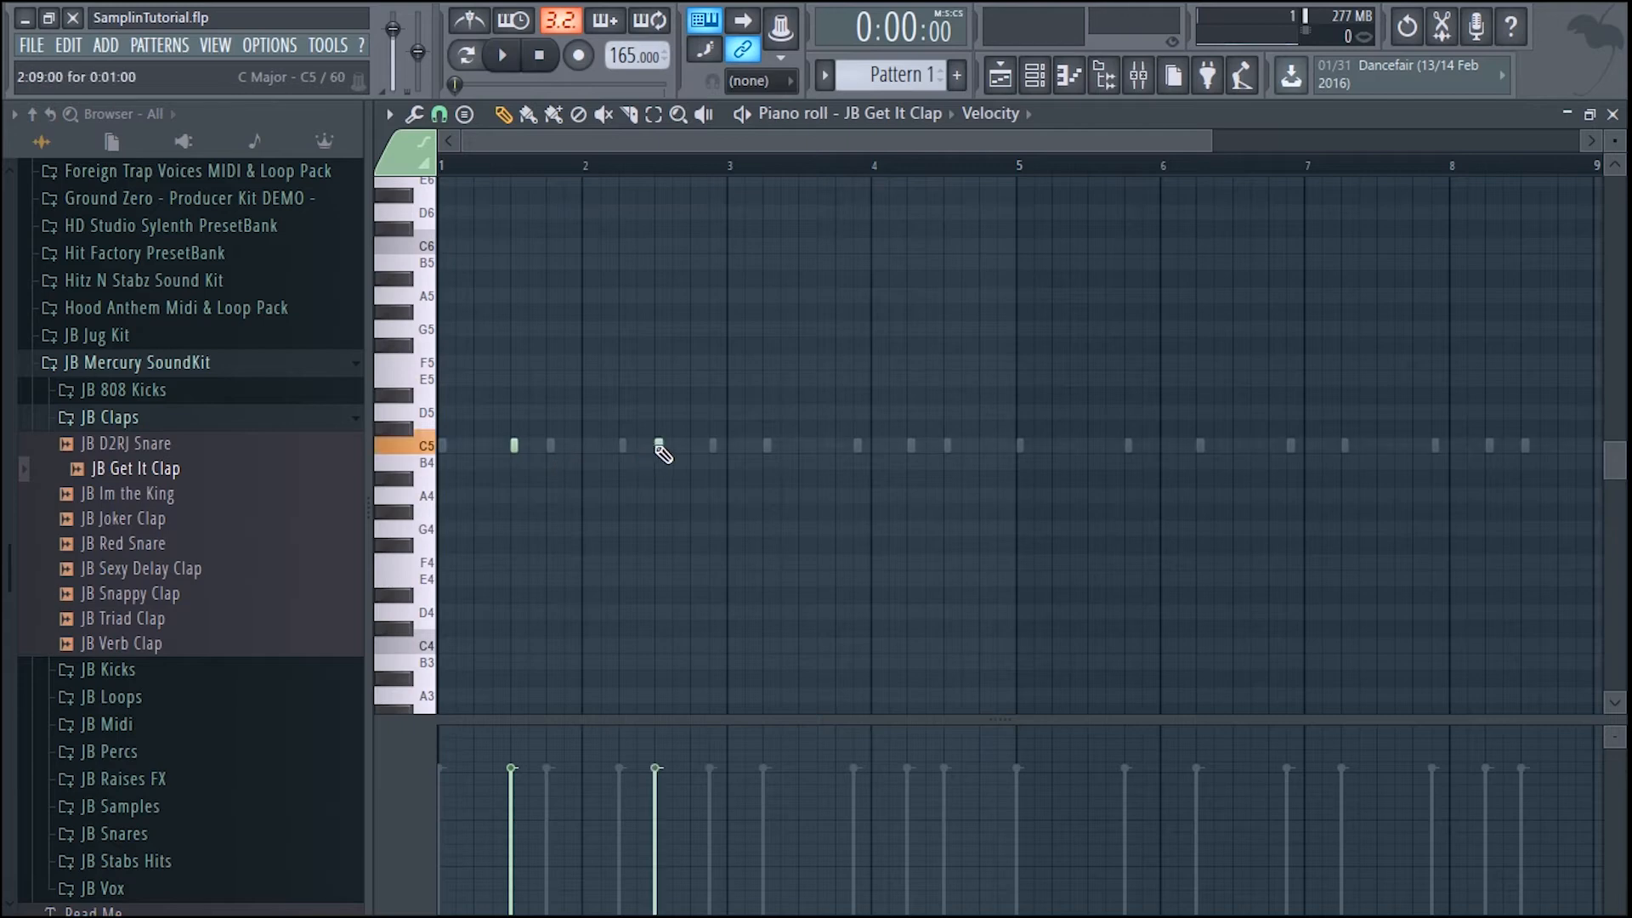
pyautogui.click(802, 445)
pyautogui.click(946, 444)
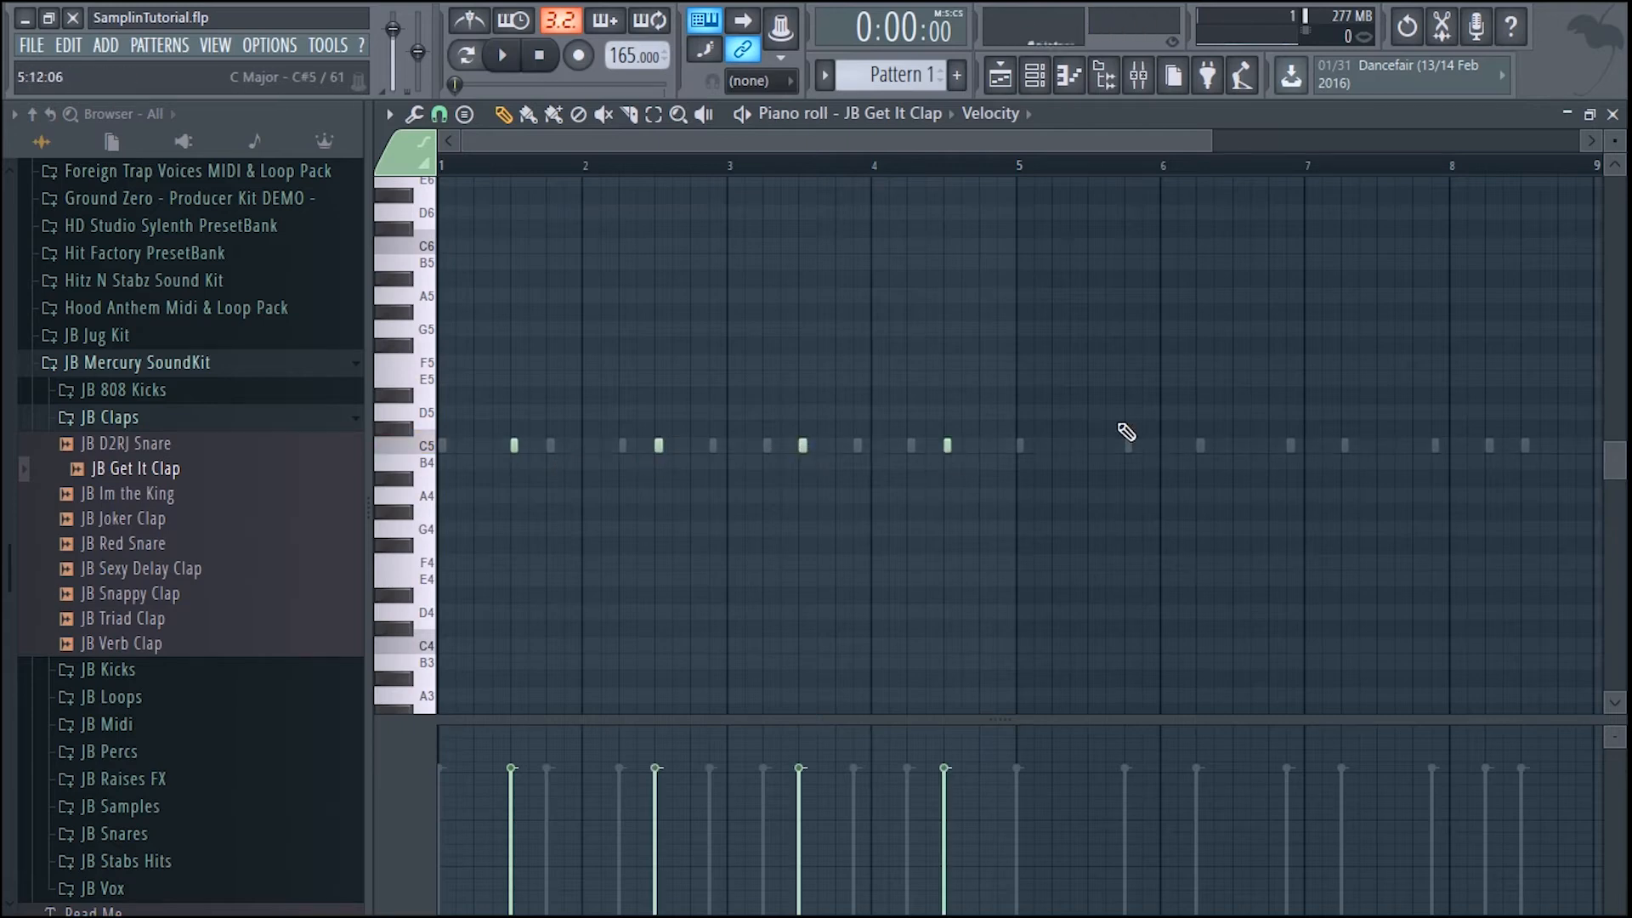
pyautogui.click(1091, 444)
pyautogui.press('space')
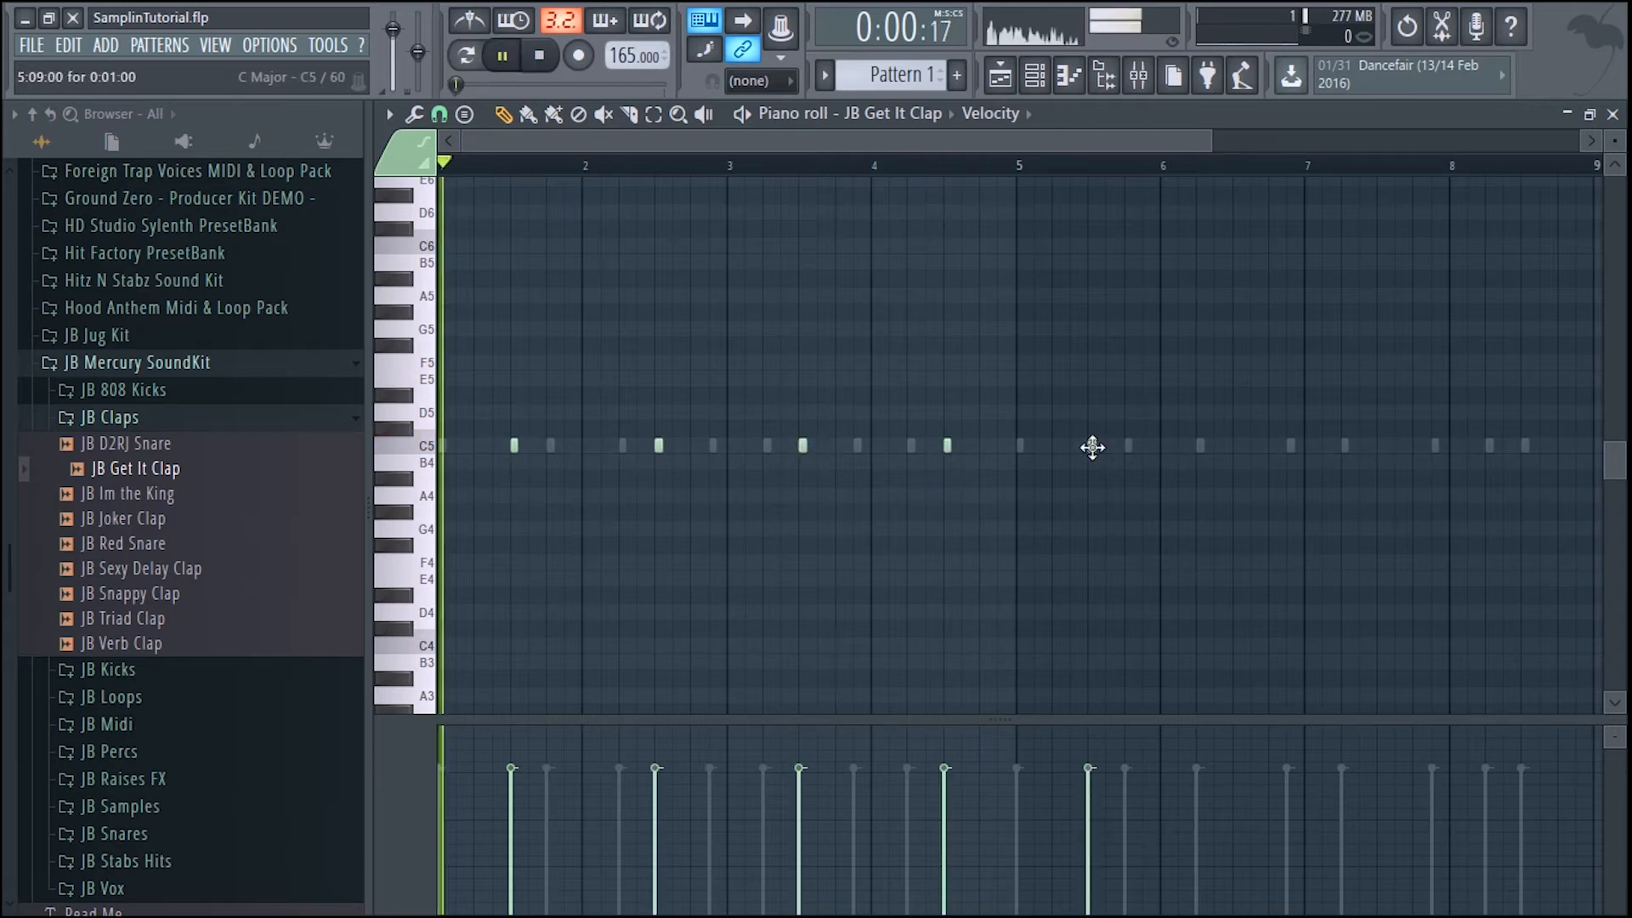
pyautogui.click(1235, 444)
pyautogui.click(1380, 445)
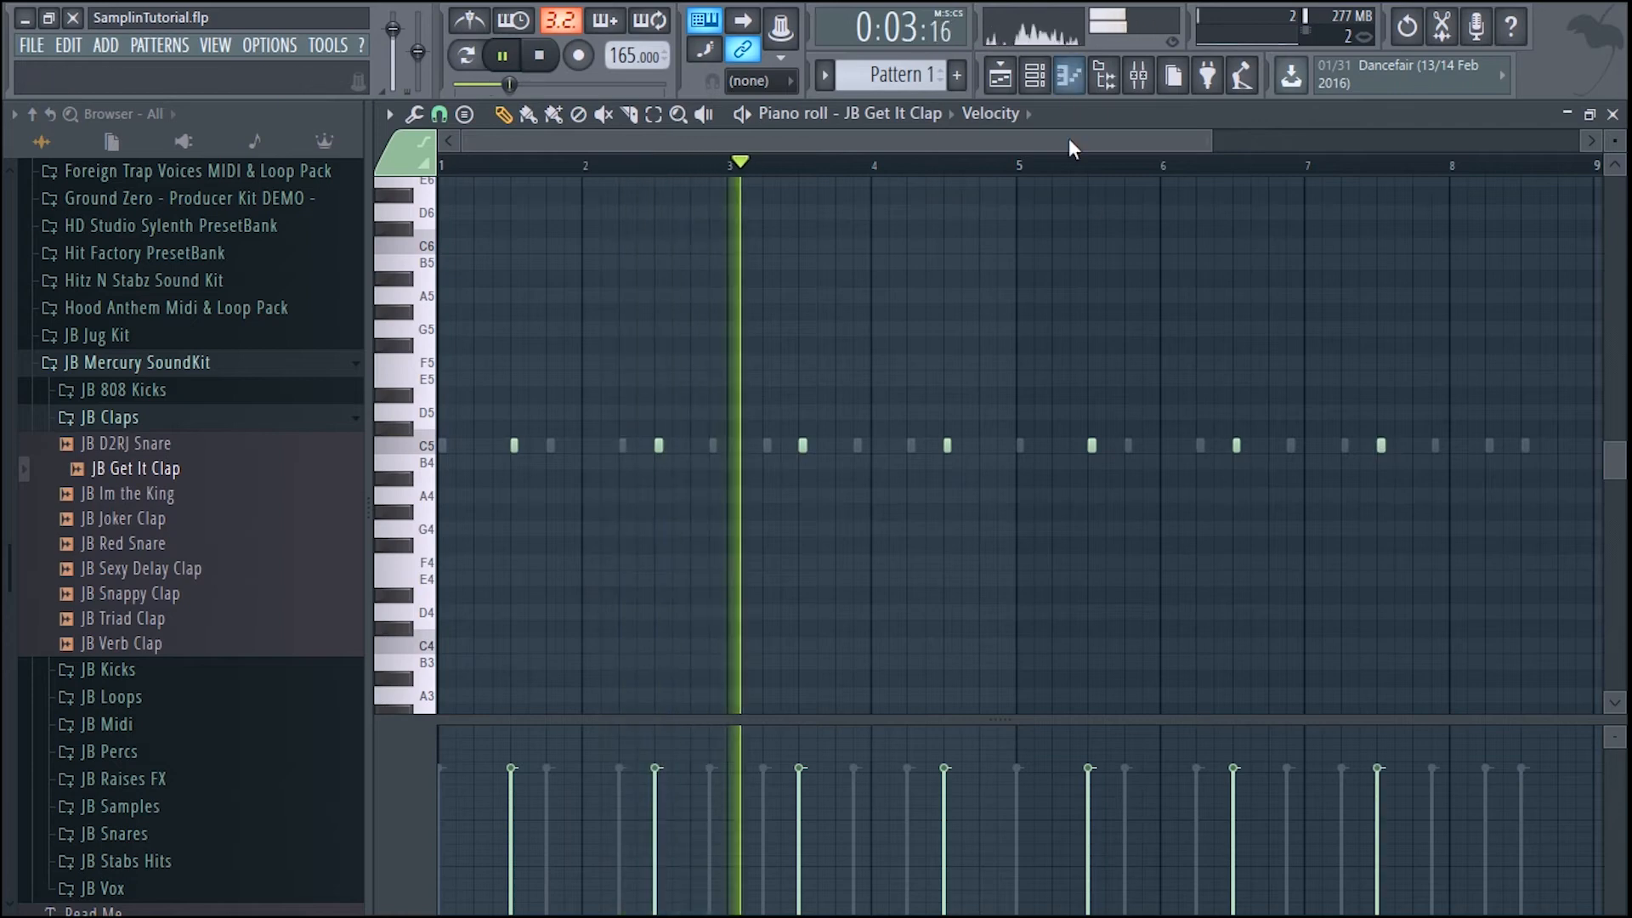
pyautogui.moveTo(1068, 145); pyautogui.dragTo(1232, 143)
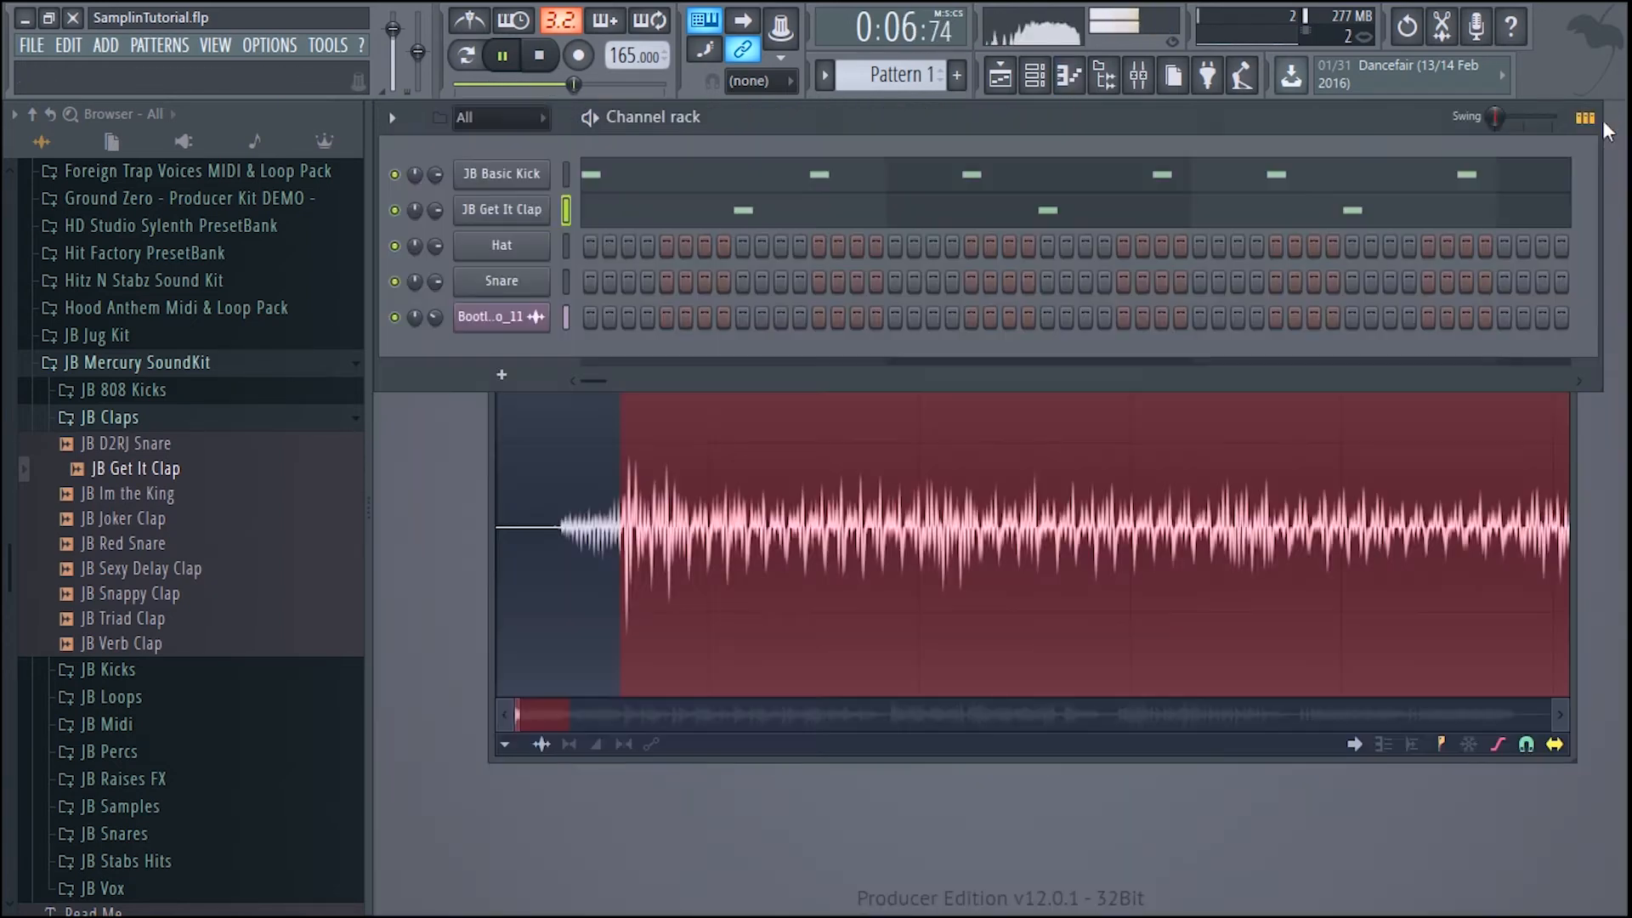
pyautogui.click(1612, 113)
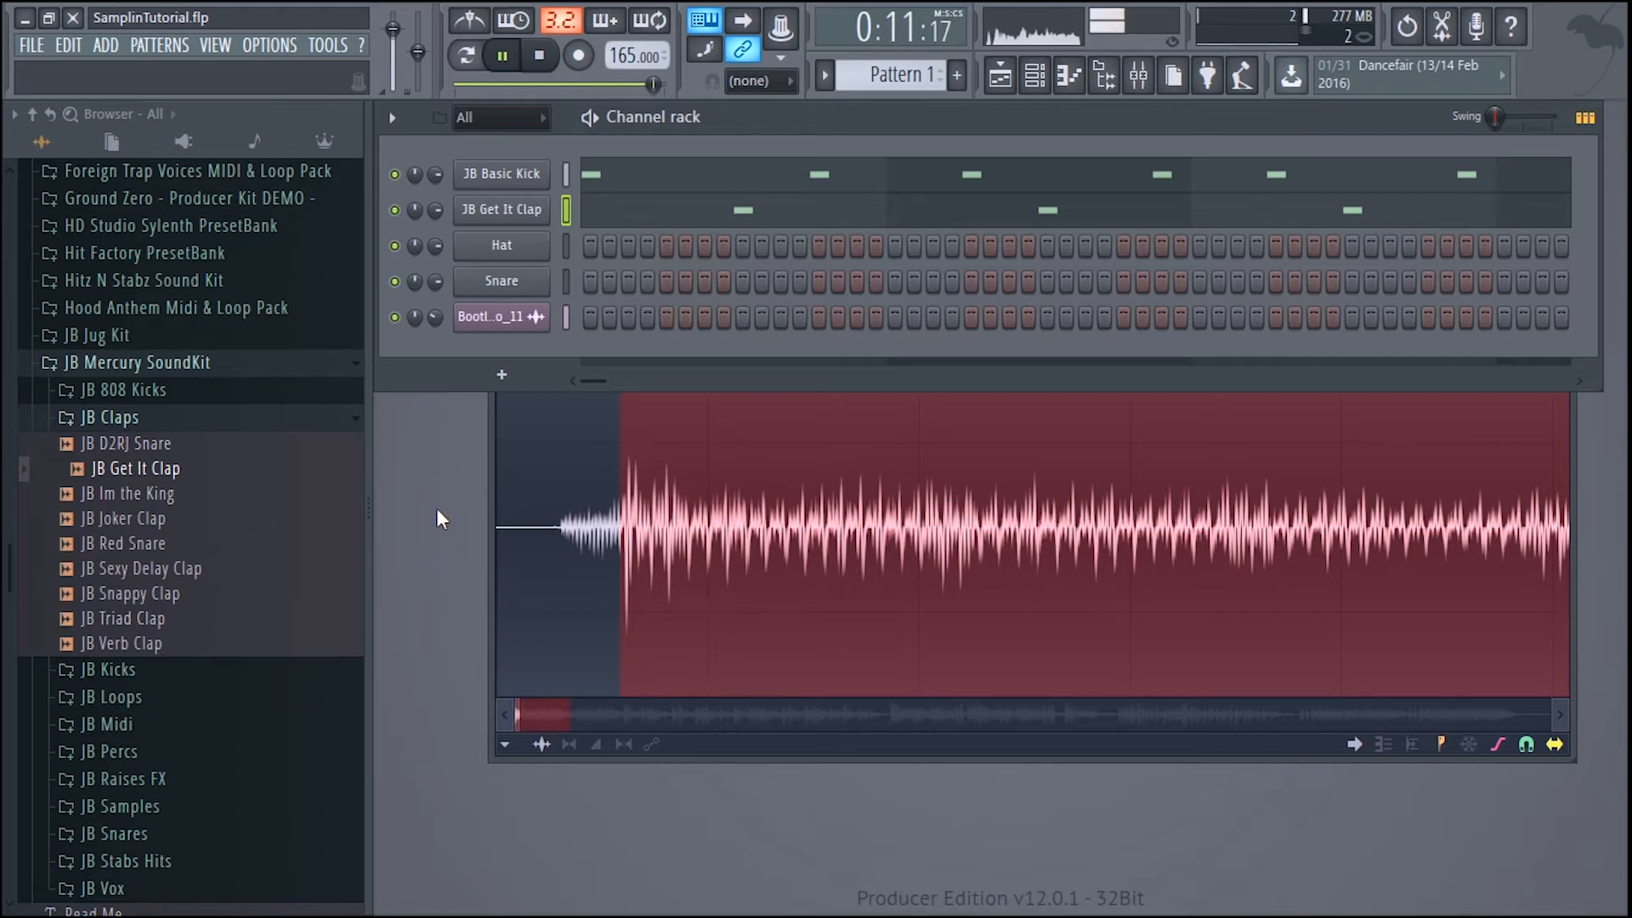
# - Stop playback and load JB Cymbal from the JB Percs folder onto the Hat channel
pyautogui.press('space')
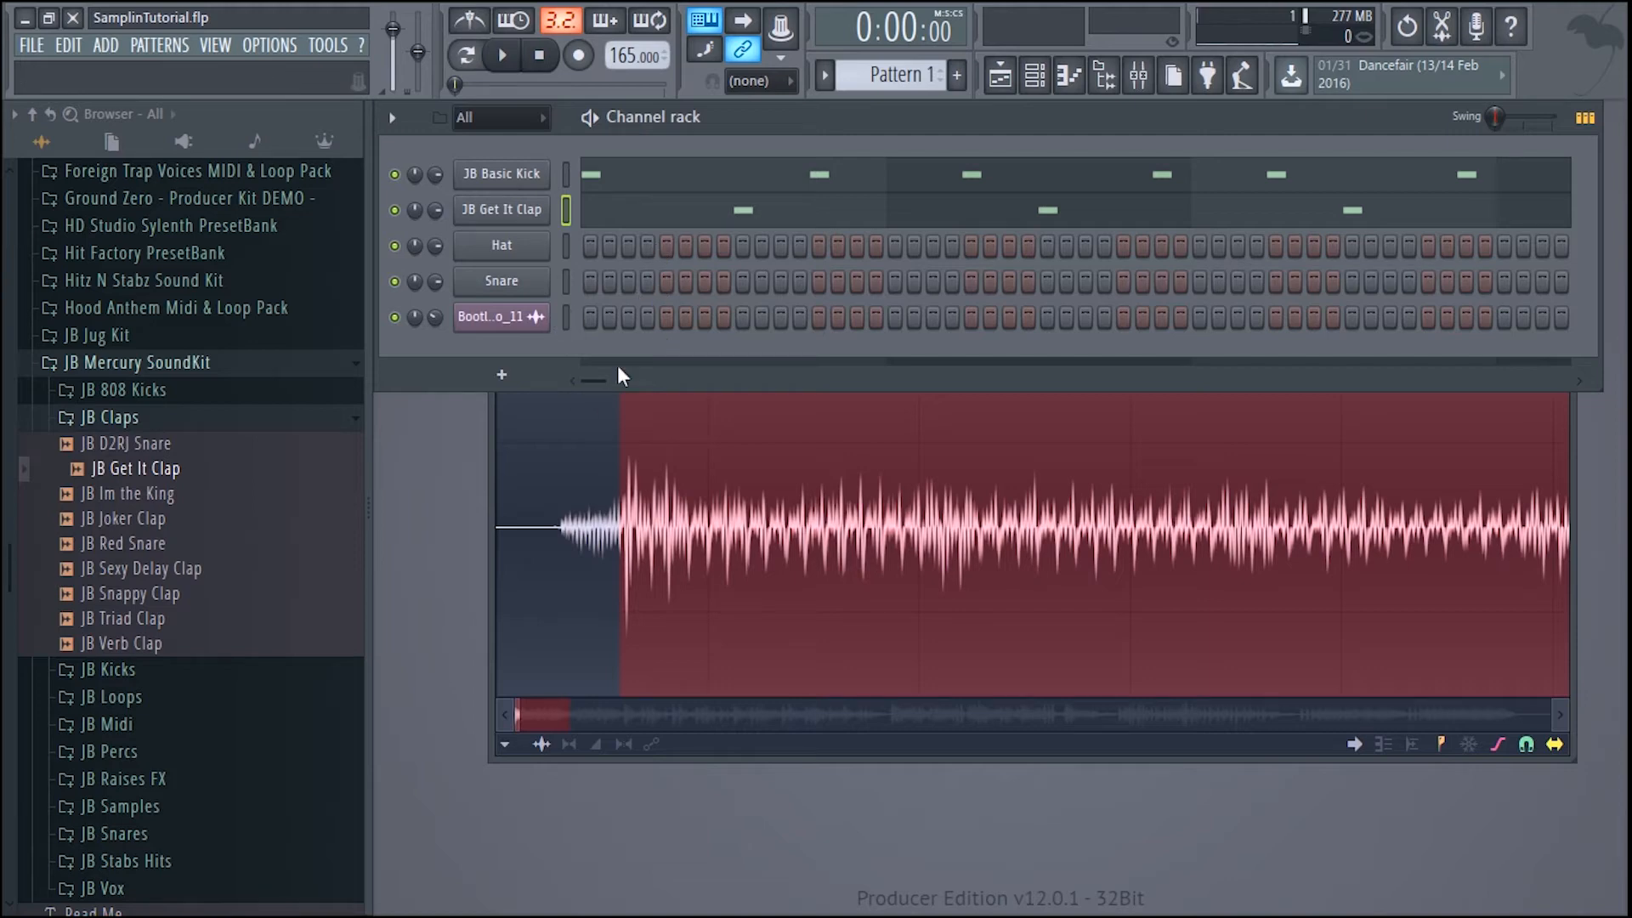
pyautogui.click(194, 418)
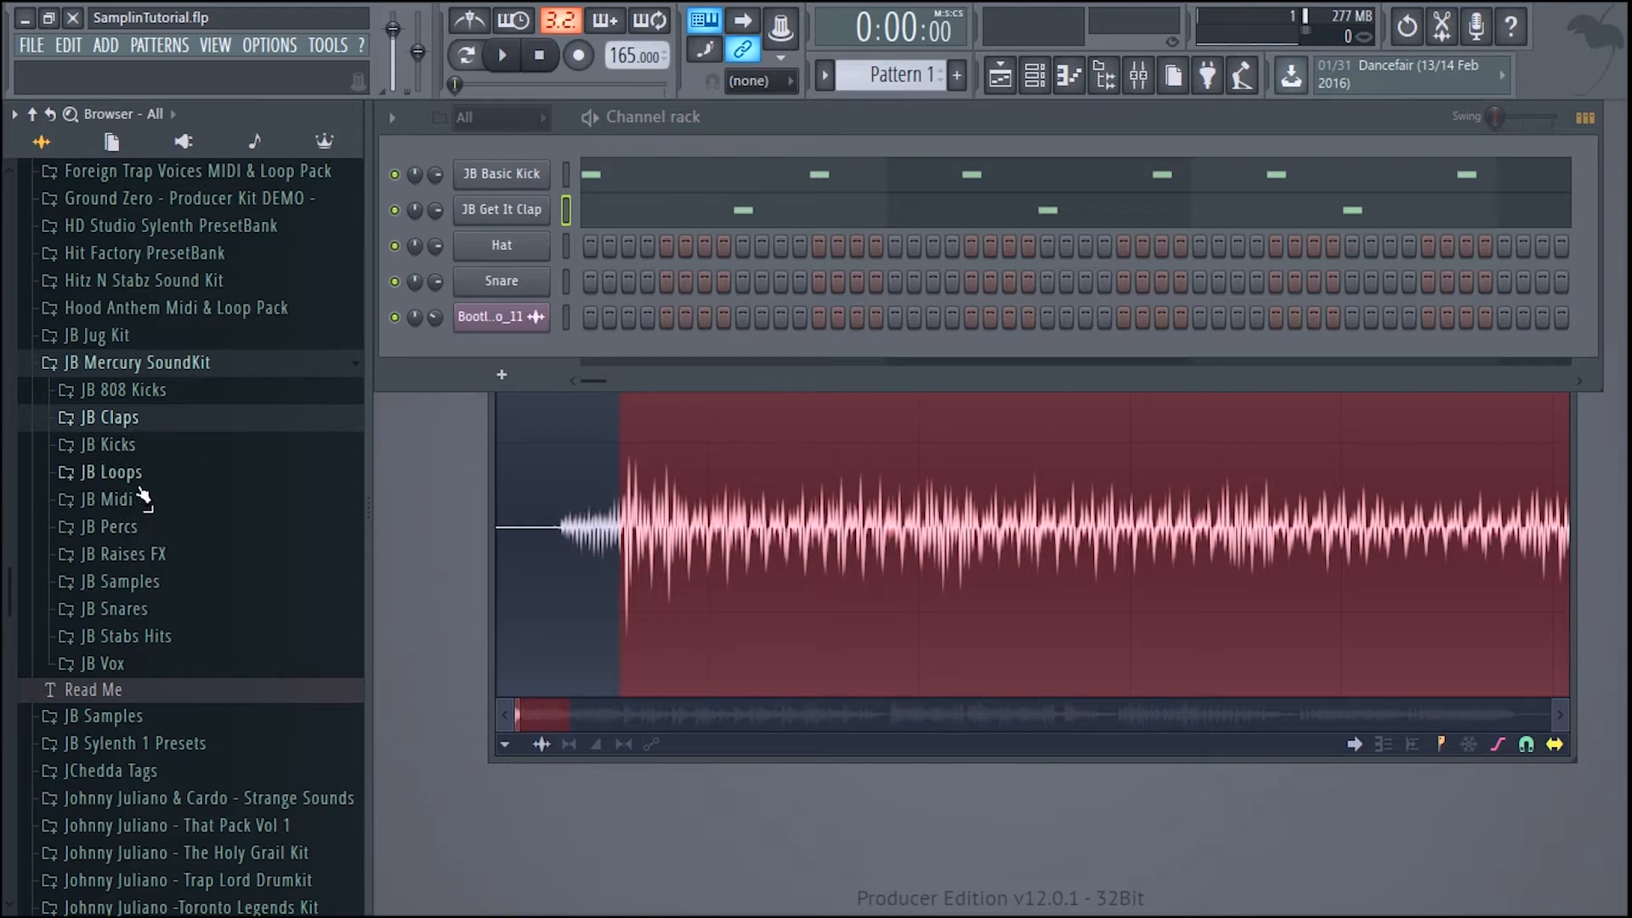
pyautogui.click(140, 528)
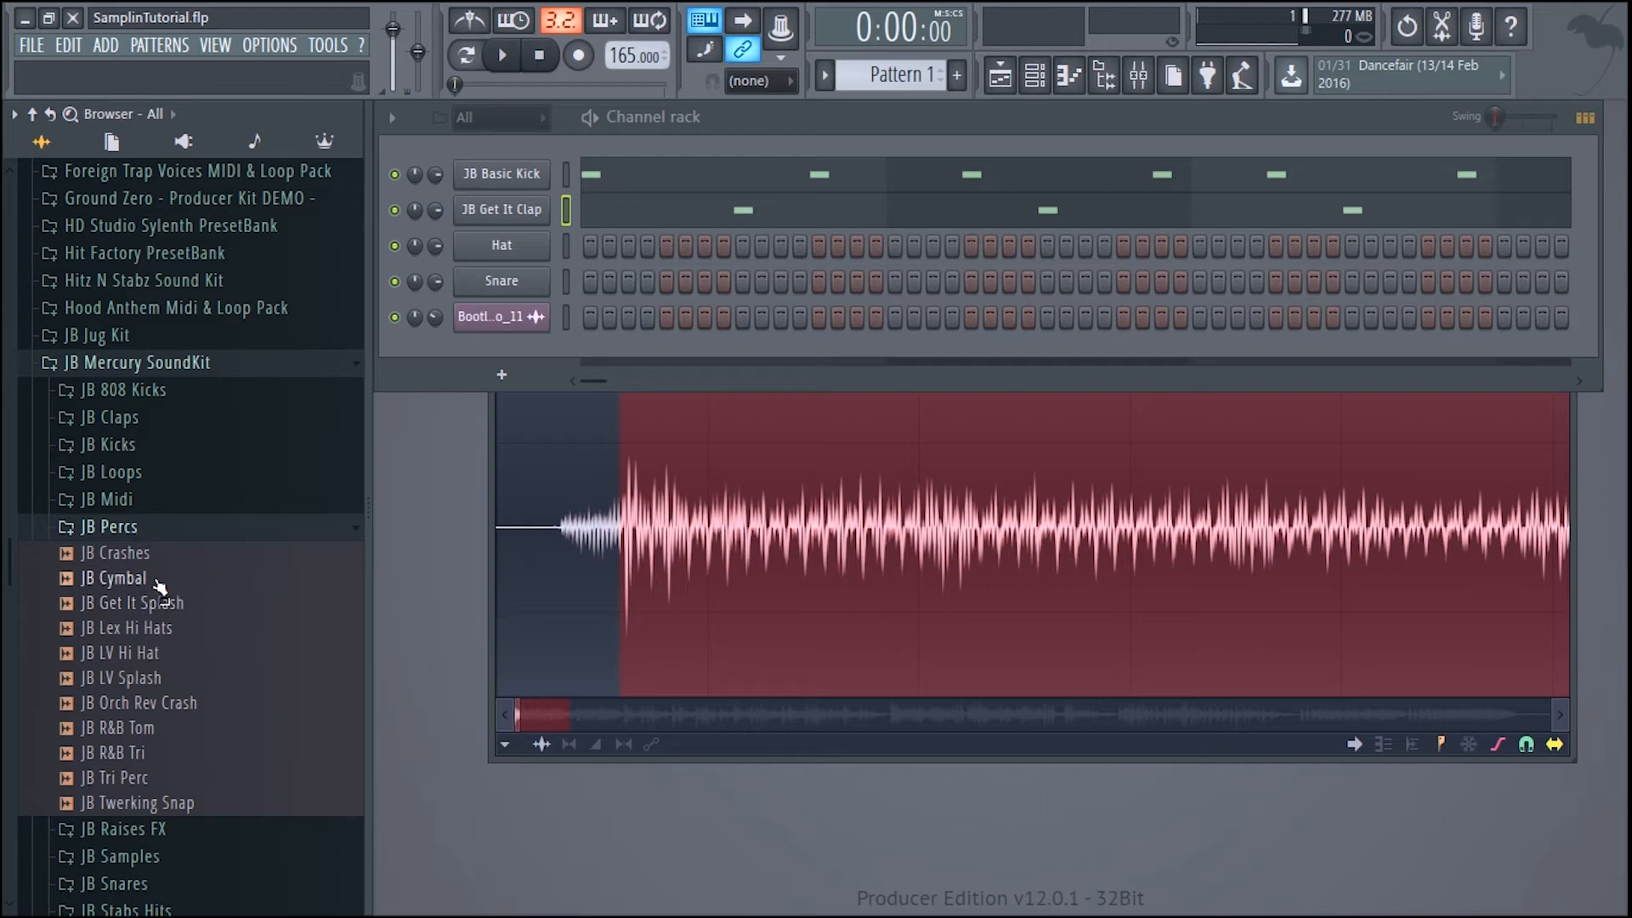
pyautogui.moveTo(157, 579); pyautogui.dragTo(503, 249)
pyautogui.moveTo(925, 336); pyautogui.dragTo(950, 278)
# - Edit the cymbal sample in Edison, send only the part from 001:01:000 to 001:03:025 back to its channel and close Edison
pyautogui.rightClick(665, 725)
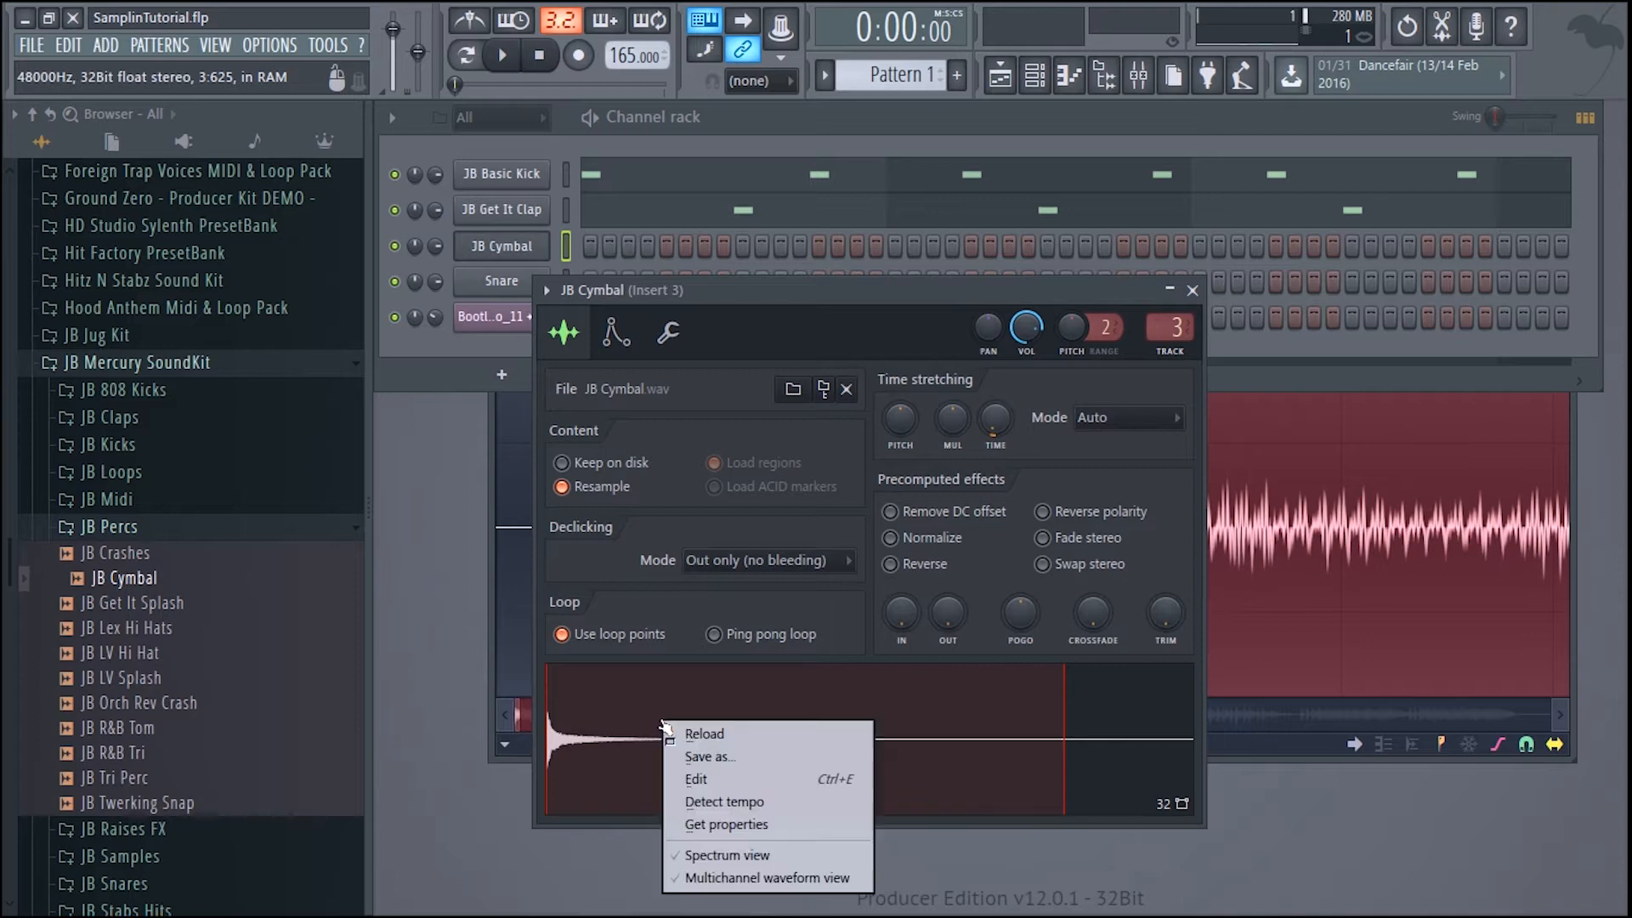
pyautogui.click(733, 778)
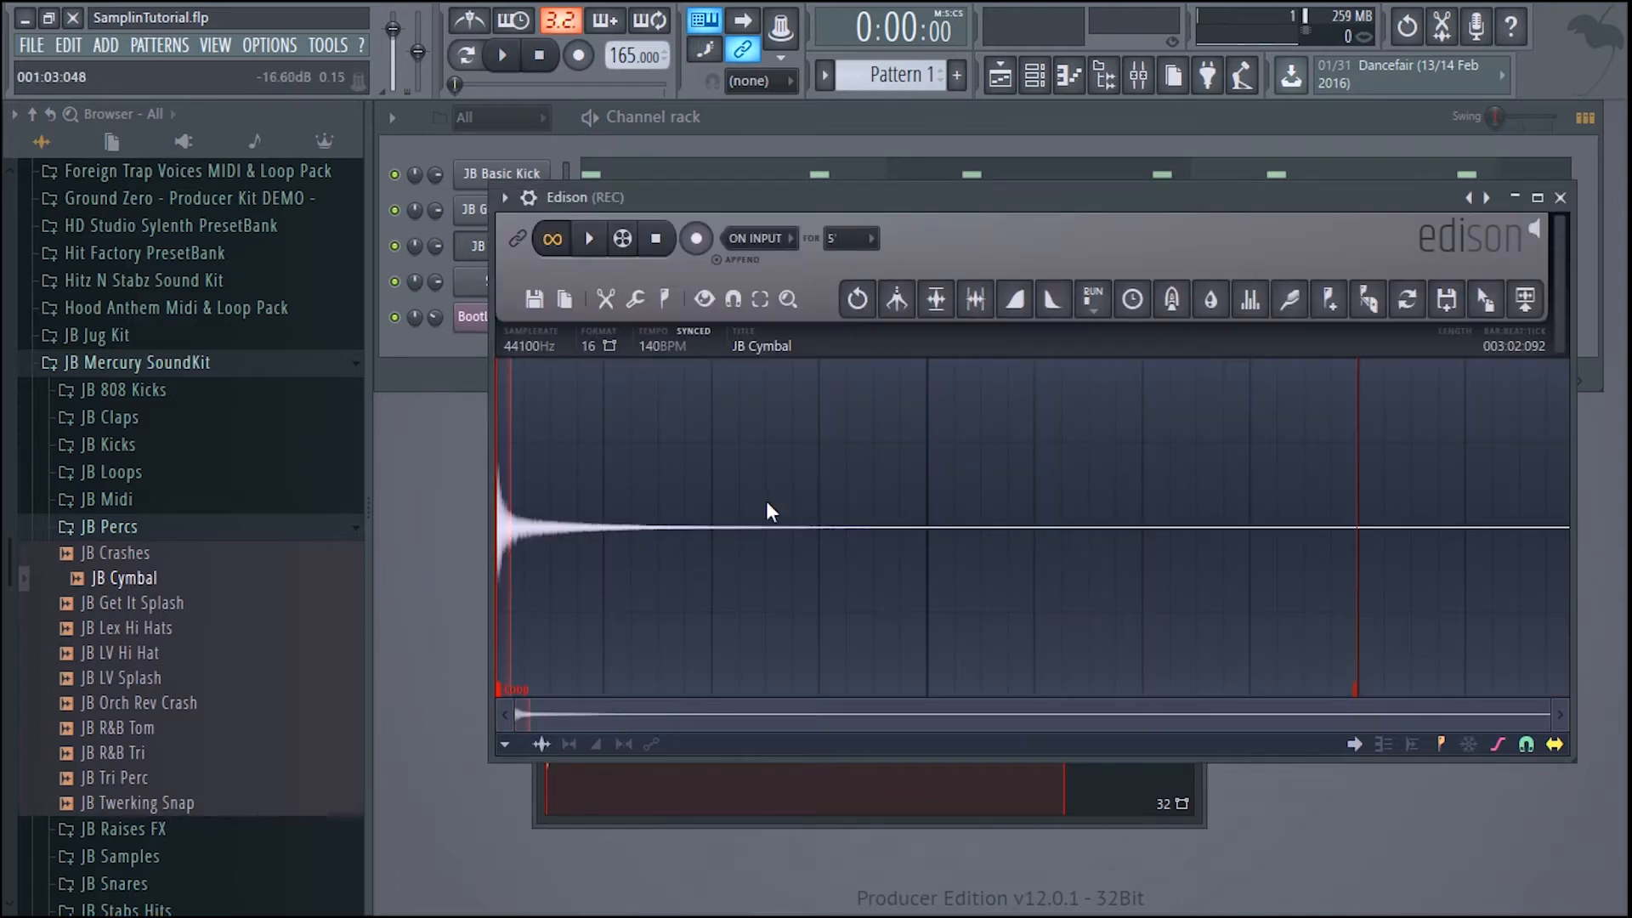
pyautogui.moveTo(745, 506); pyautogui.dragTo(399, 529)
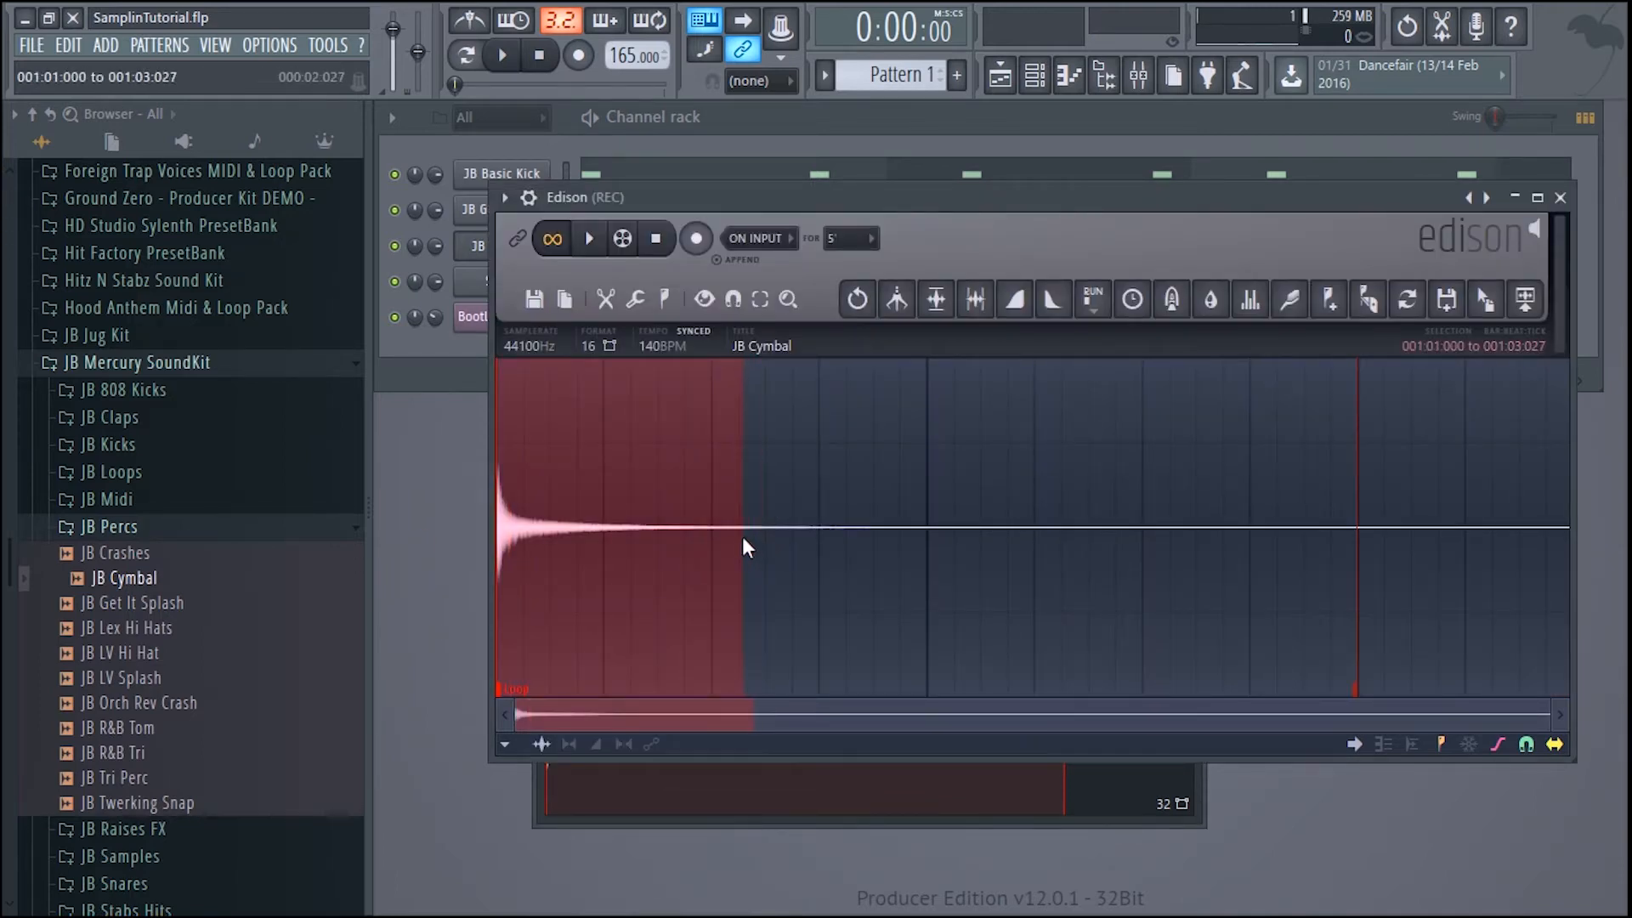
pyautogui.moveTo(742, 537); pyautogui.dragTo(739, 537)
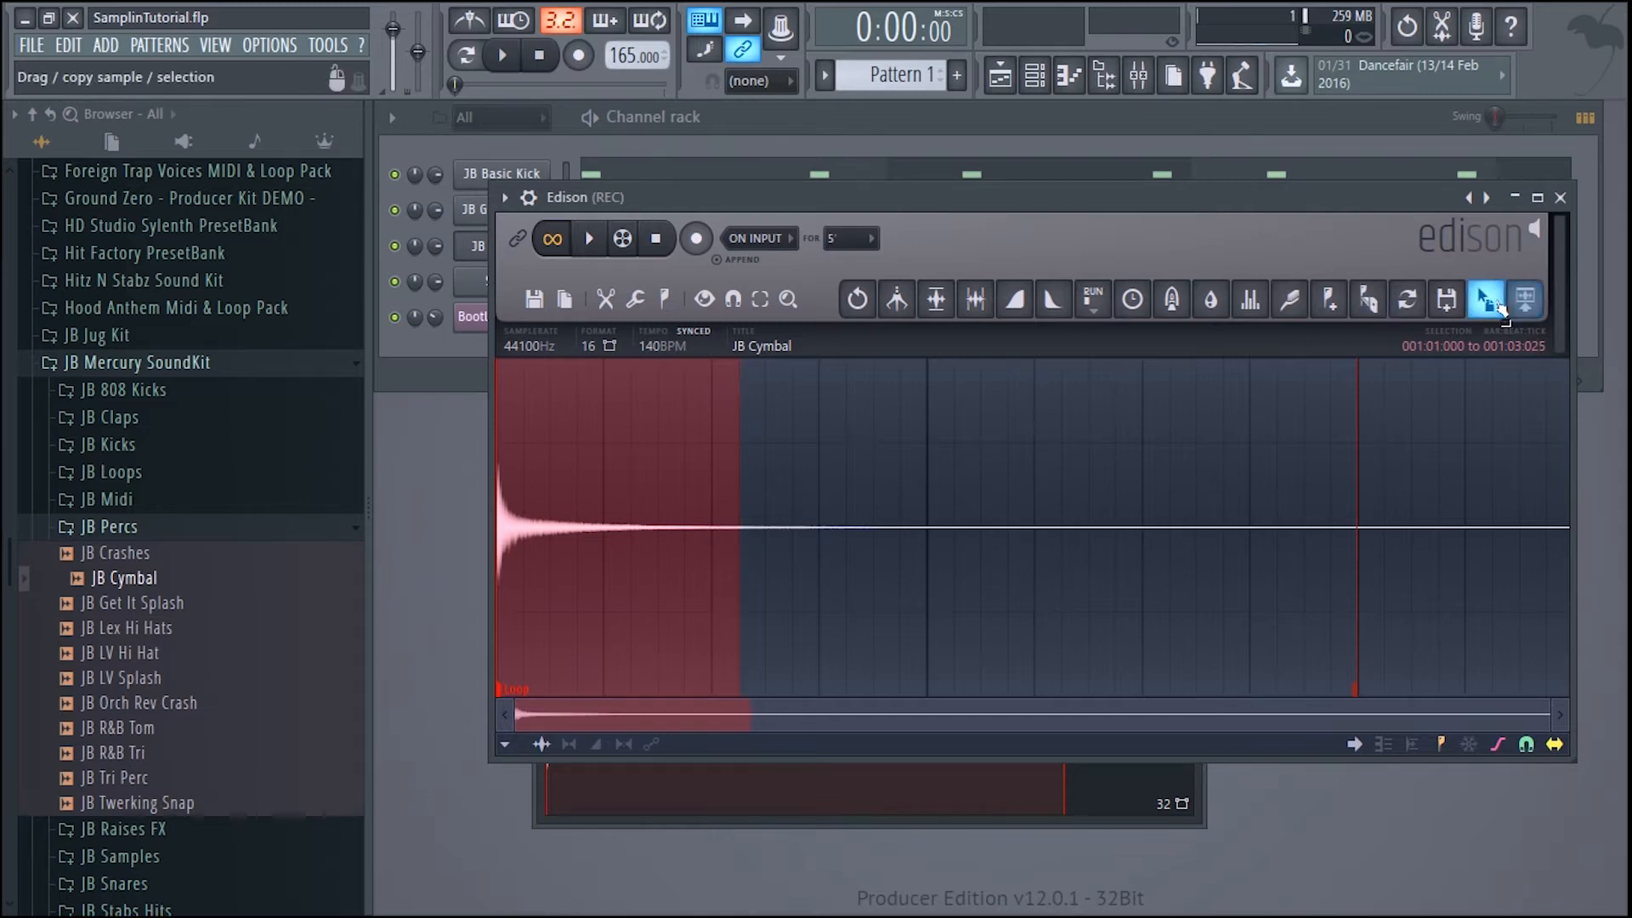
pyautogui.moveTo(1525, 298); pyautogui.dragTo(775, 713)
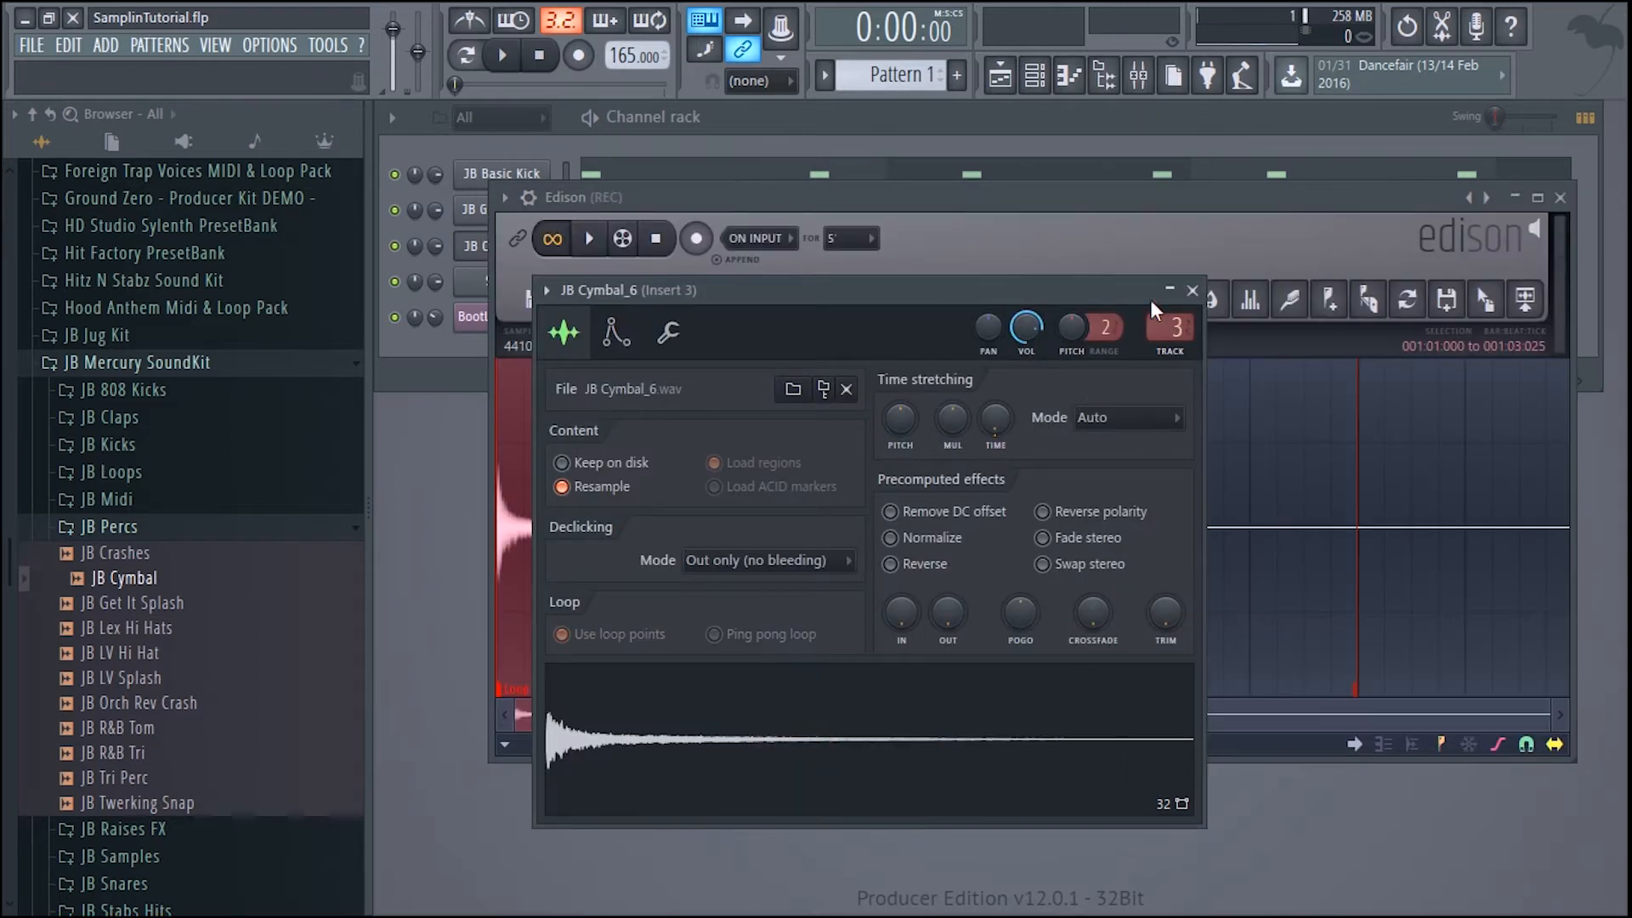
pyautogui.moveTo(865, 280); pyautogui.dragTo(857, 213)
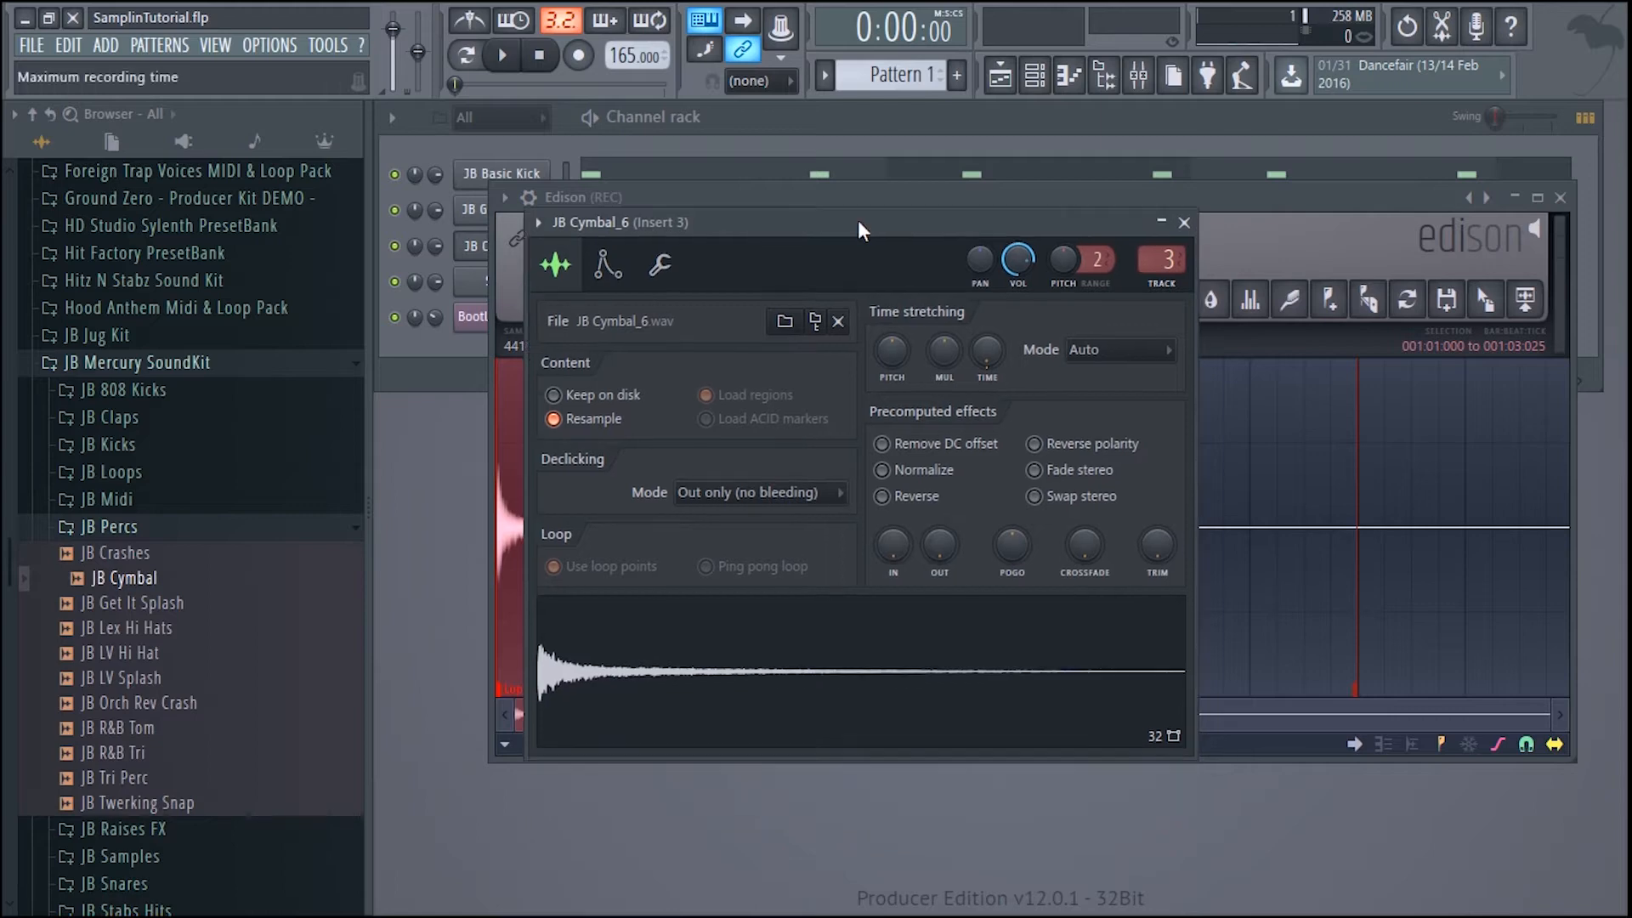
pyautogui.click(1559, 197)
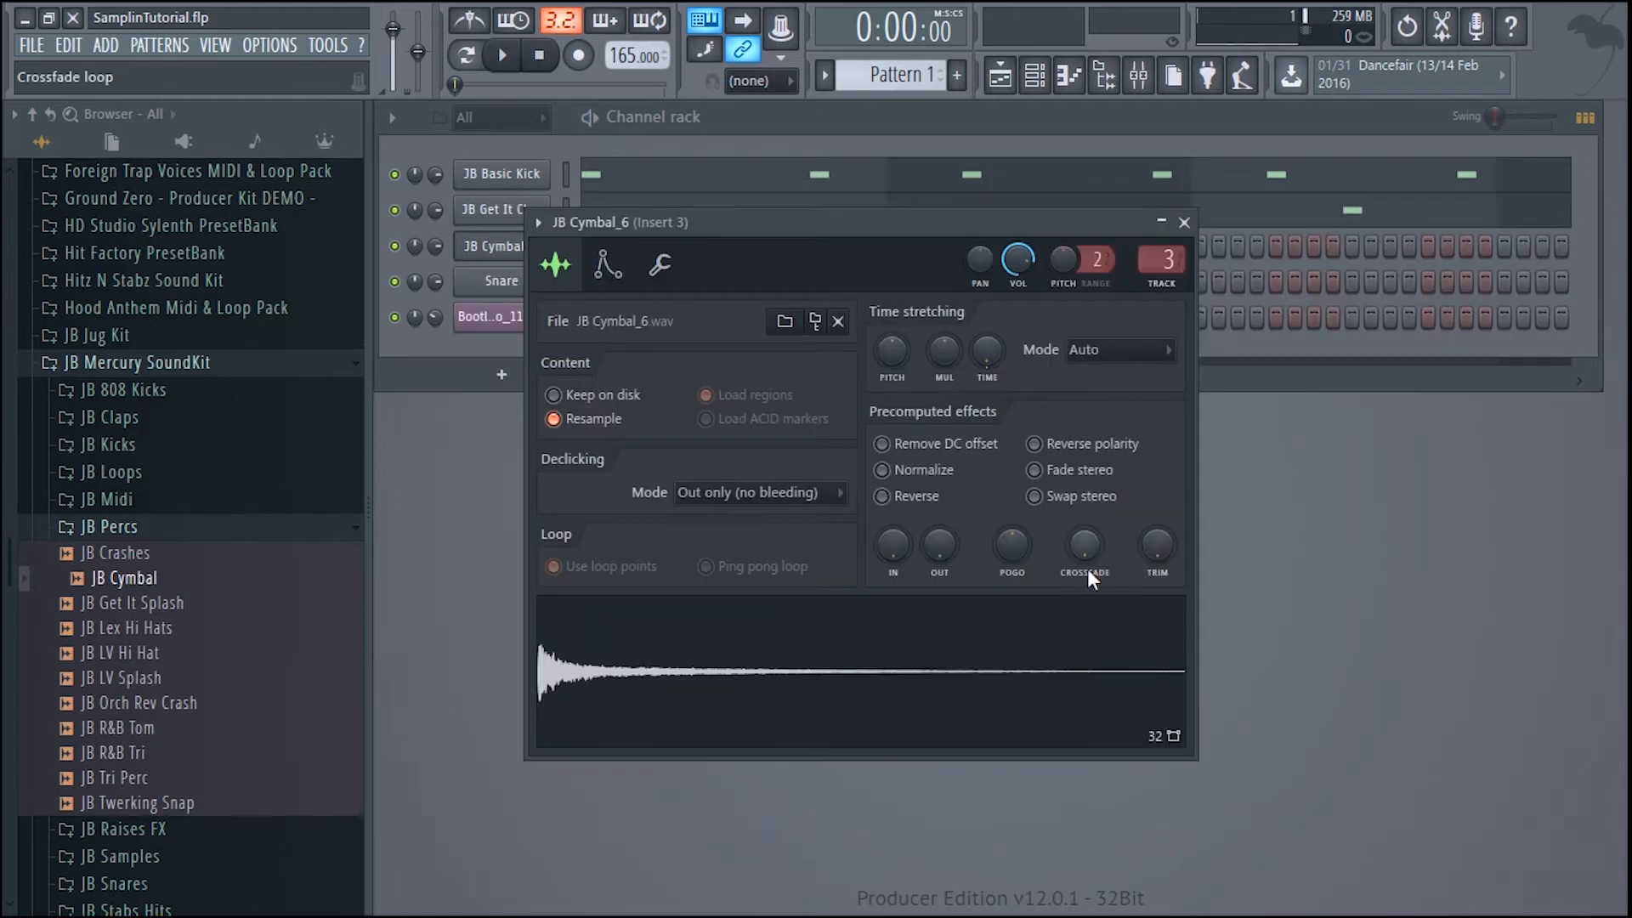
# - Reverse and normalize the trimmed cymbal sample and close its channel settings
pyautogui.click(882, 496)
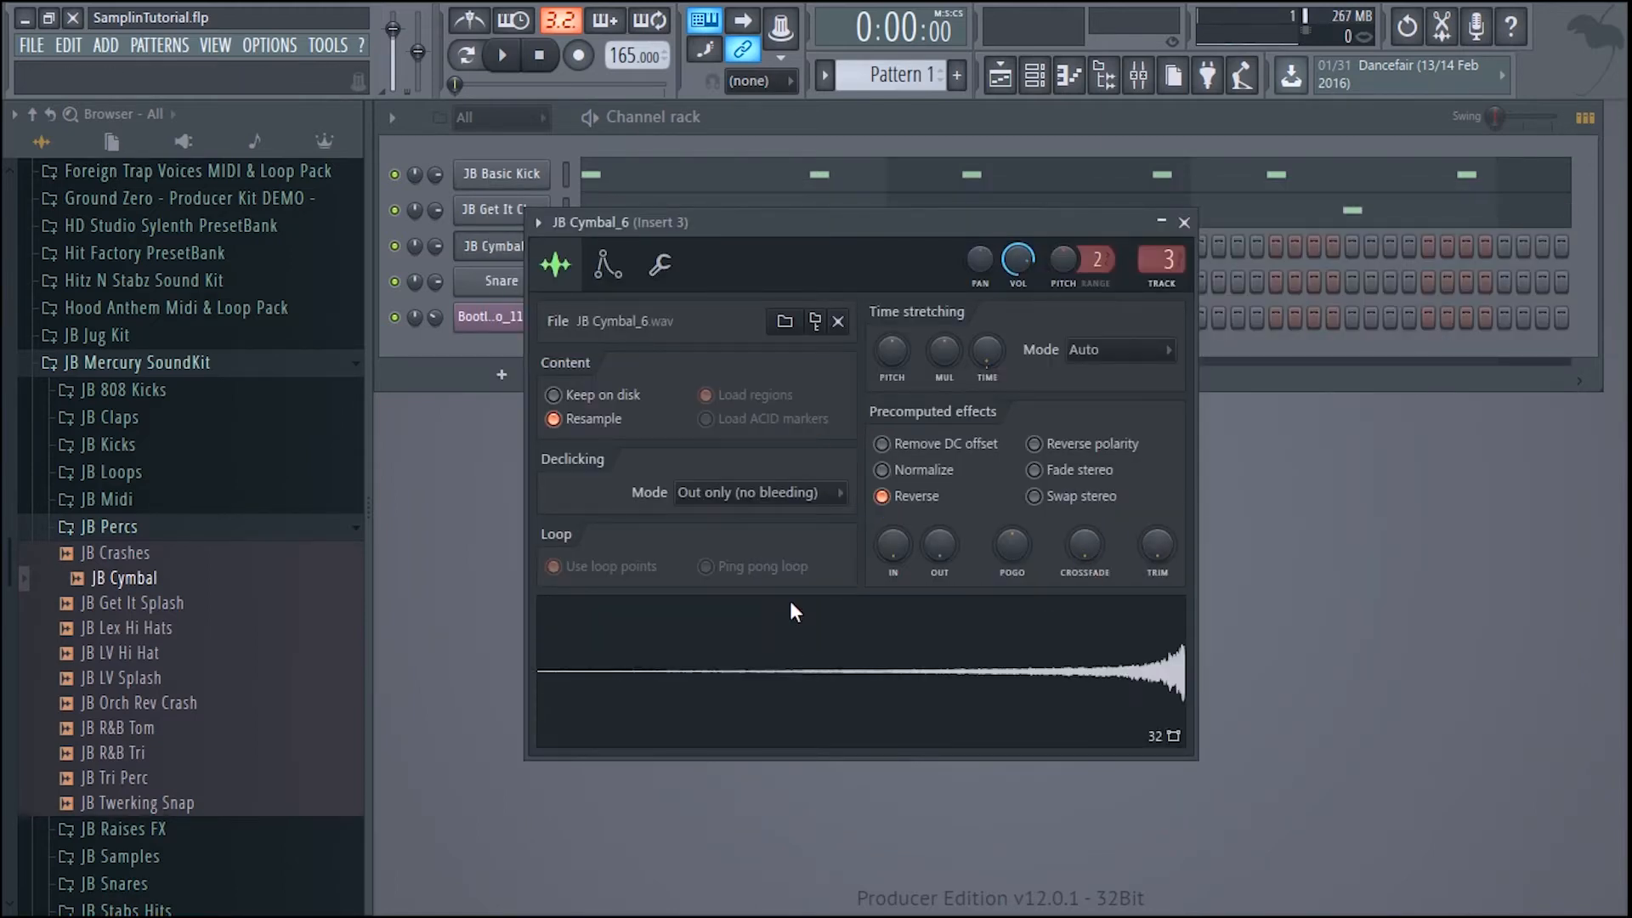
pyautogui.click(837, 735)
pyautogui.click(894, 472)
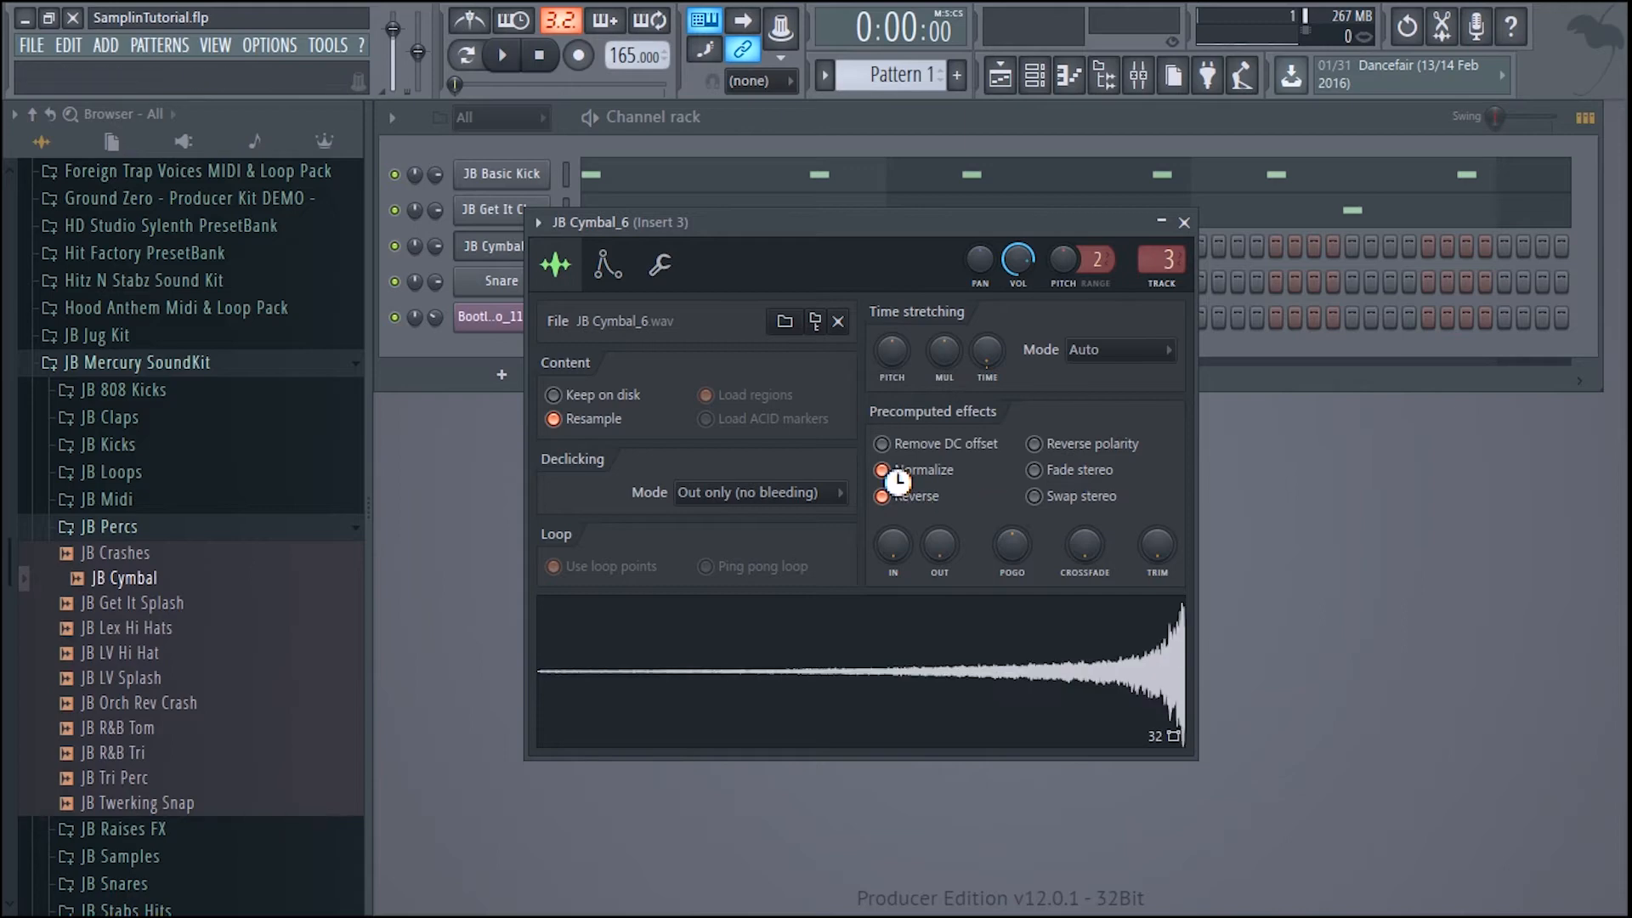
pyautogui.click(1184, 222)
pyautogui.rightClick(506, 246)
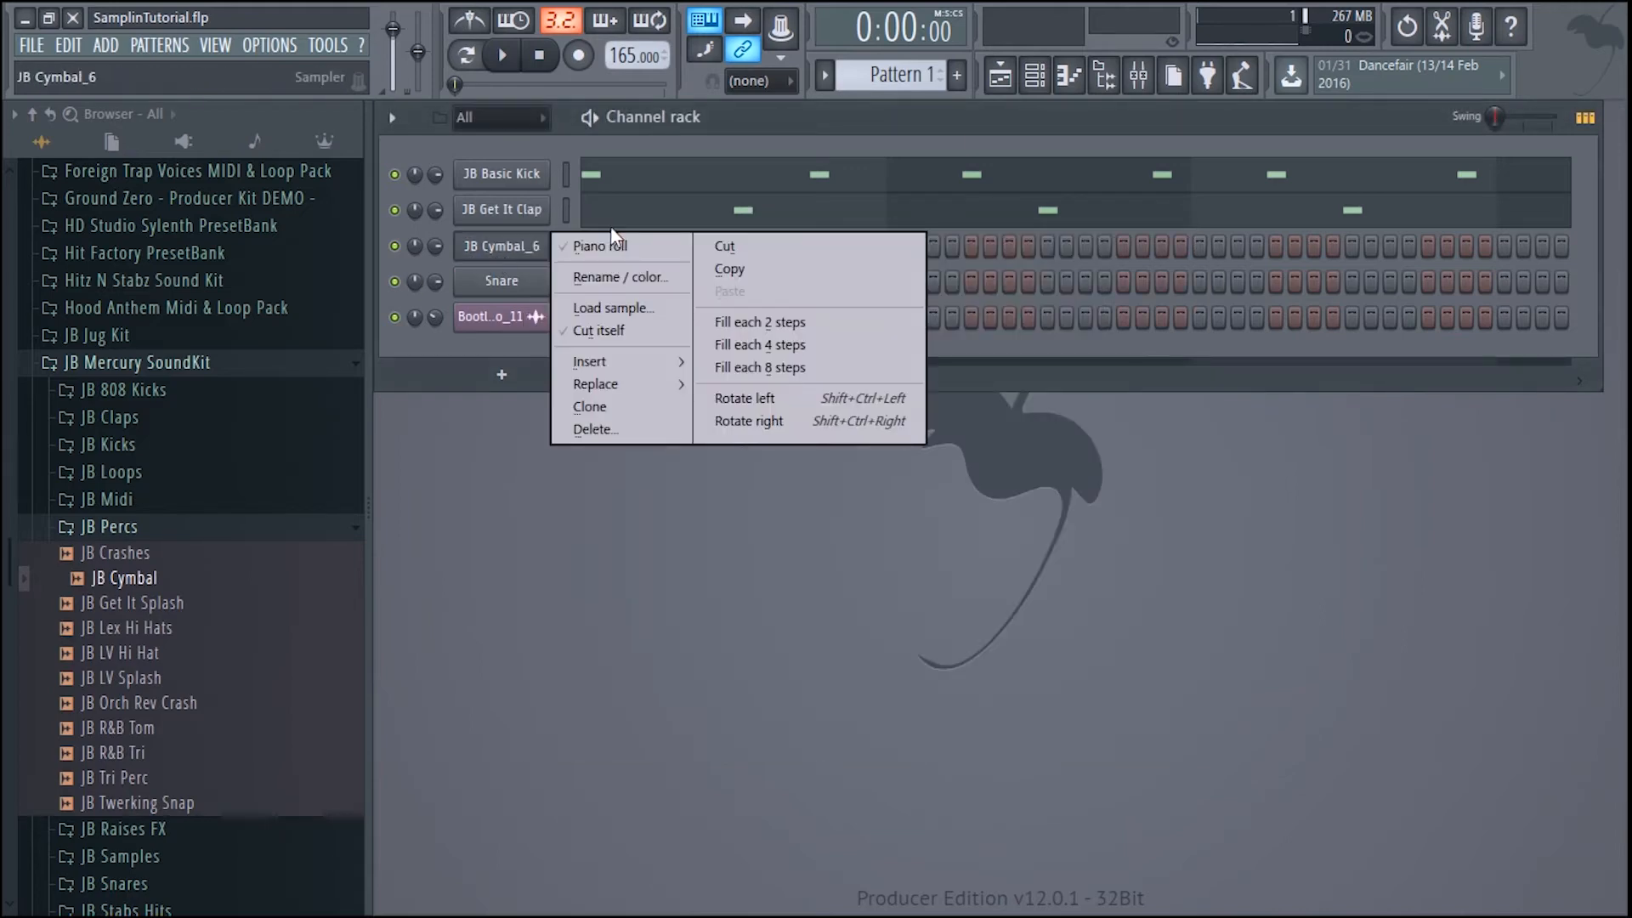
pyautogui.click(610, 247)
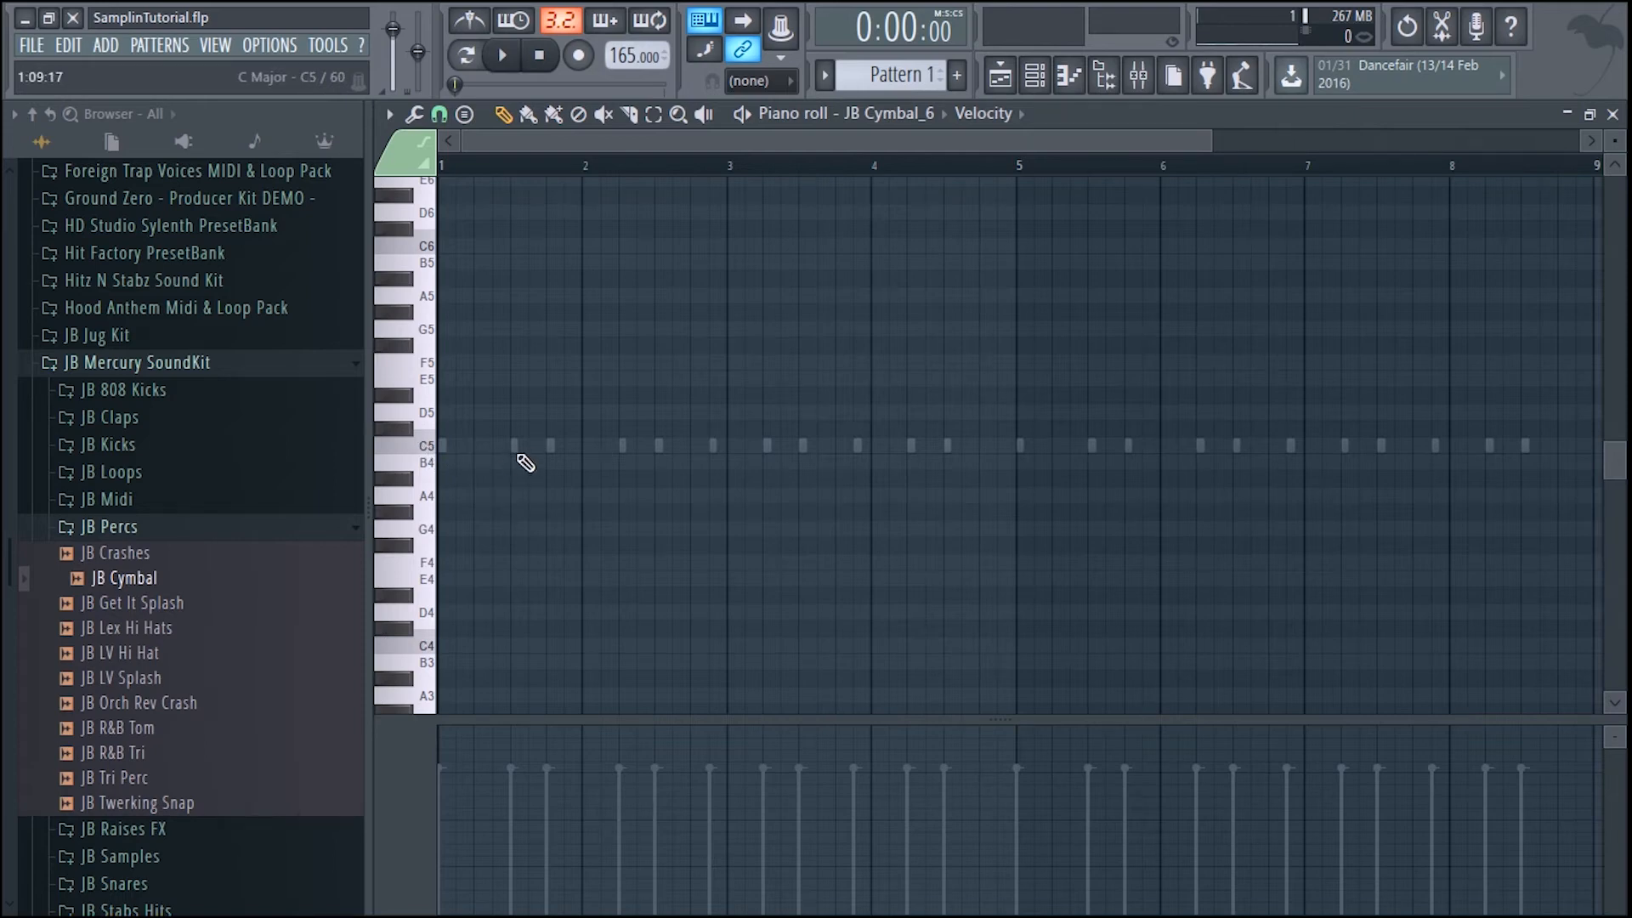
pyautogui.click(1612, 113)
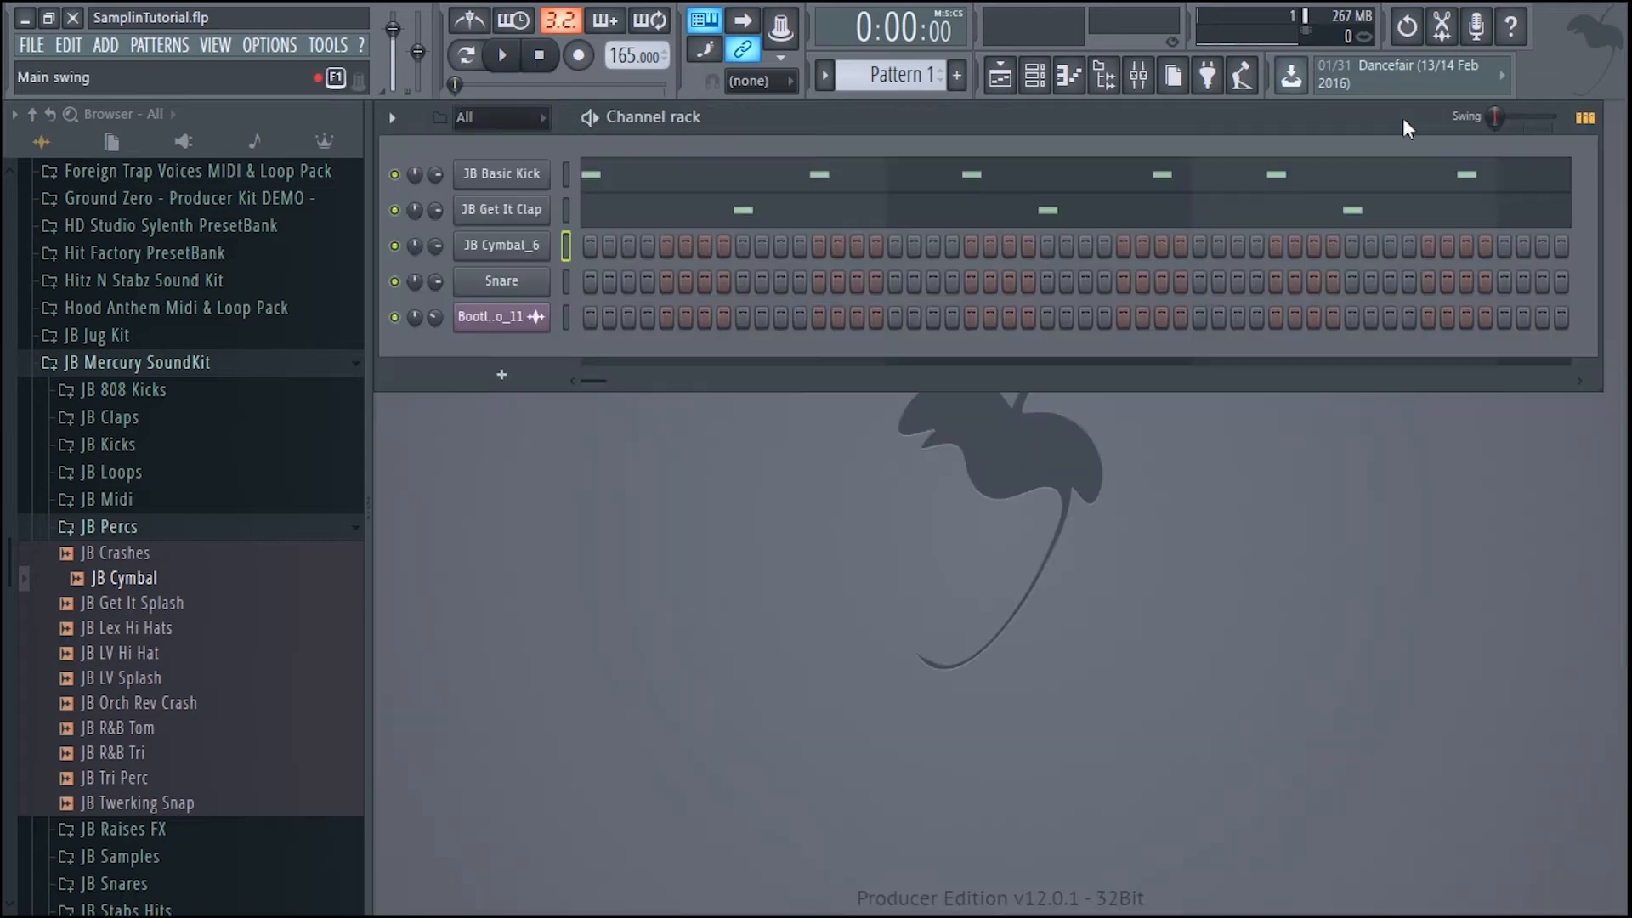
# - Time-stretch the reversed cymbal to 2 beats in e3 generic mode and close its channel settings
pyautogui.click(538, 253)
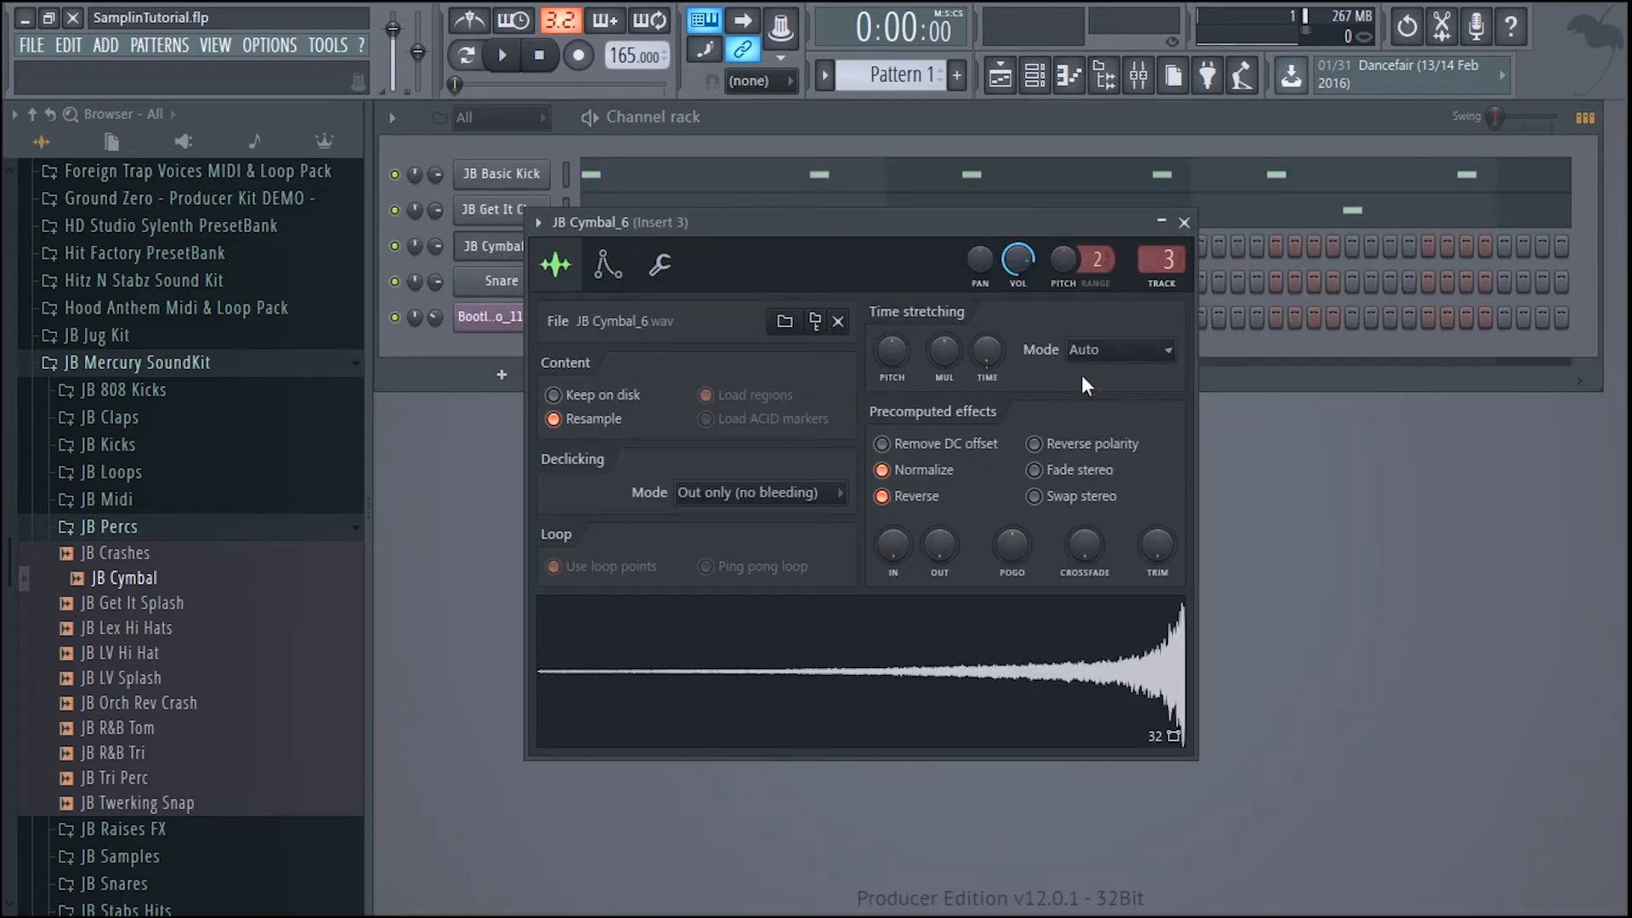
pyautogui.rightClick(985, 347)
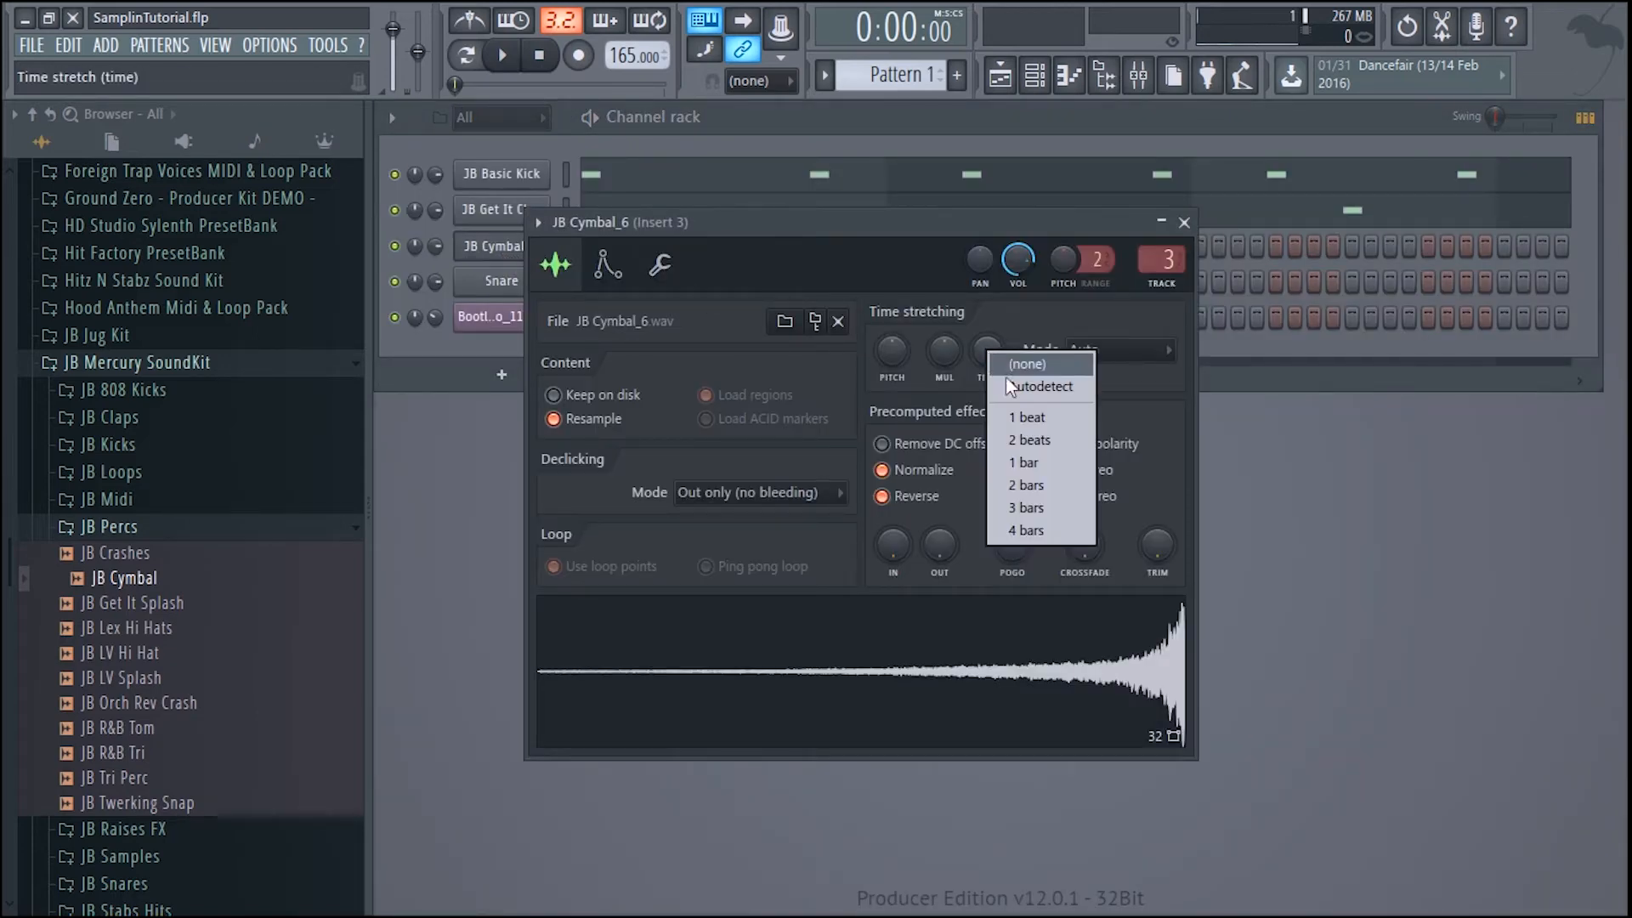
pyautogui.click(1037, 442)
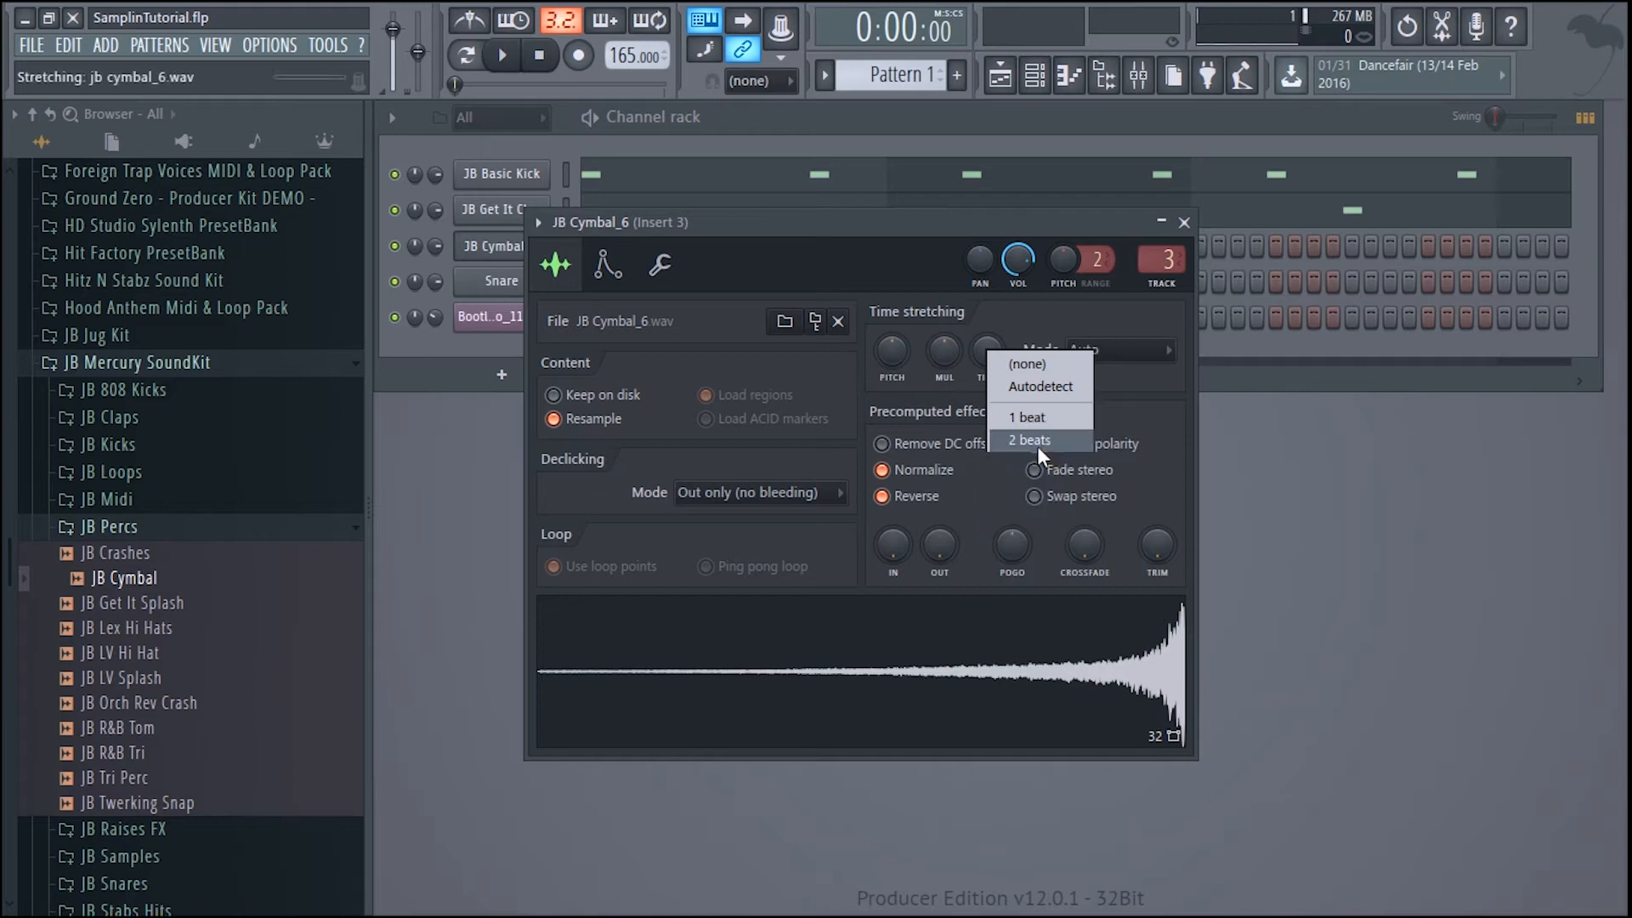
pyautogui.click(1118, 357)
pyautogui.click(1094, 437)
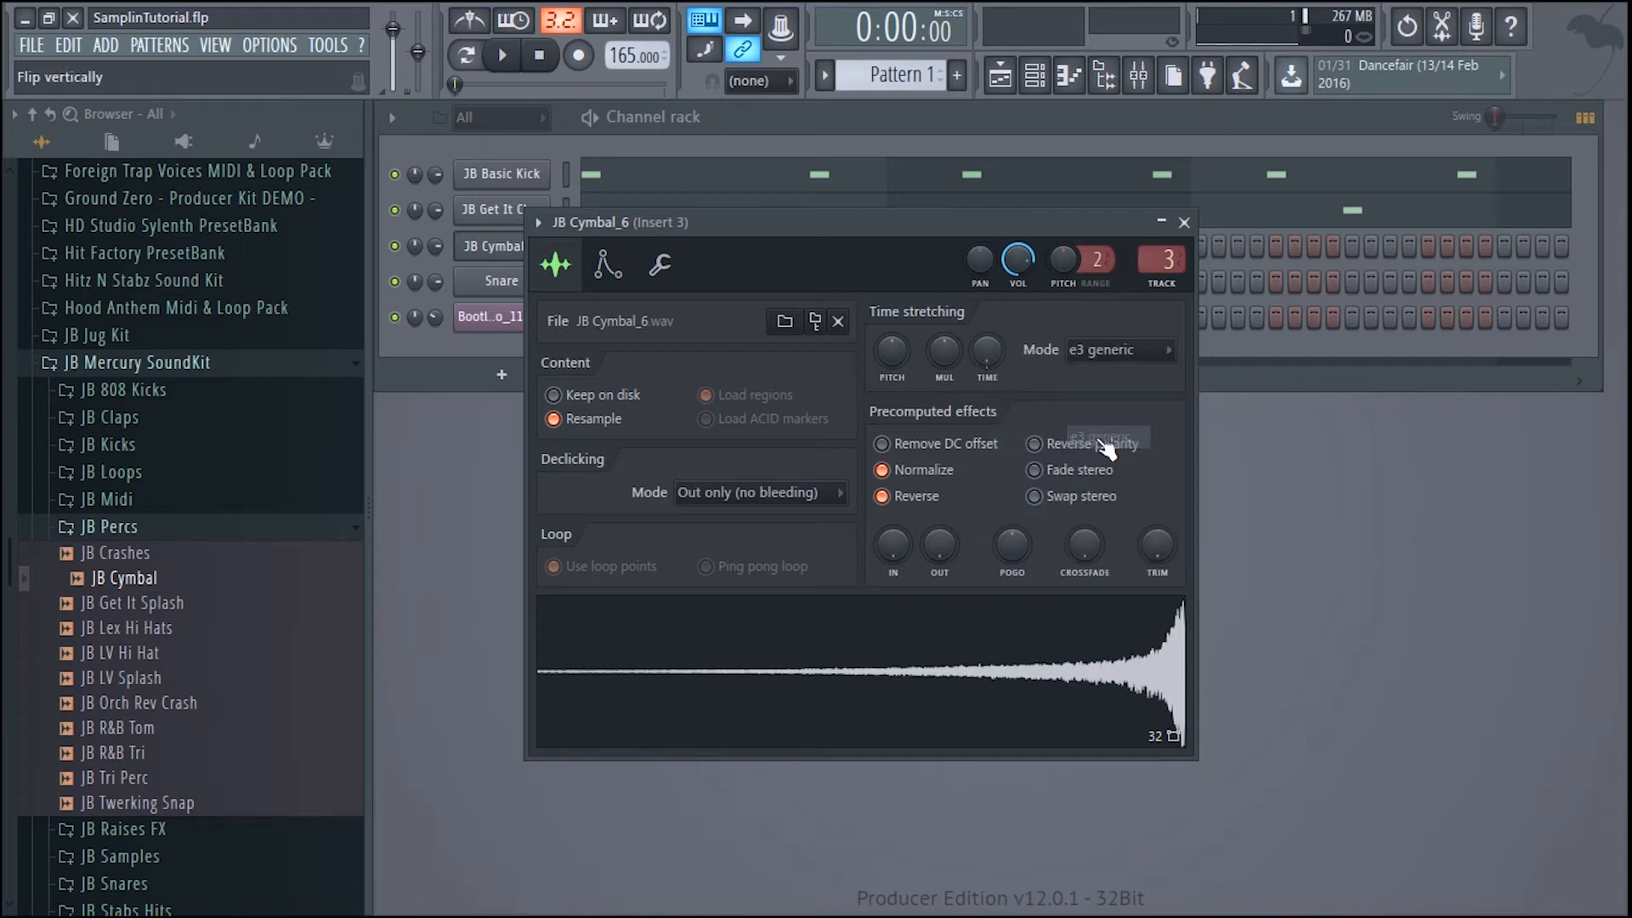
pyautogui.click(1183, 222)
# - Place C5 notes for the reversed cymbal at the start of bars 1 and 5, listen to the pattern and close the piano roll
pyautogui.rightClick(547, 250)
pyautogui.click(599, 246)
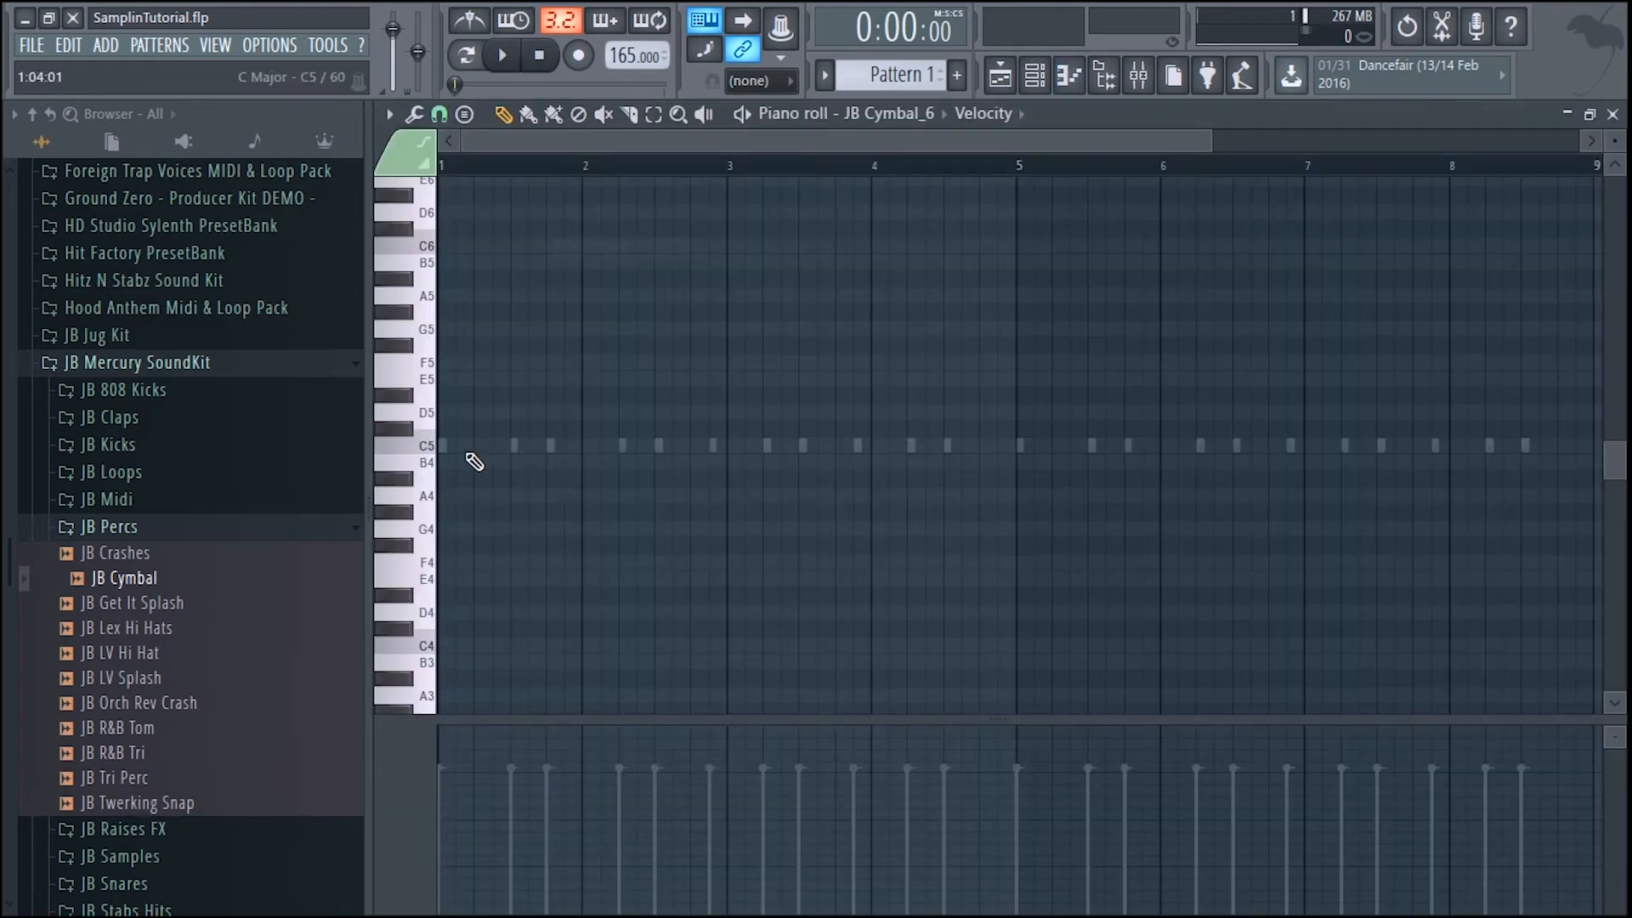
pyautogui.click(1020, 447)
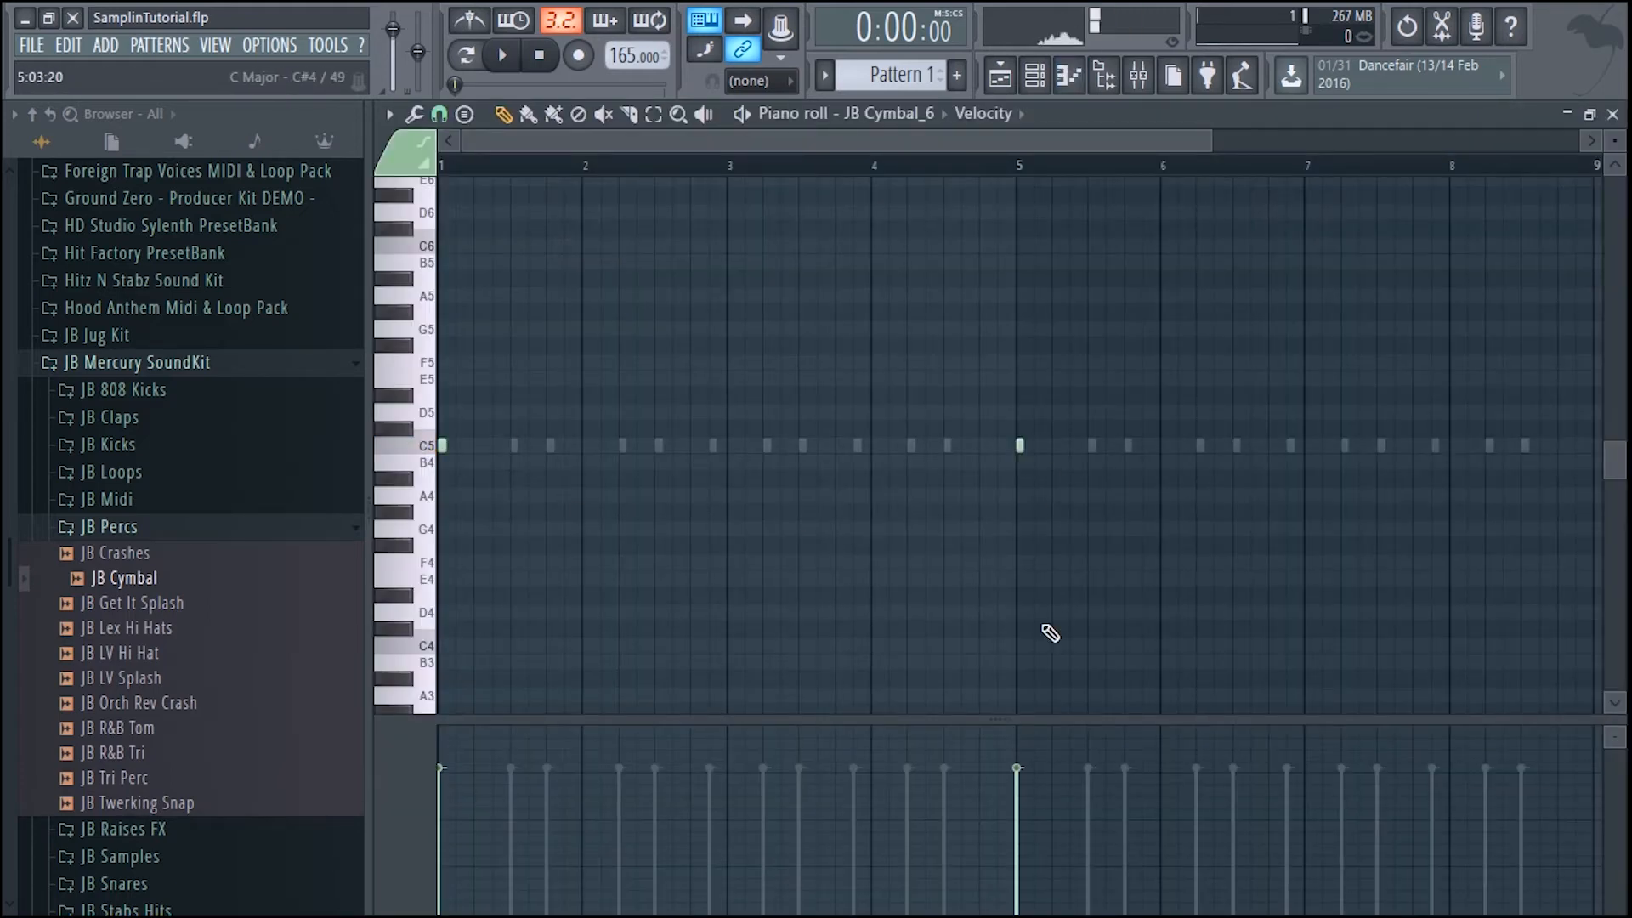
pyautogui.press('space')
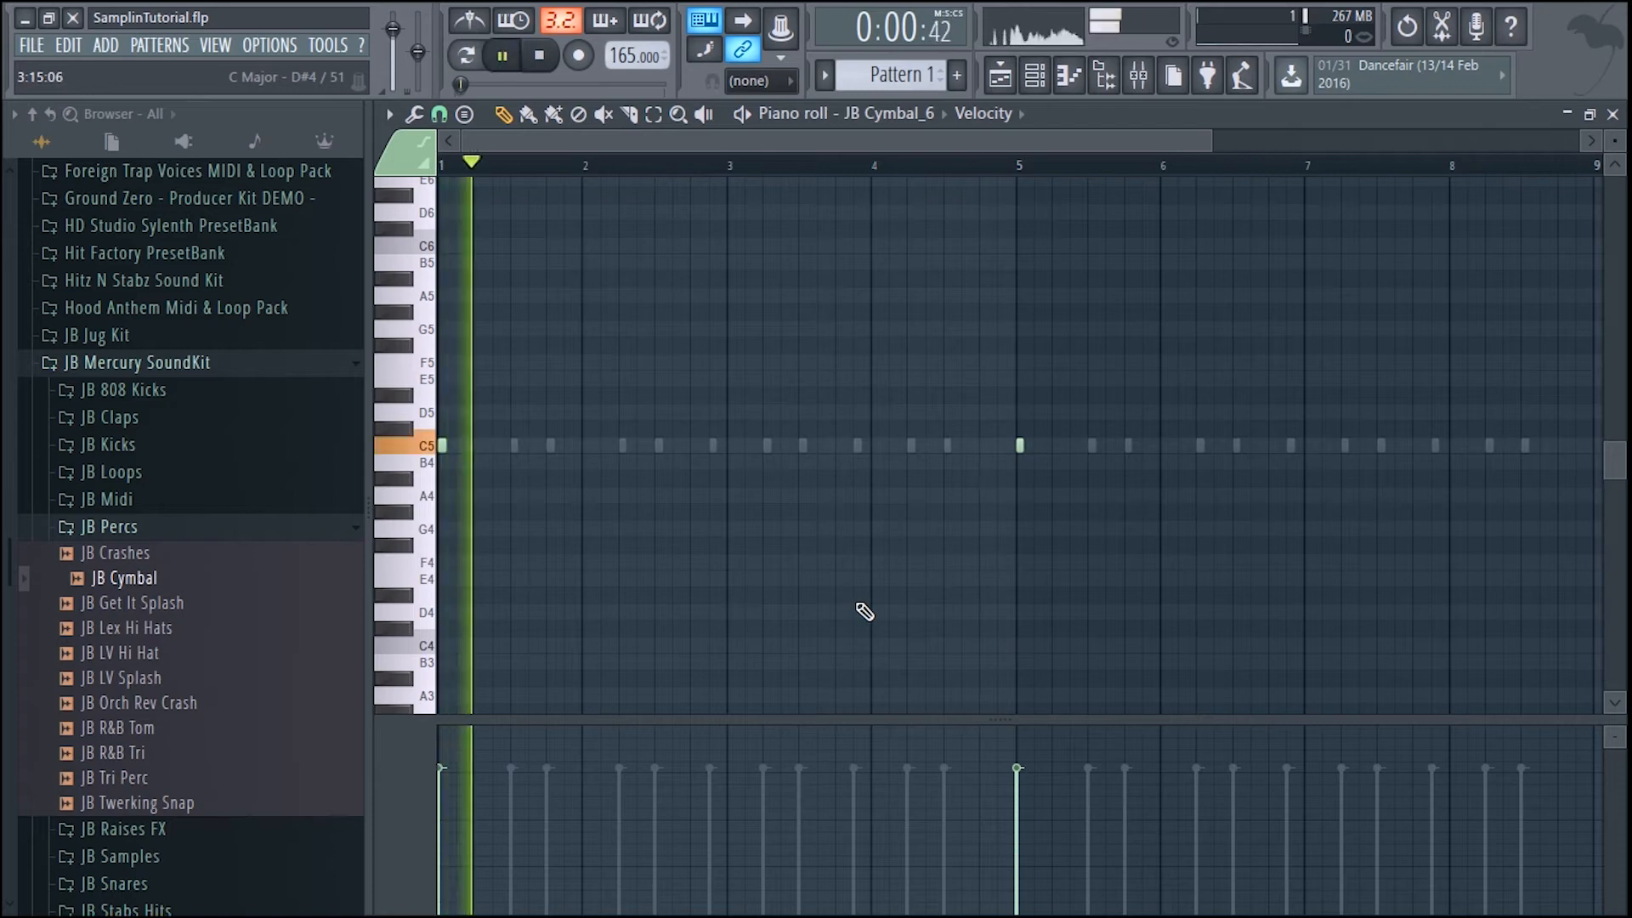
pyautogui.press('space')
pyautogui.click(1613, 119)
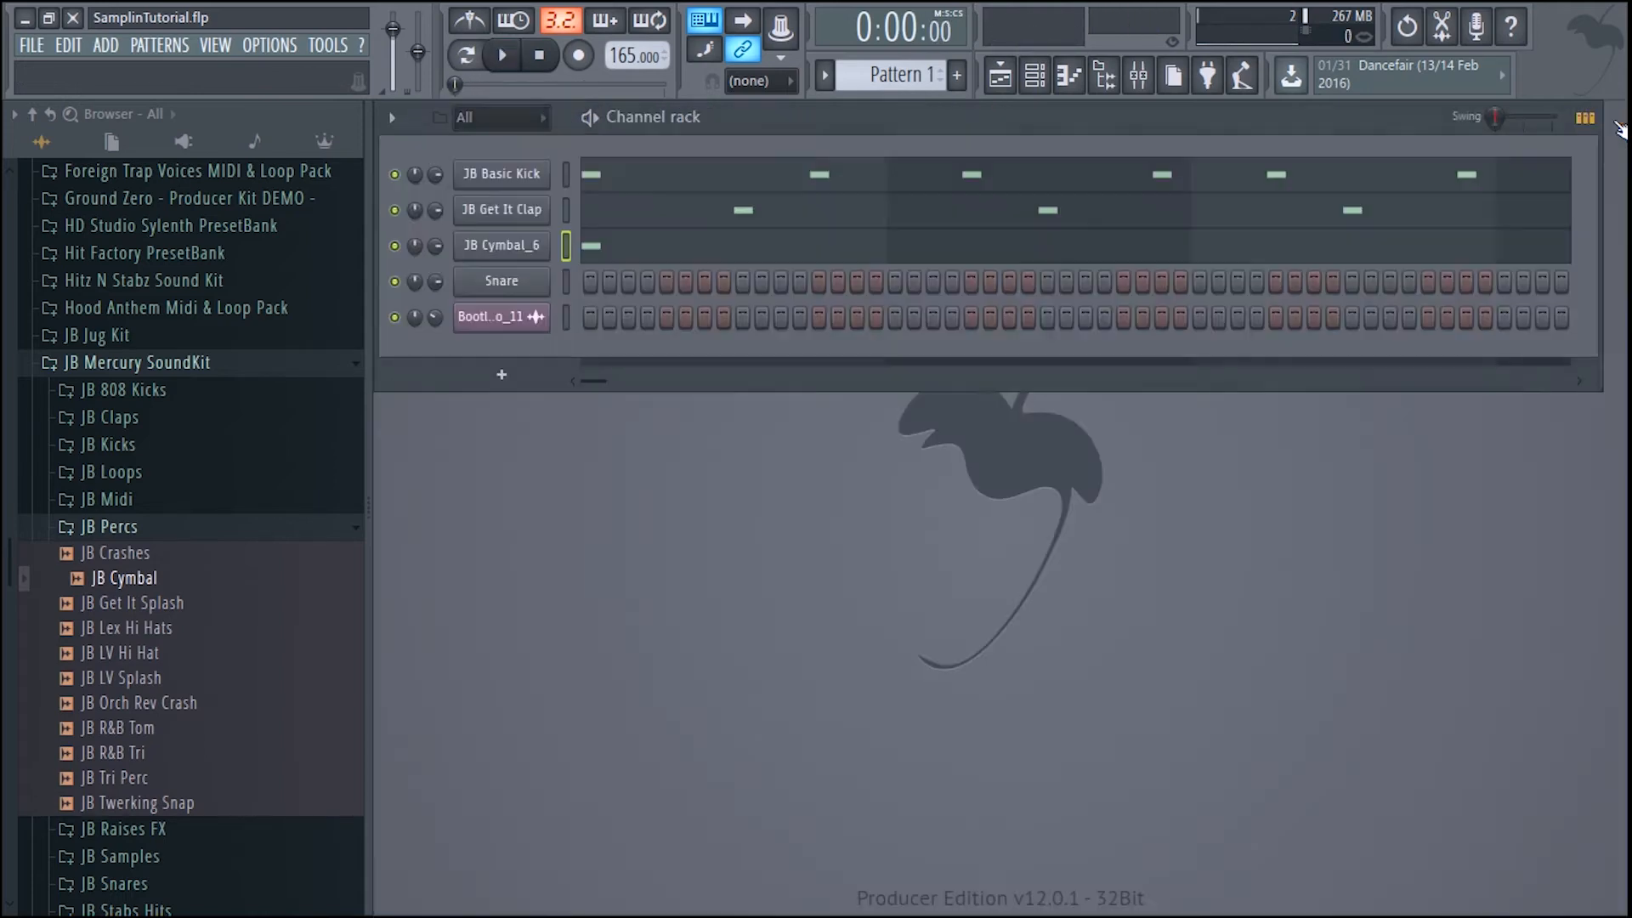
# - Raise the reversed cymbal's time-stretch pitch slightly, listen to the pattern and close the channel settings
pyautogui.click(495, 255)
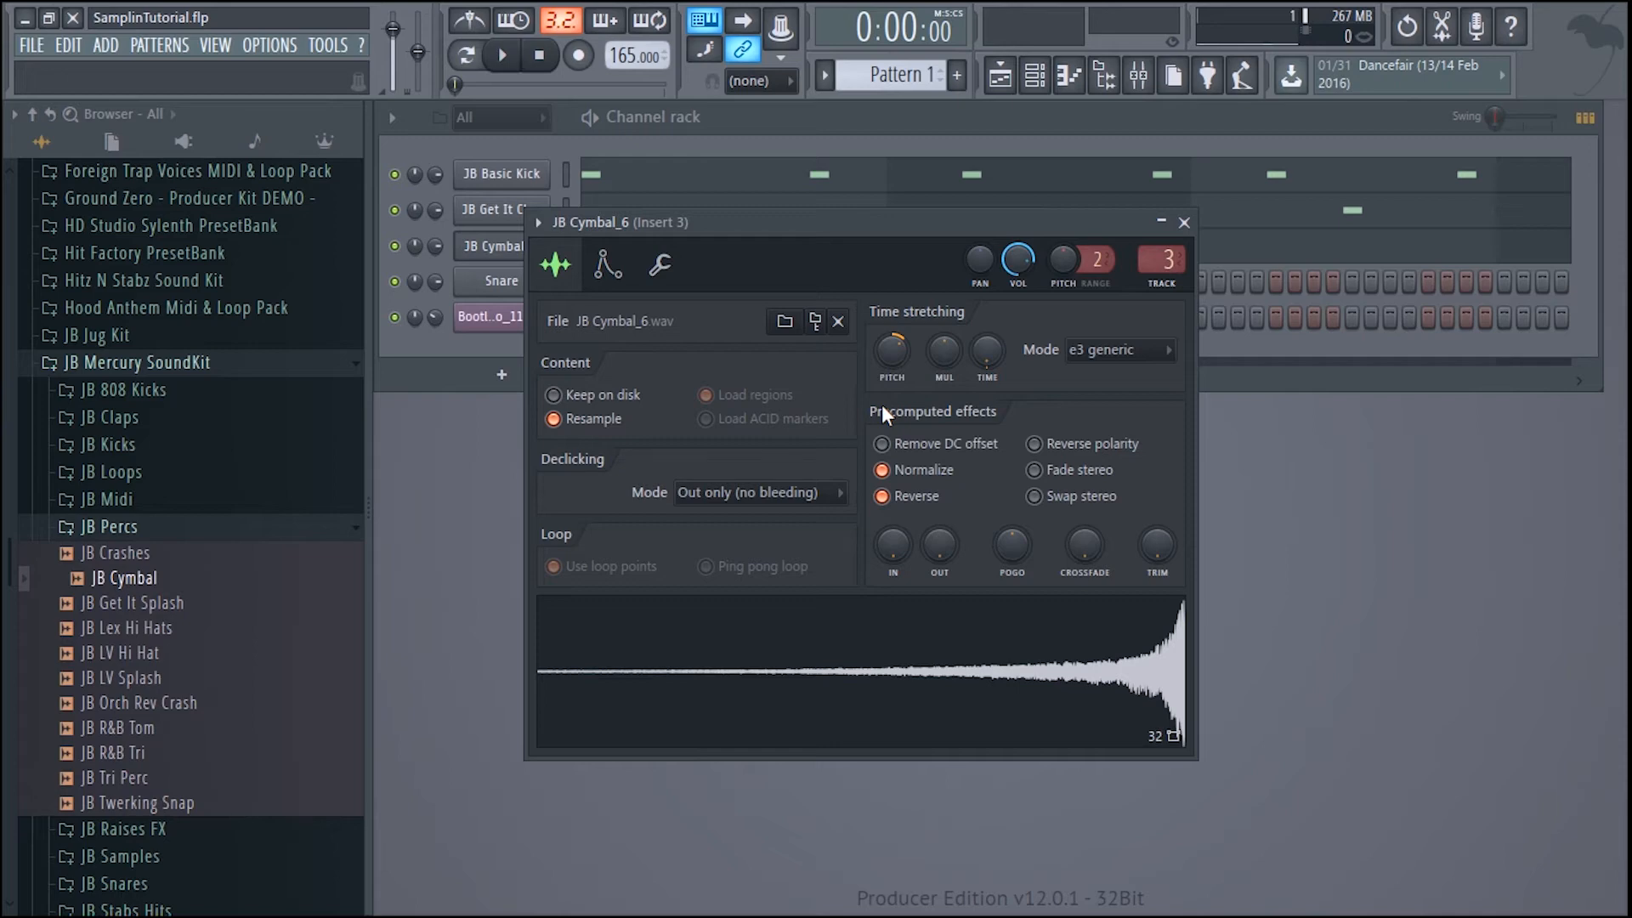
pyautogui.press('space')
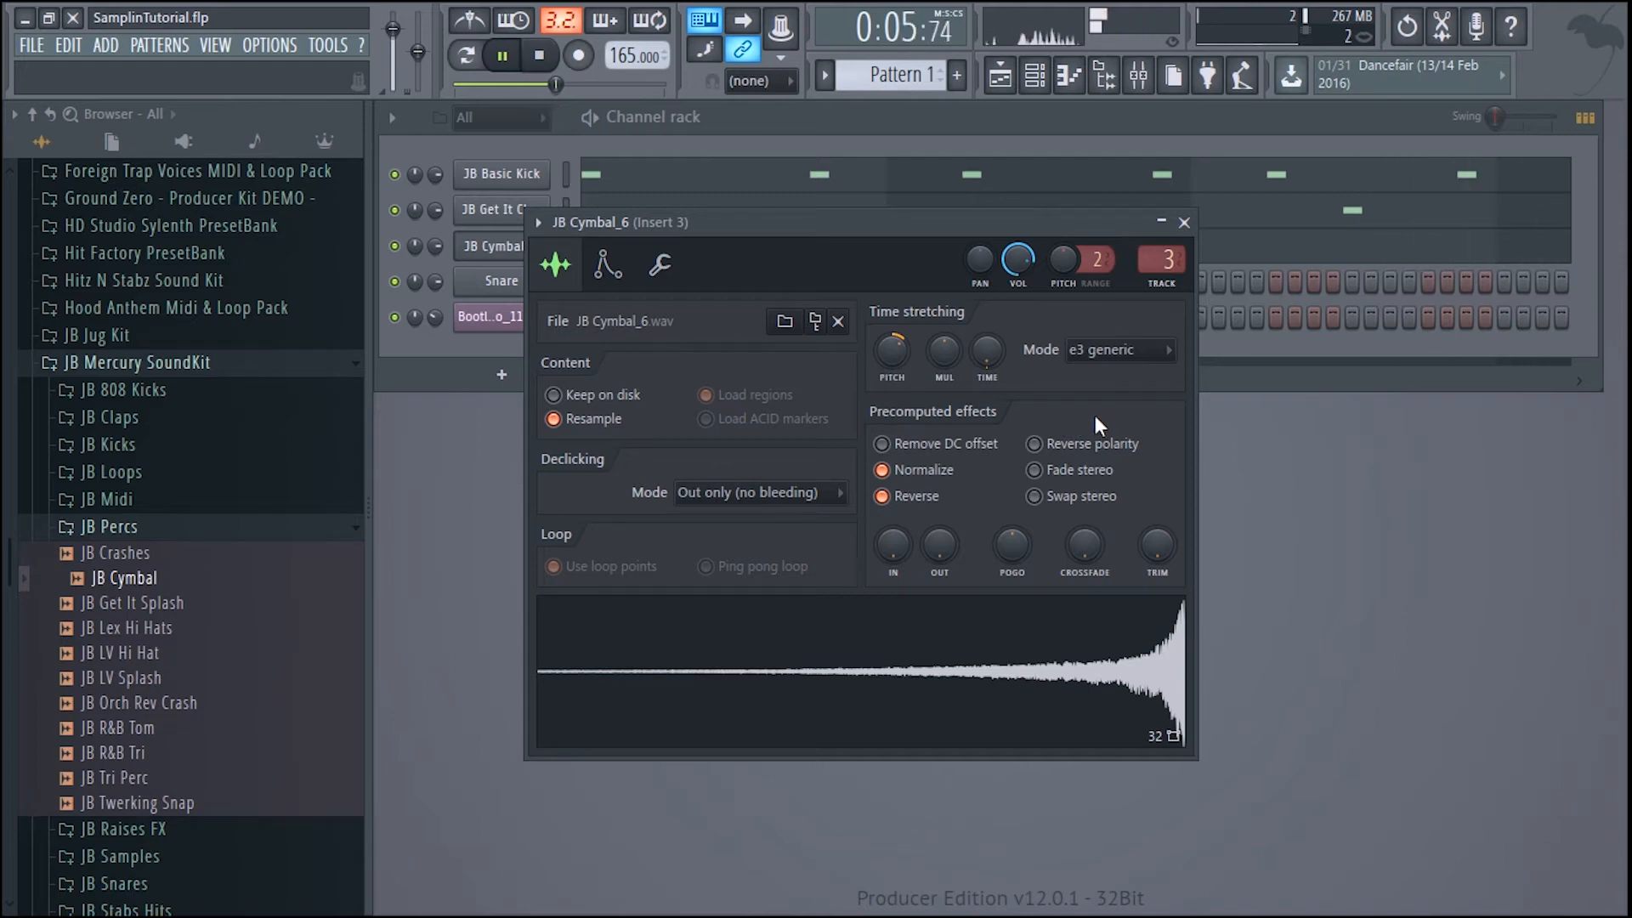
pyautogui.press('space')
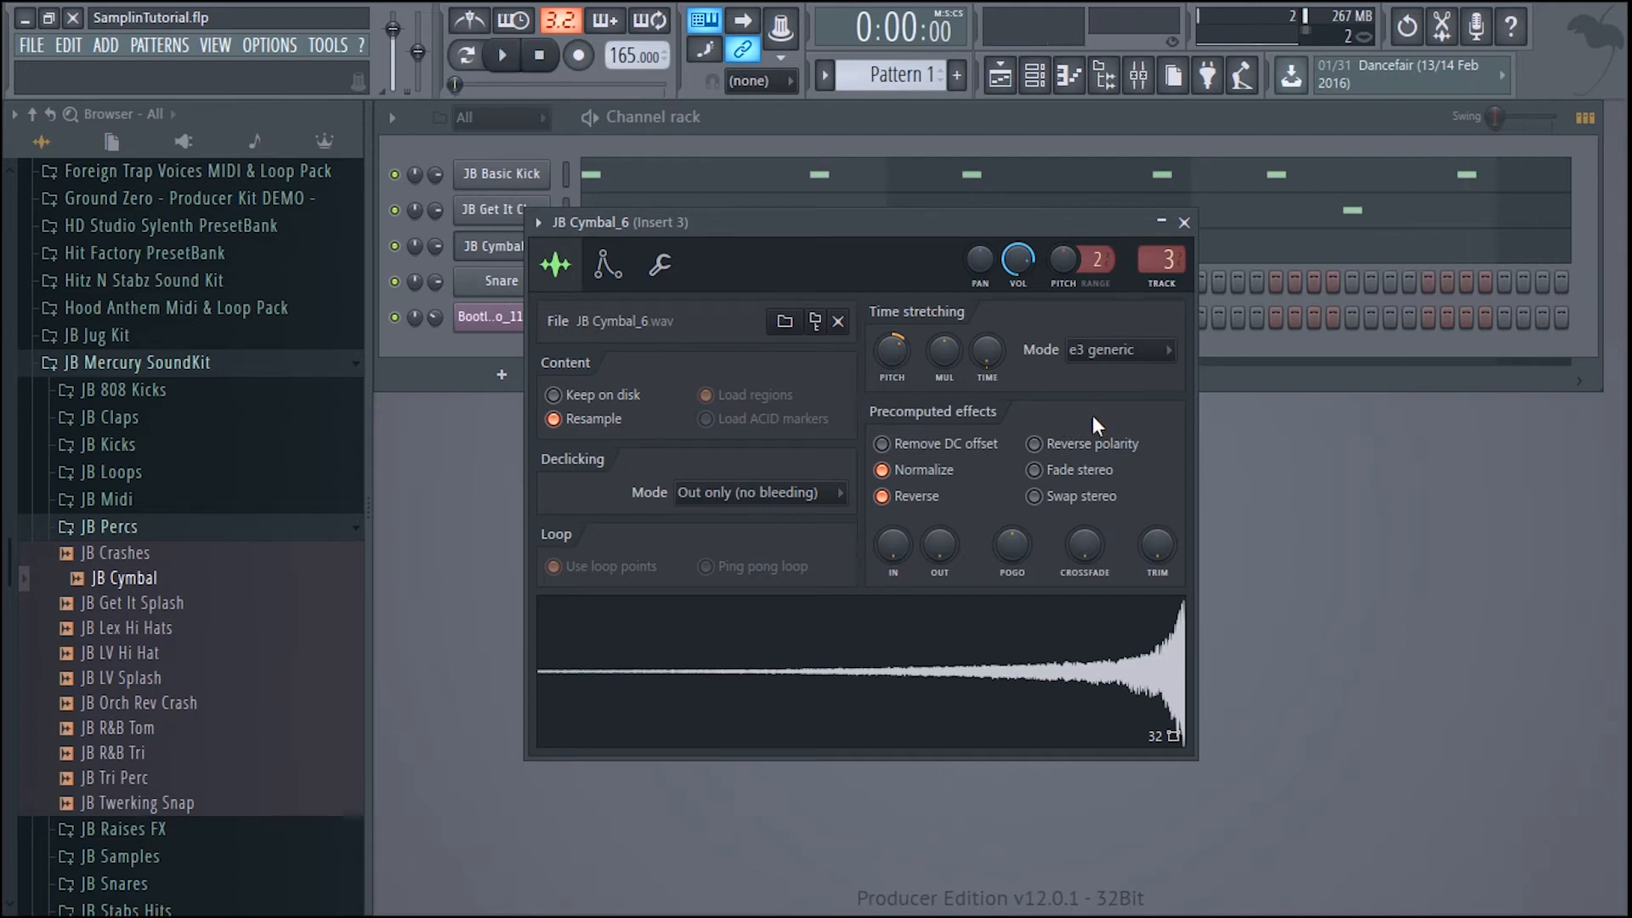
pyautogui.click(1184, 222)
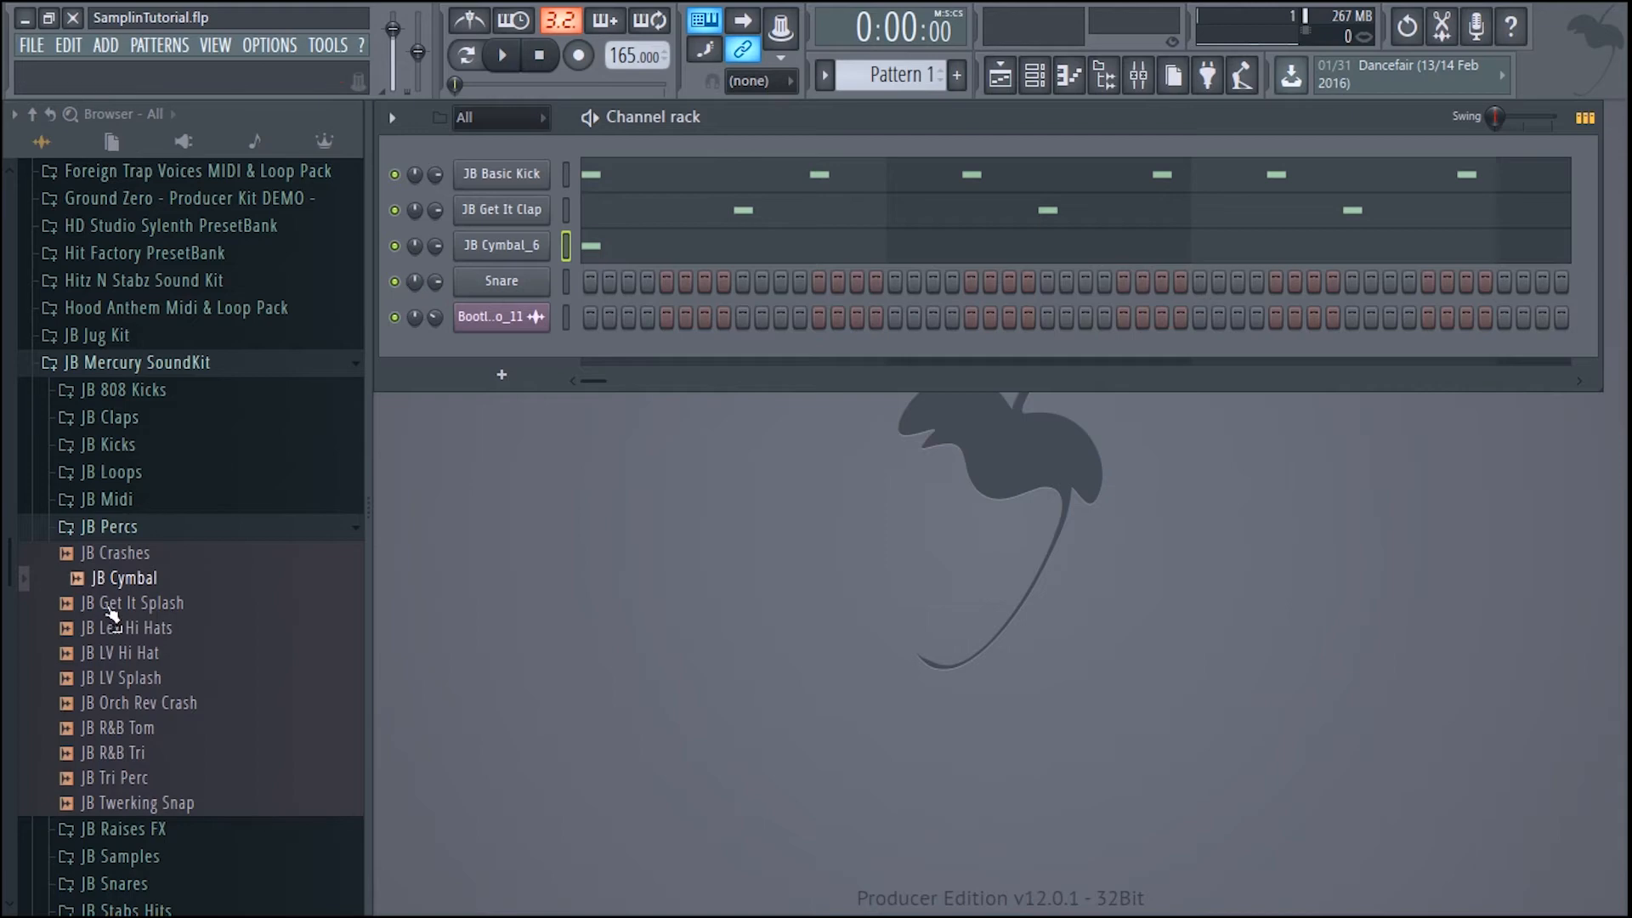
# - Load JB Cymbal onto the Snare channel and place C5 notes for it at the start of bars 1 and 5
pyautogui.moveTo(110, 581); pyautogui.dragTo(476, 287)
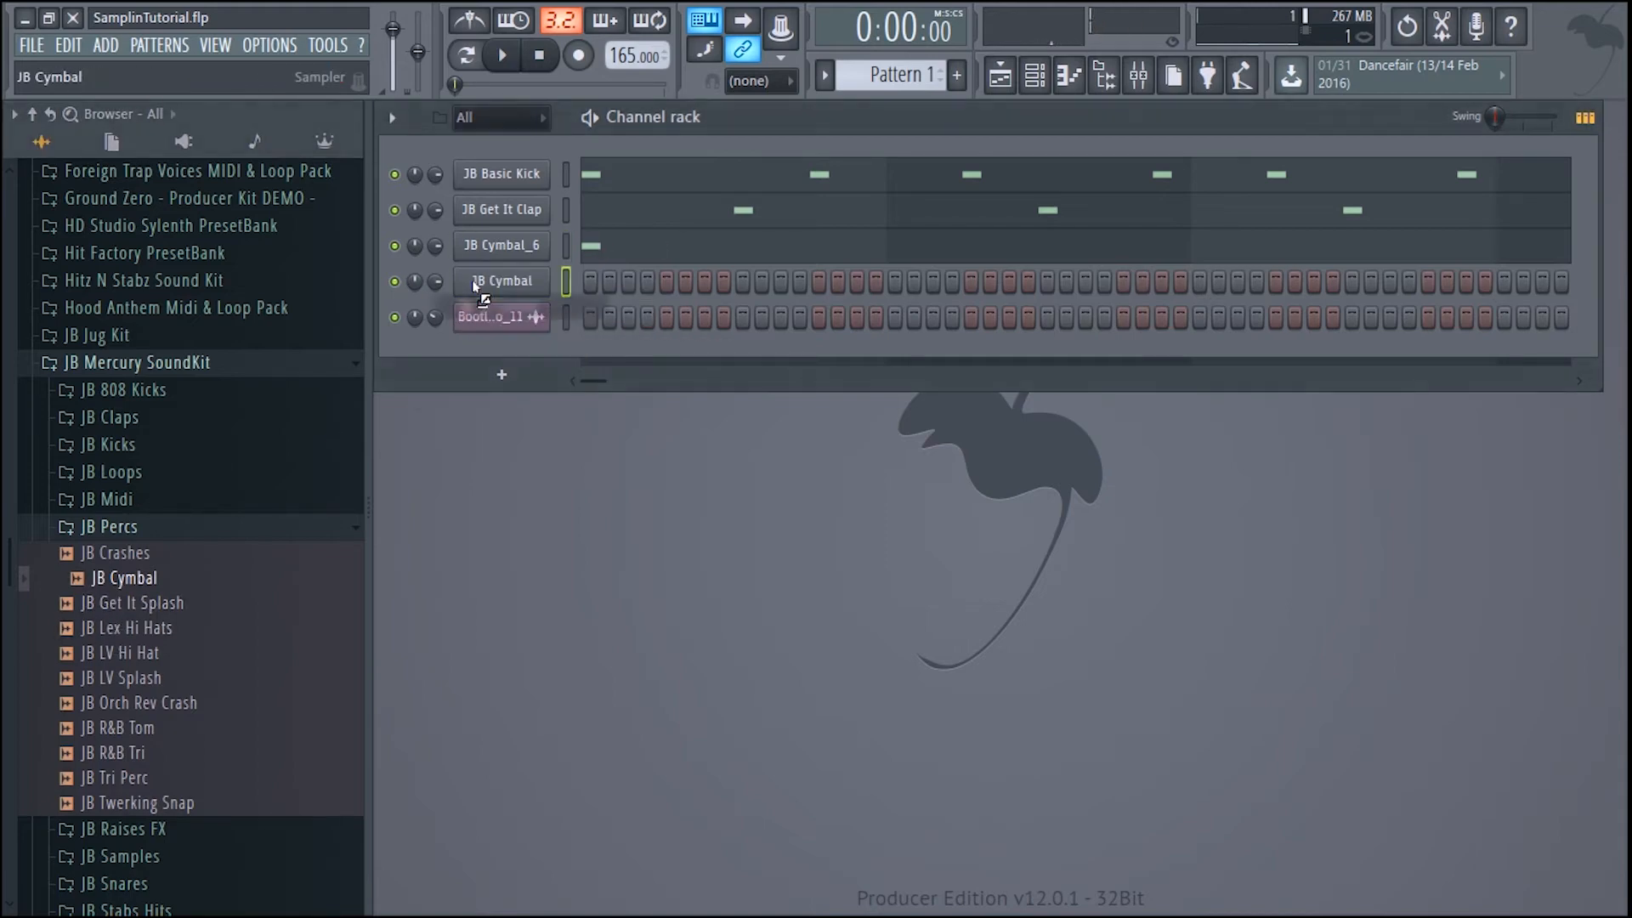
pyautogui.rightClick(484, 289)
pyautogui.click(586, 278)
pyautogui.click(442, 446)
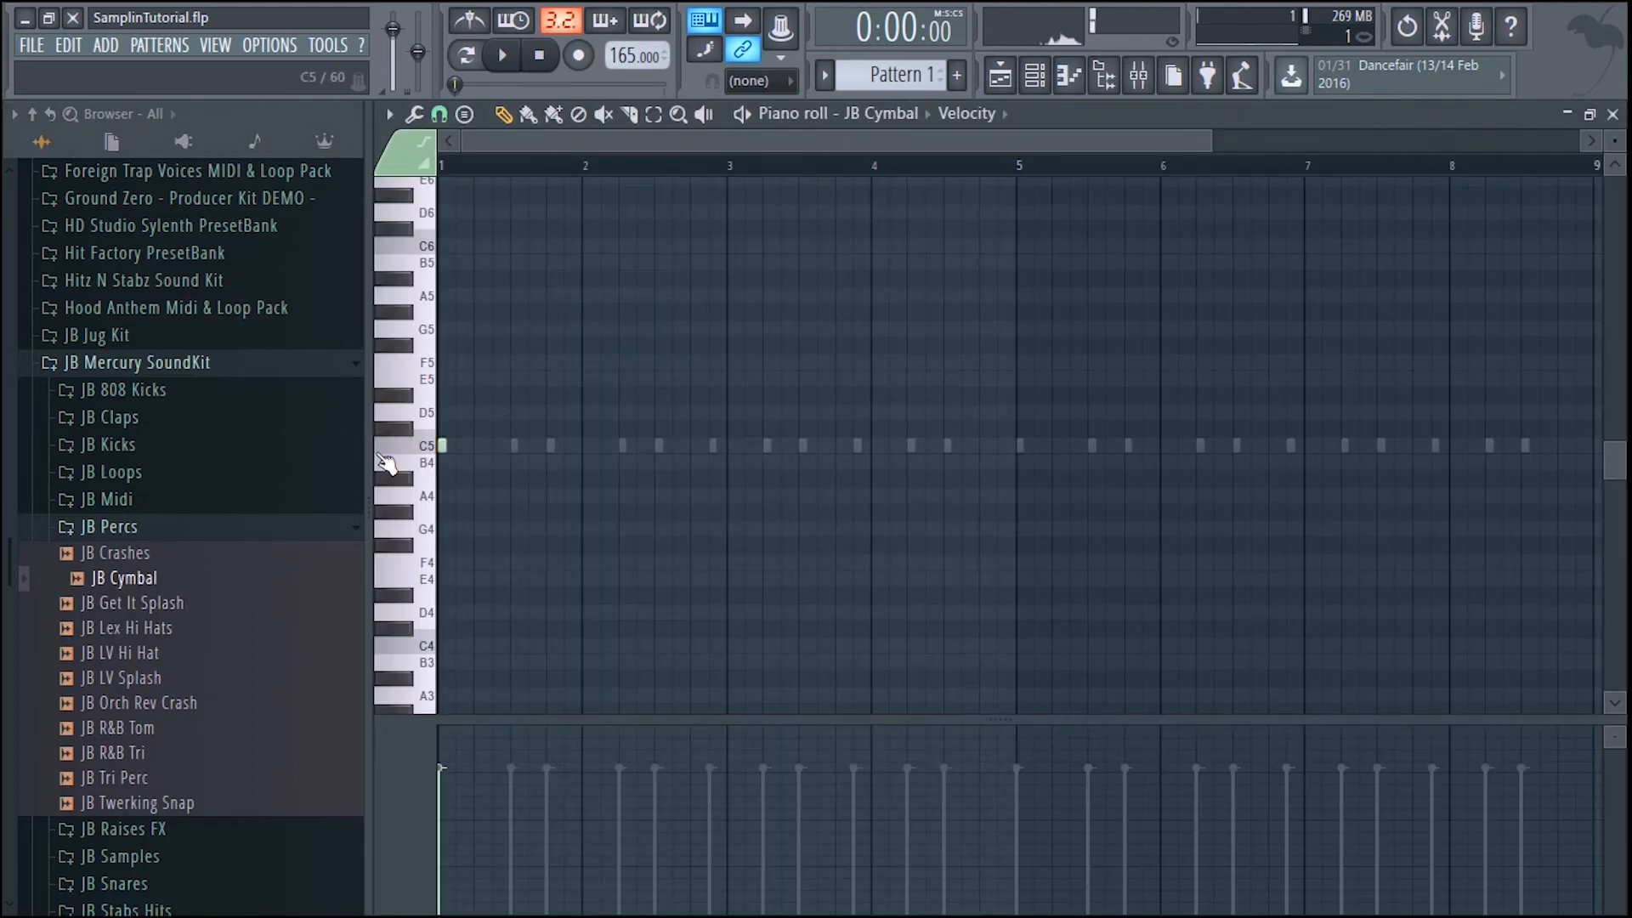
pyautogui.click(1020, 448)
# - Play the pattern, close the piano roll and turn down the volume of the reversed cymbal's channel
pyautogui.press('space')
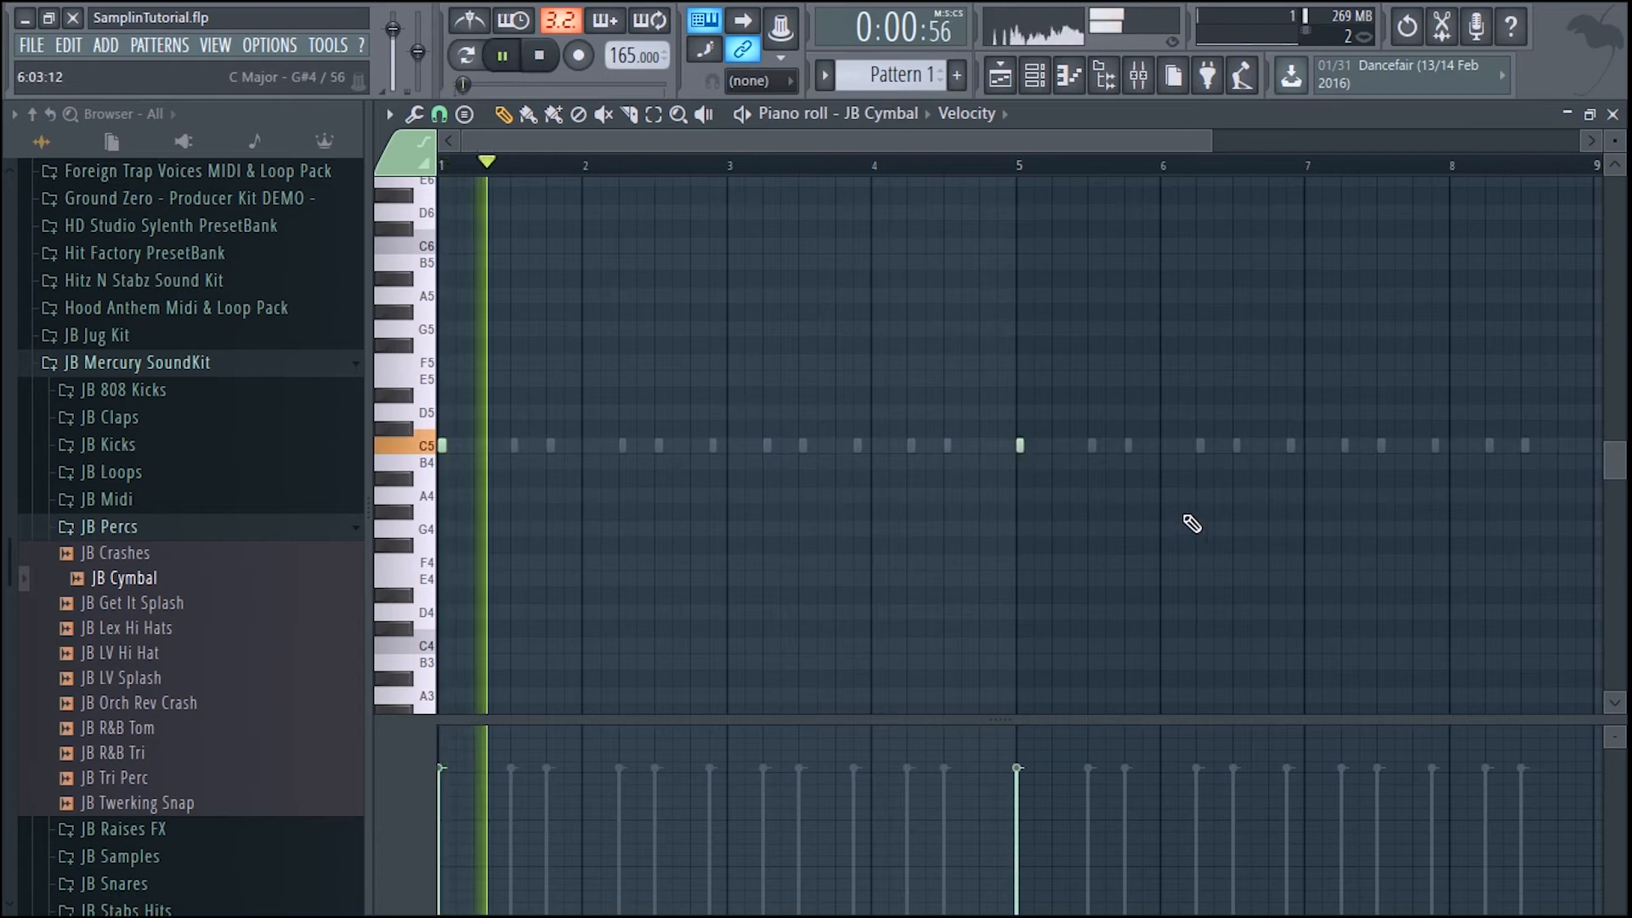
pyautogui.click(1613, 115)
pyautogui.moveTo(432, 248); pyautogui.dragTo(436, 296)
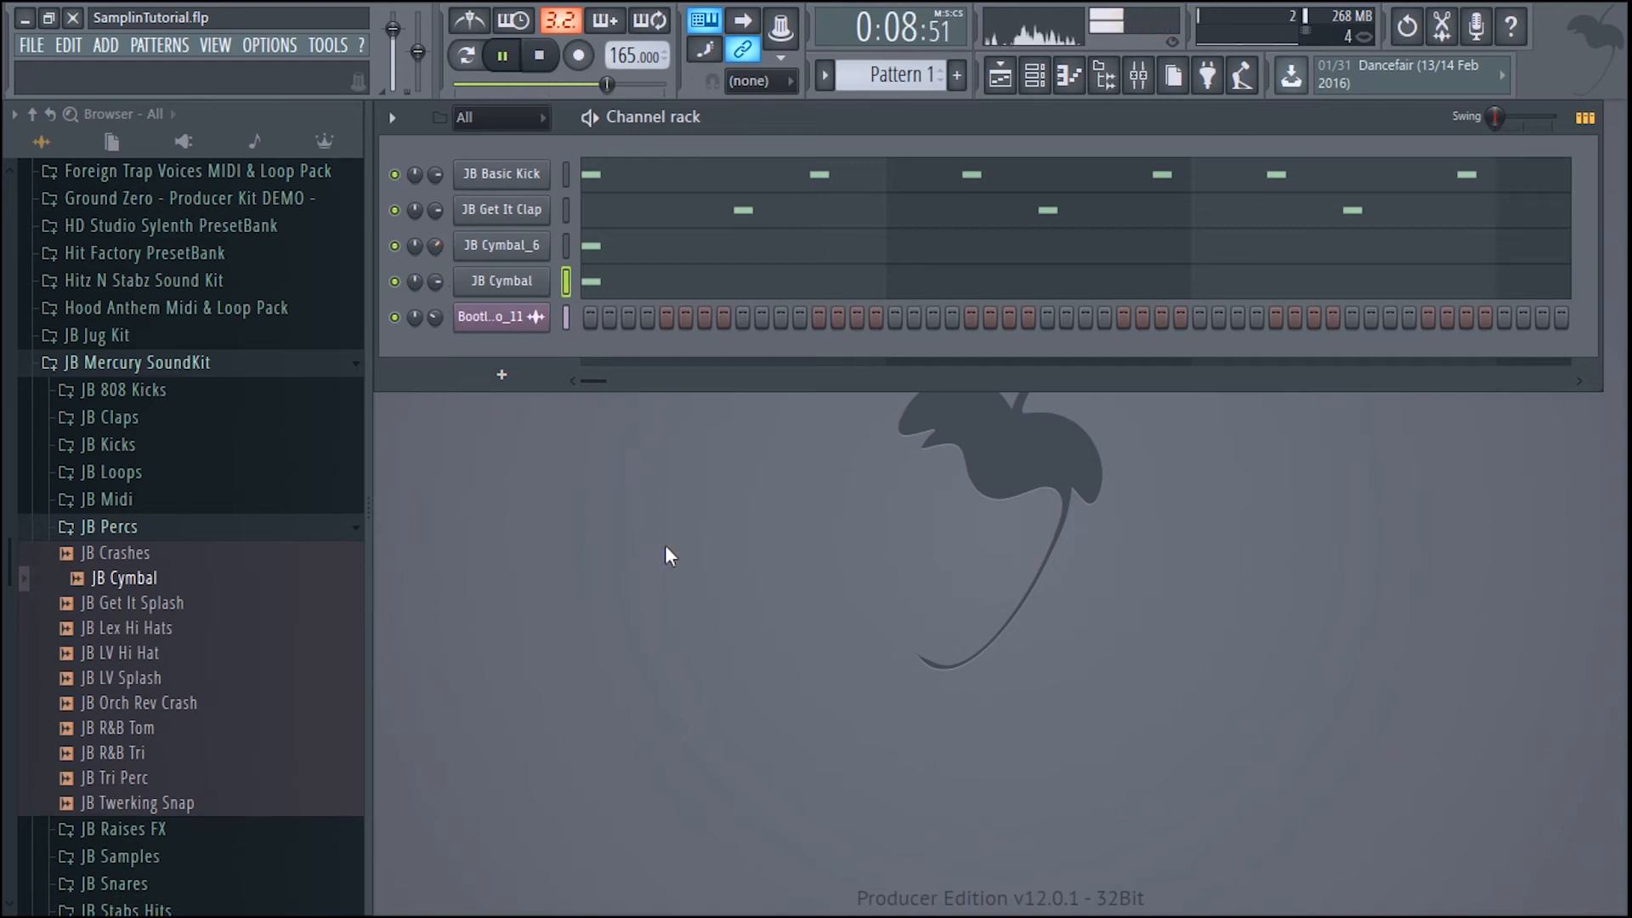
# - Stop playback, check the JB Cymbal notes through the end of the pattern in the piano roll and collapse the JB Percs folder
pyautogui.click(702, 287)
pyautogui.press('space')
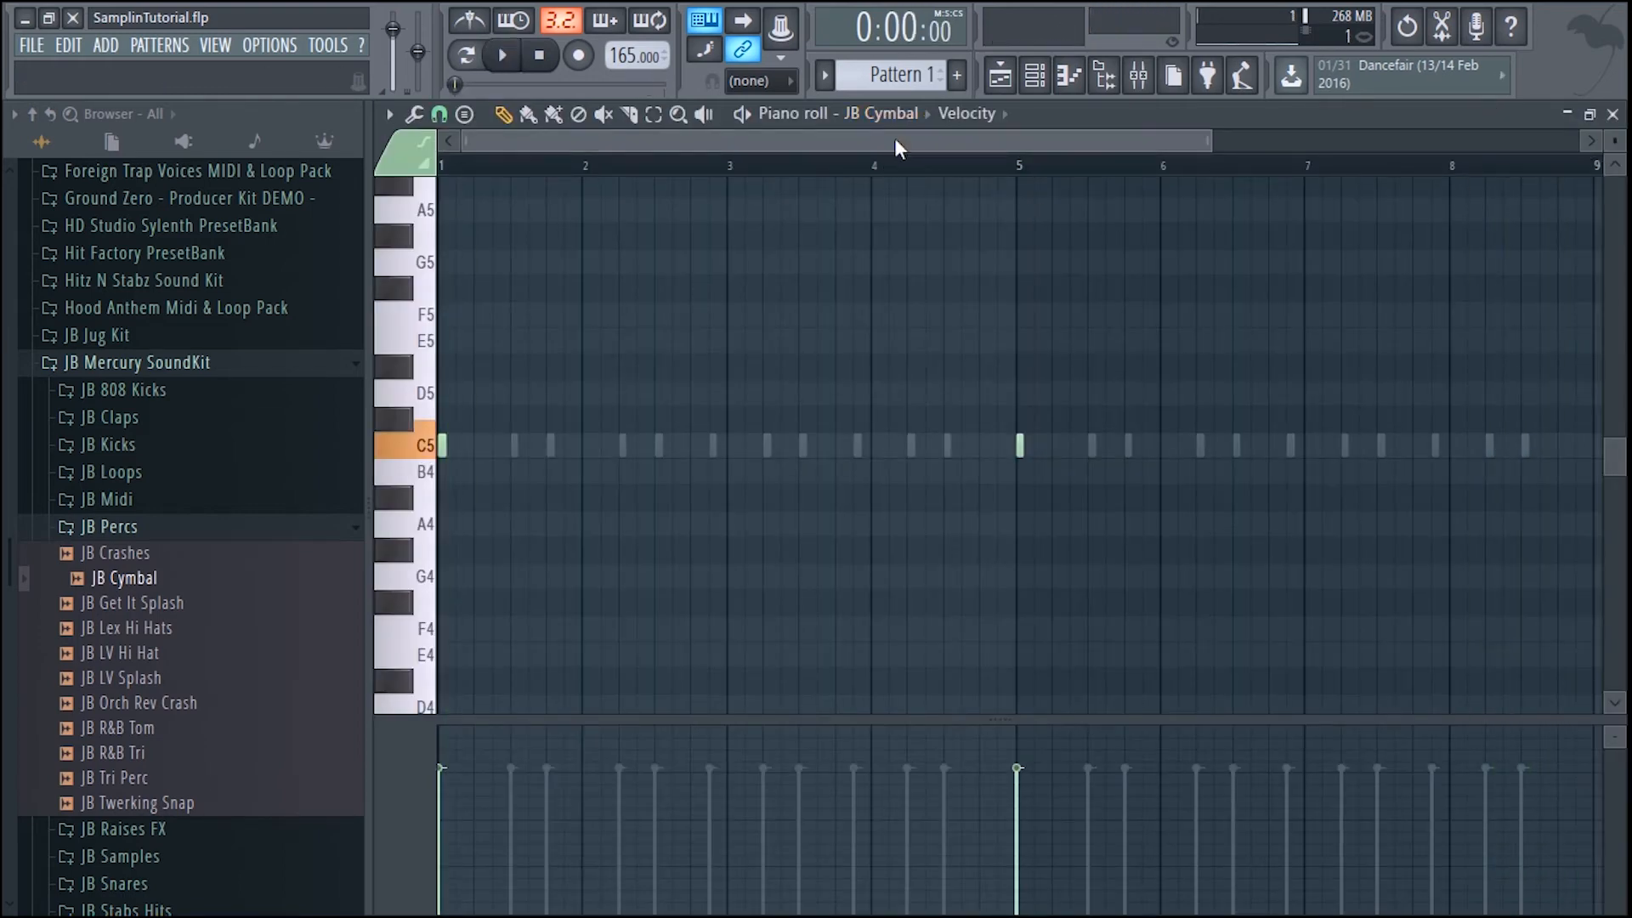
pyautogui.moveTo(894, 138); pyautogui.dragTo(1229, 127)
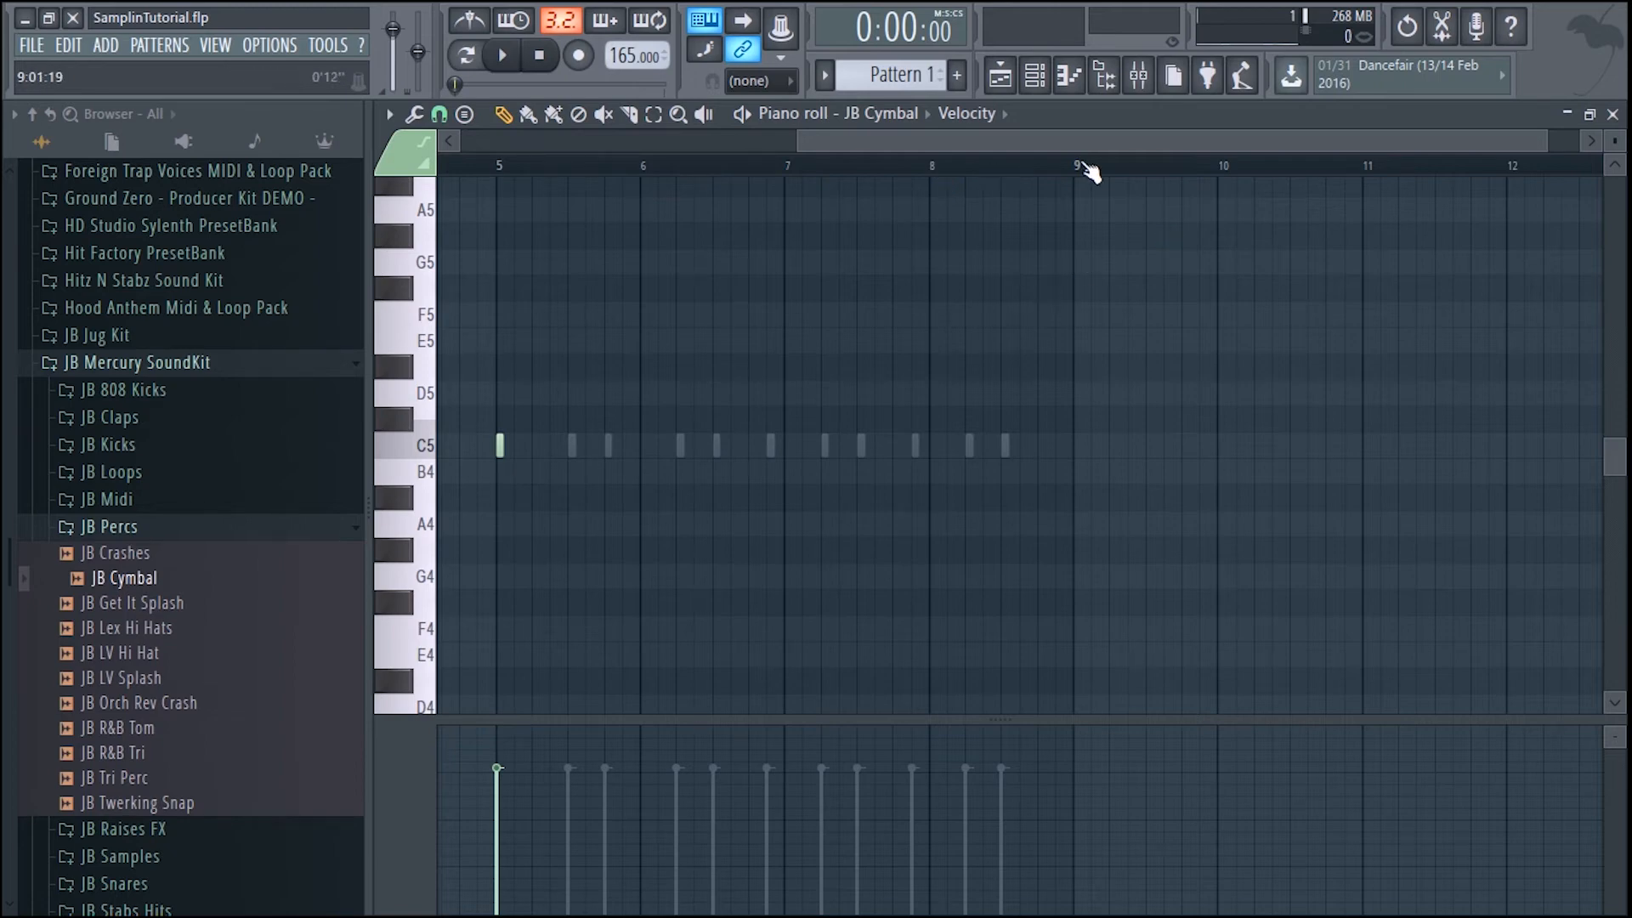
pyautogui.click(1612, 114)
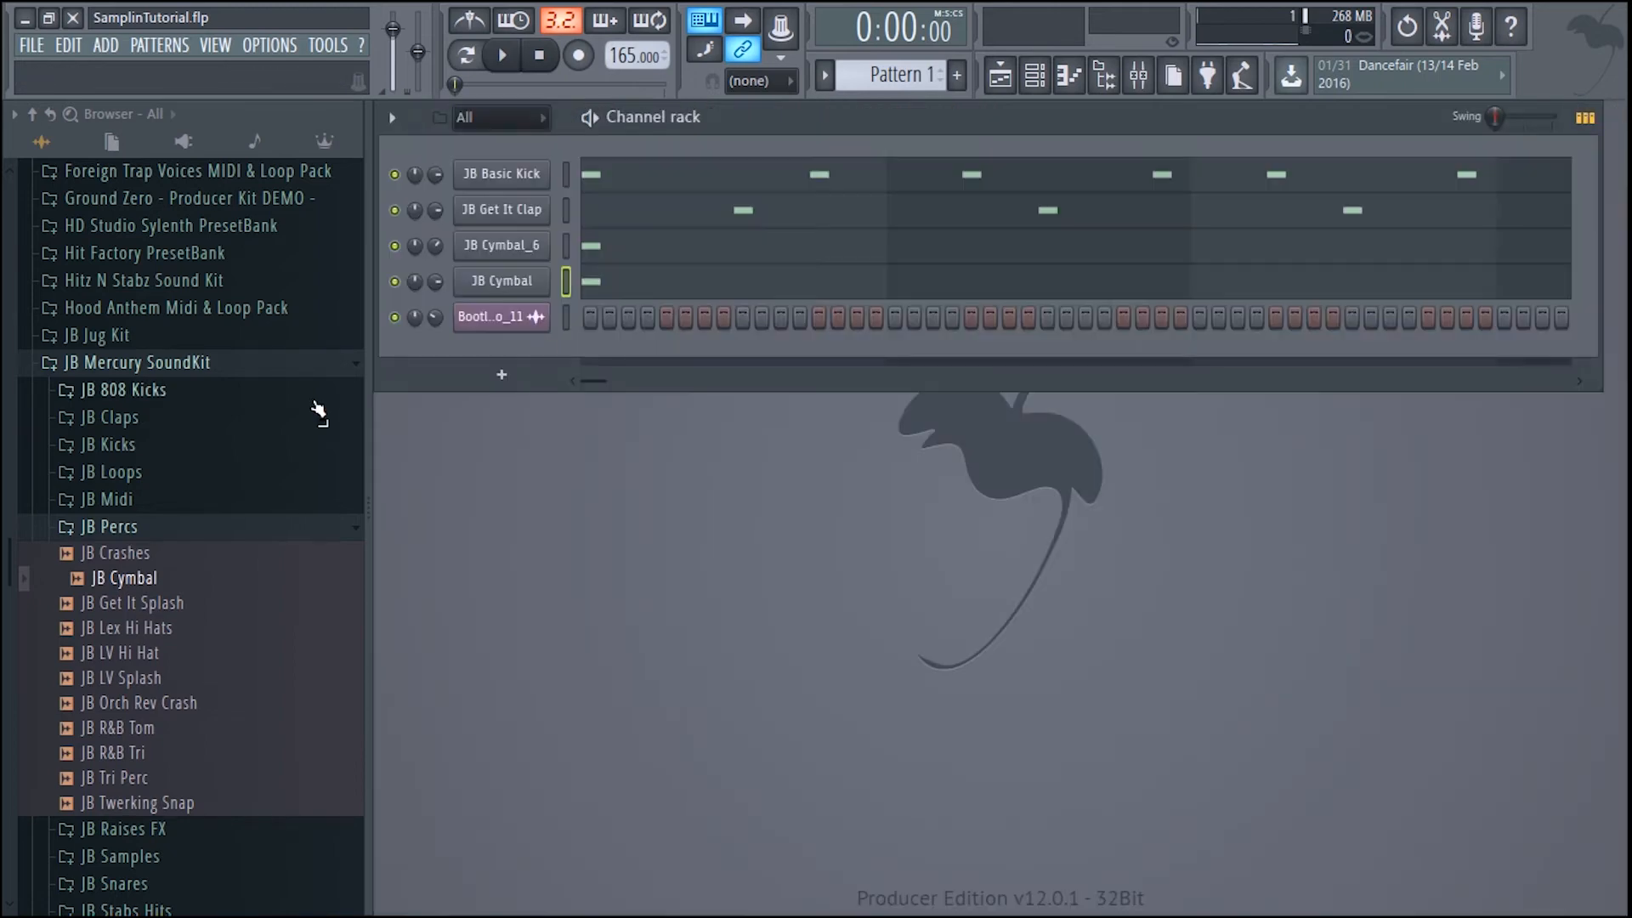
pyautogui.click(122, 529)
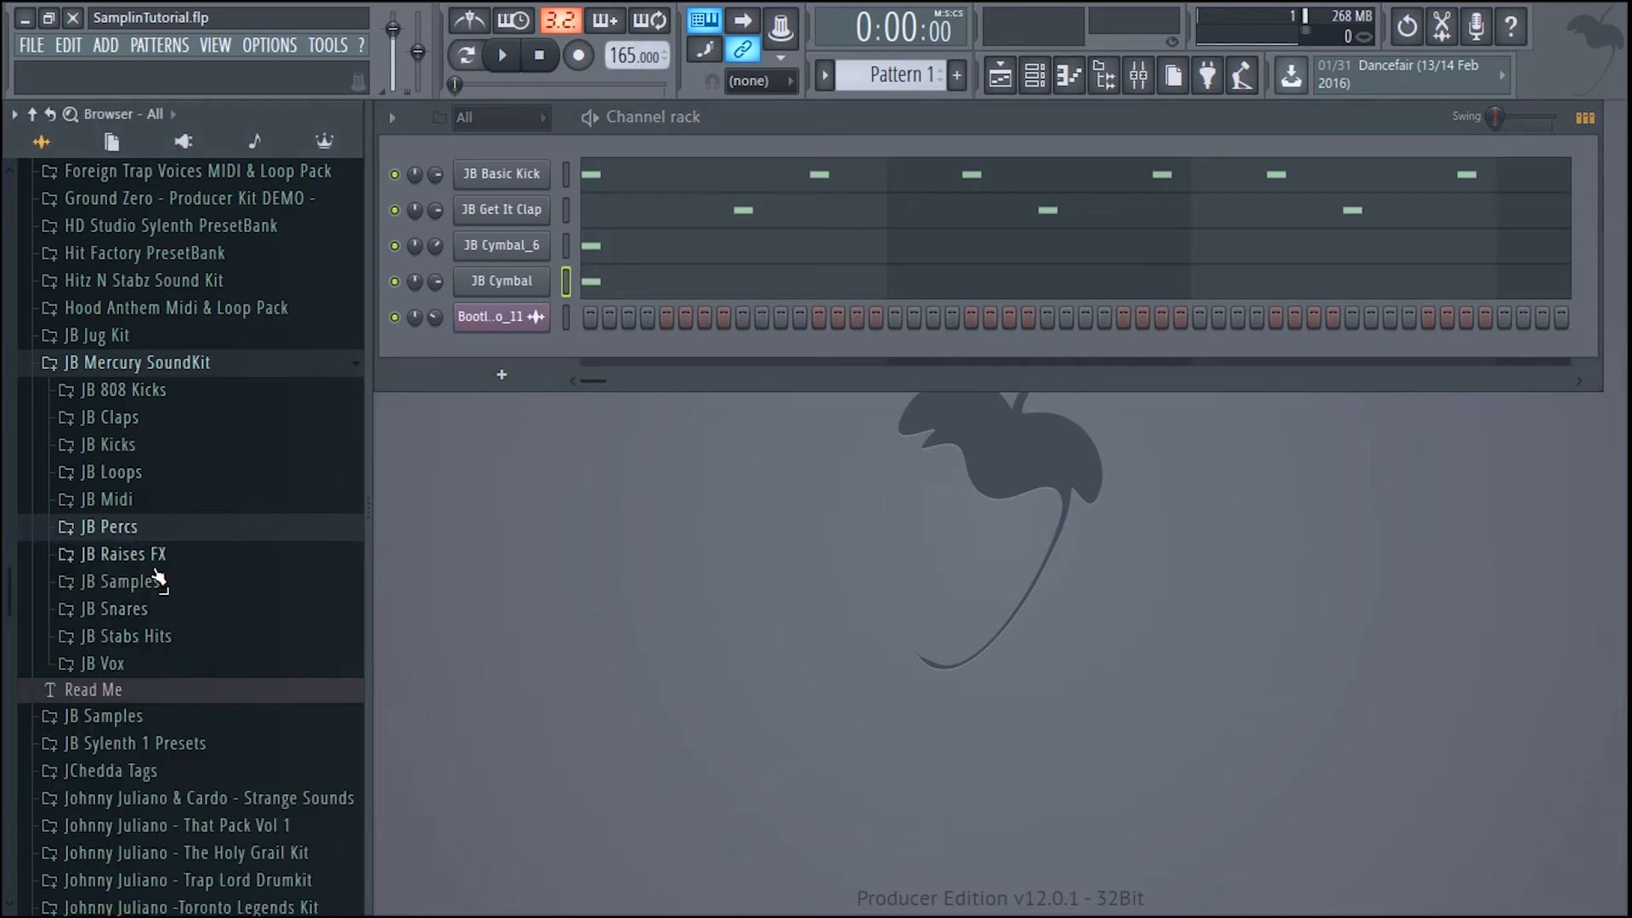
# - Audition the riser and drop samples in the JB Raises FX folder, from JB Bendy Raise through JB Warp Raise
pyautogui.click(143, 554)
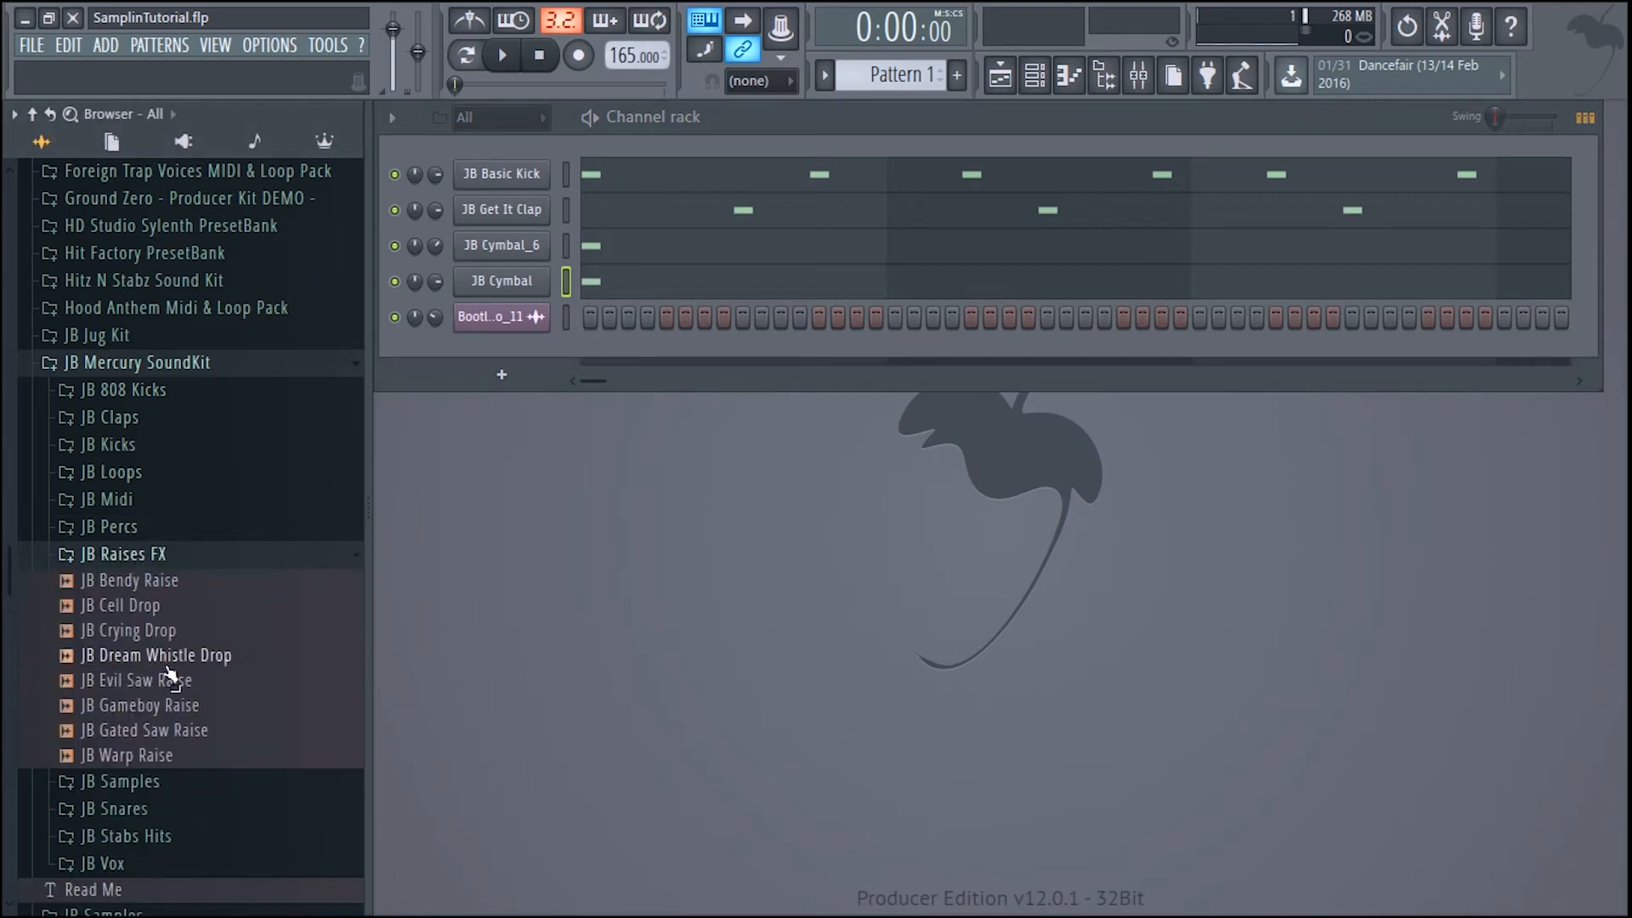
pyautogui.click(167, 729)
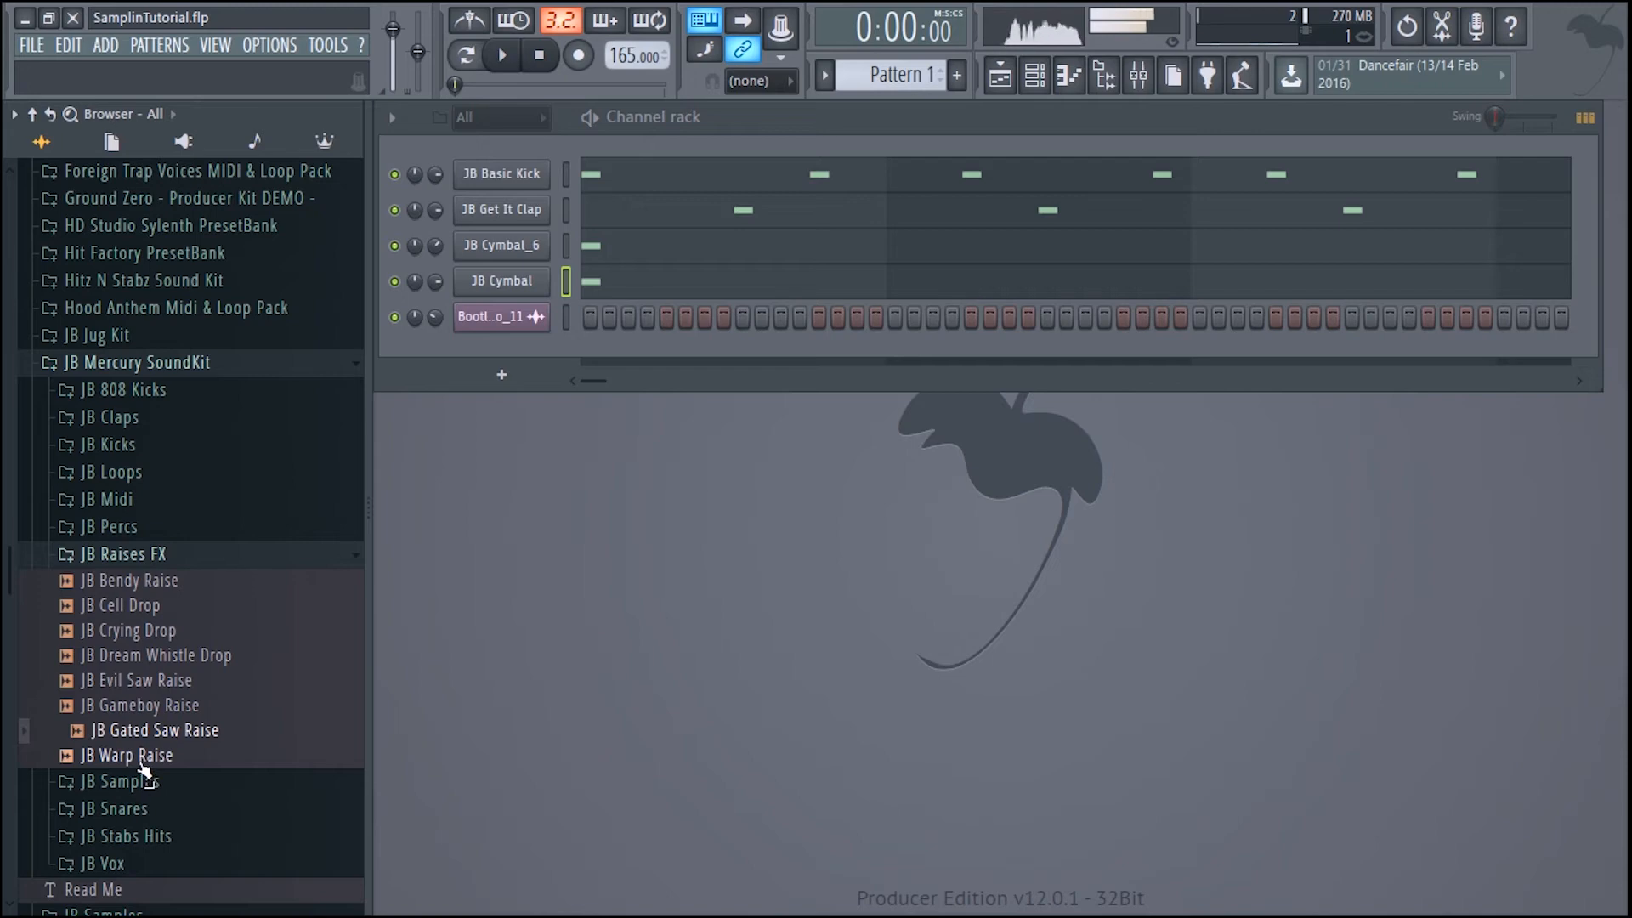
pyautogui.click(141, 758)
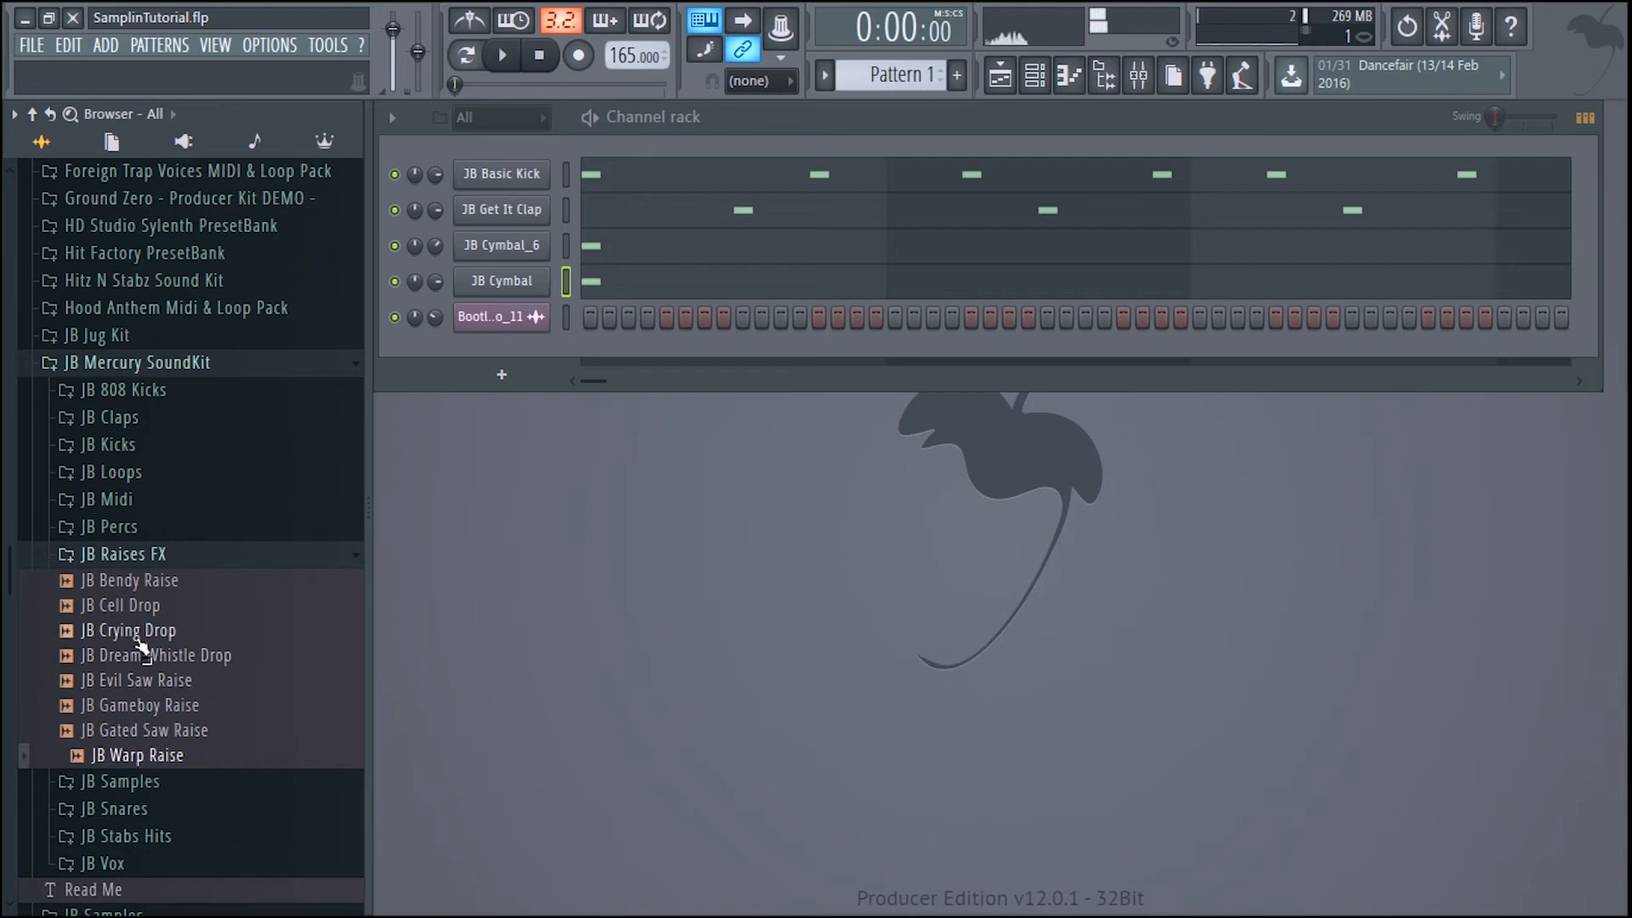
pyautogui.click(141, 605)
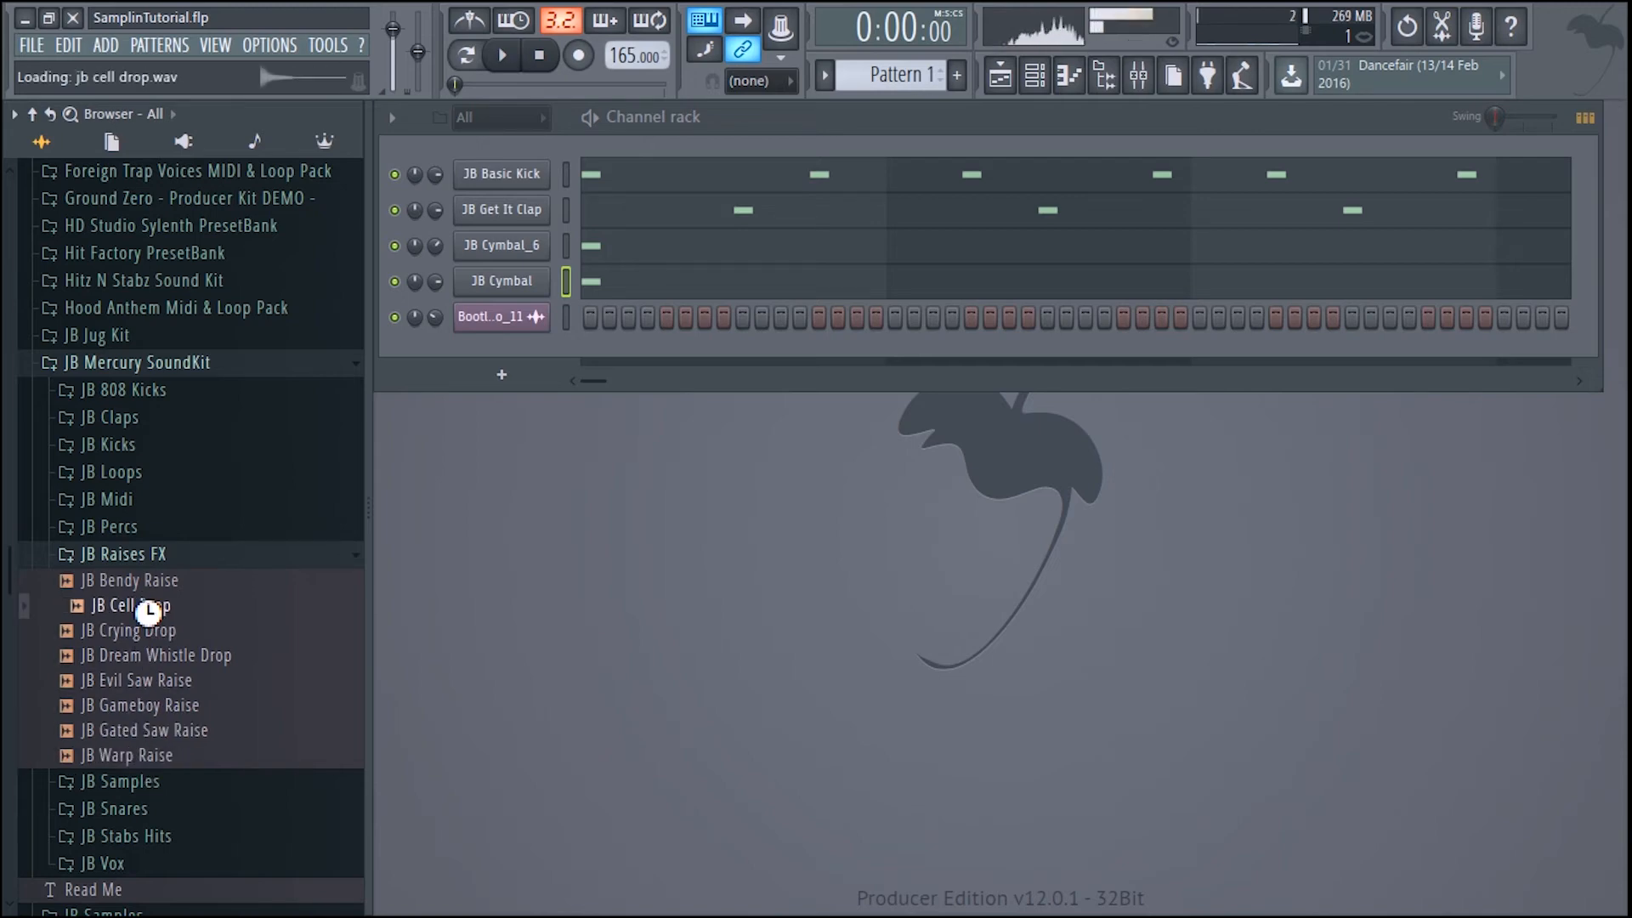
pyautogui.press('Up')
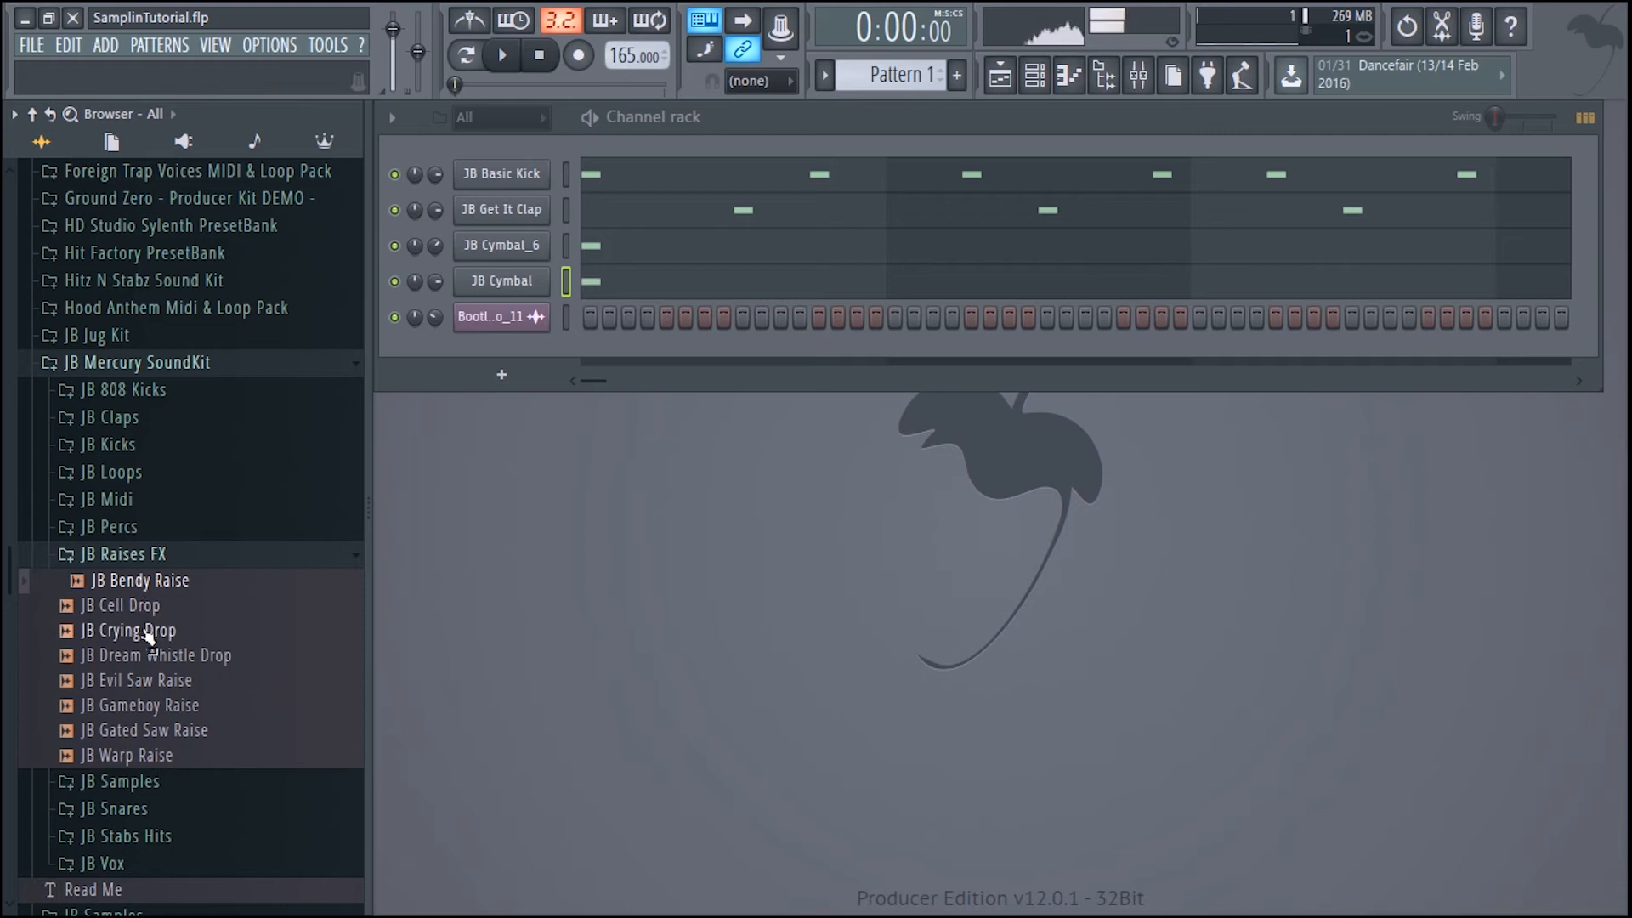
pyautogui.click(146, 631)
pyautogui.click(147, 655)
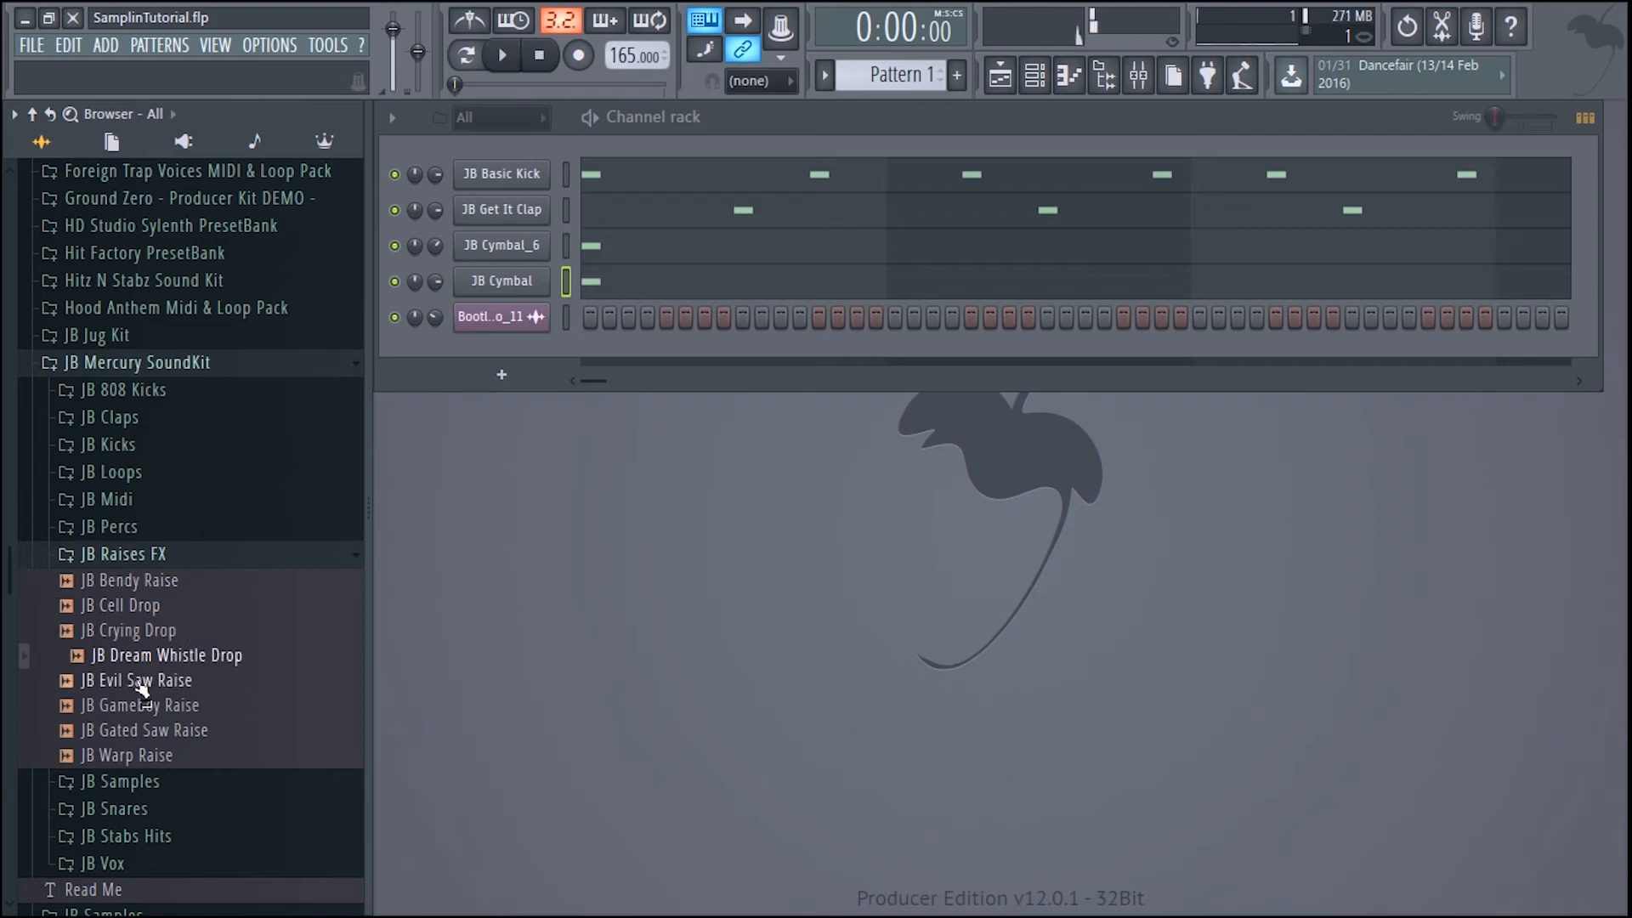
pyautogui.click(142, 682)
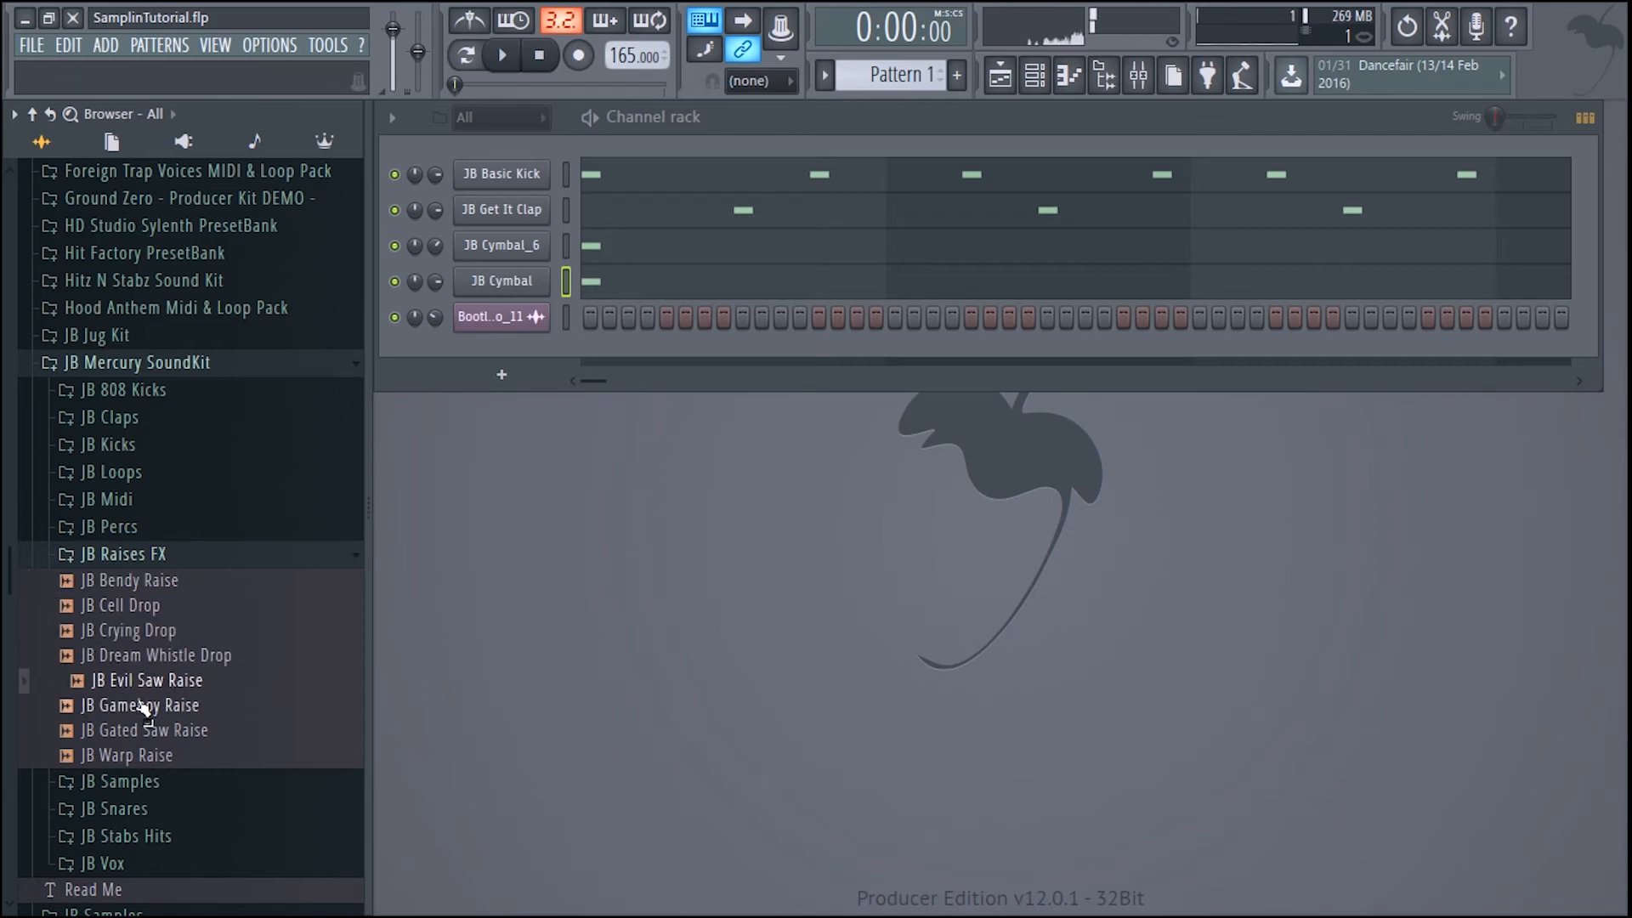
pyautogui.click(144, 708)
pyautogui.click(142, 730)
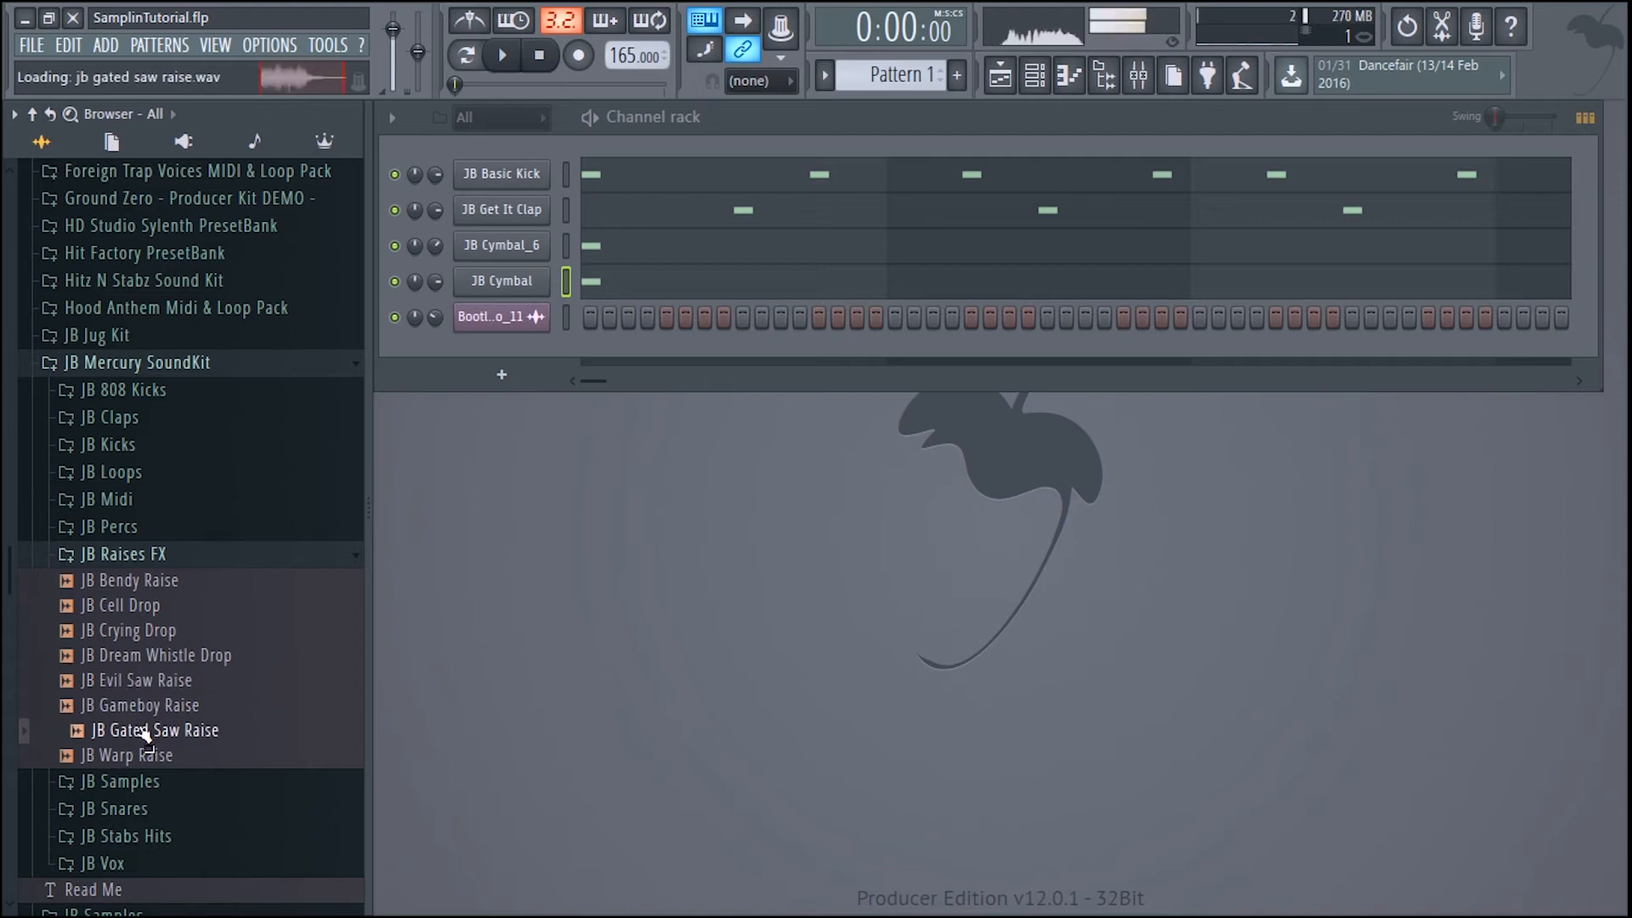
pyautogui.click(147, 754)
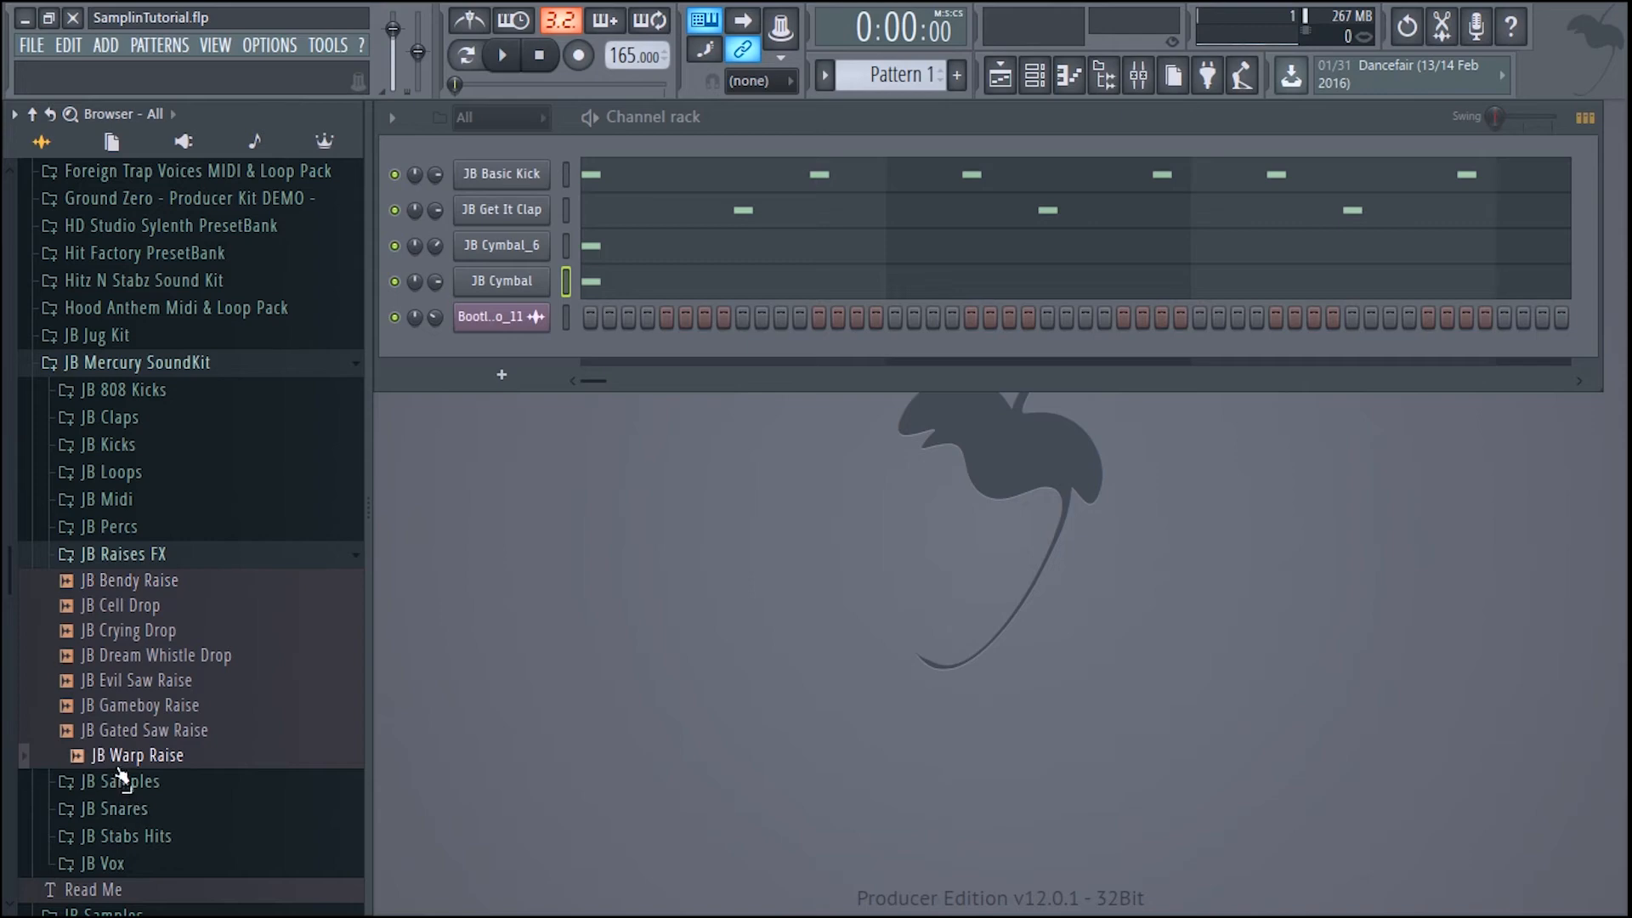
# - Add JB Warp Raise as a new channel above the Bootleg Cuts clip and look over its sample settings
pyautogui.moveTo(121, 763); pyautogui.dragTo(503, 303)
pyautogui.rightClick(498, 317)
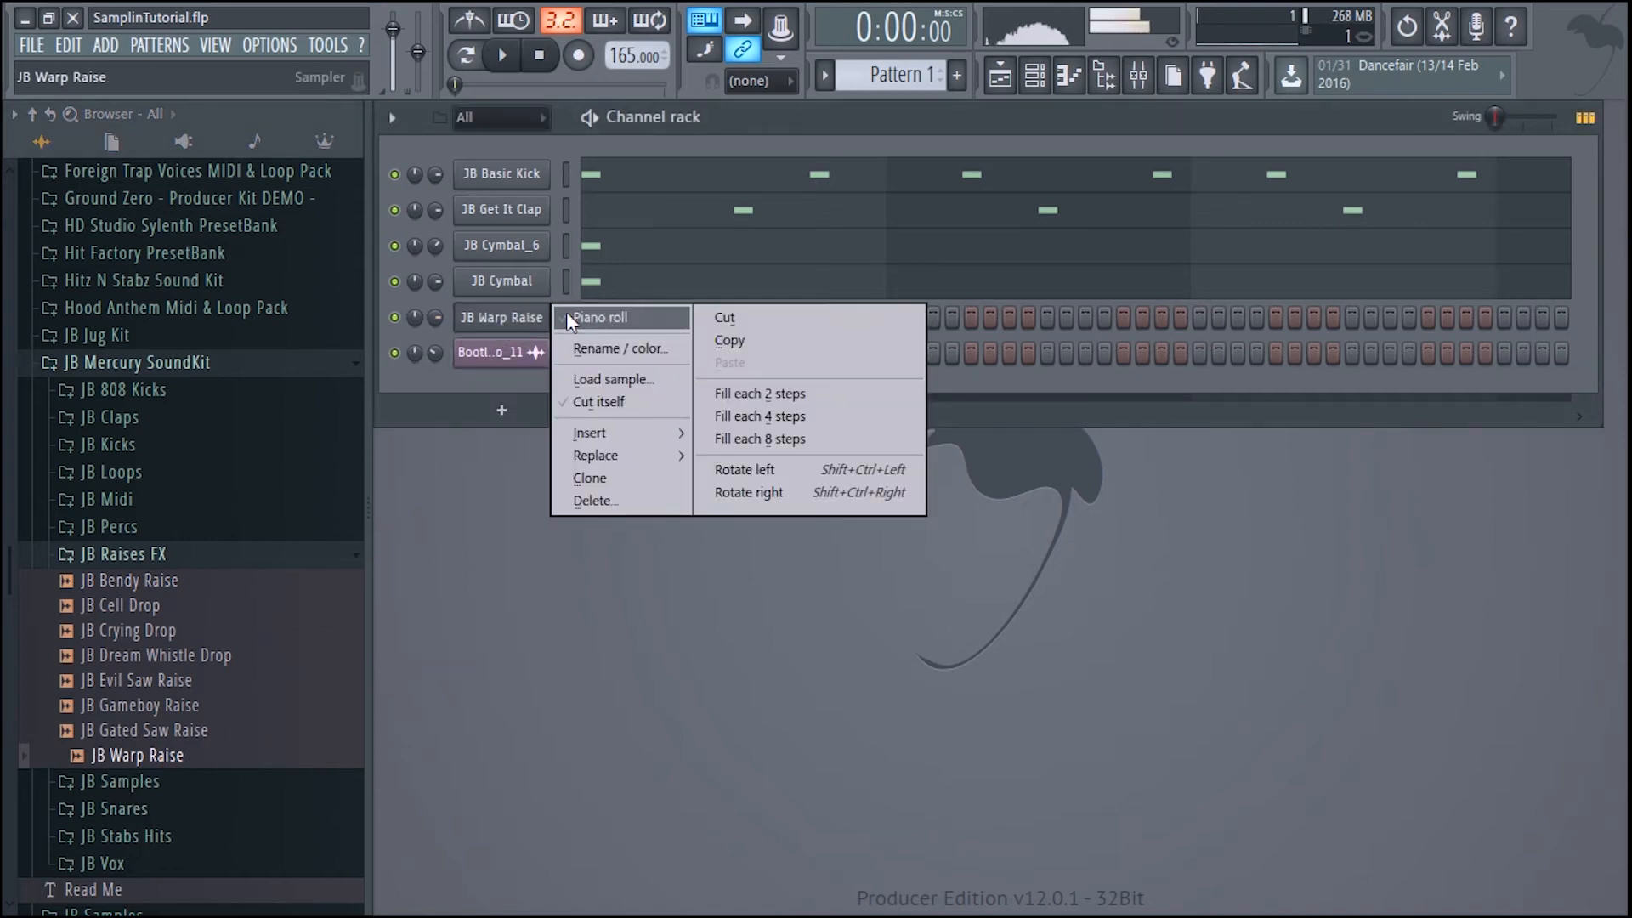
pyautogui.click(566, 313)
pyautogui.click(519, 318)
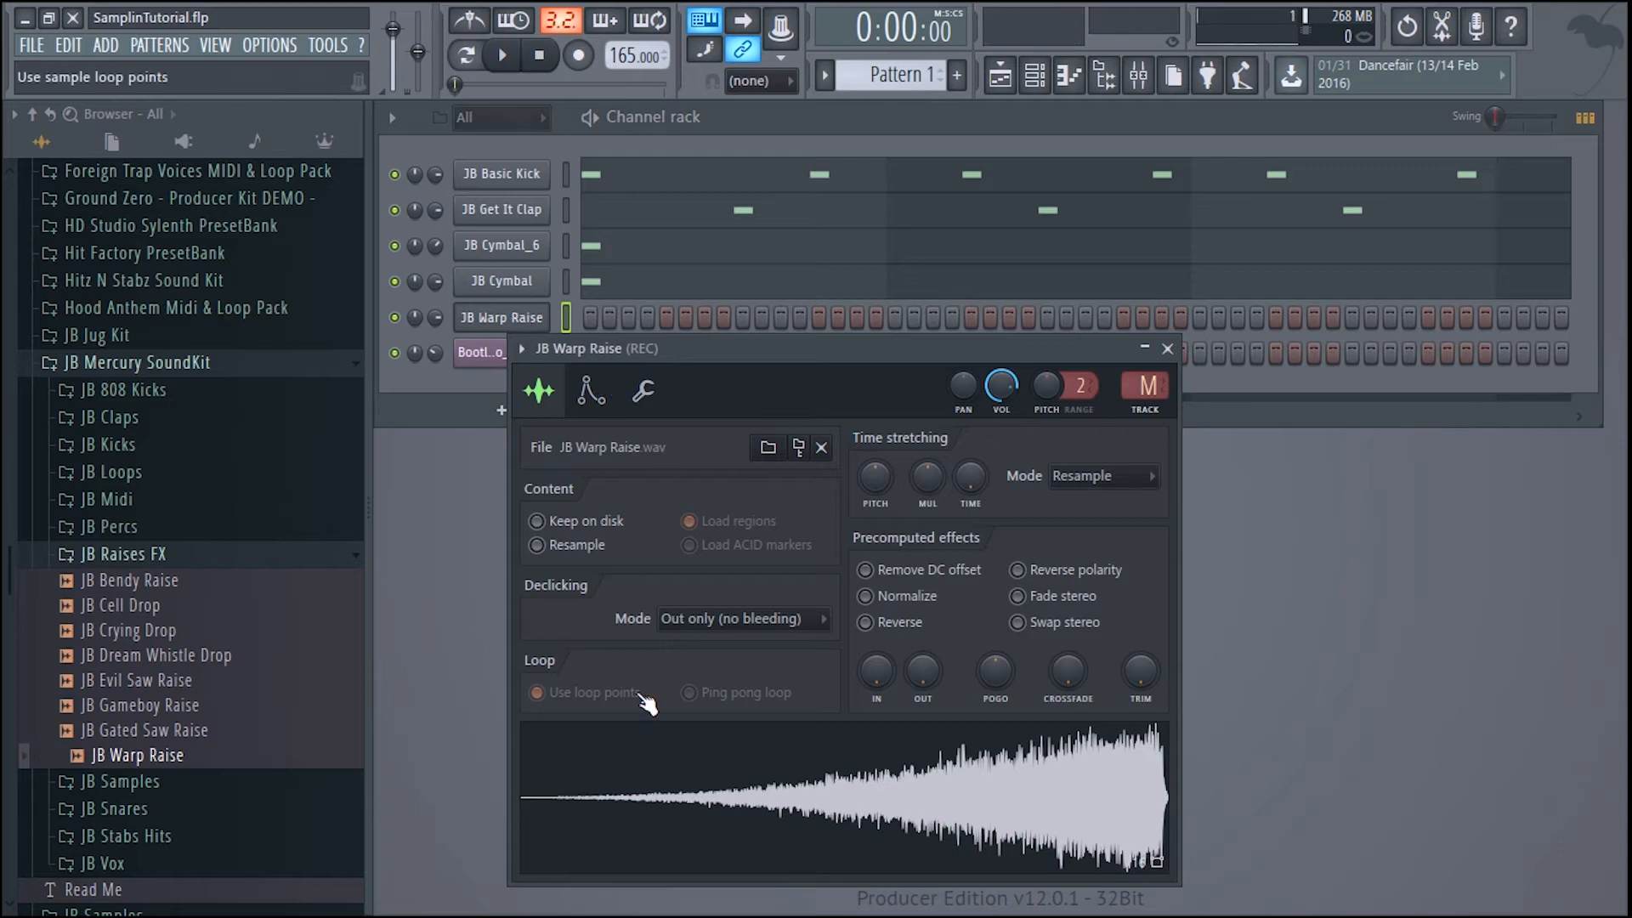
pyautogui.click(1166, 348)
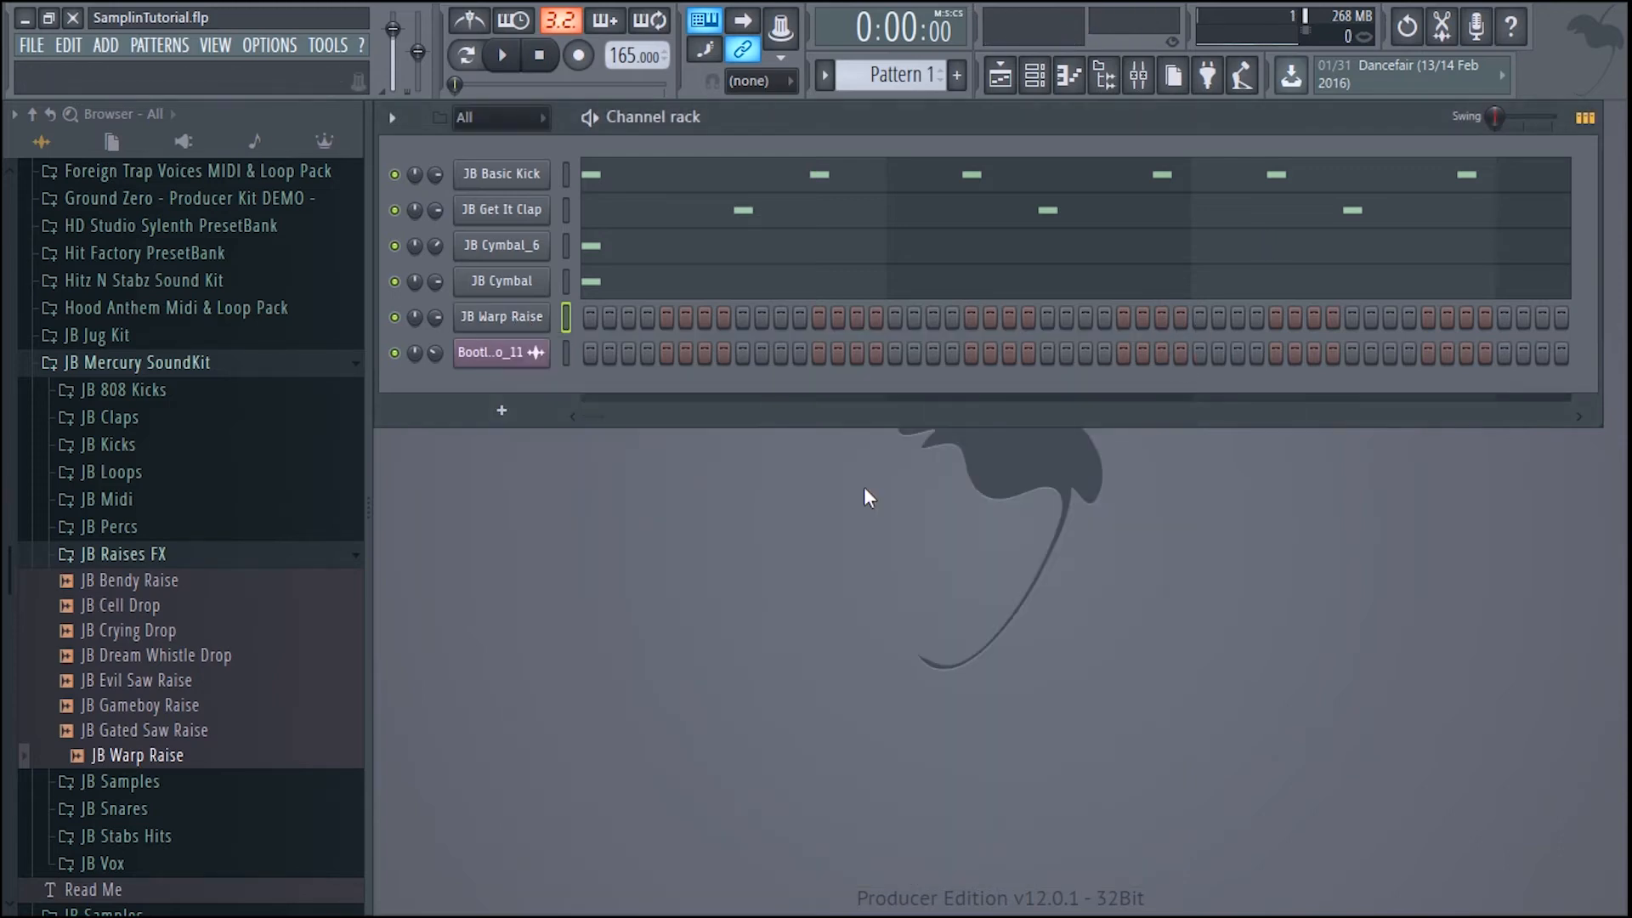
# - Place a C5 note at the start of bar 7 in the JB Warp Raise piano roll and close it
pyautogui.rightClick(488, 323)
pyautogui.click(634, 313)
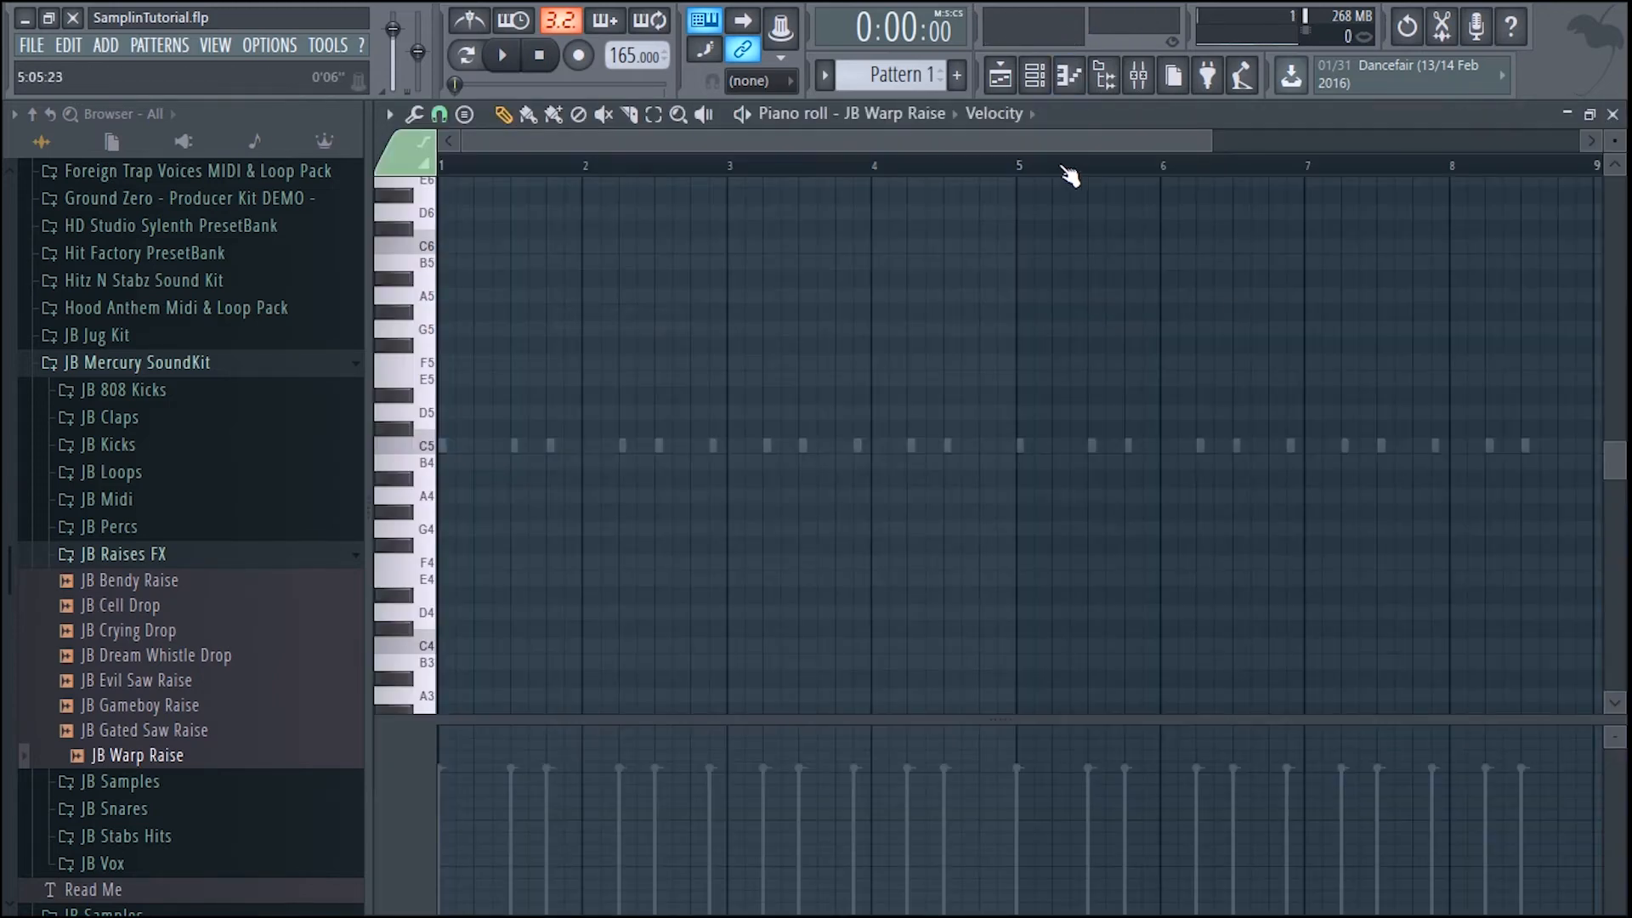
pyautogui.moveTo(1053, 147); pyautogui.dragTo(1372, 146)
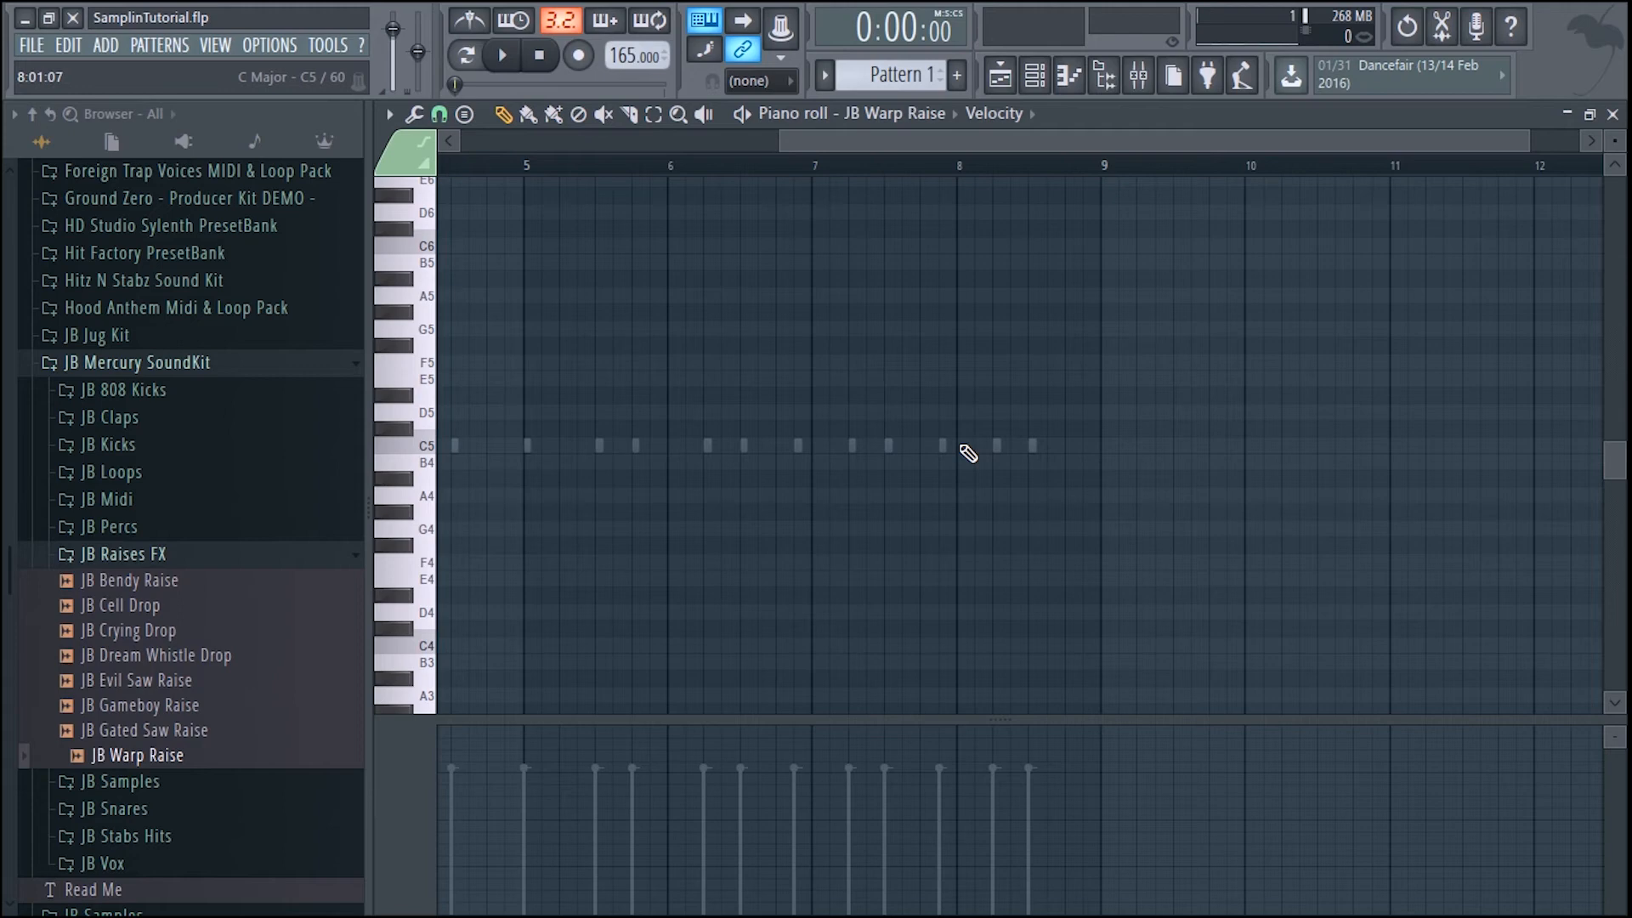
pyautogui.click(816, 445)
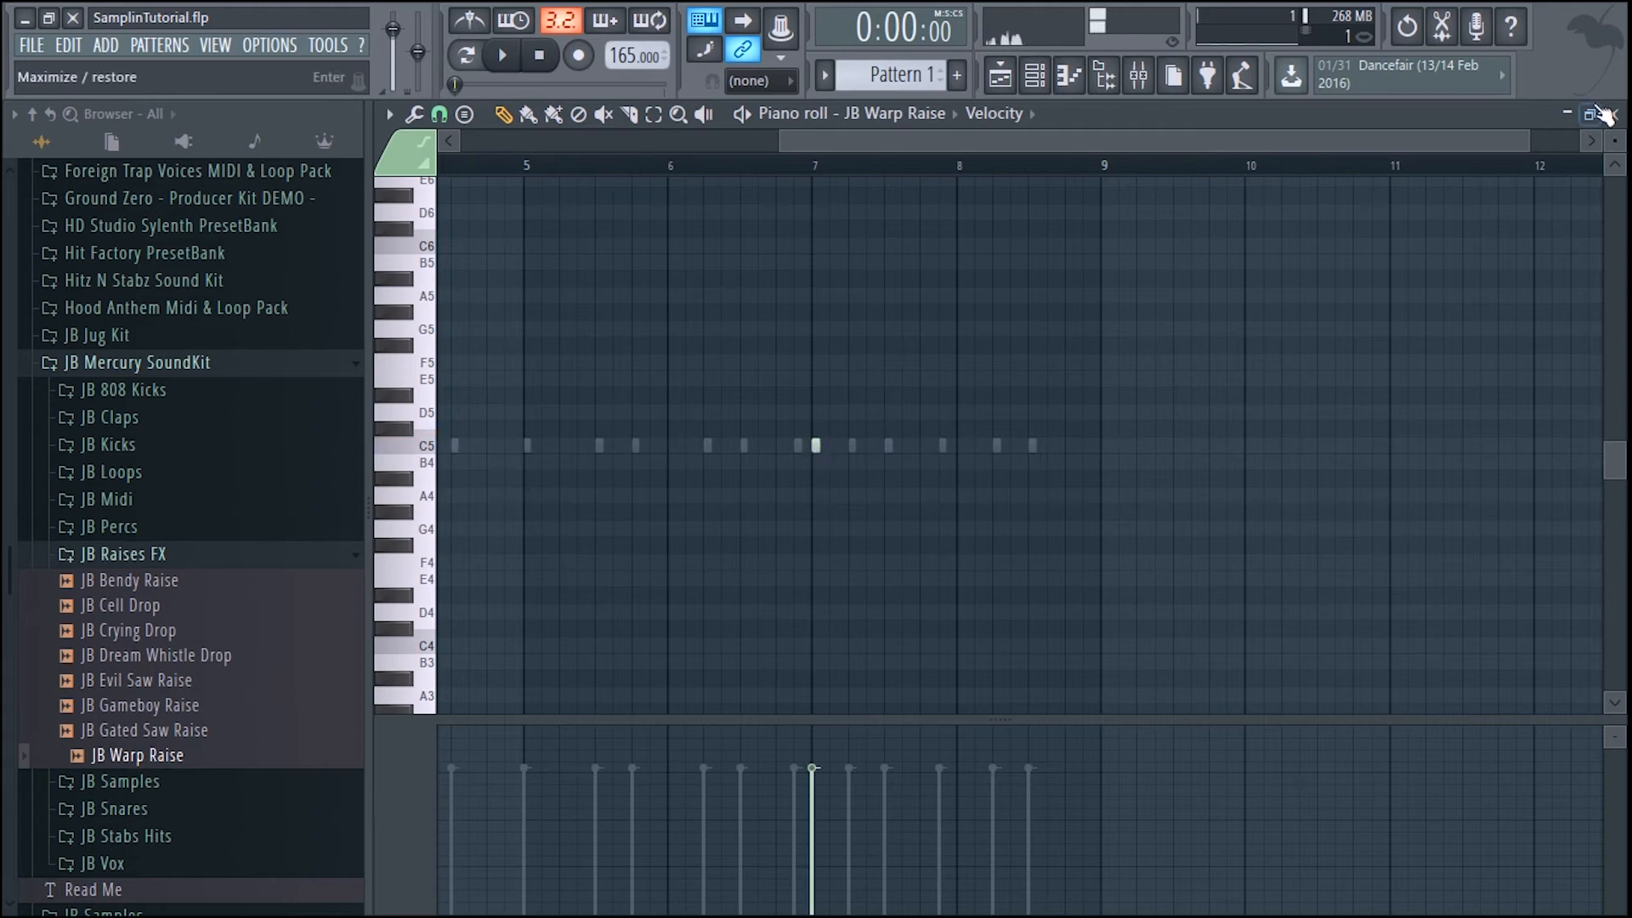
pyautogui.click(1611, 113)
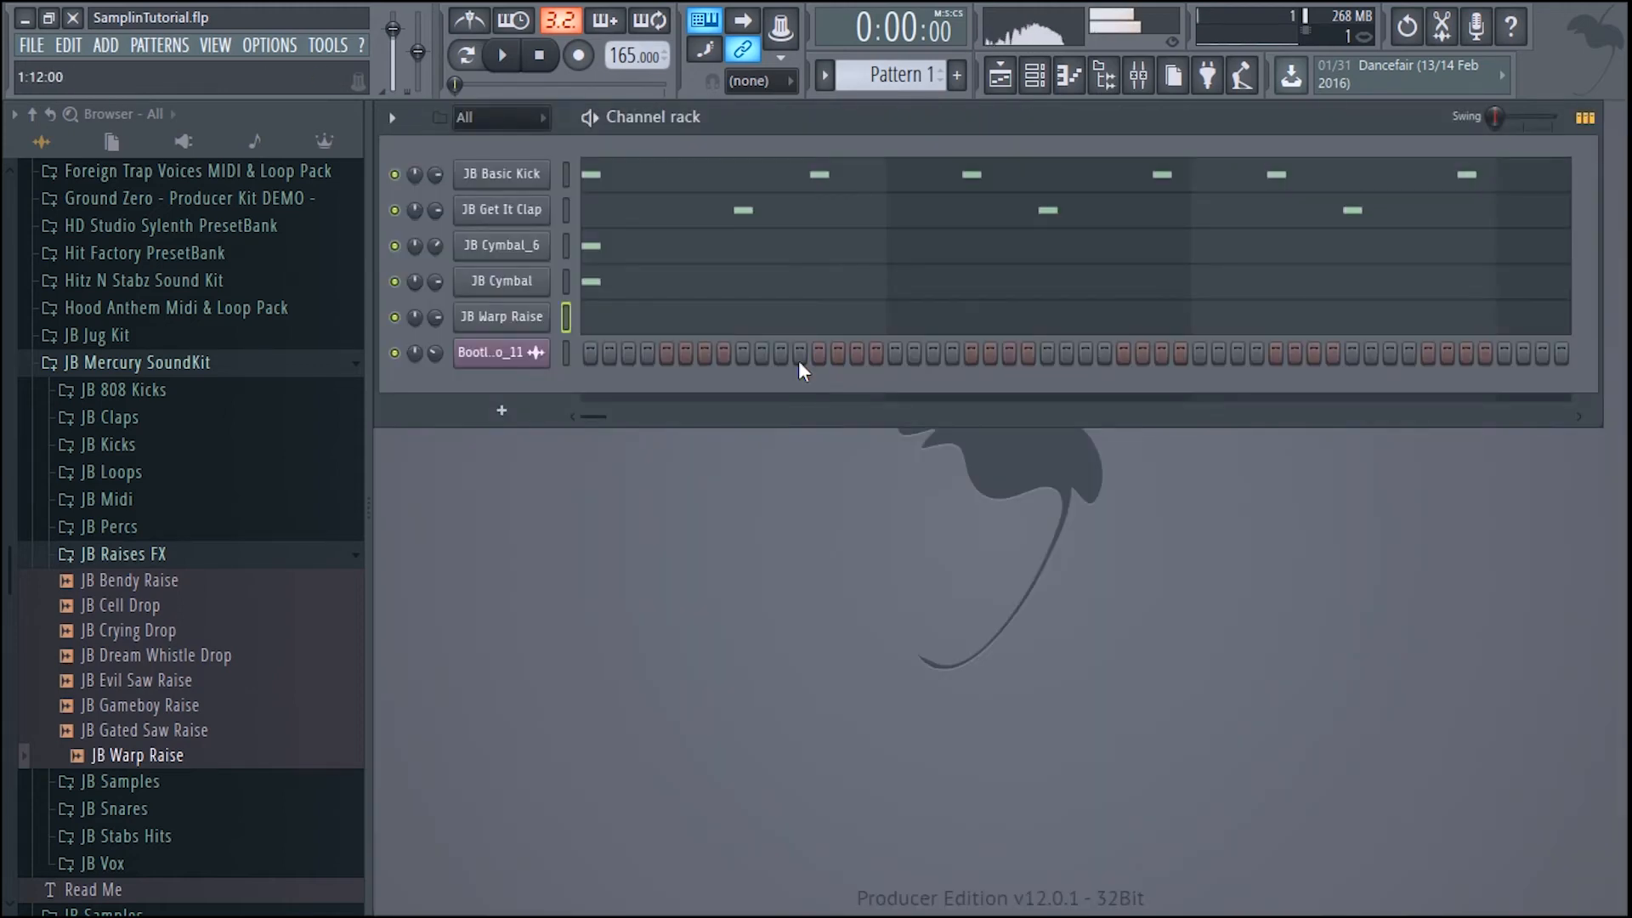
# - Time-stretch JB Warp Raise with Autodetect, entering a length of 8 beats, and close the channel settings
pyautogui.click(509, 316)
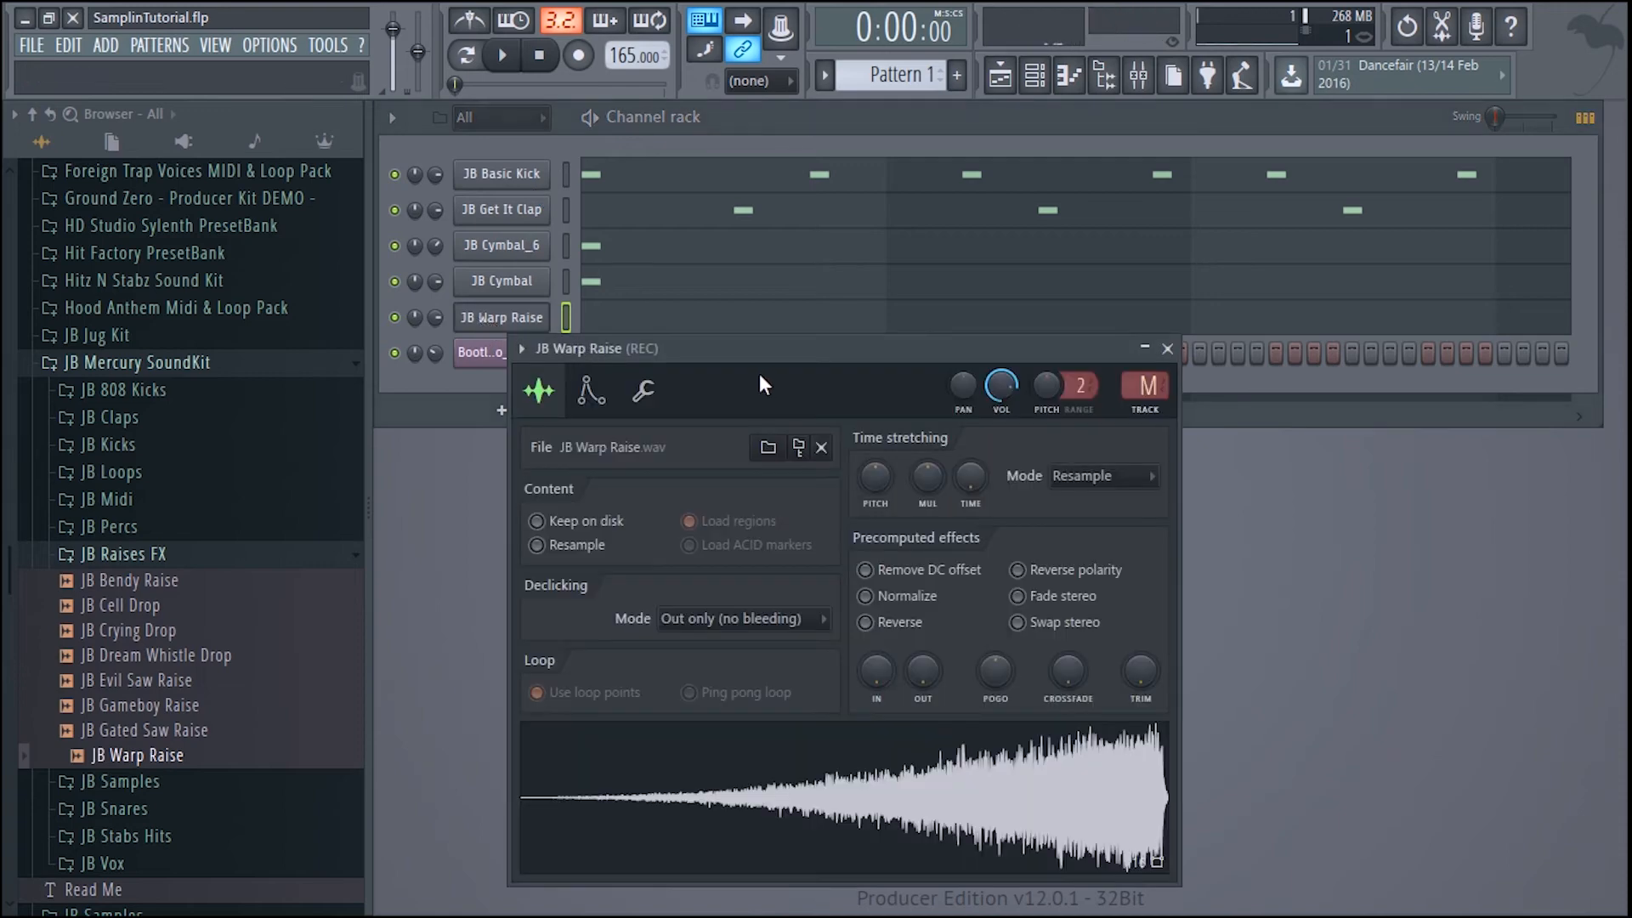
pyautogui.moveTo(934, 357); pyautogui.dragTo(916, 211)
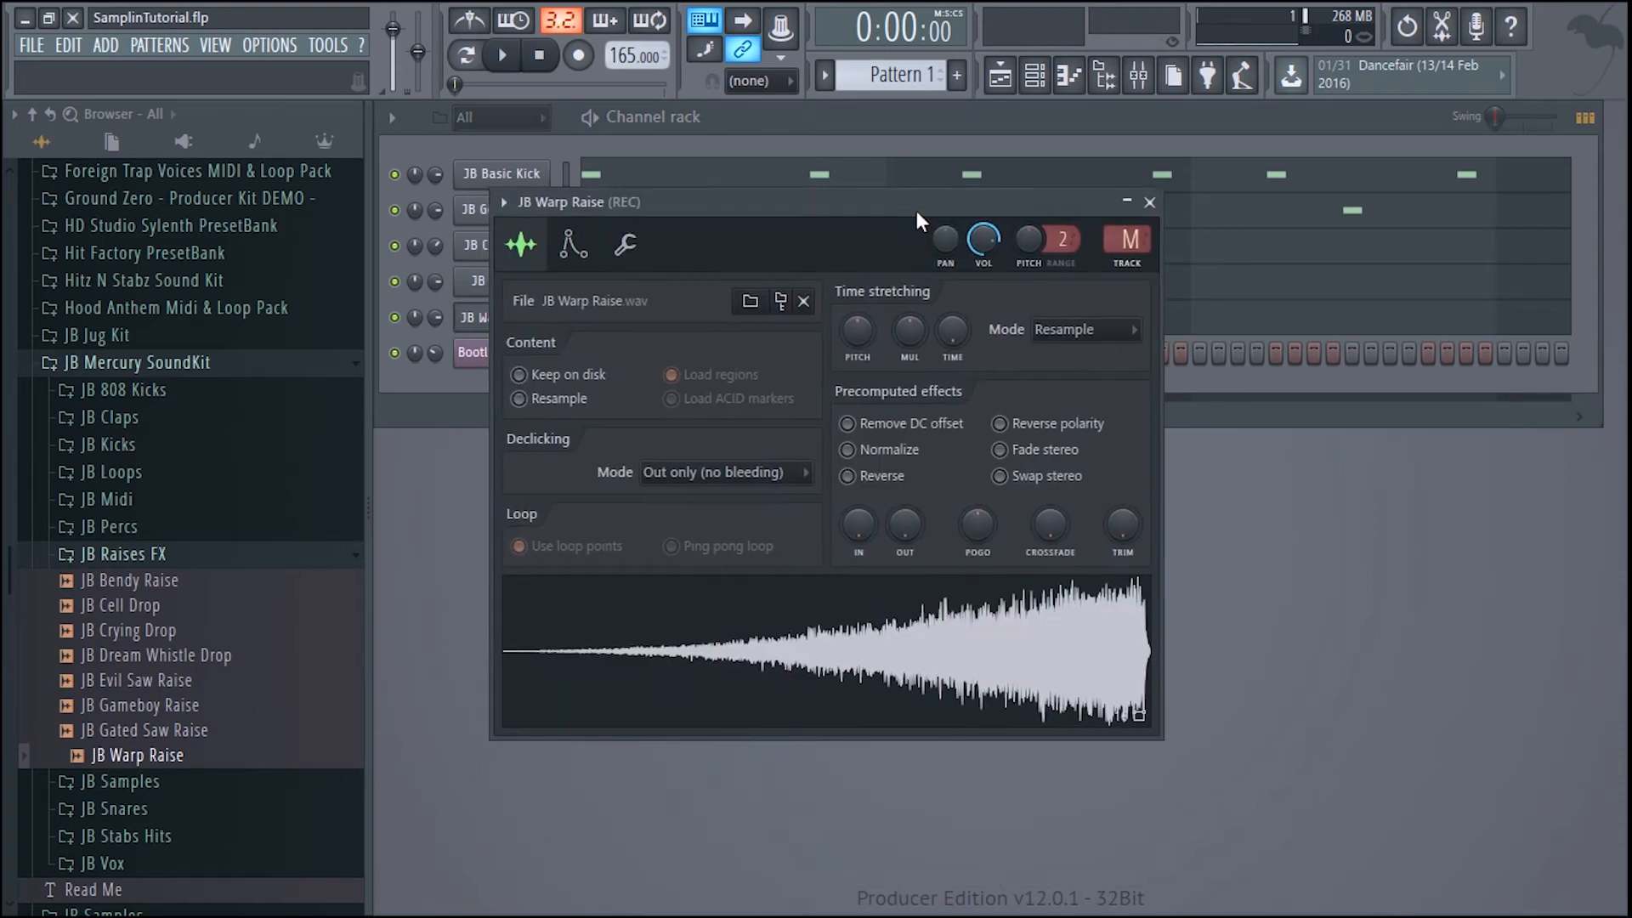
pyautogui.rightClick(955, 331)
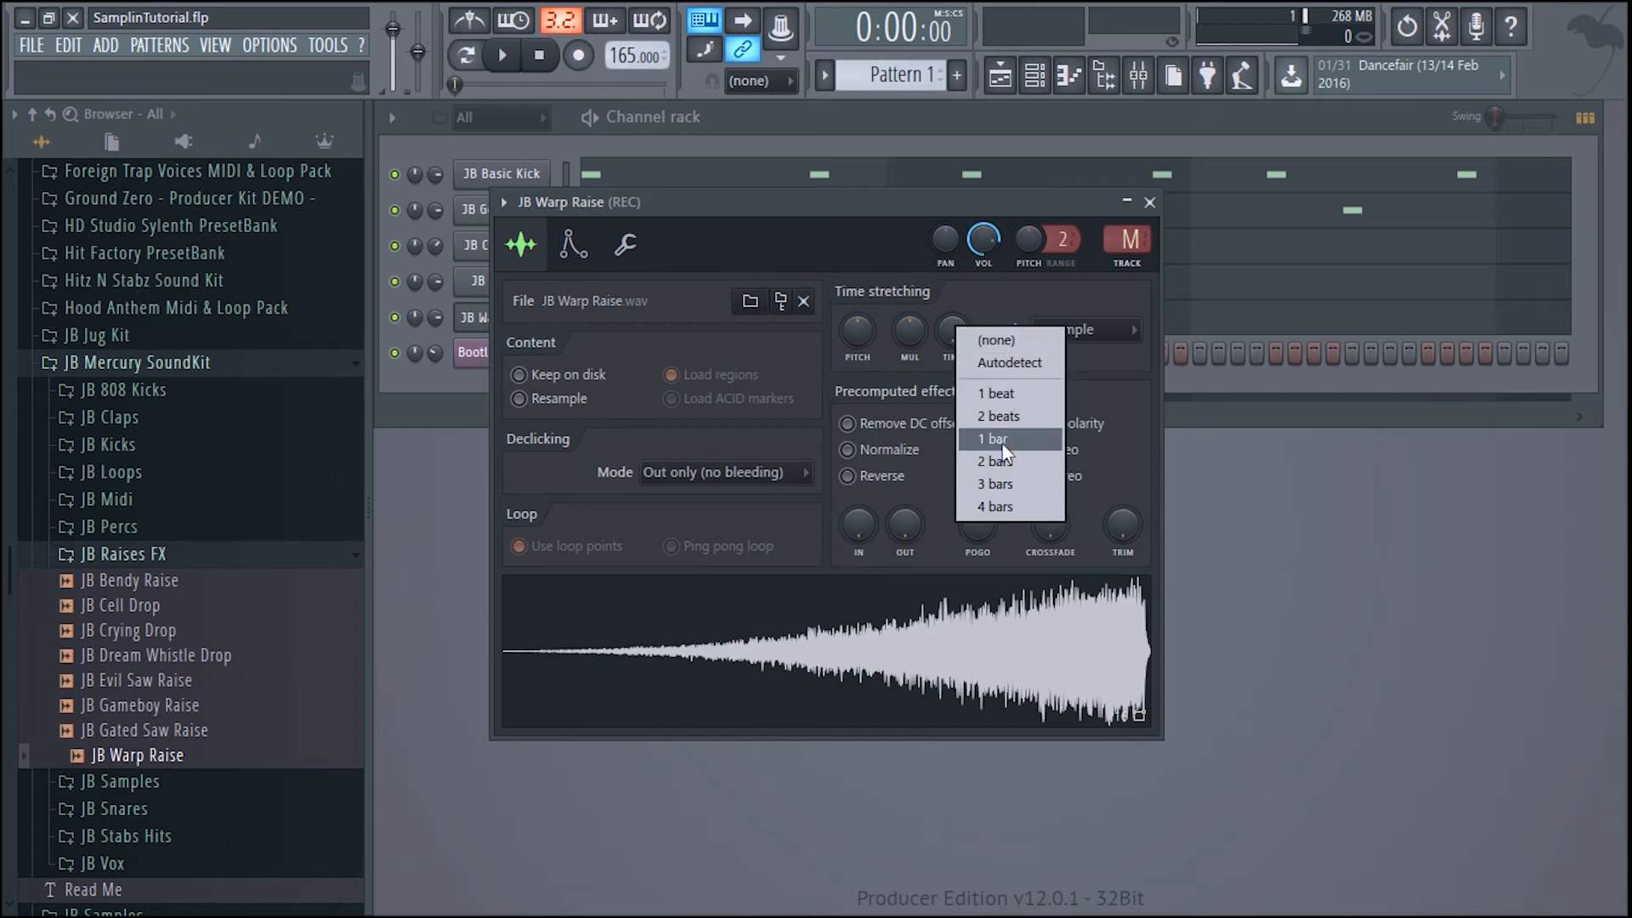
pyautogui.click(1007, 365)
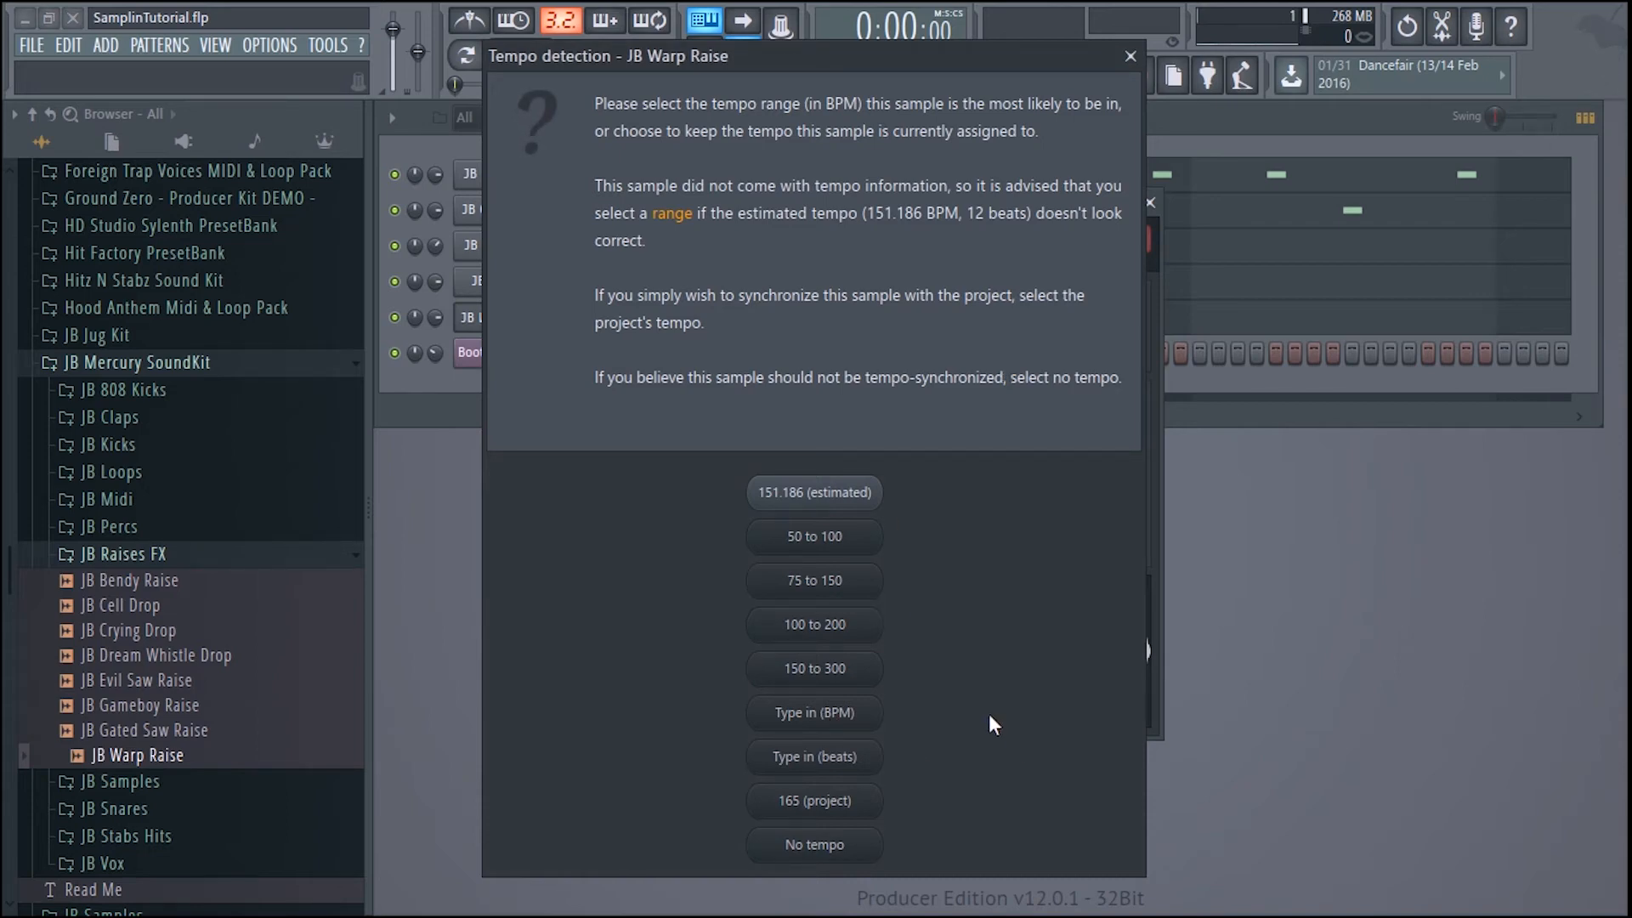
pyautogui.click(832, 759)
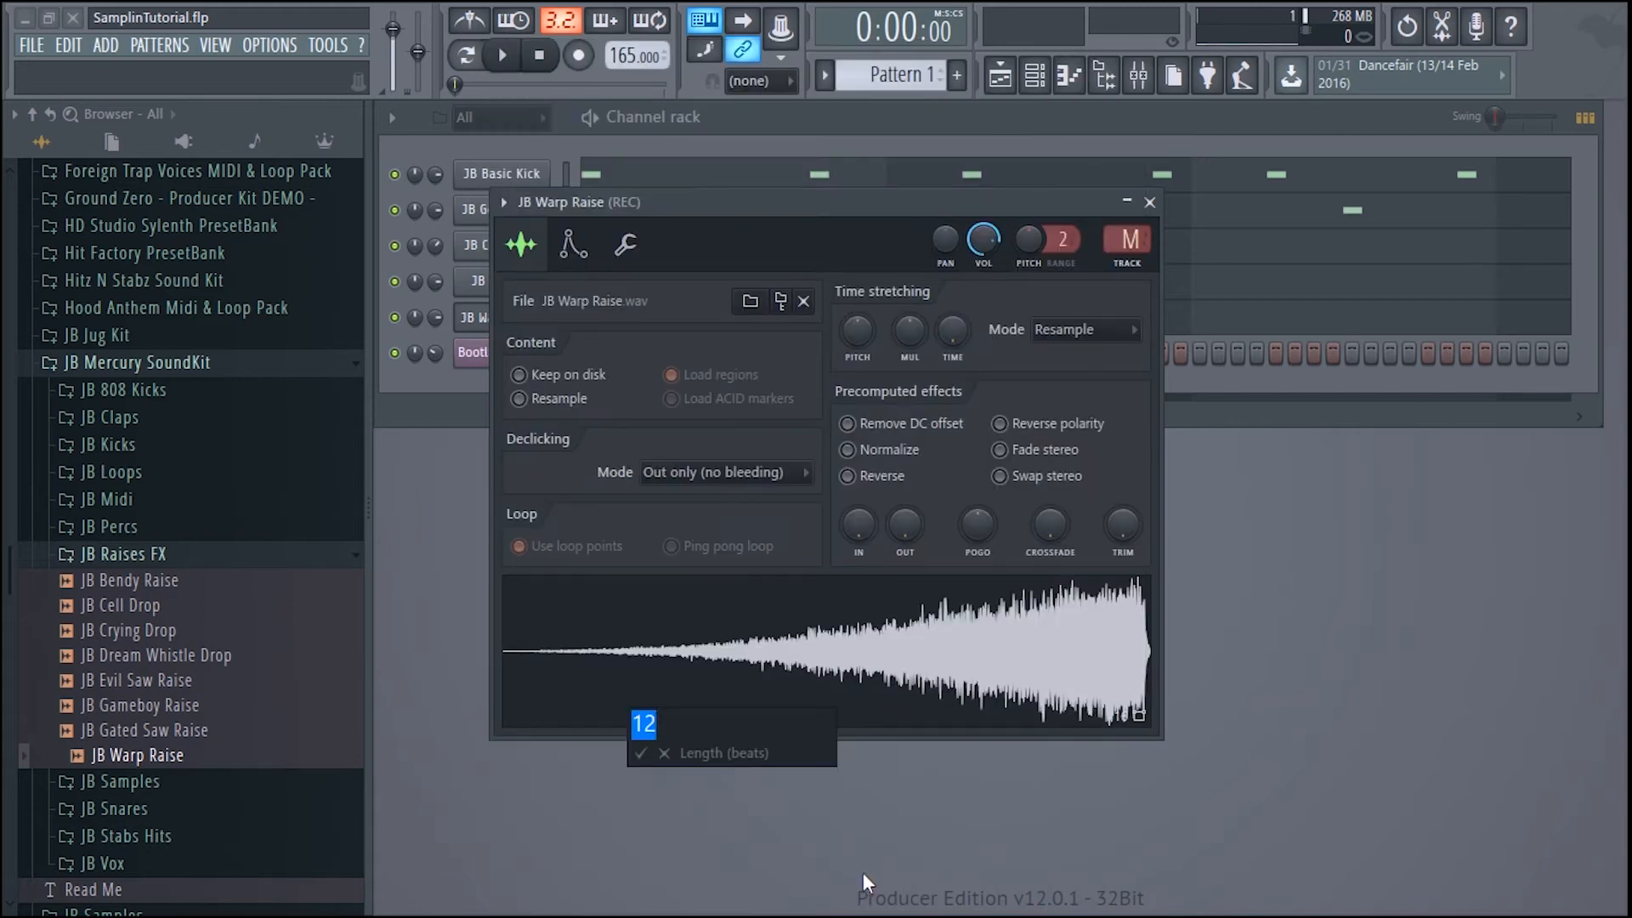
pyautogui.write('8')
pyautogui.press('Return')
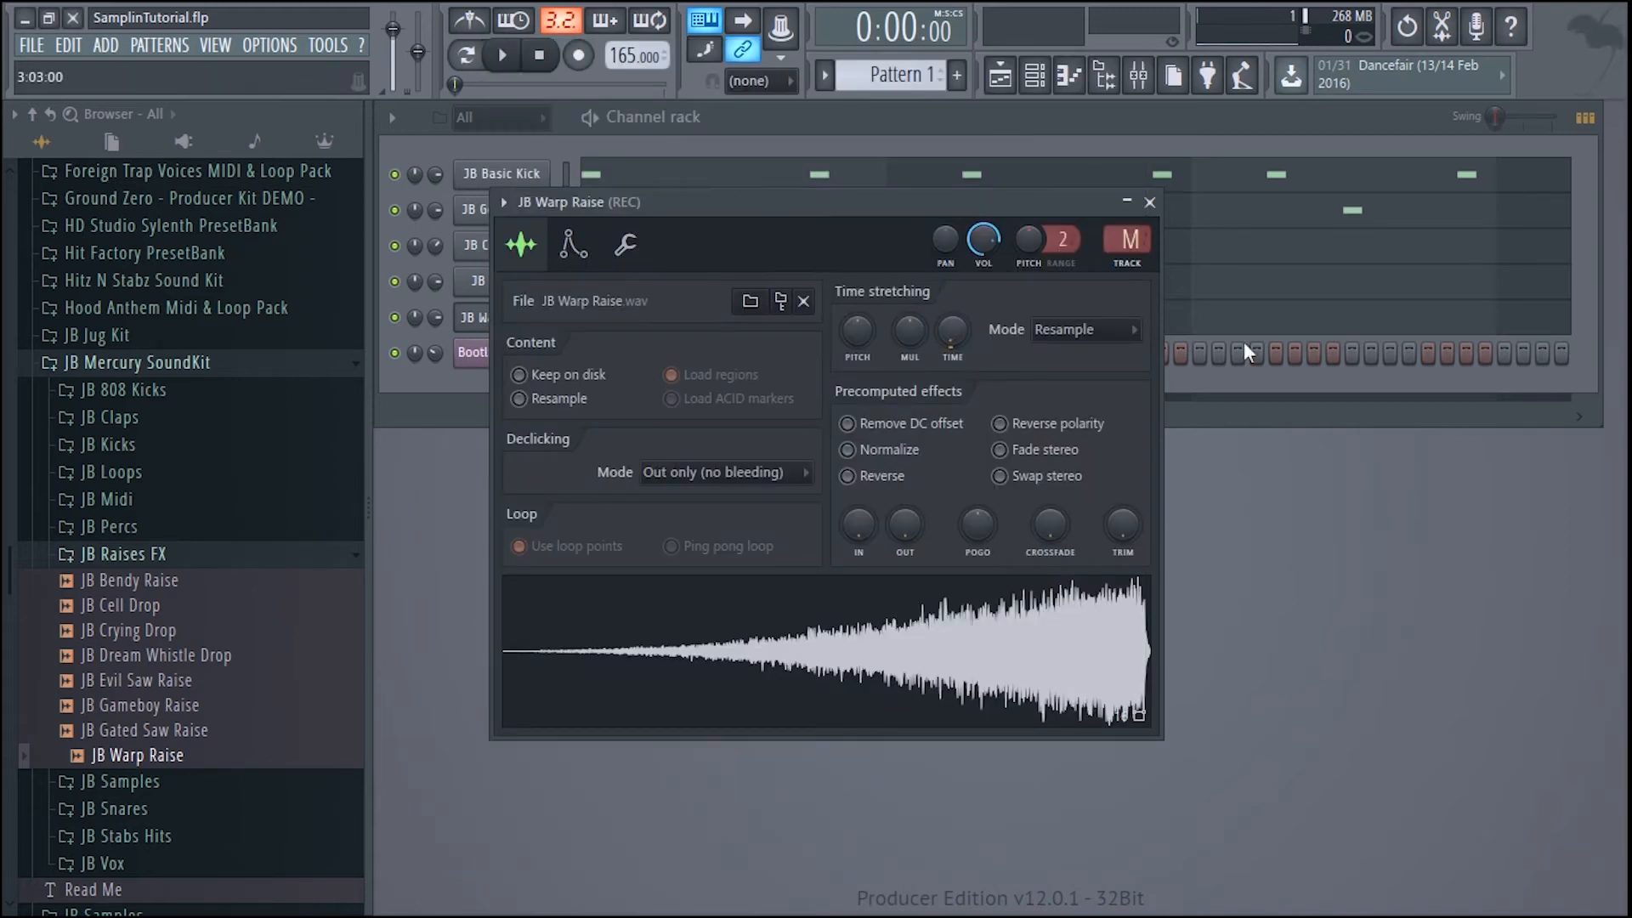
pyautogui.click(1149, 201)
# - Play the pattern from bar 7 in the JB Warp Raise piano roll to hear the stretched riser, and close the piano roll
pyautogui.rightClick(517, 321)
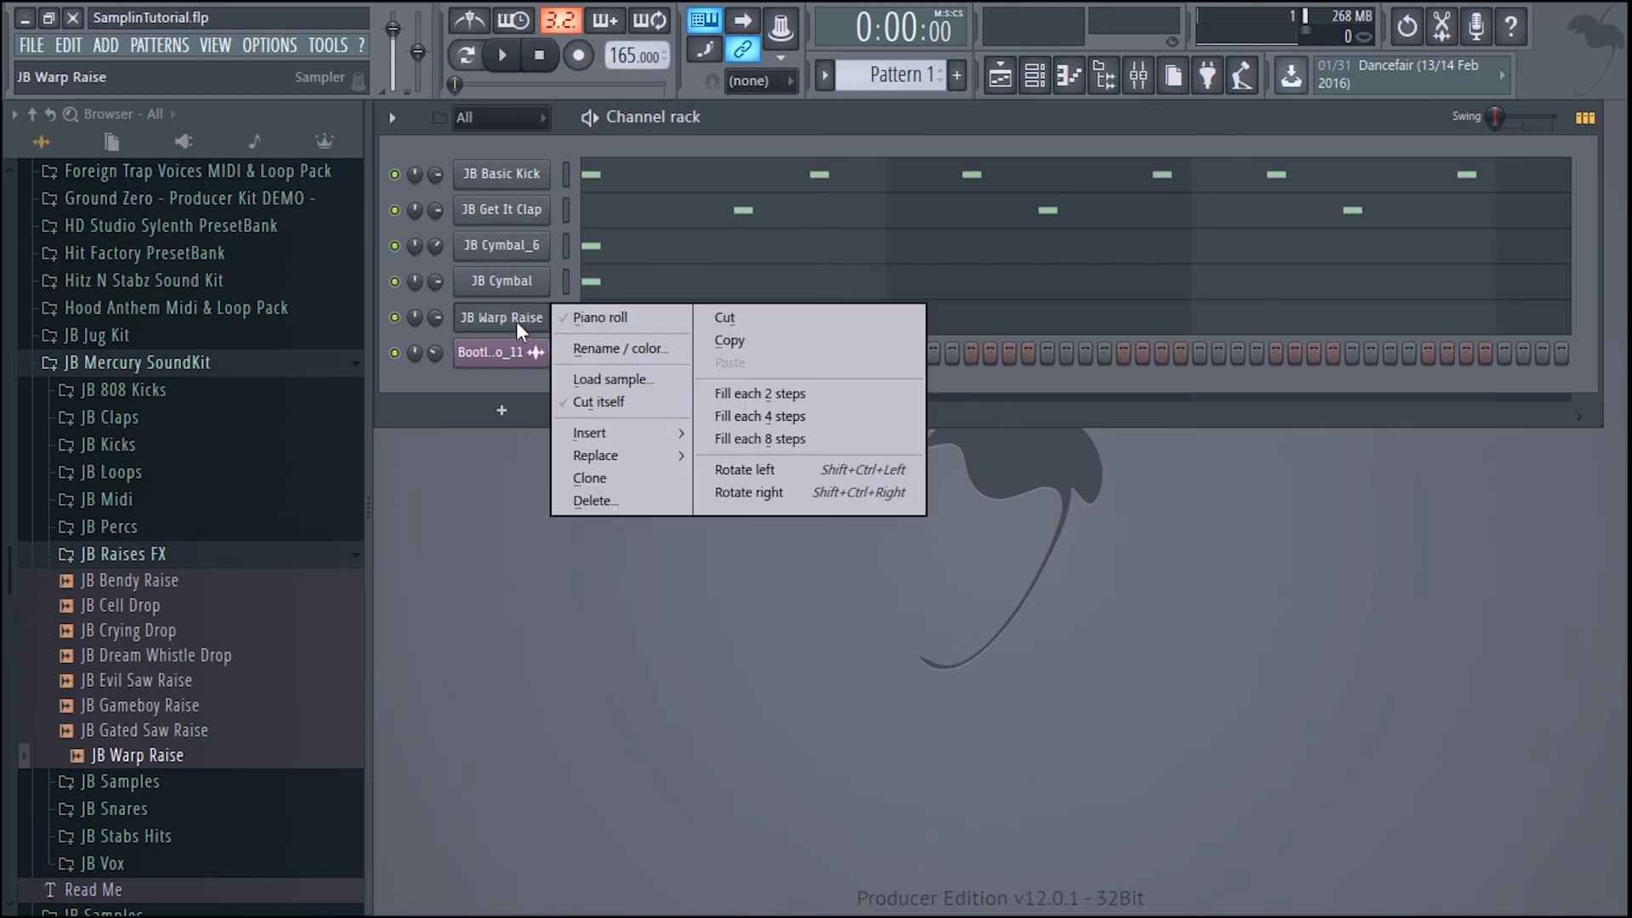
pyautogui.click(608, 320)
pyautogui.click(1308, 167)
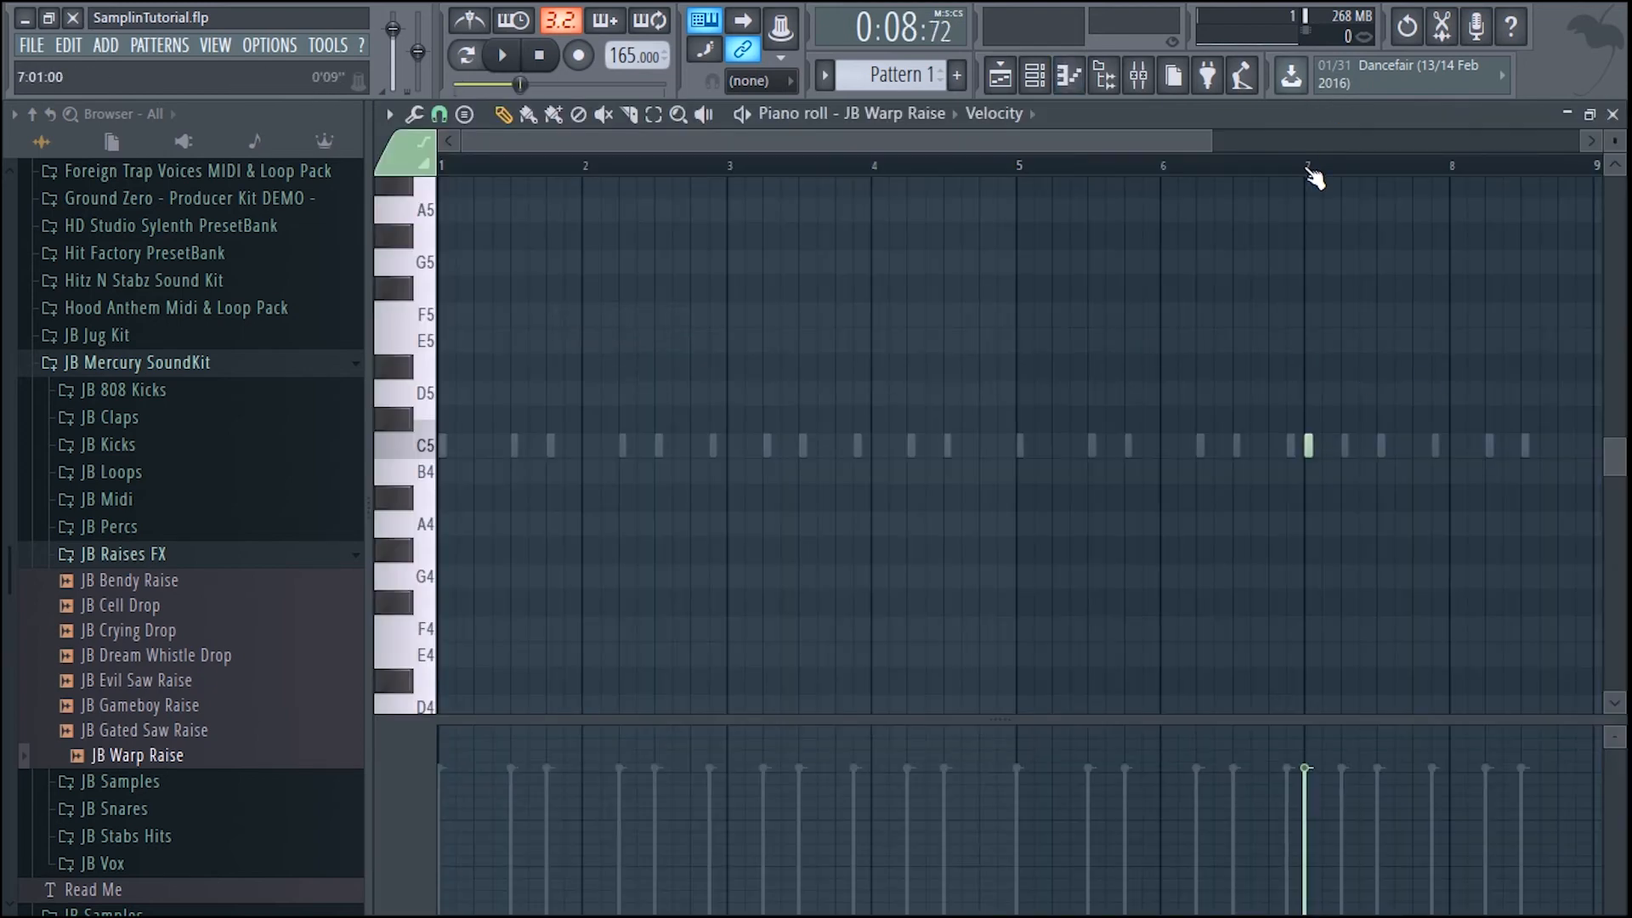
pyautogui.press('space')
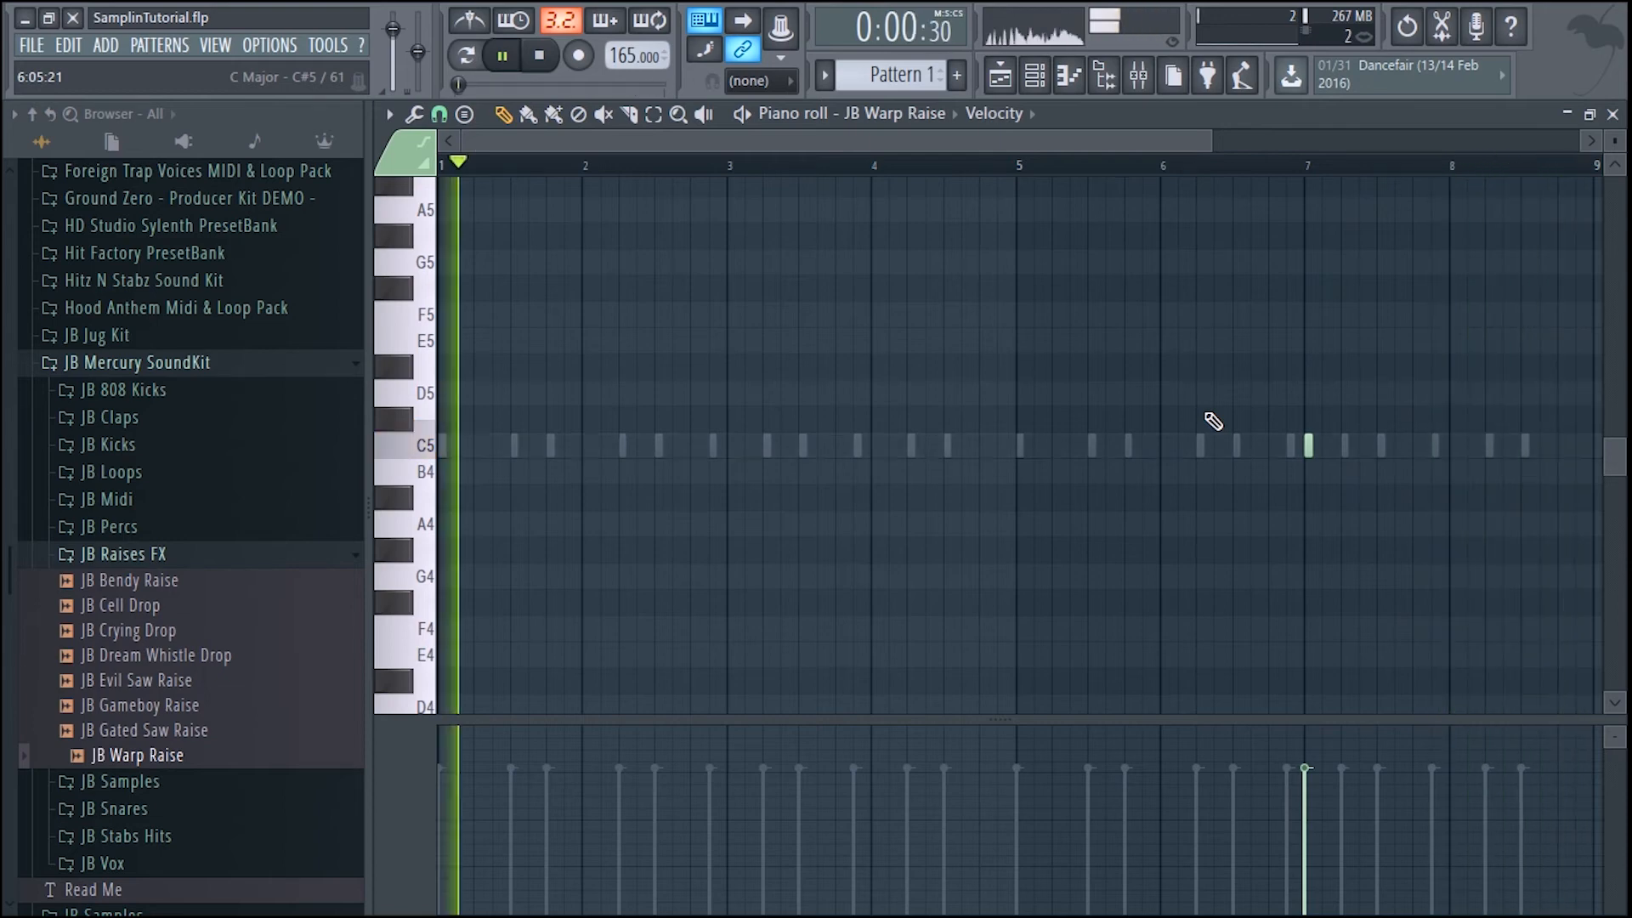
pyautogui.press('space')
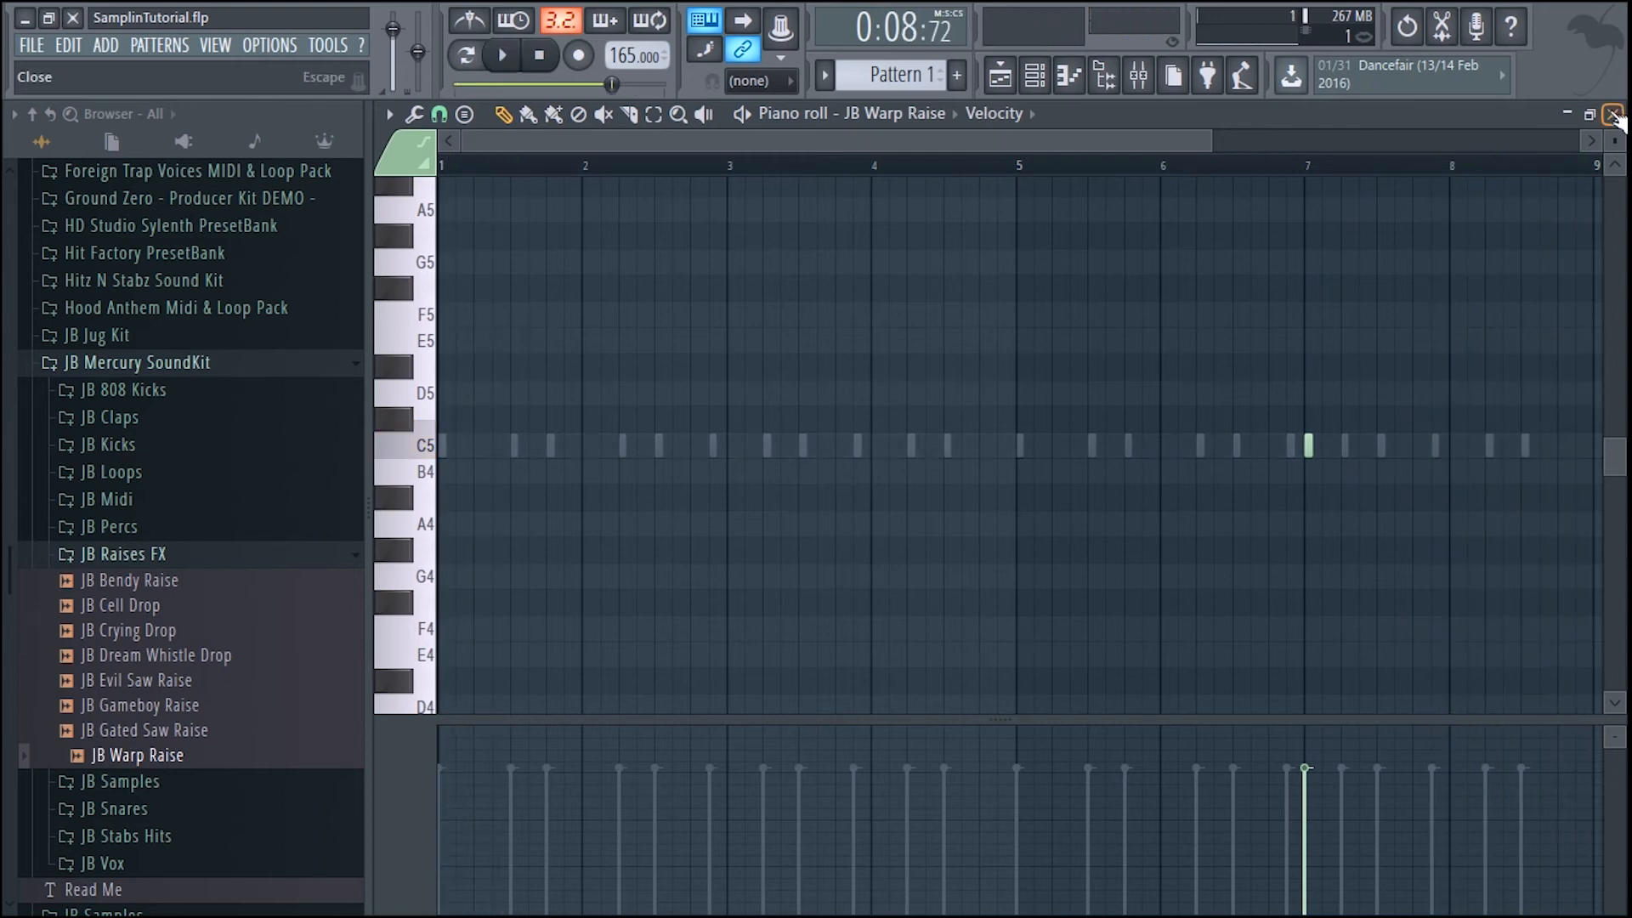
pyautogui.click(1612, 114)
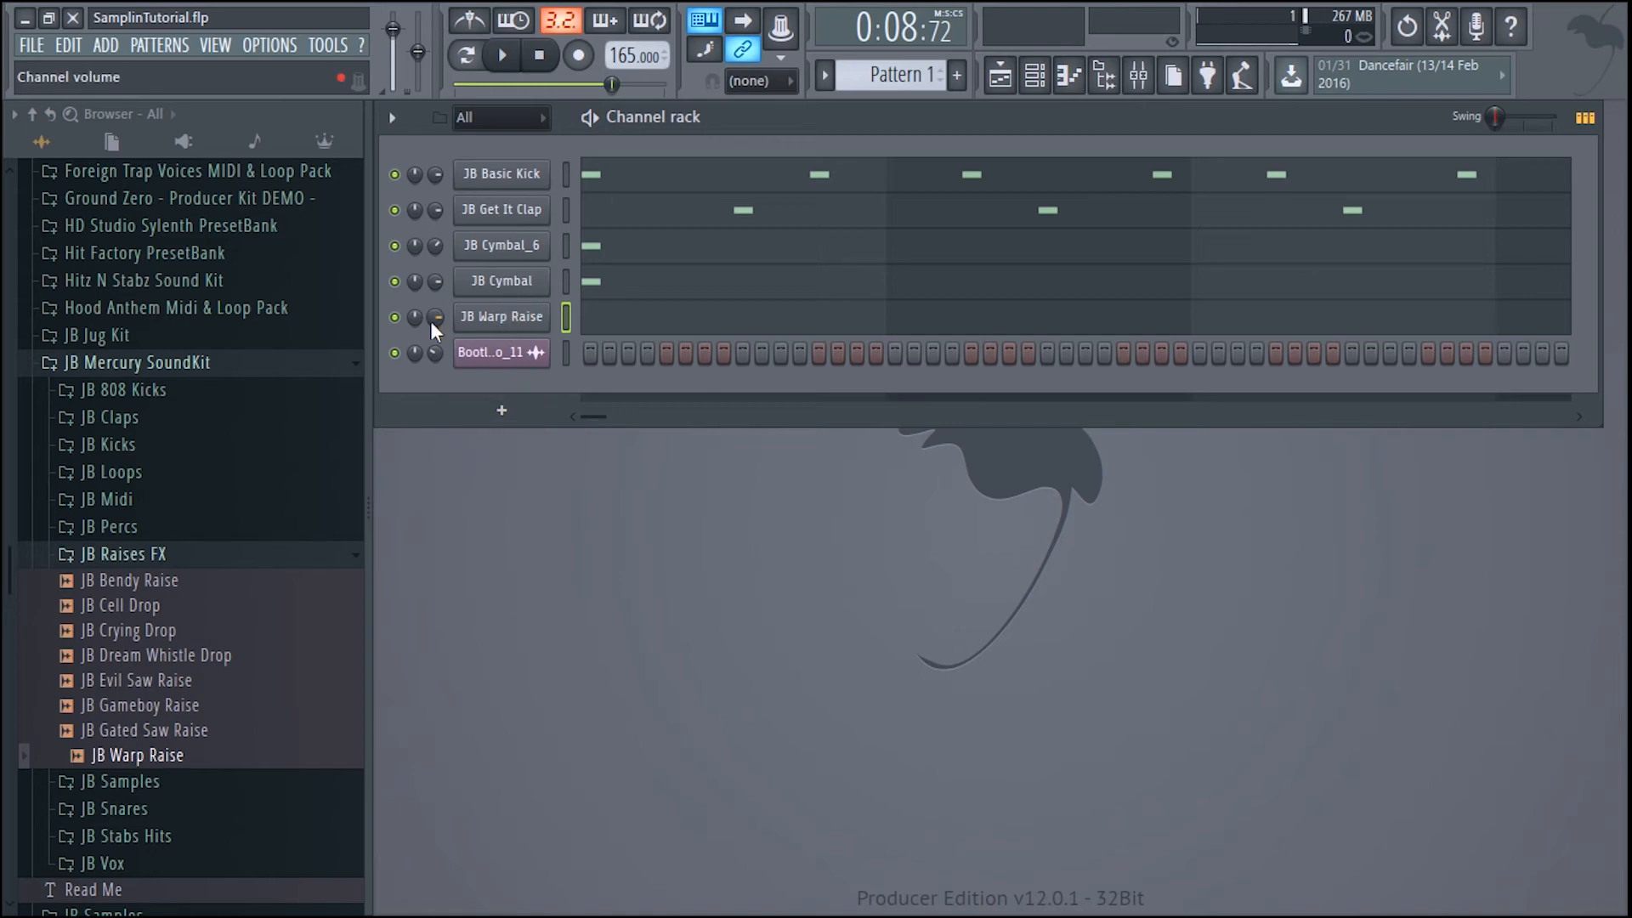
# - Lower the JB Warp Raise channel's volume to 67% and collapse the JB Raises FX folder
pyautogui.scroll(-4, 431, 321)
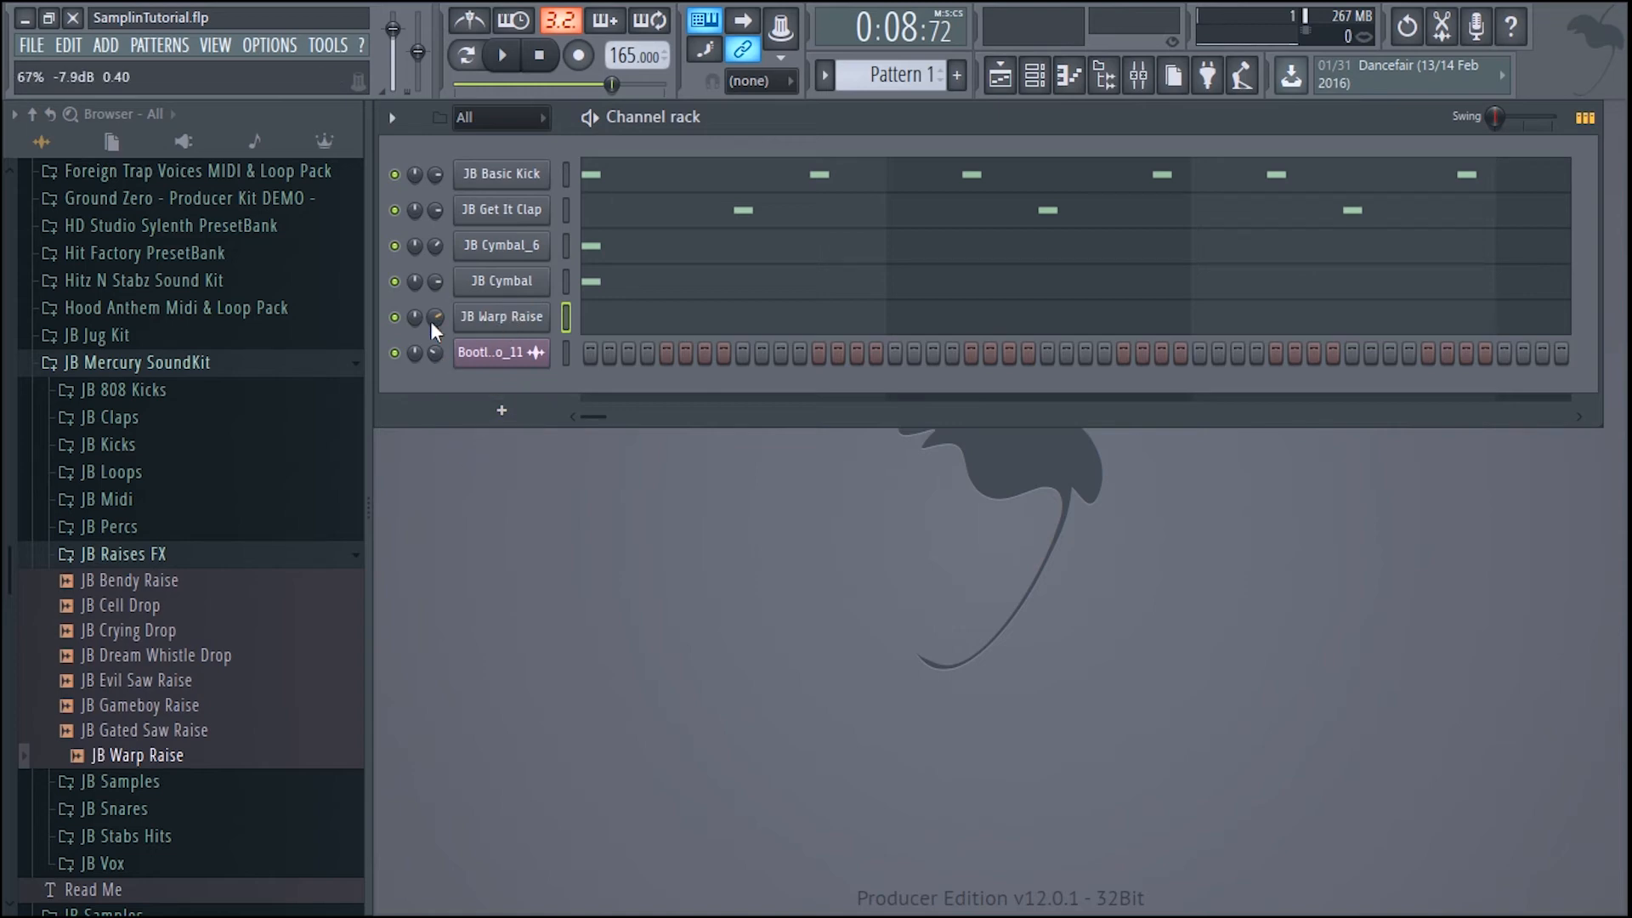
pyautogui.click(134, 555)
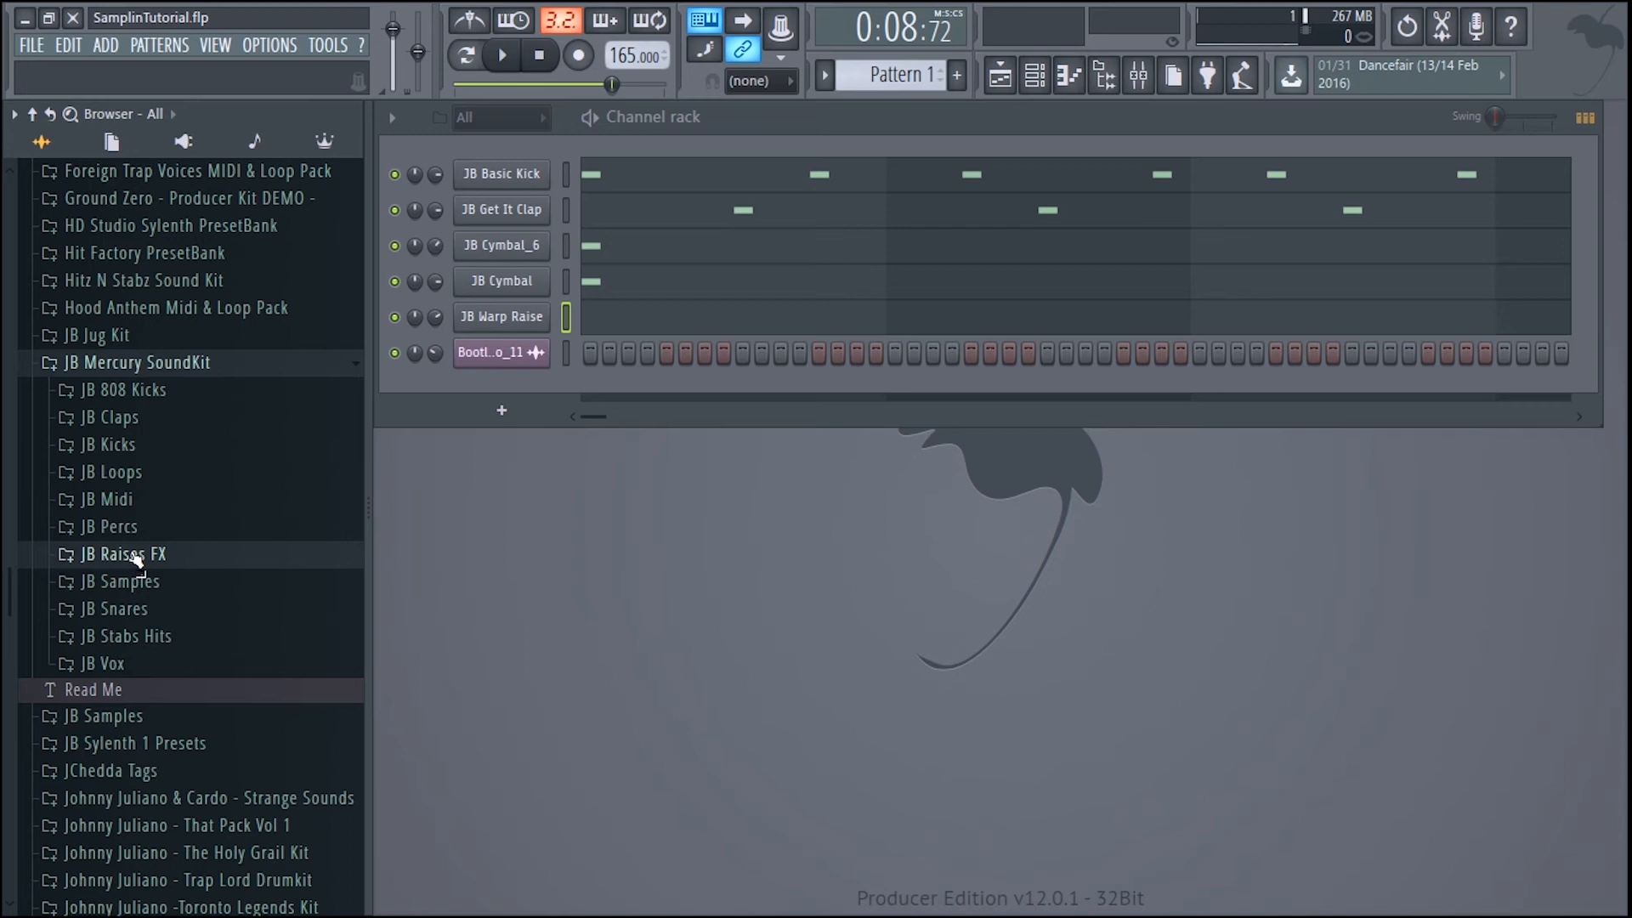
# - Open the settings of the Bootleg Cuts Vol 4 Demo_11 channel and locate its sample file in the browser
pyautogui.click(514, 357)
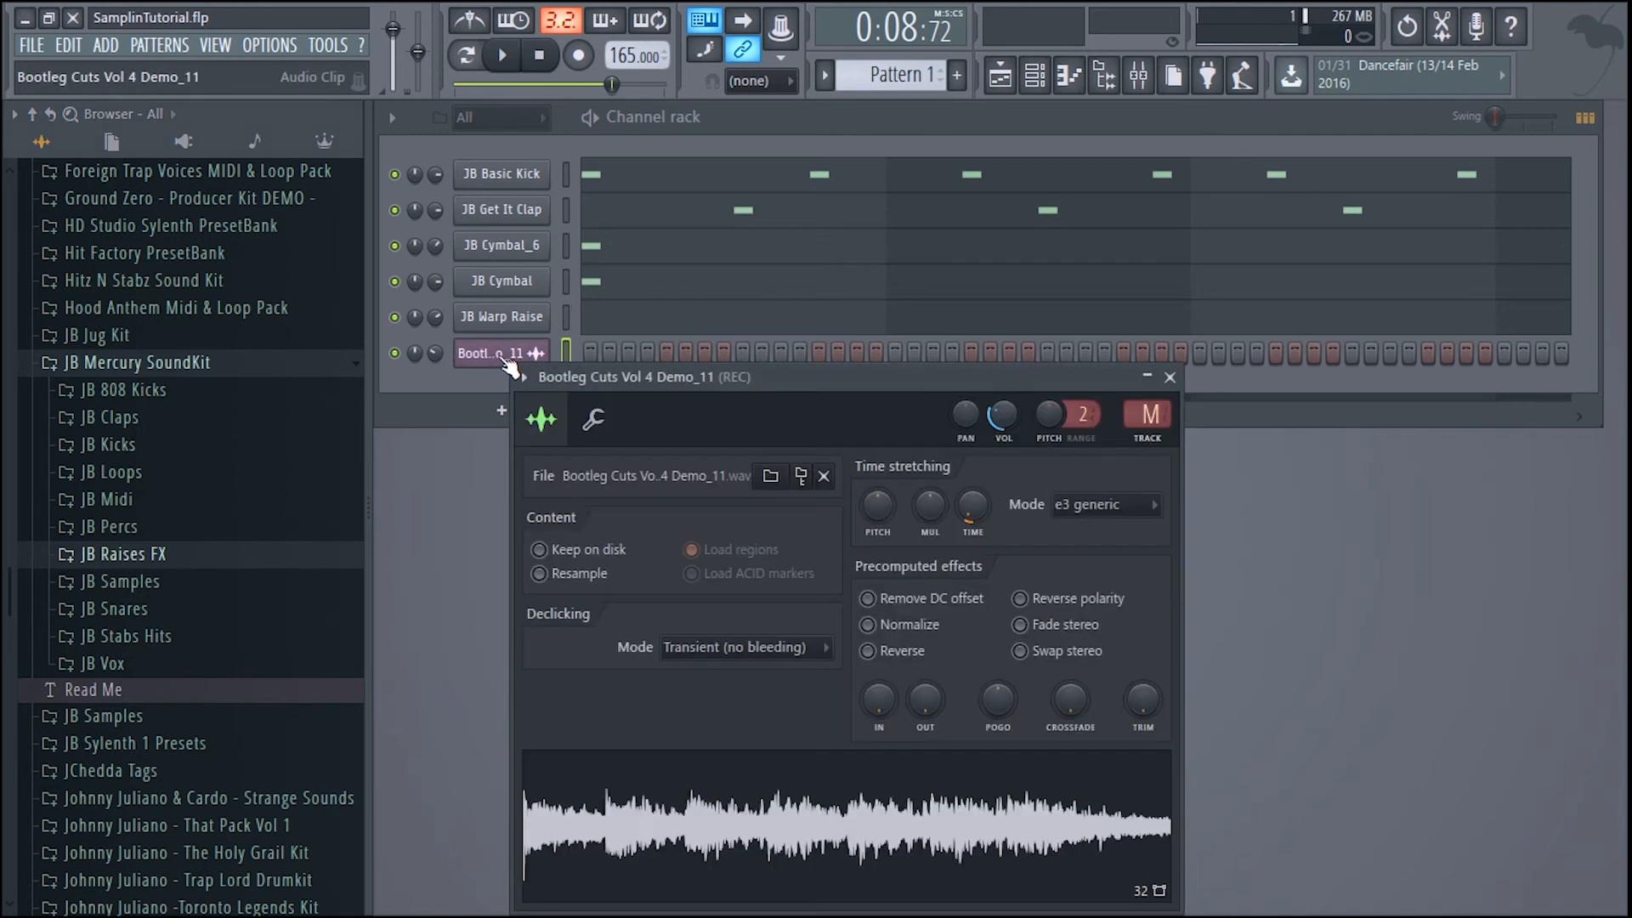
pyautogui.moveTo(759, 374); pyautogui.dragTo(845, 125)
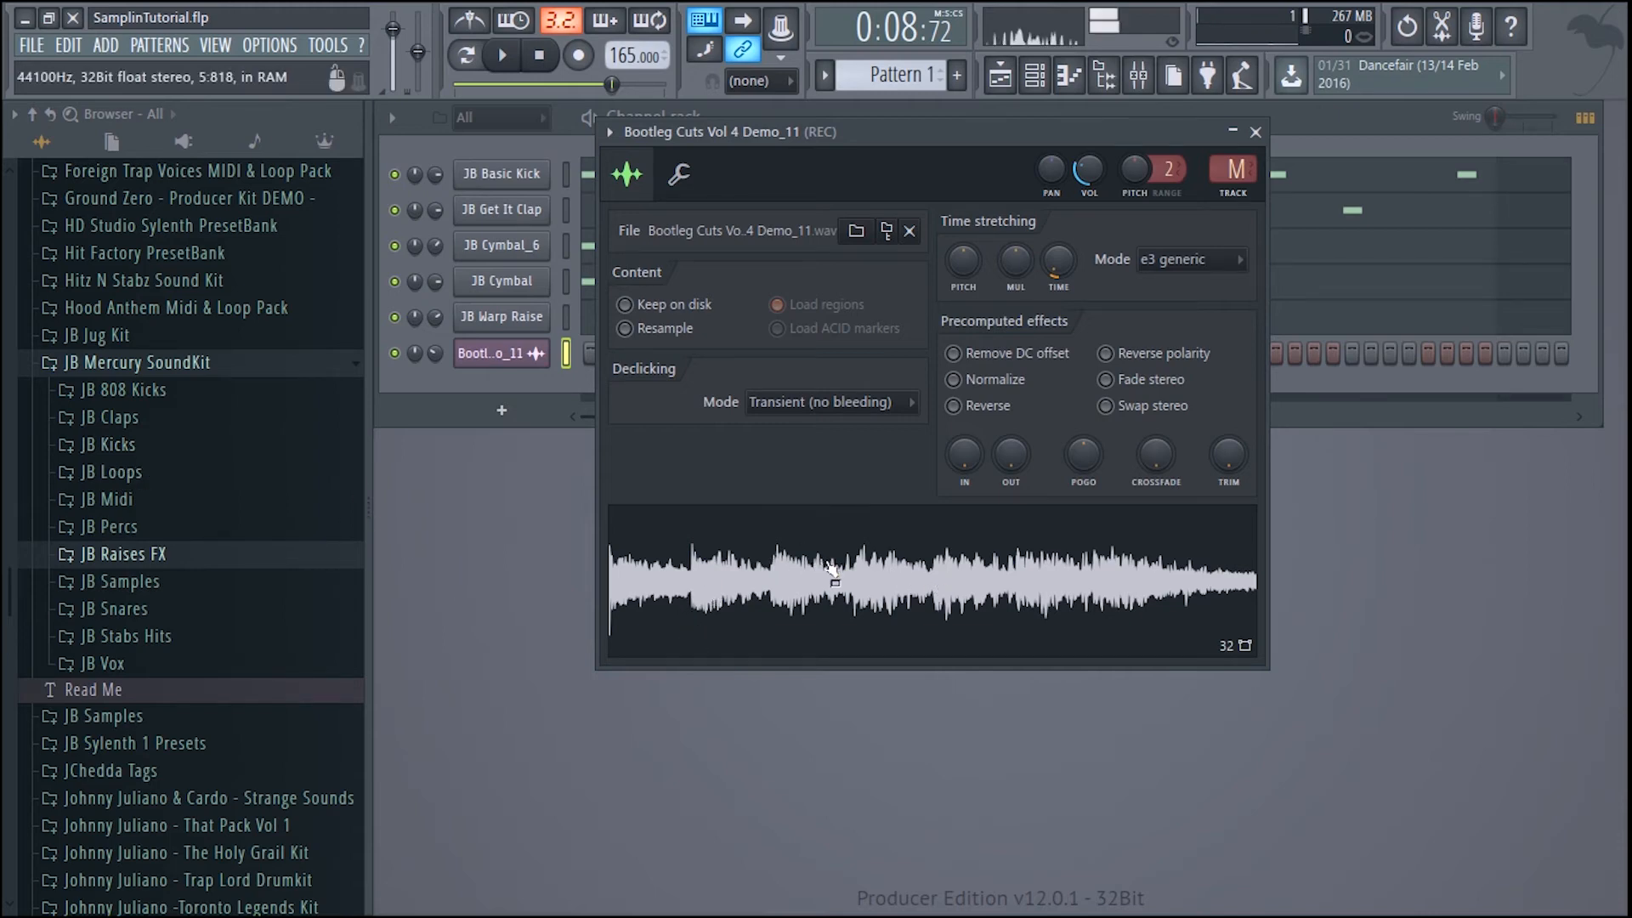
pyautogui.moveTo(831, 565); pyautogui.dragTo(155, 432)
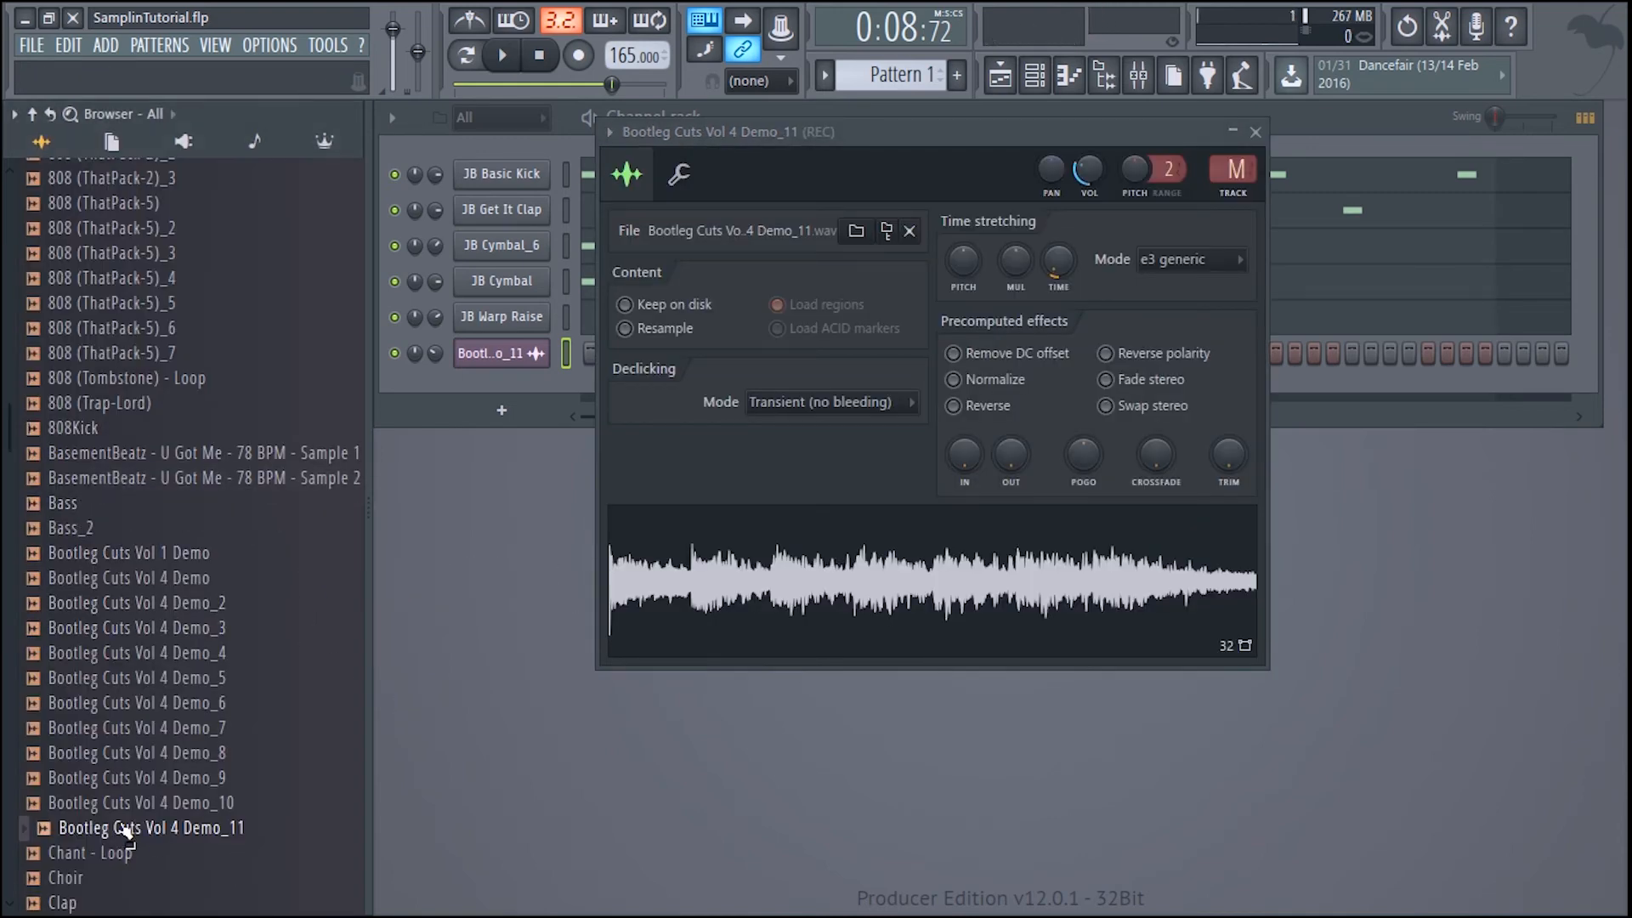
# - Open the Bootleg Cuts Vol 4 Demo_11 sample in the Newtone pitch corrector and bring its detected notes into view
pyautogui.rightClick(182, 829)
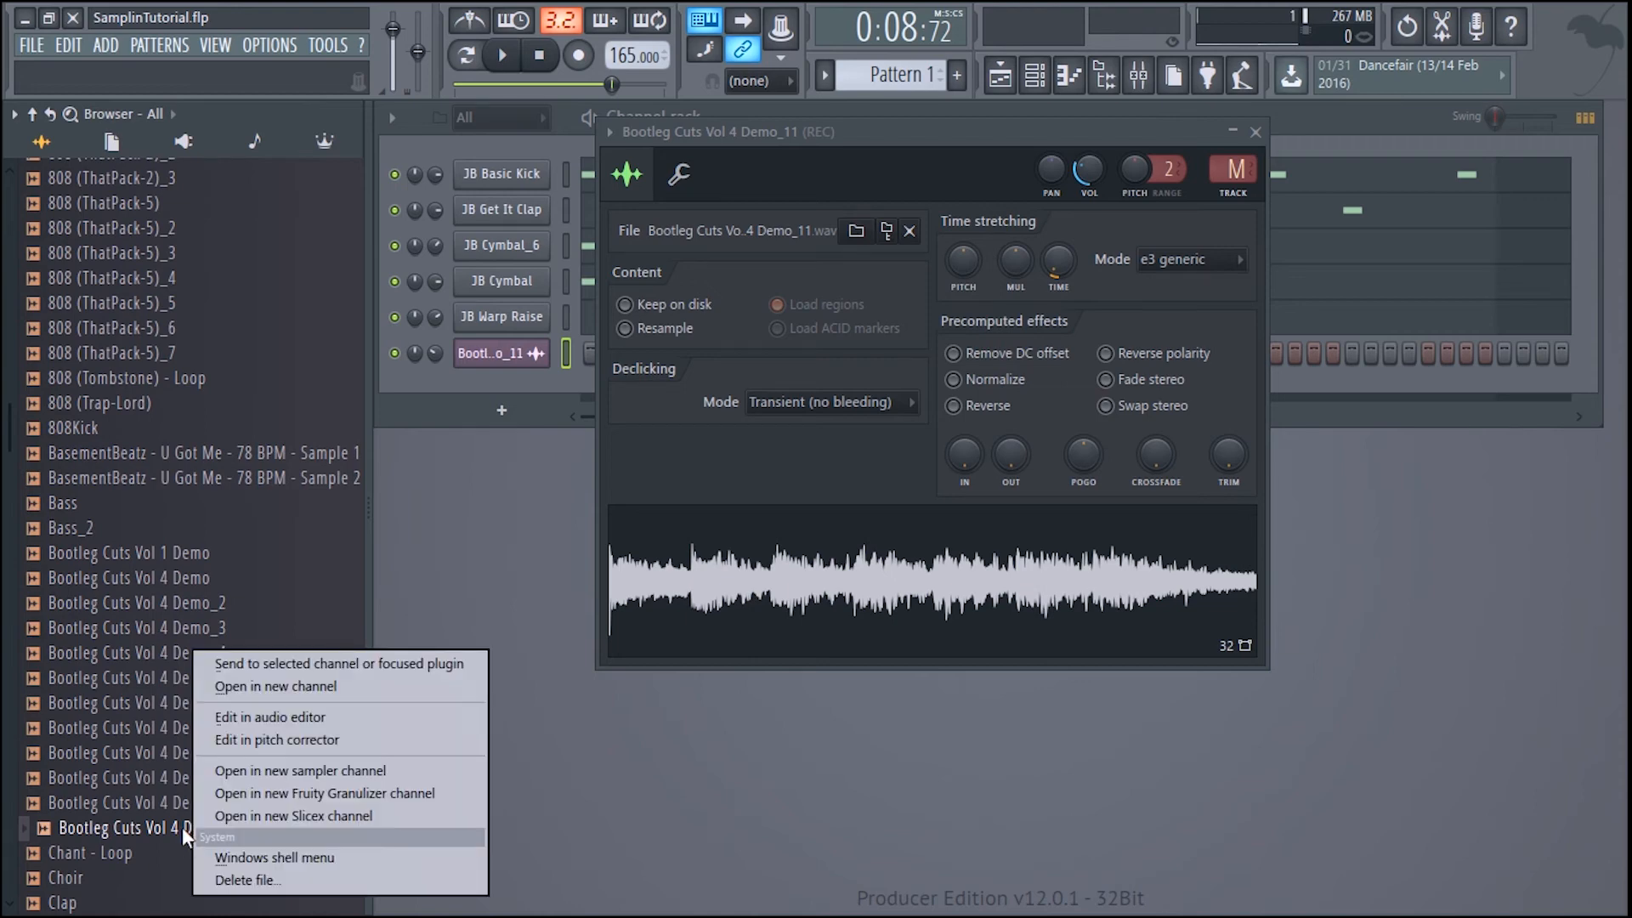
pyautogui.click(272, 741)
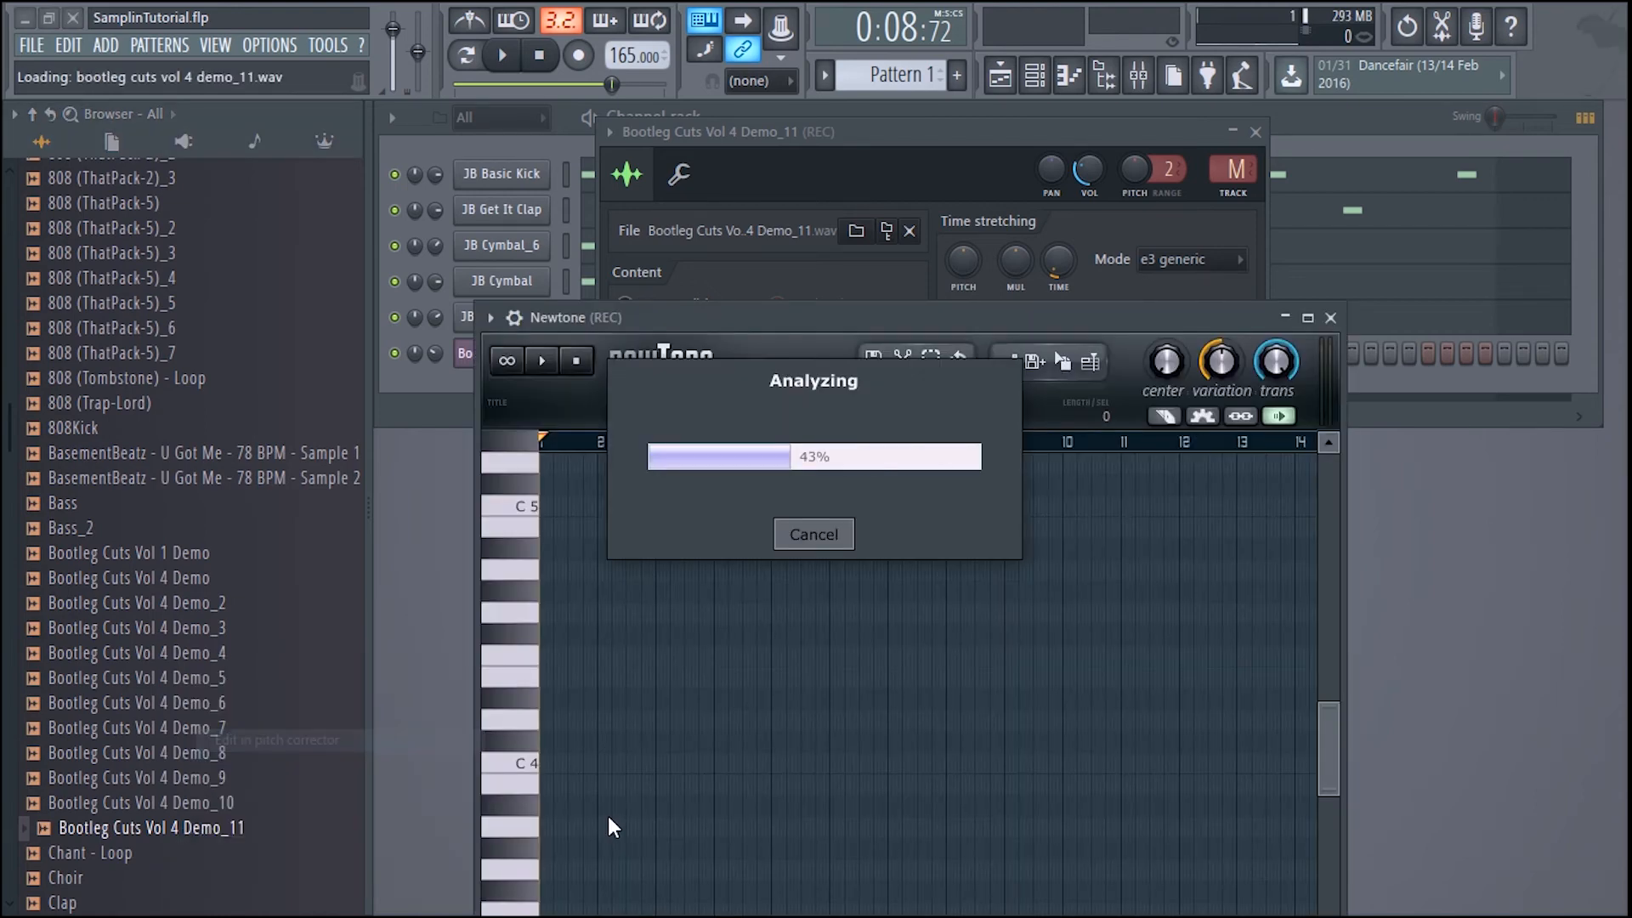
pyautogui.moveTo(735, 323); pyautogui.dragTo(679, 140)
pyautogui.moveTo(1282, 519); pyautogui.dragTo(1282, 586)
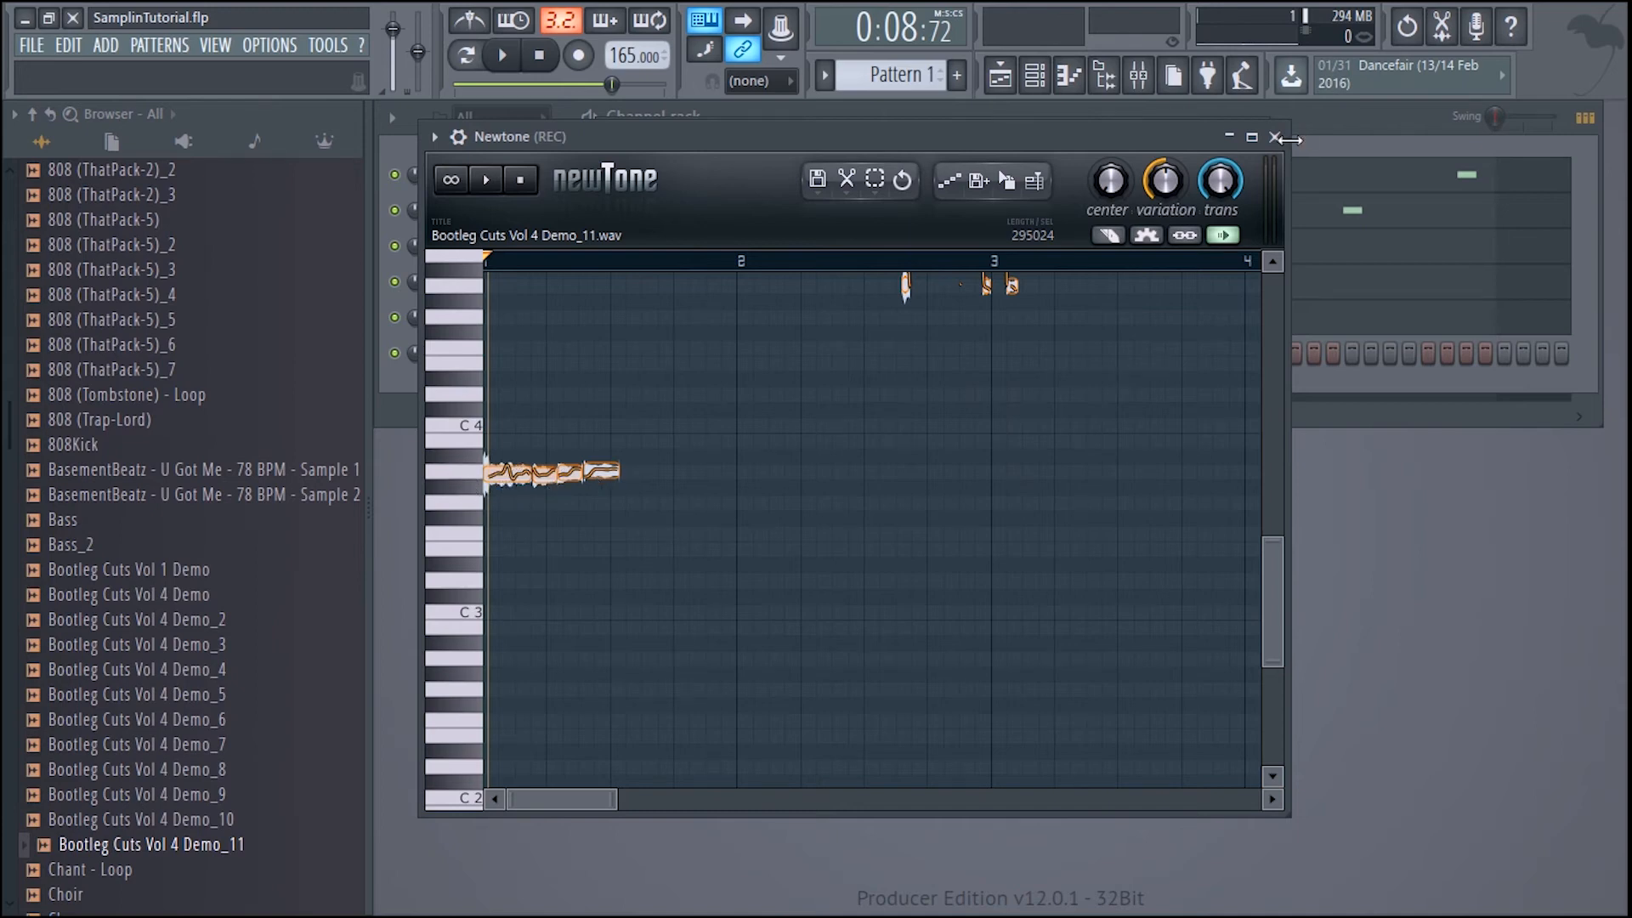
# - Close Newtone and open the JB 808 Kicks folder of the JB Mercury SoundKit in the JB Sound Kit Collection
pyautogui.click(1275, 136)
pyautogui.click(1266, 136)
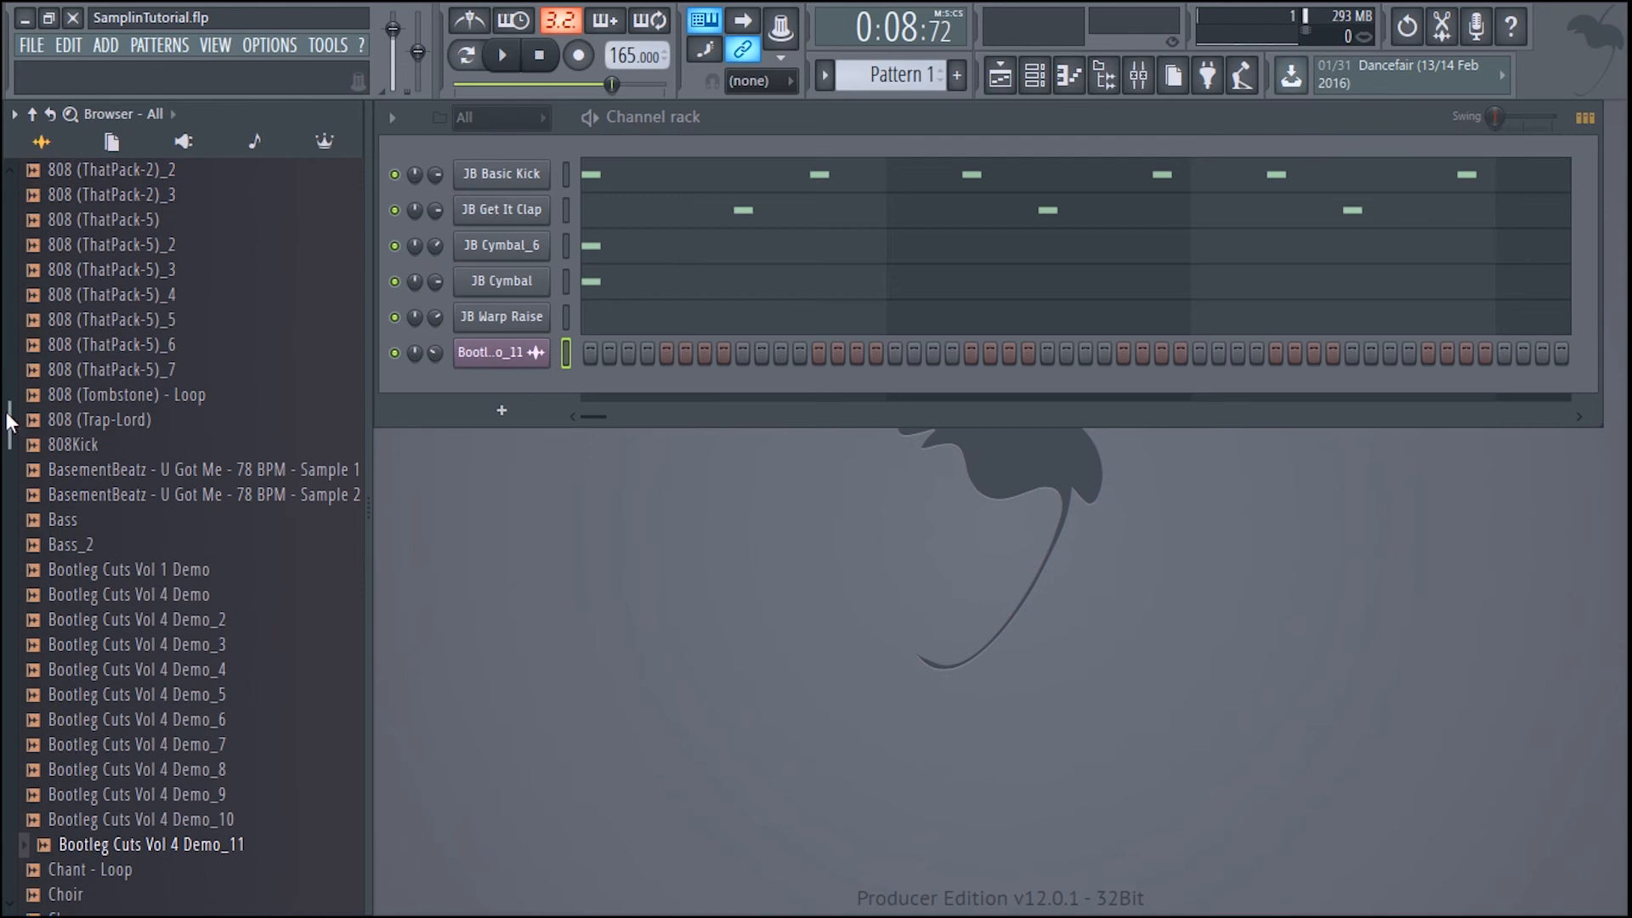
pyautogui.moveTo(10, 416); pyautogui.dragTo(11, 287)
pyautogui.click(96, 456)
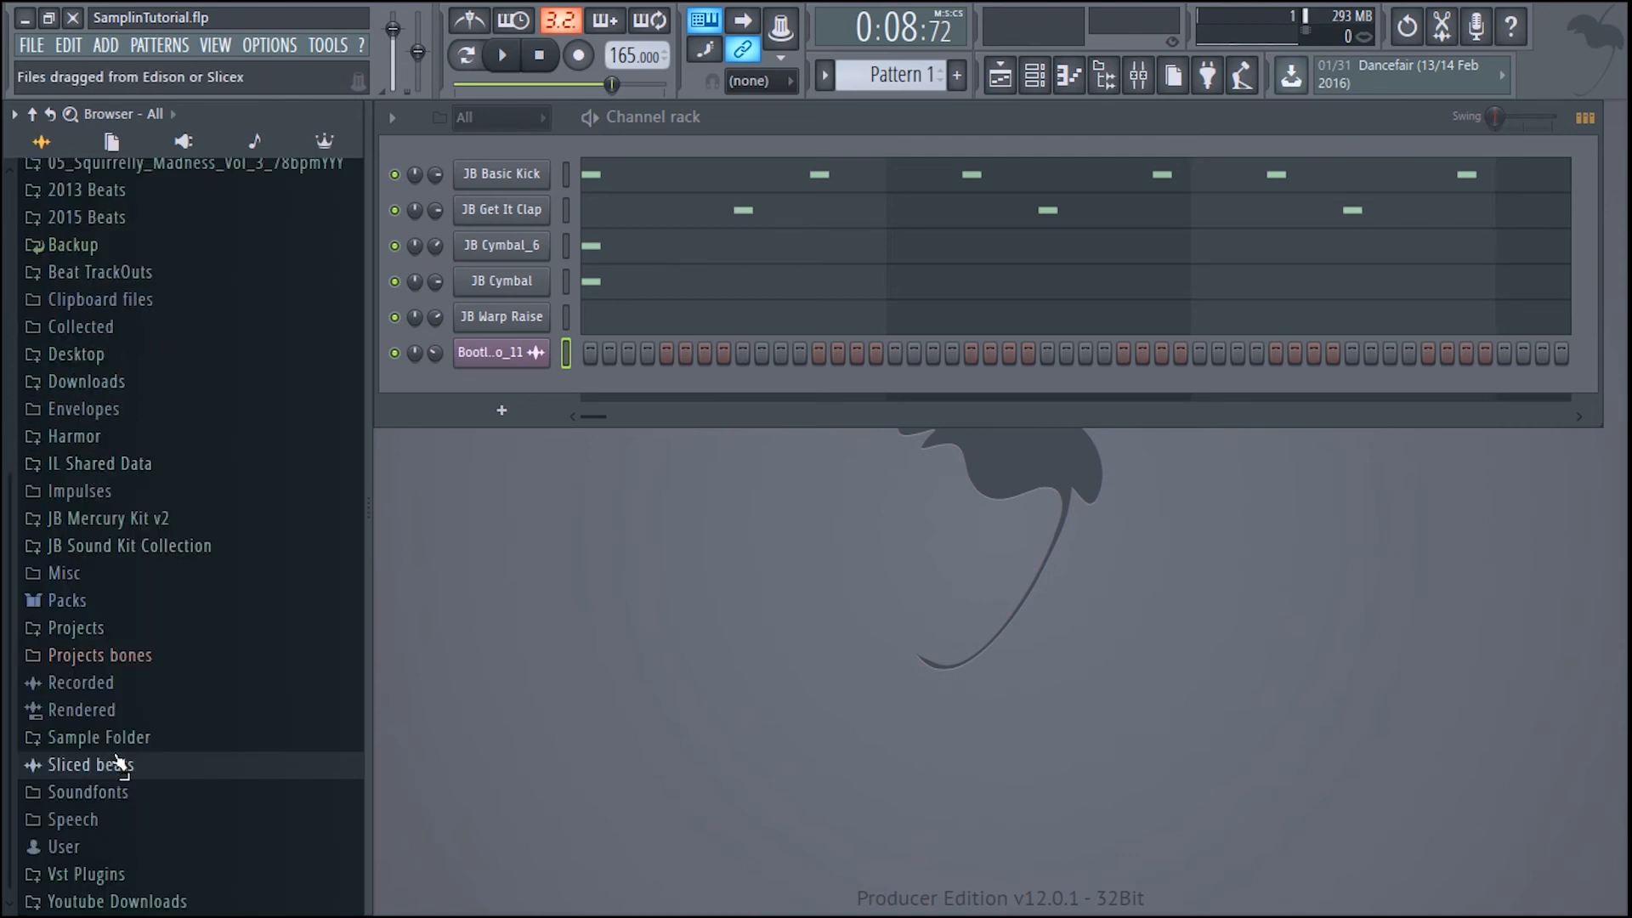
pyautogui.click(127, 545)
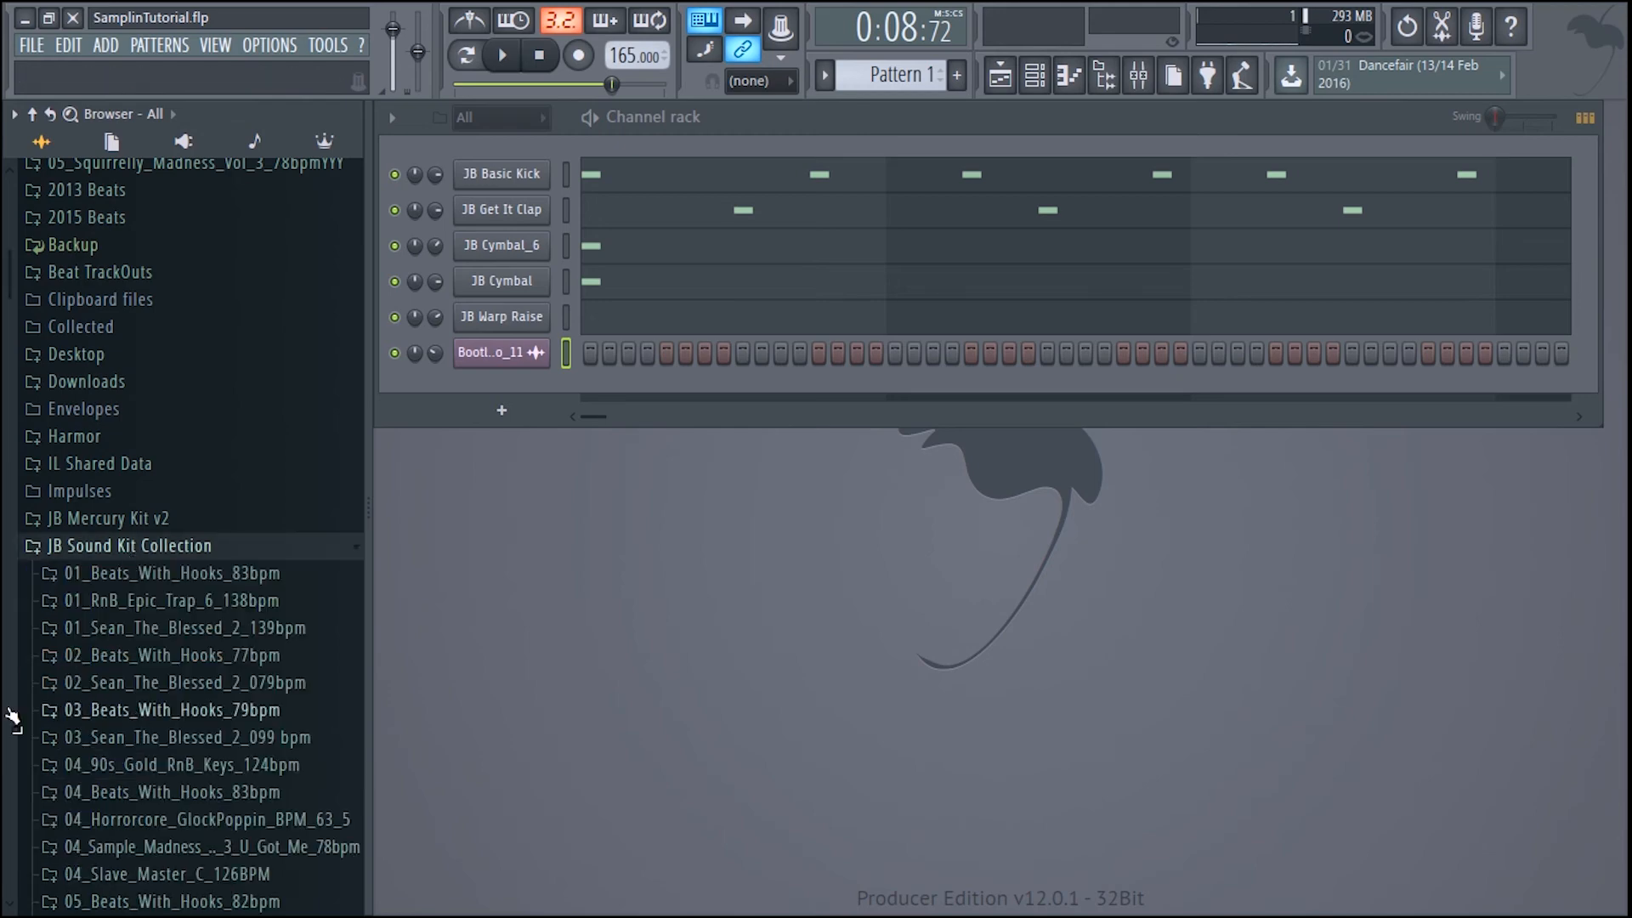
pyautogui.moveTo(8, 272); pyautogui.dragTo(18, 564)
pyautogui.click(150, 642)
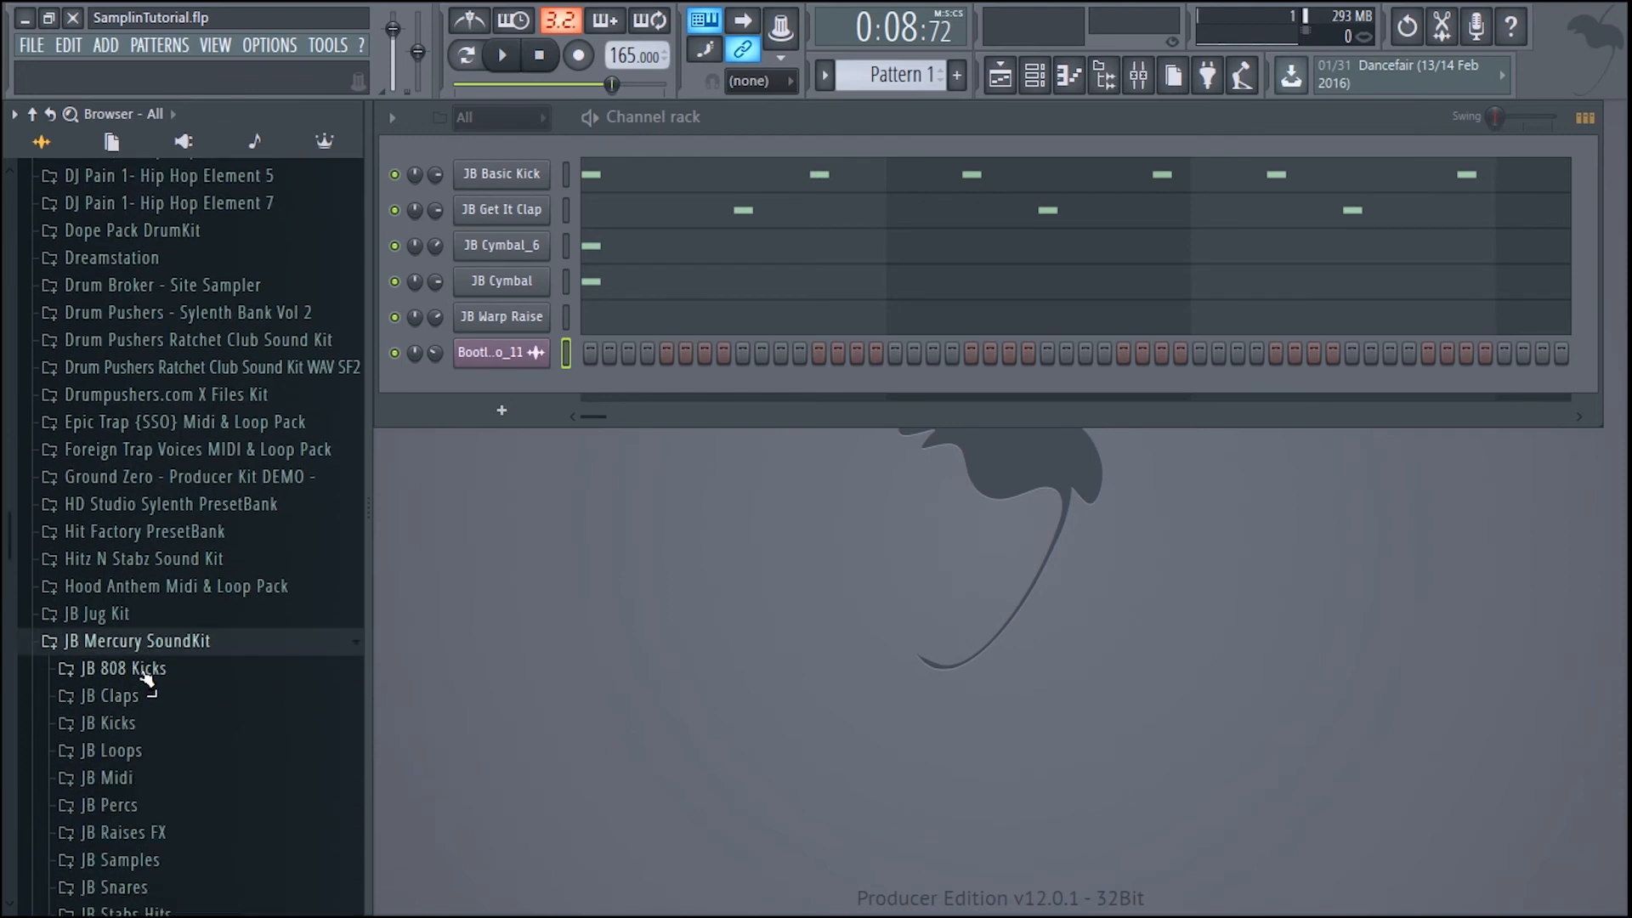
pyautogui.click(146, 671)
# - Audition the 808 samples in the JB 808 Kicks folder, from JB Base God 808 down to JB Thumpin 808
pyautogui.click(174, 695)
pyautogui.click(175, 721)
pyautogui.click(166, 745)
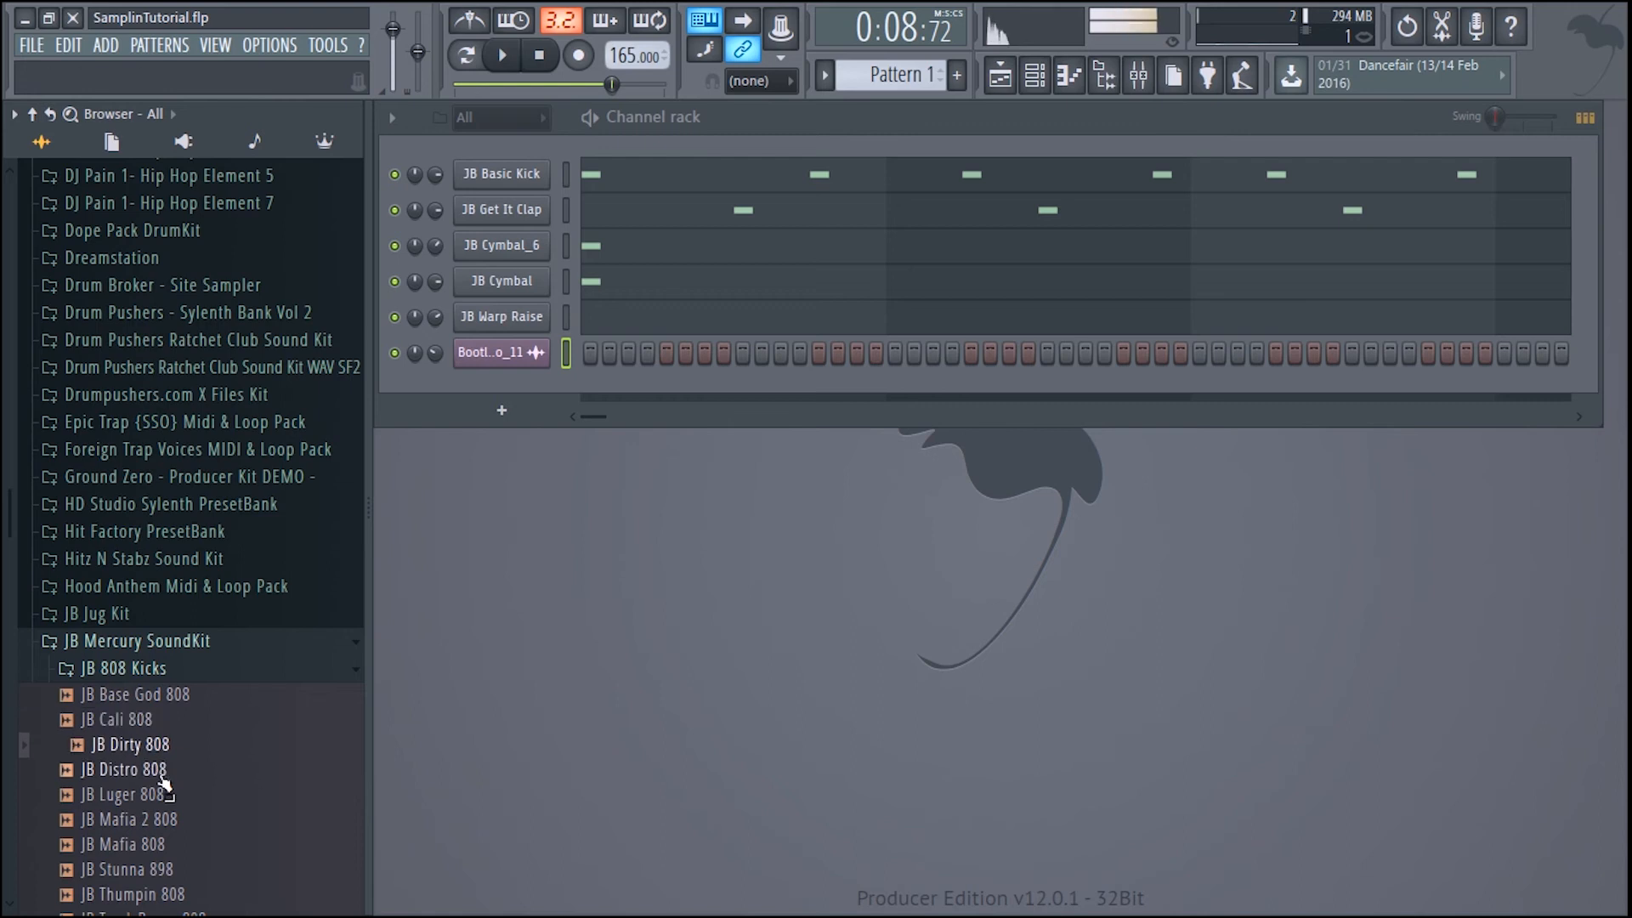
pyautogui.click(160, 794)
pyautogui.click(162, 819)
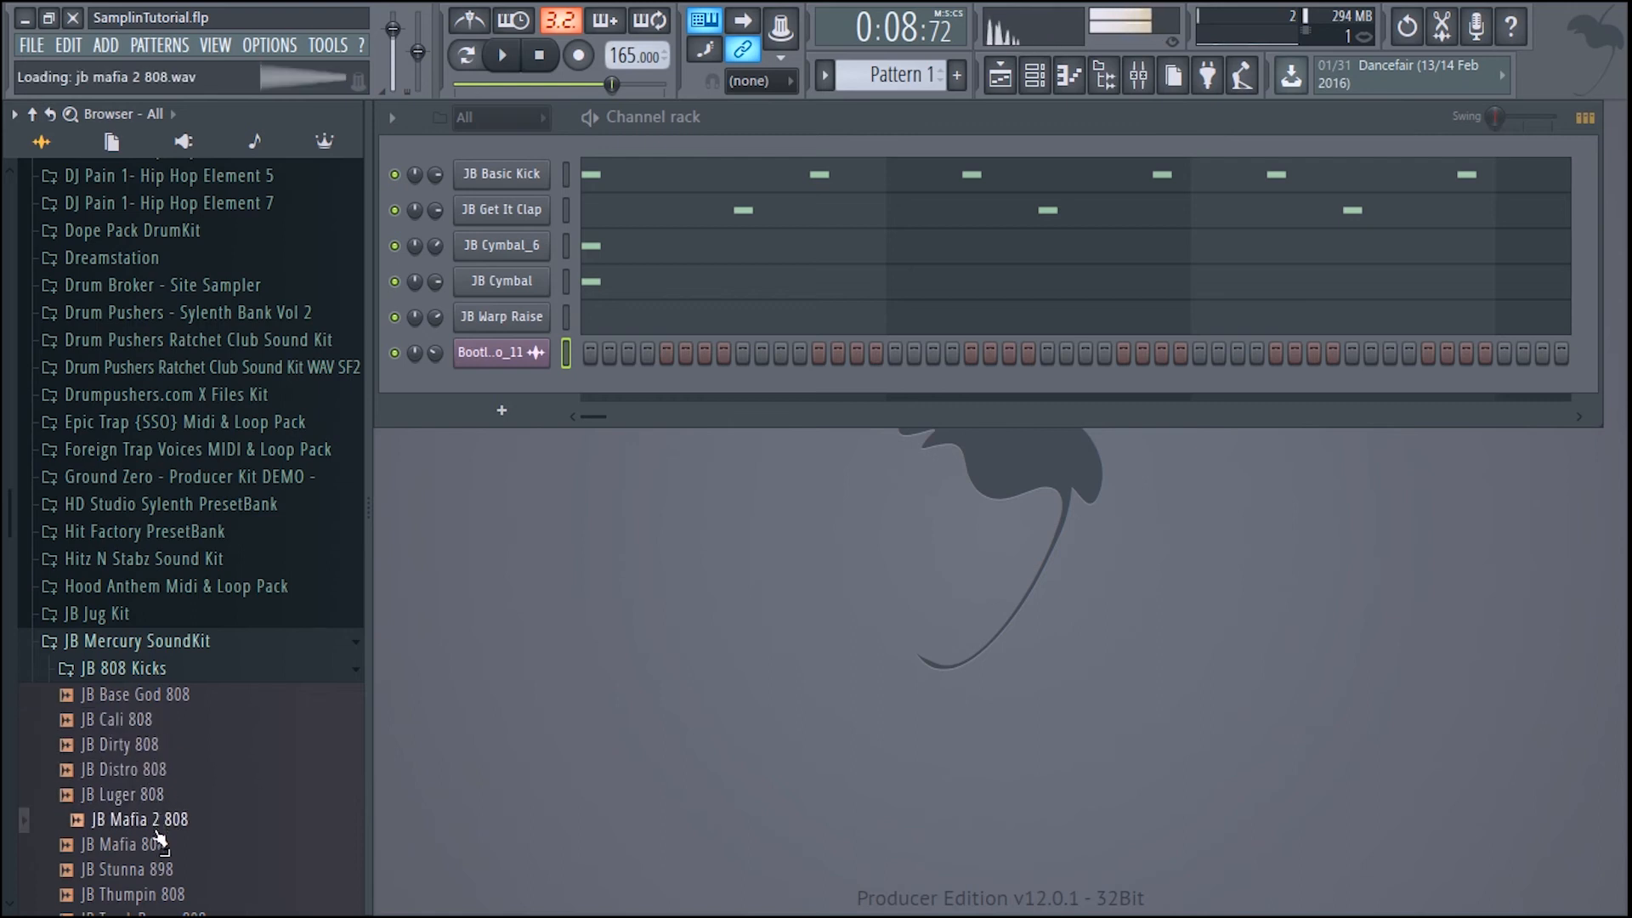
pyautogui.click(163, 844)
pyautogui.click(165, 869)
pyautogui.click(166, 892)
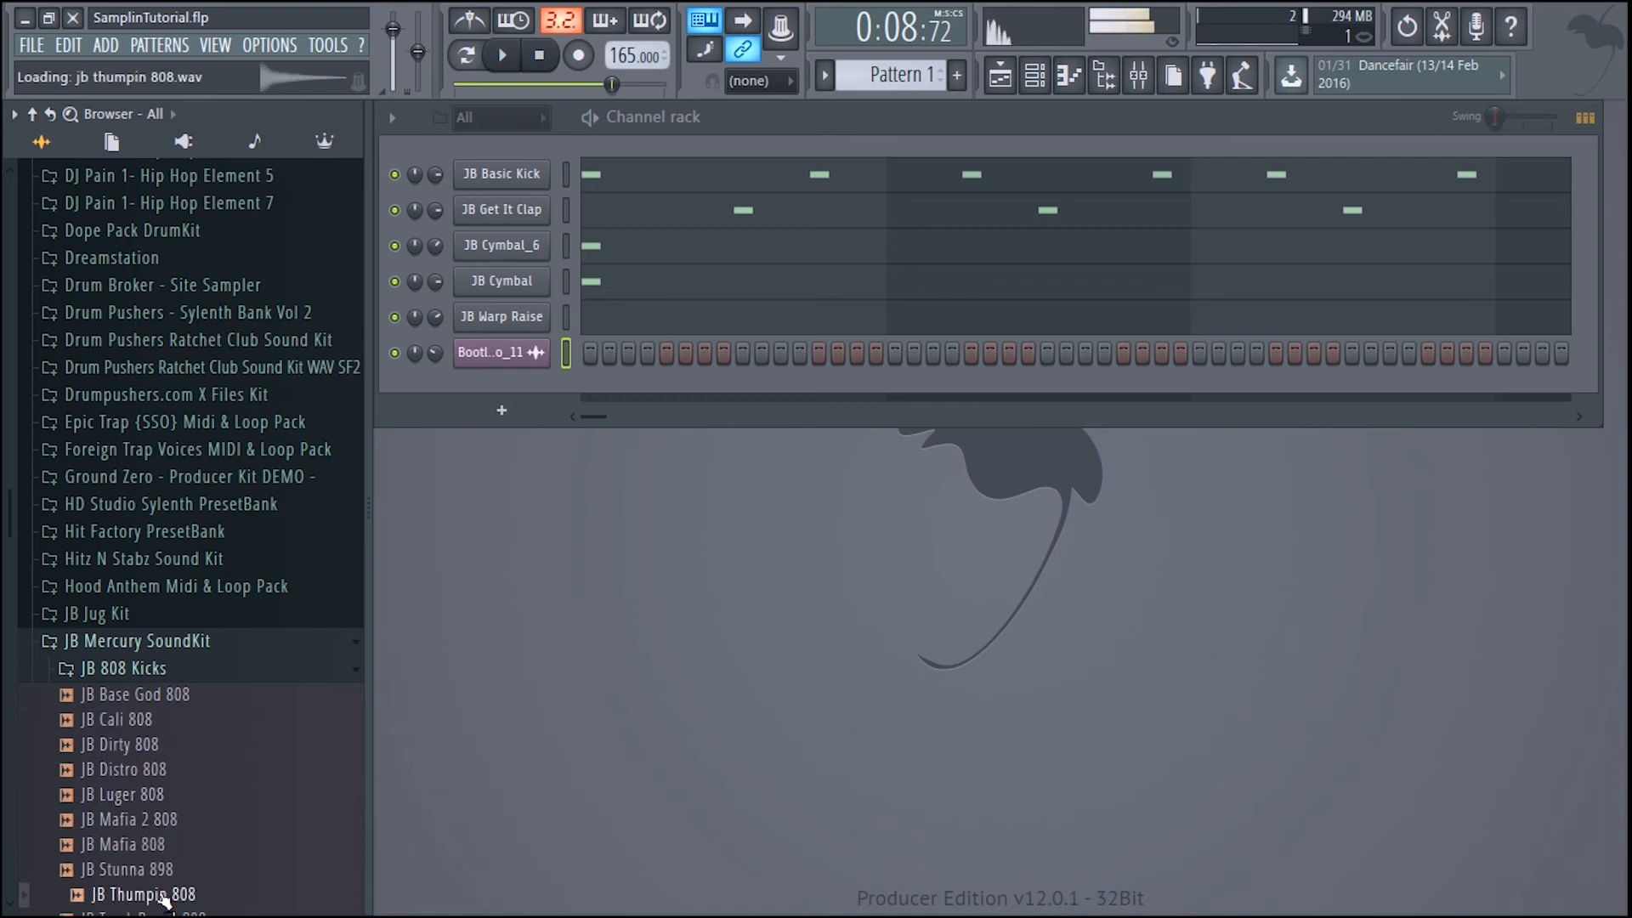
# - Compare JB Mafia 808 with JB Mafia 2 808 and add JB Mafia 2 808 as a new channel above JB Basic Kick
pyautogui.click(159, 845)
pyautogui.click(158, 819)
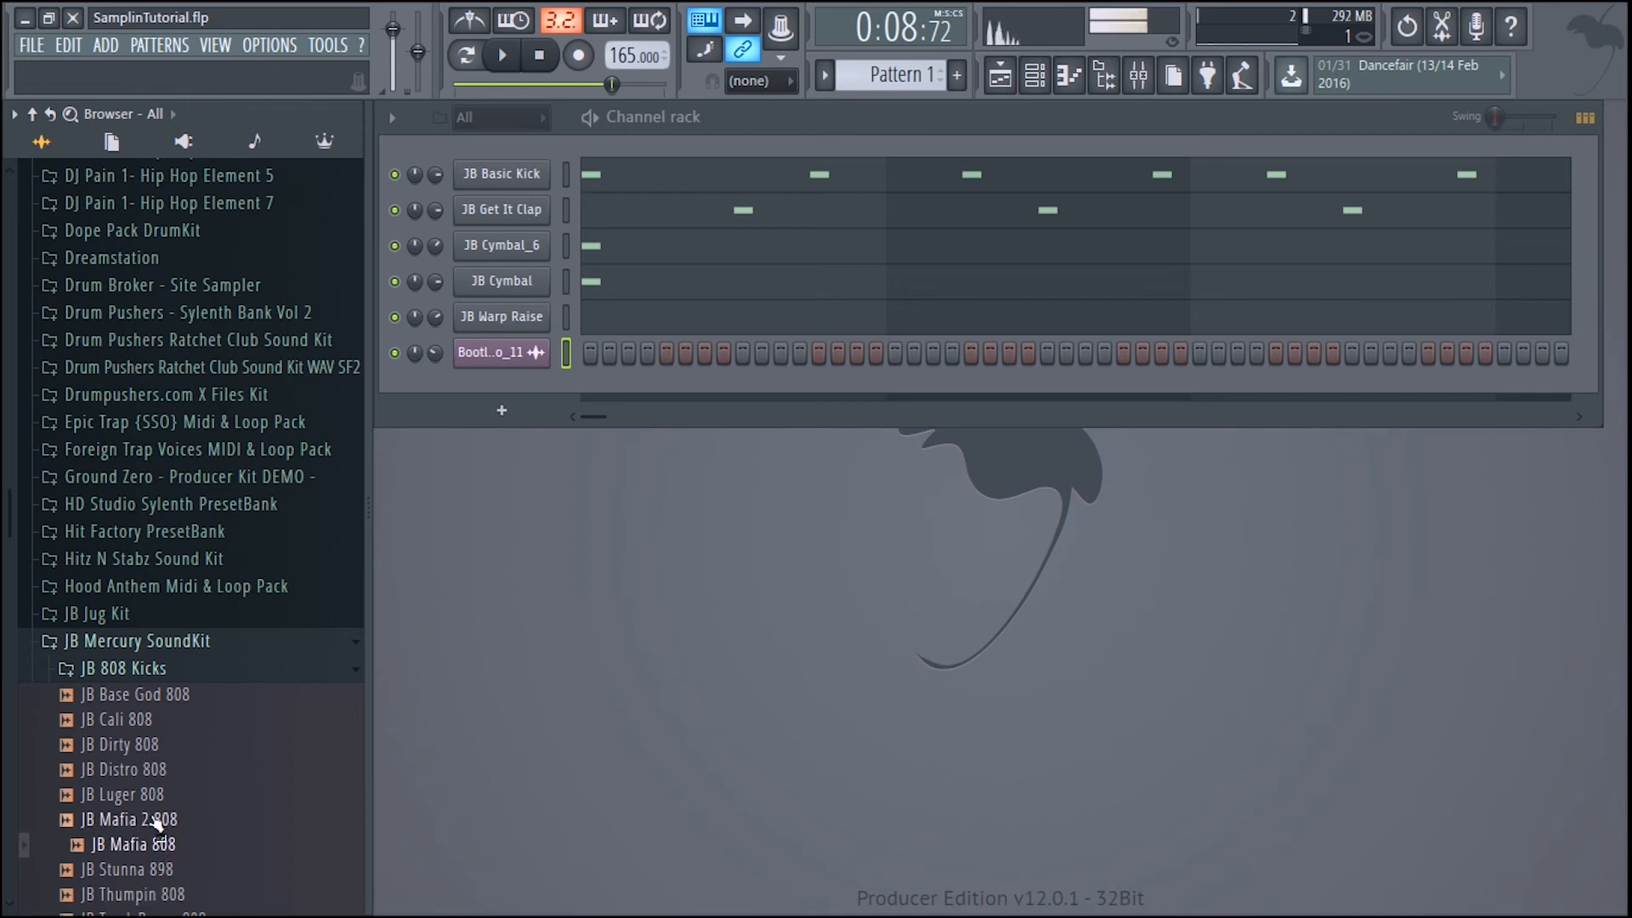
pyautogui.moveTo(161, 821); pyautogui.dragTo(486, 145)
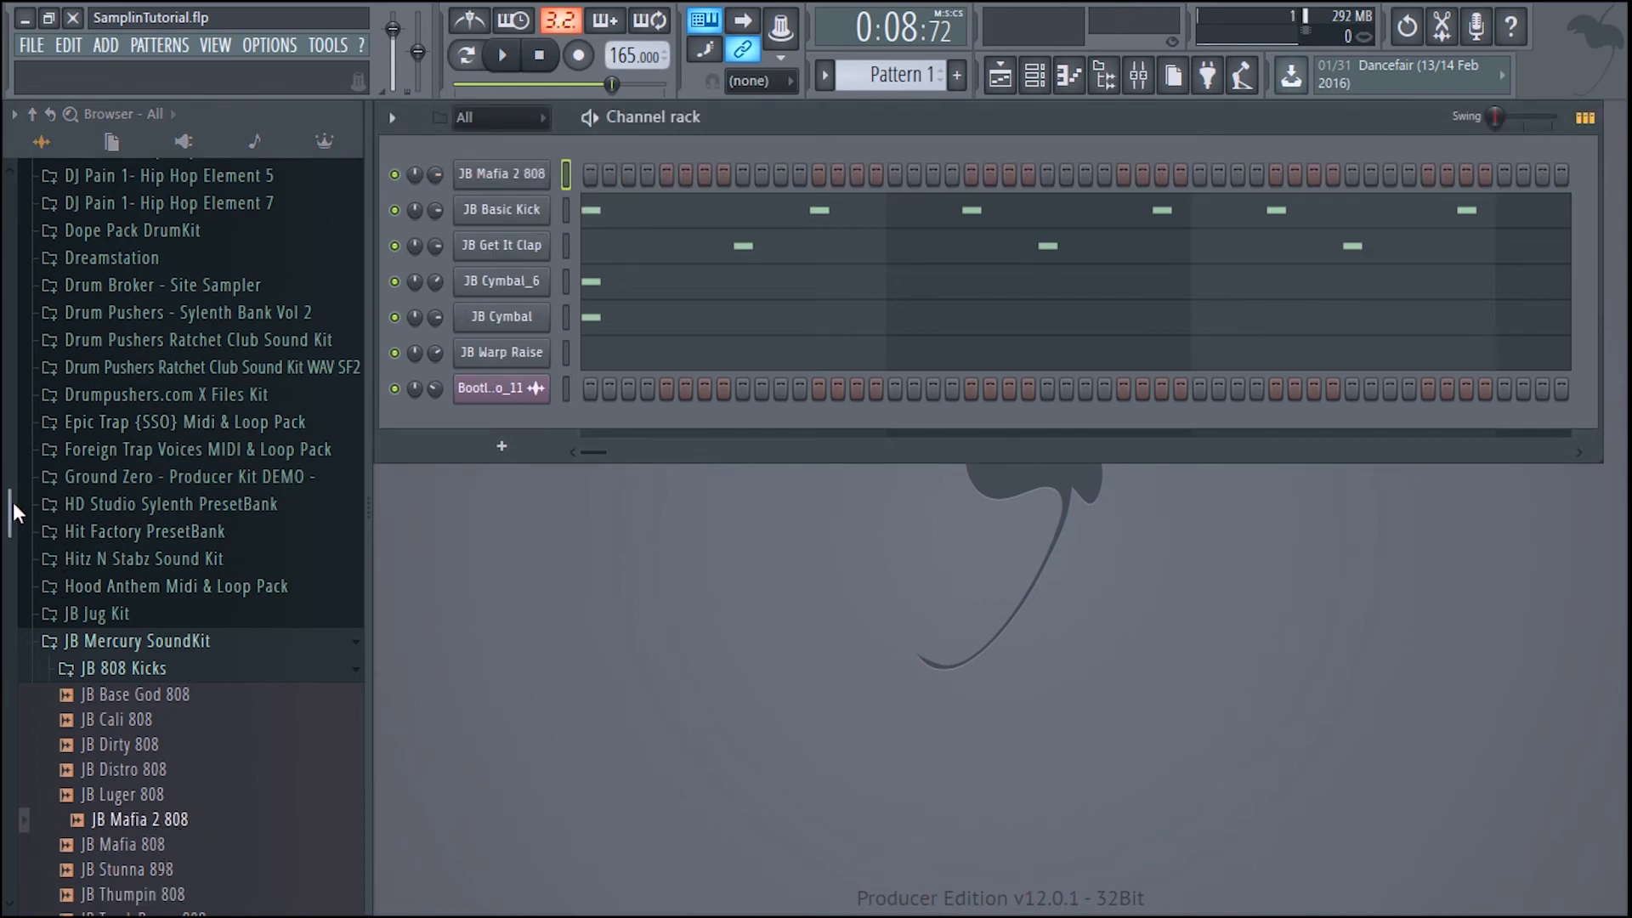
# - Open the JB Mafia 2 808 sample in the pitch corrector to examine which note it plays
pyautogui.moveTo(13, 501); pyautogui.dragTo(14, 557)
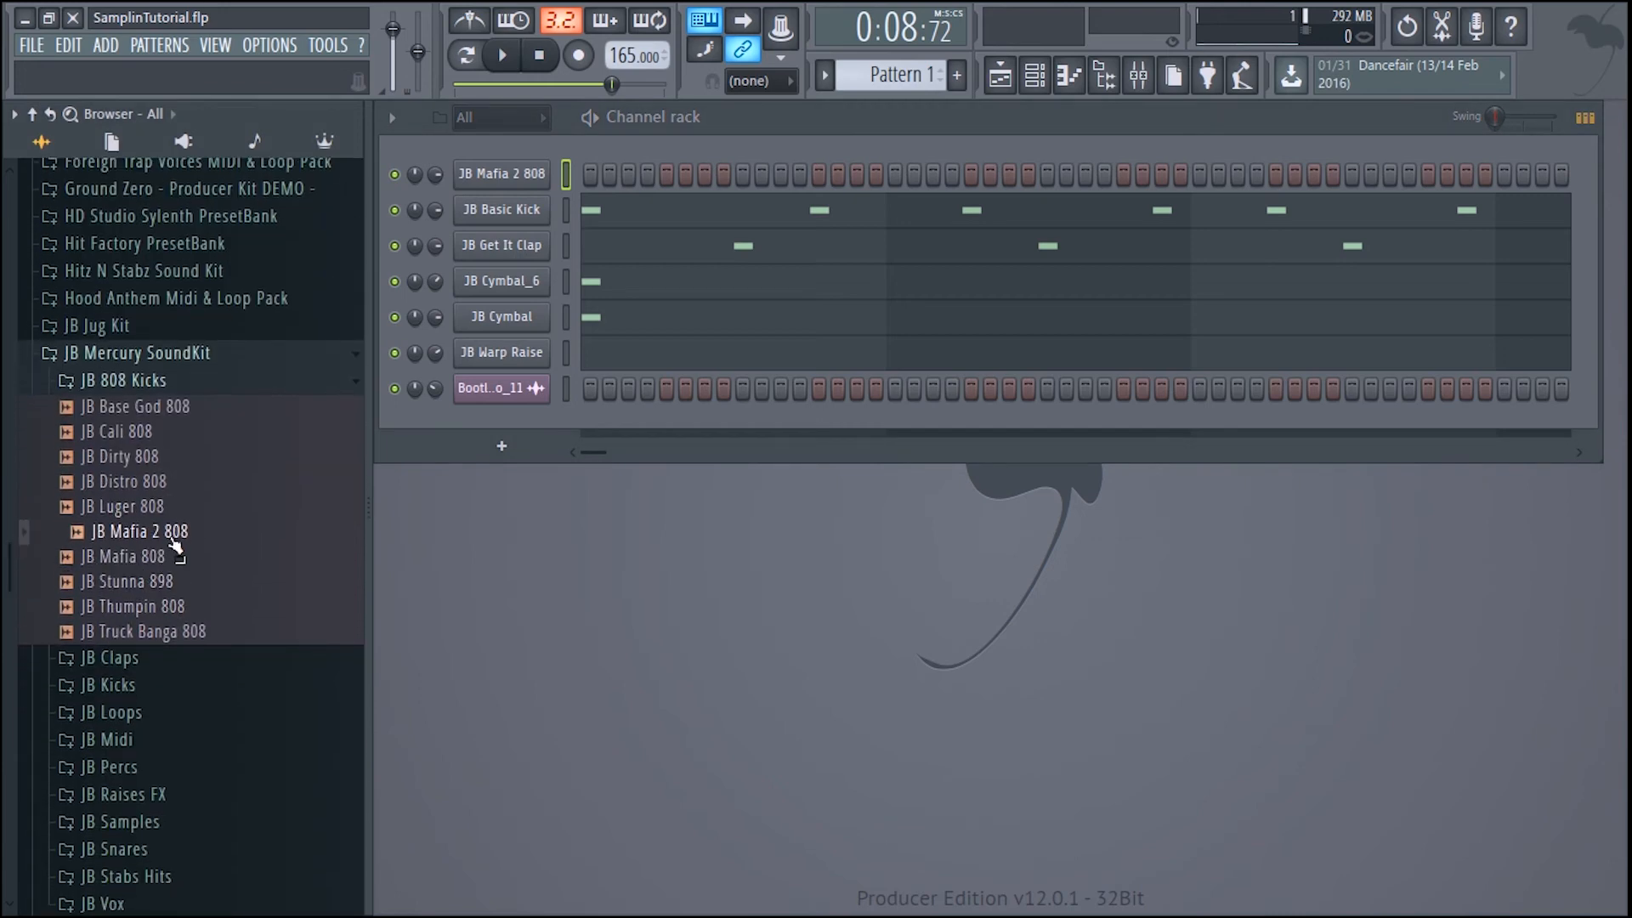
pyautogui.rightClick(126, 542)
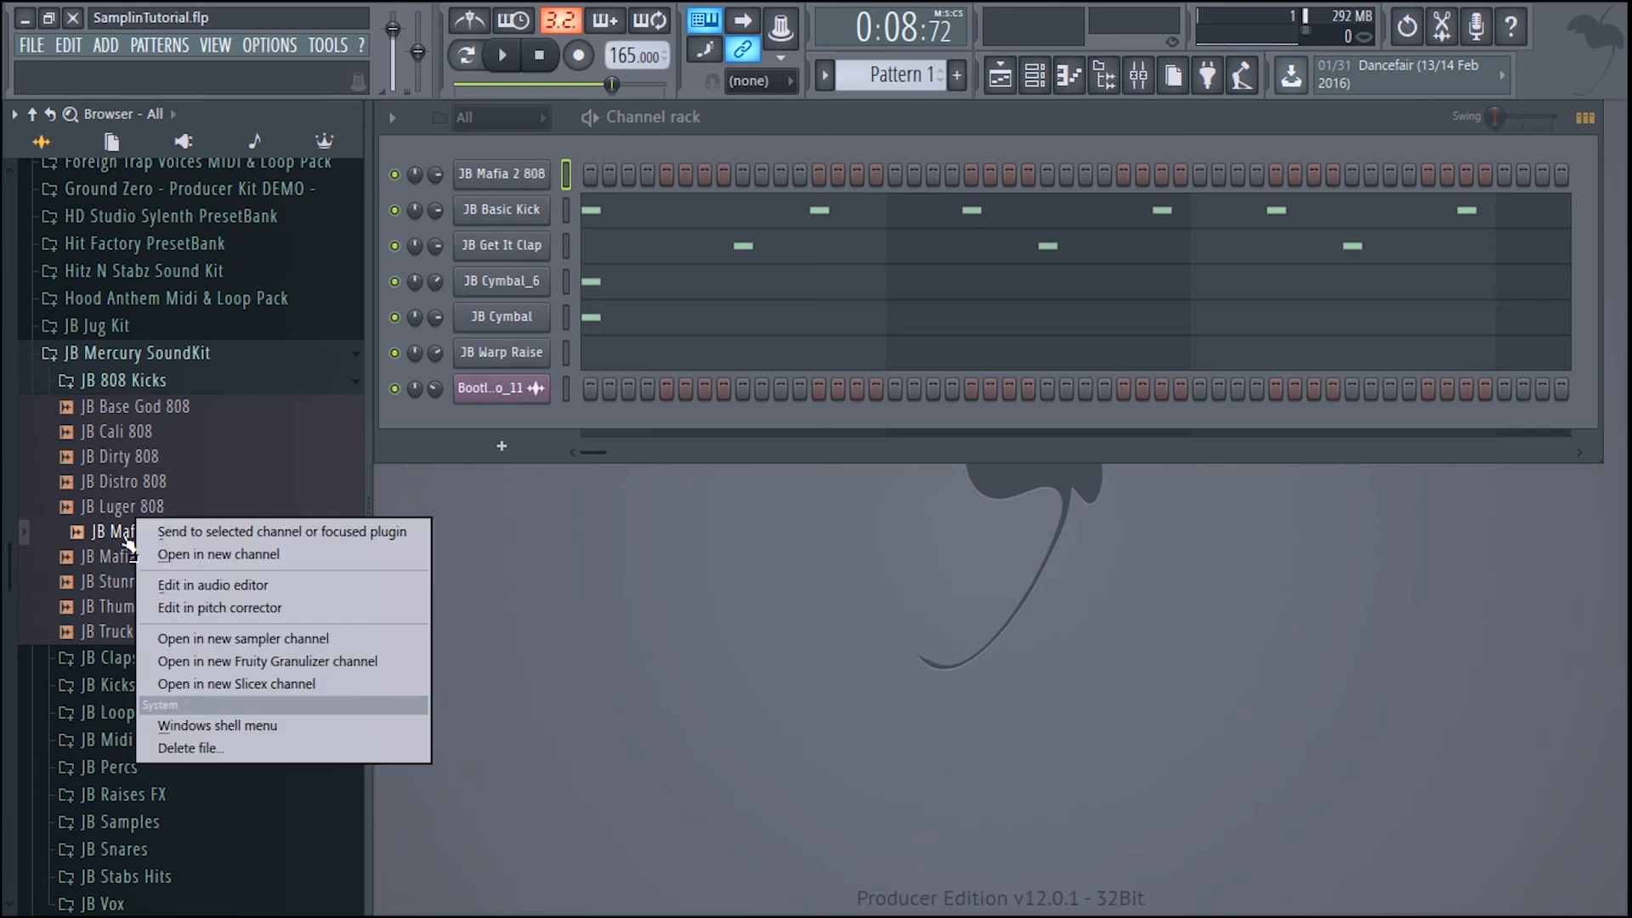
pyautogui.click(252, 608)
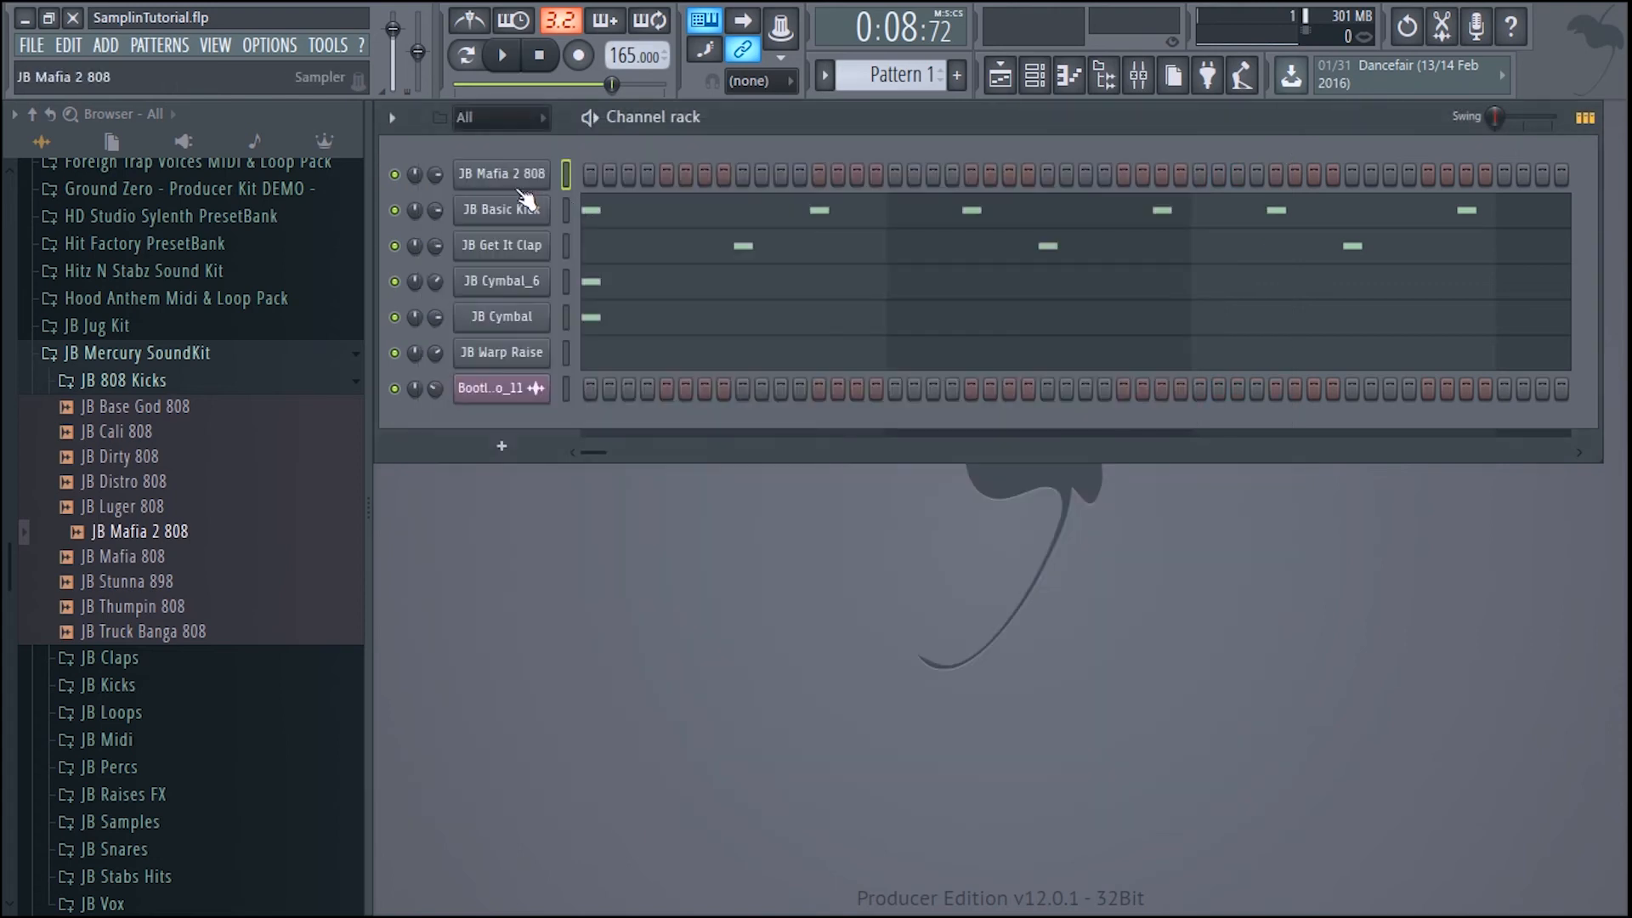
# - Set the root note of the JB Mafia 2 808 channel to G#4, test its sound and put its settings away
pyautogui.click(505, 180)
pyautogui.moveTo(778, 384); pyautogui.dragTo(727, 194)
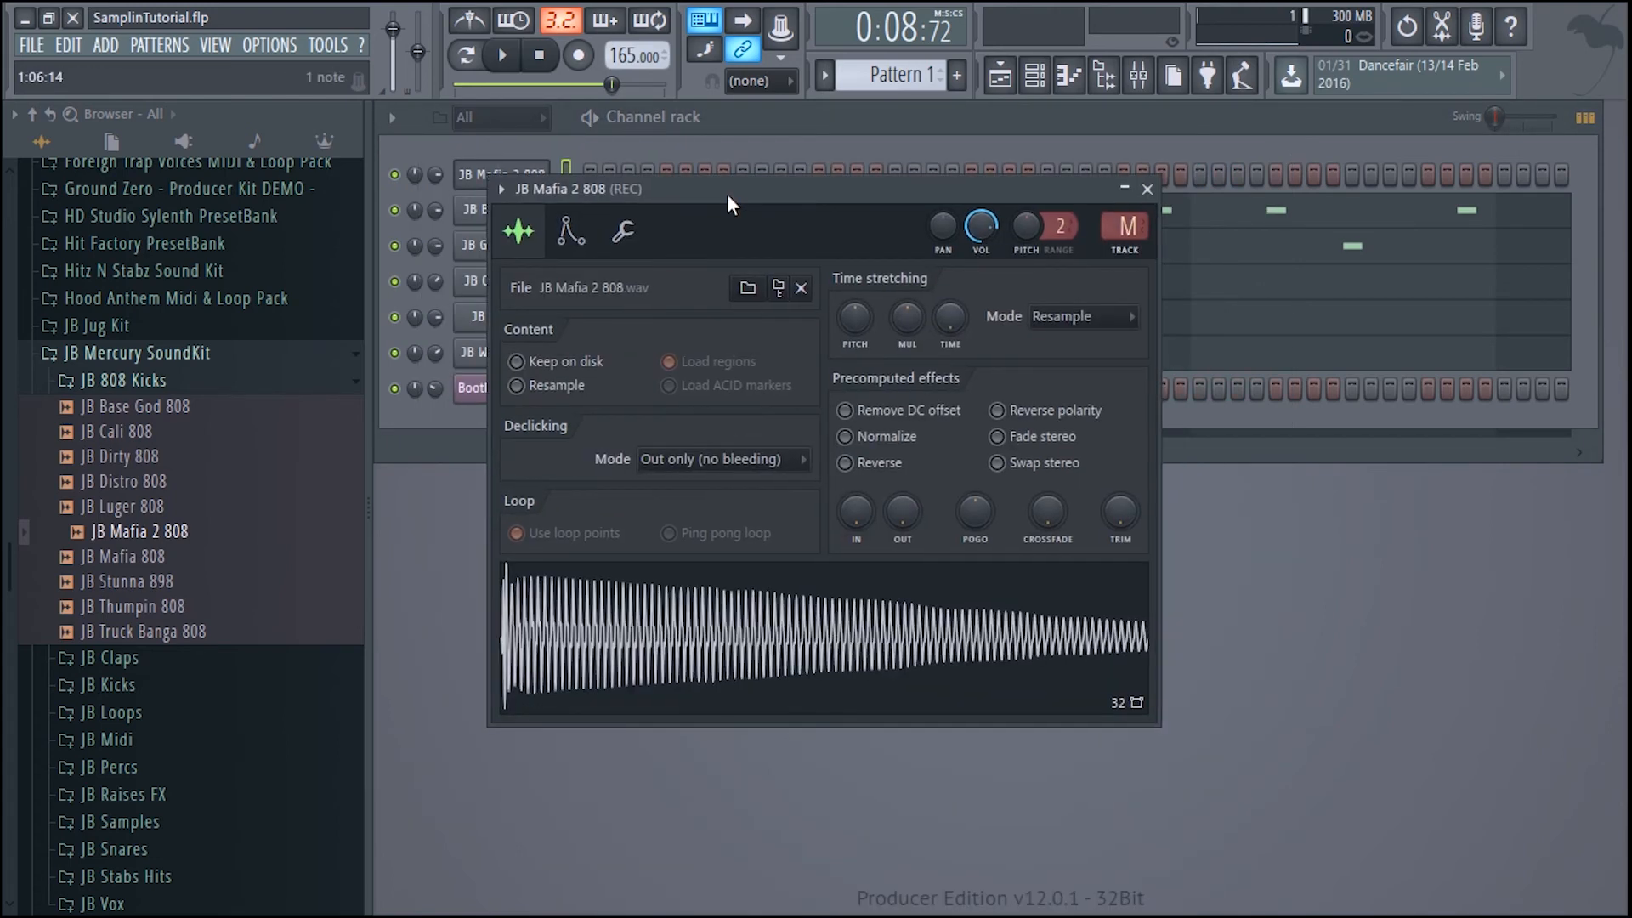
pyautogui.click(626, 236)
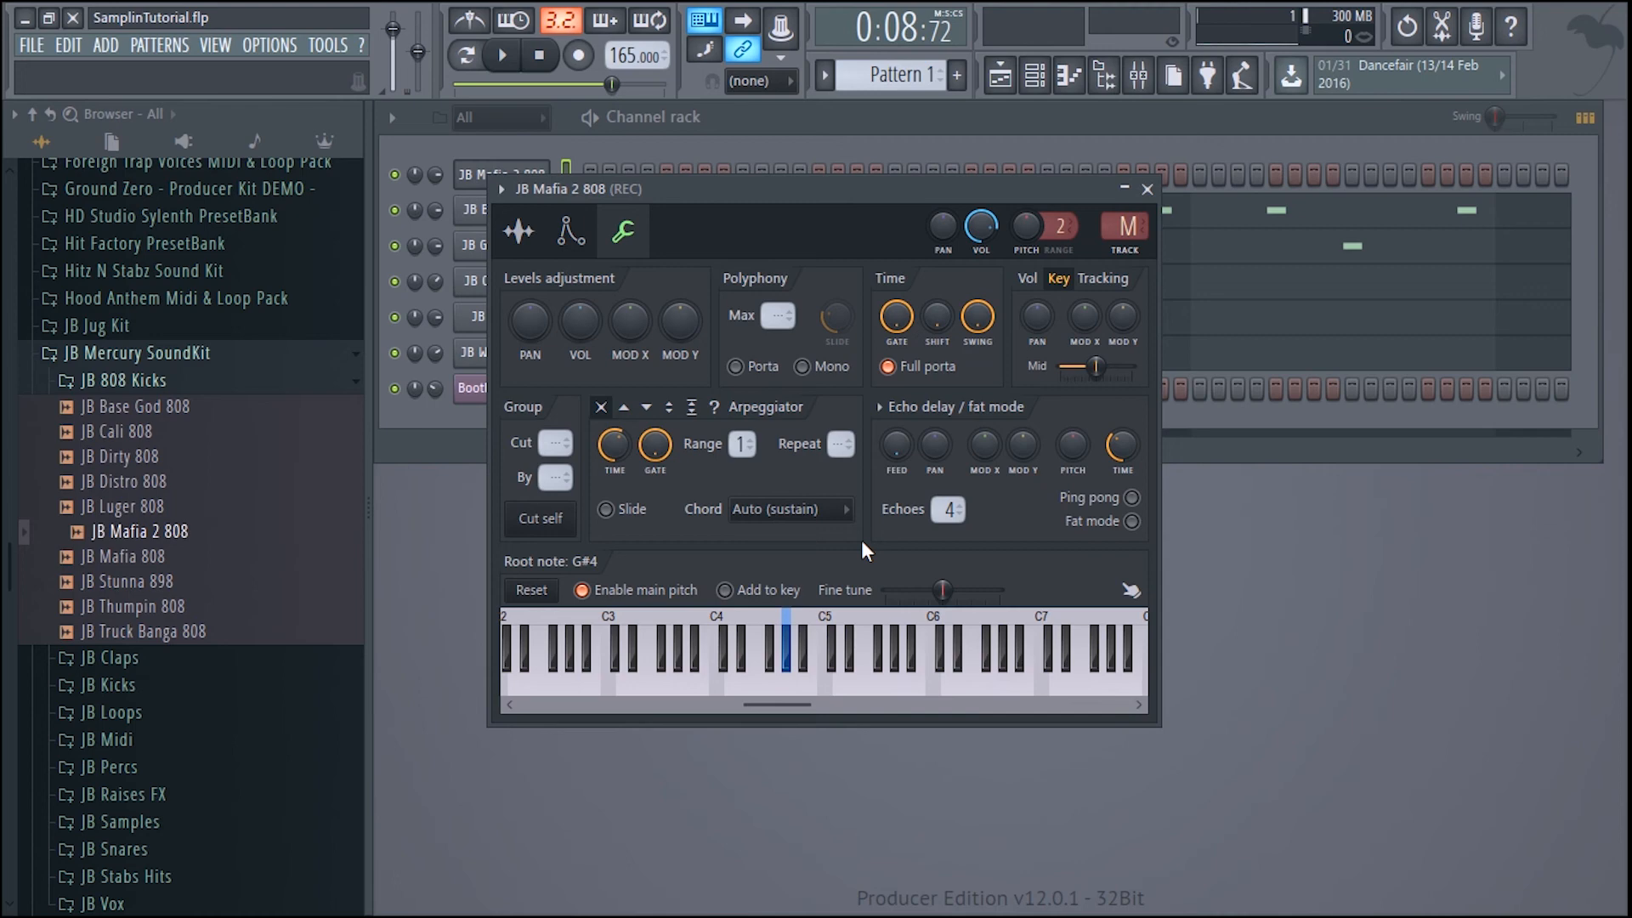
pyautogui.press('q')
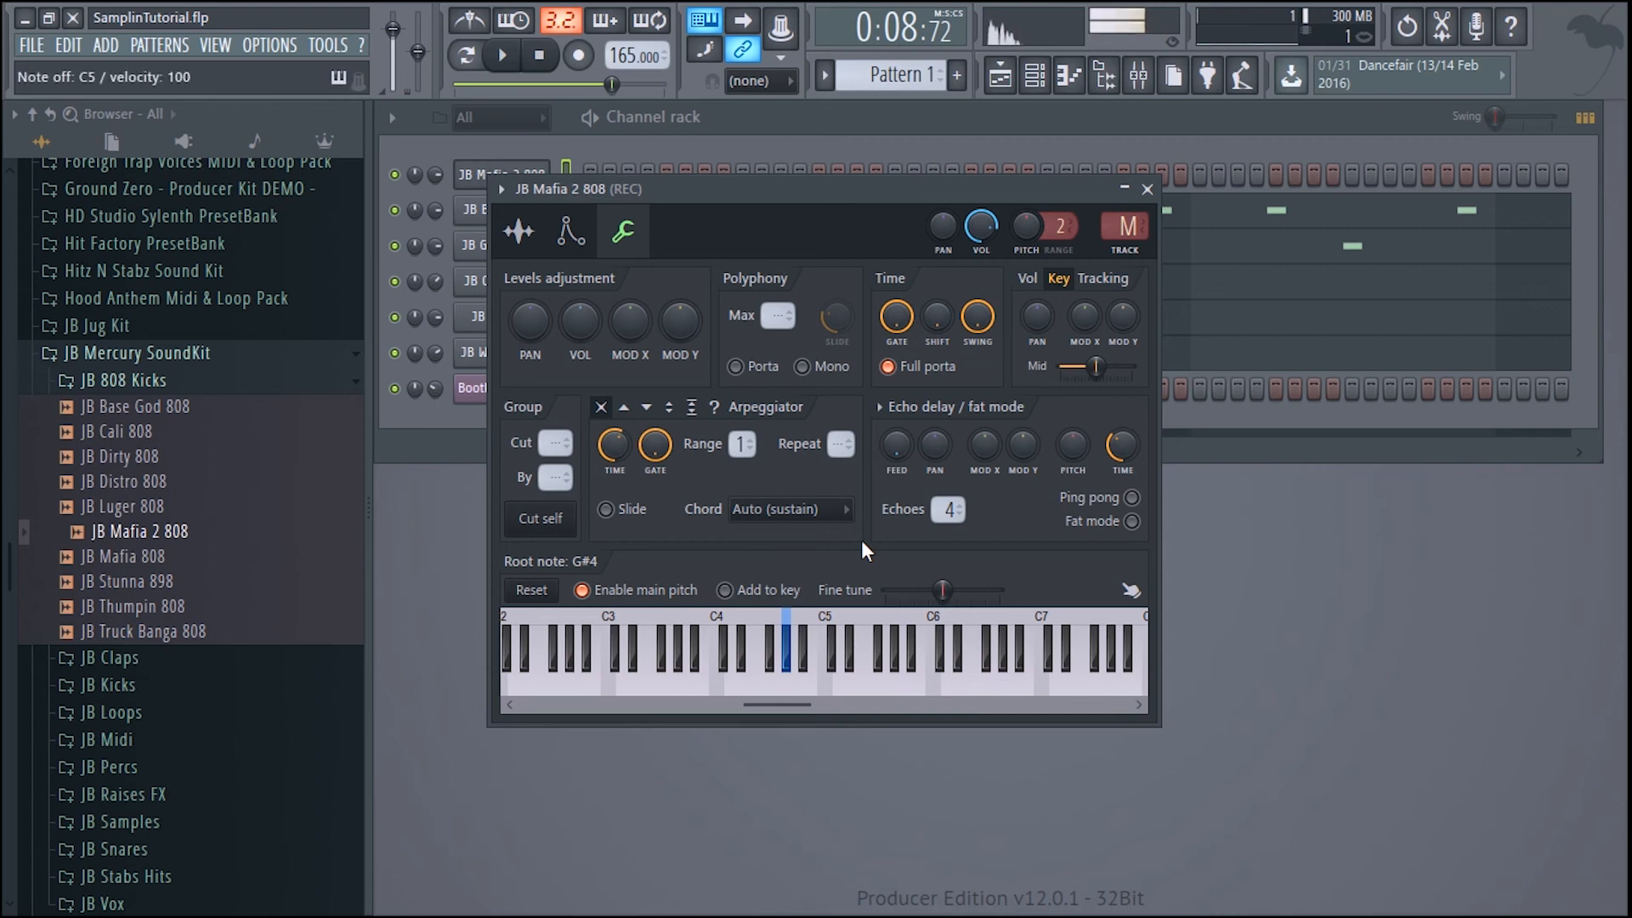
pyautogui.click(1125, 189)
# - Place an A4 note at the start of bar 1 in the JB Mafia 2 808 piano roll and play the pattern
pyautogui.rightClick(507, 168)
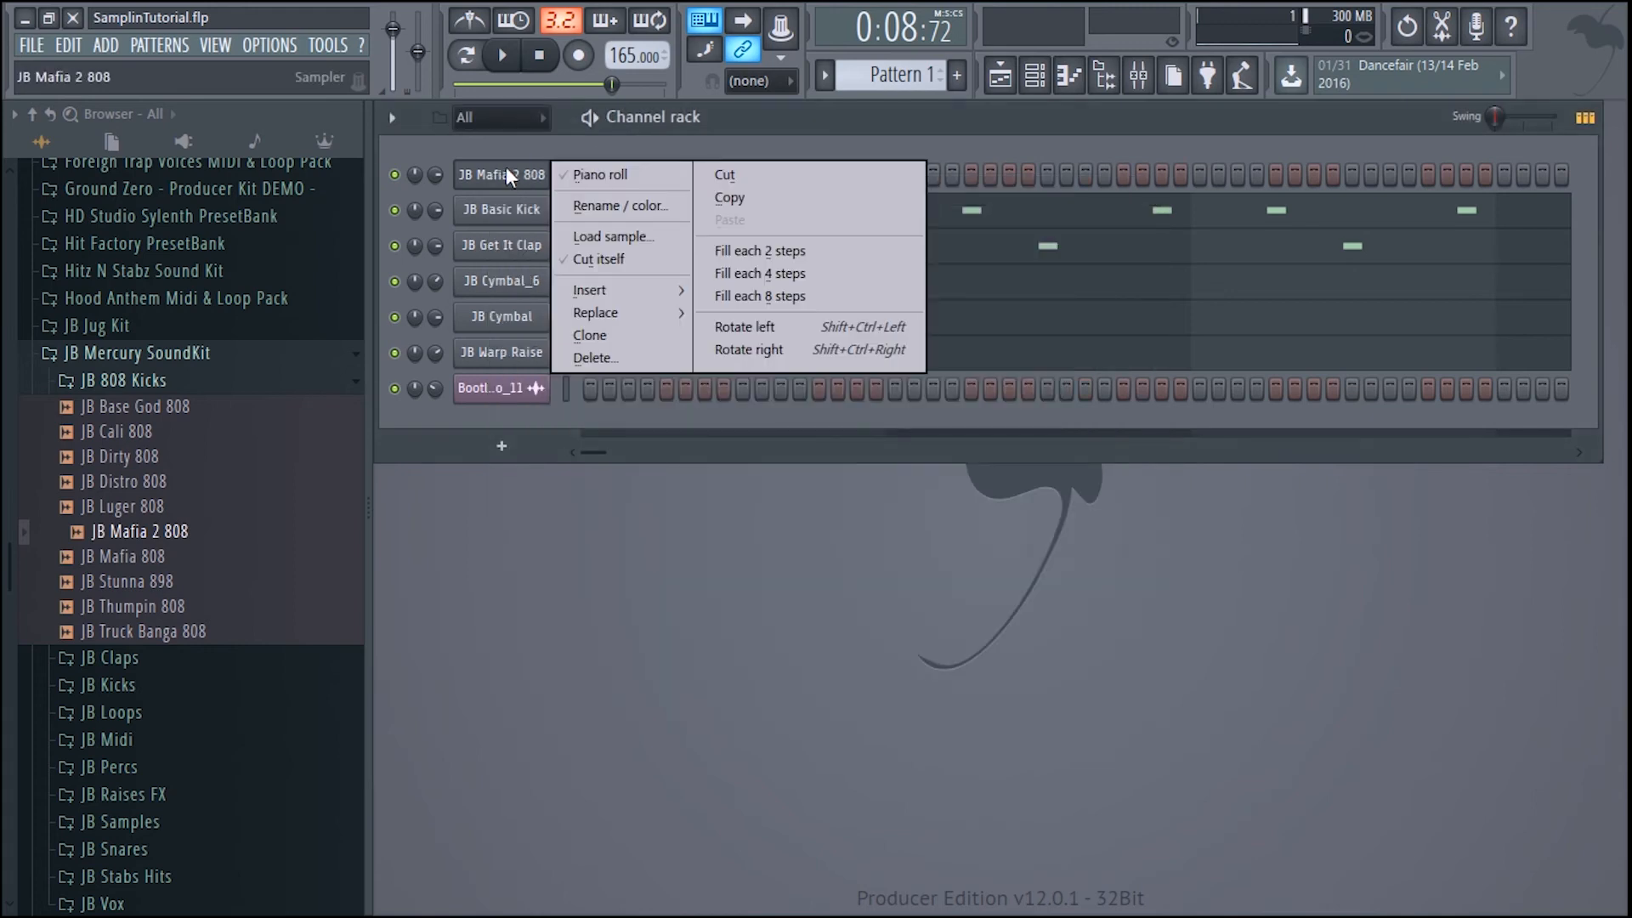
pyautogui.click(619, 170)
pyautogui.moveTo(1220, 147); pyautogui.dragTo(1002, 147)
pyautogui.click(445, 497)
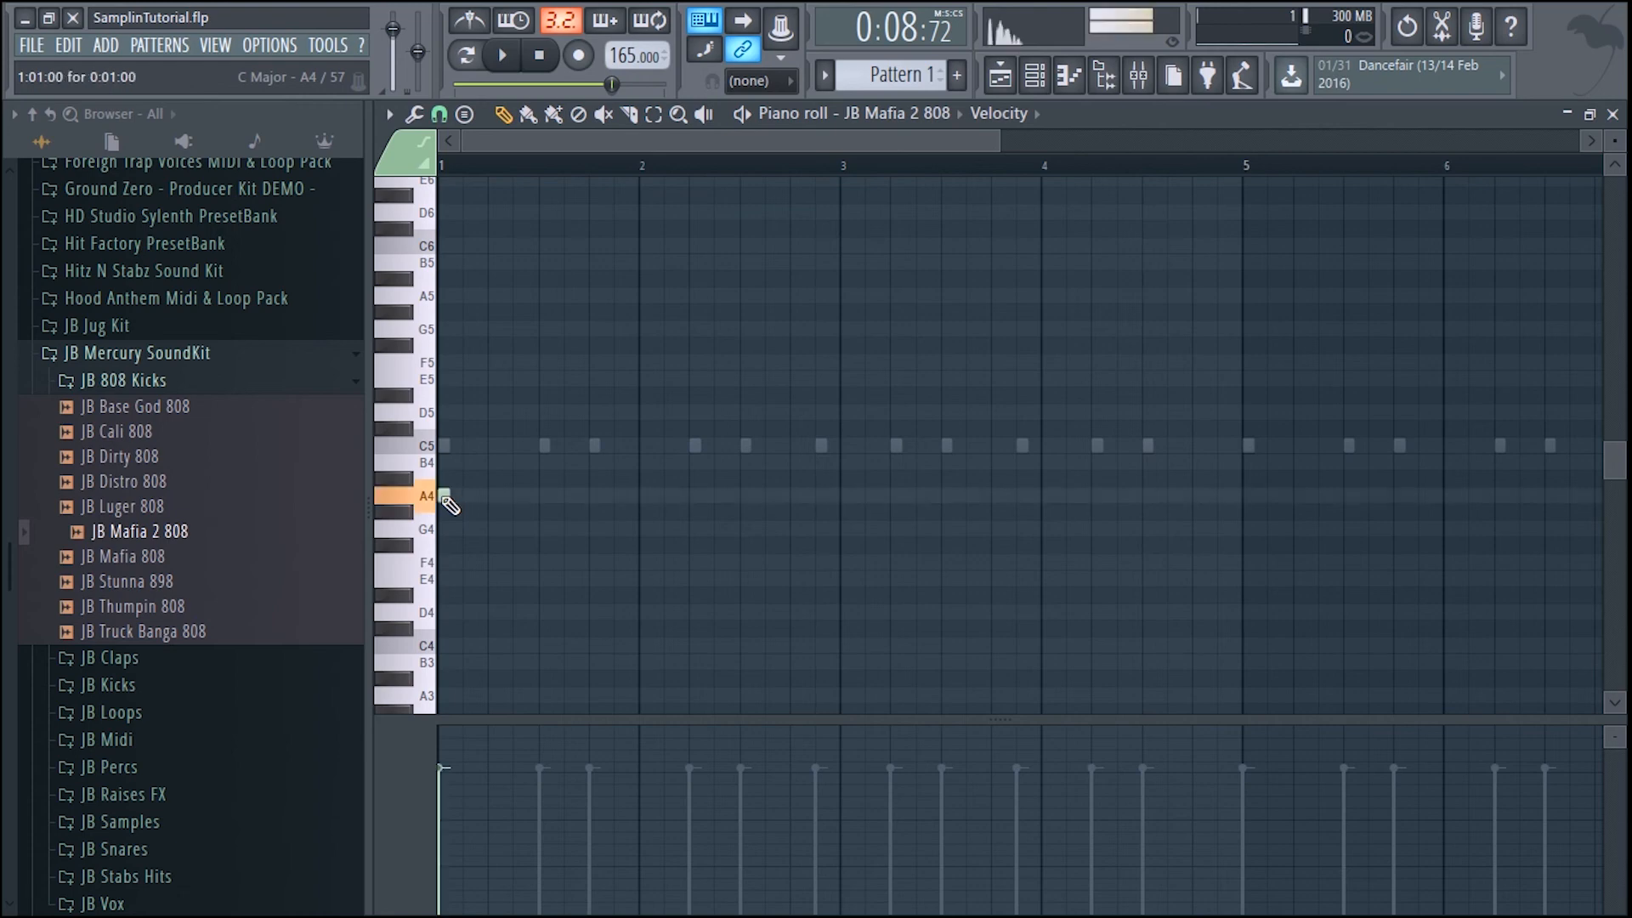
pyautogui.moveTo(1616, 467); pyautogui.dragTo(1616, 477)
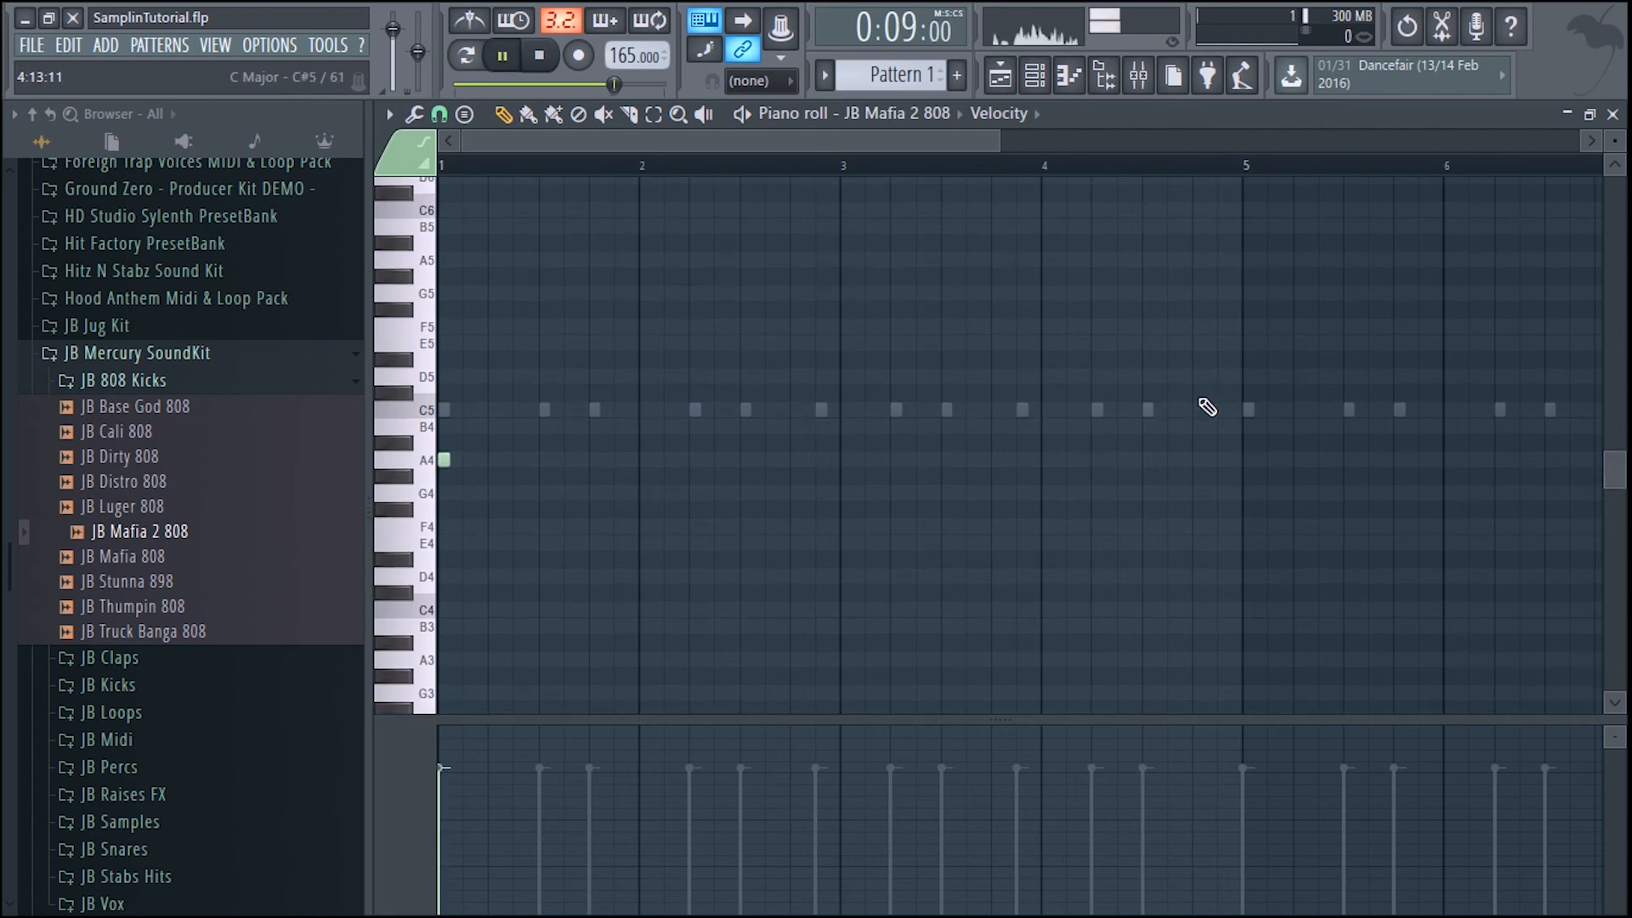
pyautogui.moveTo(995, 136); pyautogui.dragTo(1254, 137)
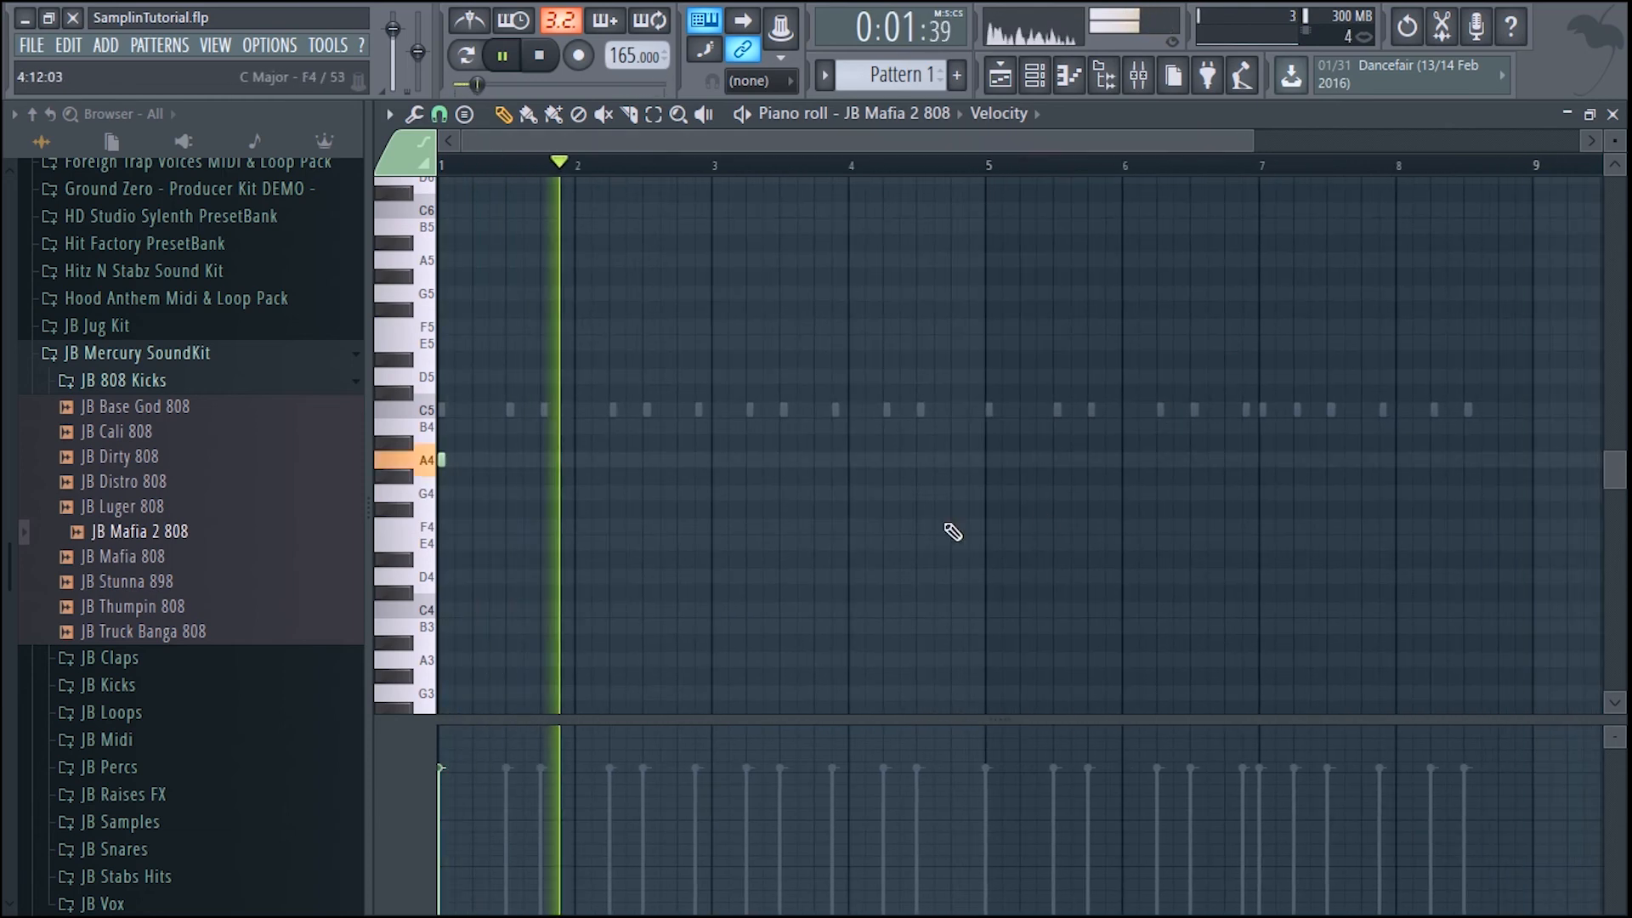
# - Close the piano roll and toggle the Cut itself option of the JB Mafia 2 808 channel
pyautogui.click(1612, 114)
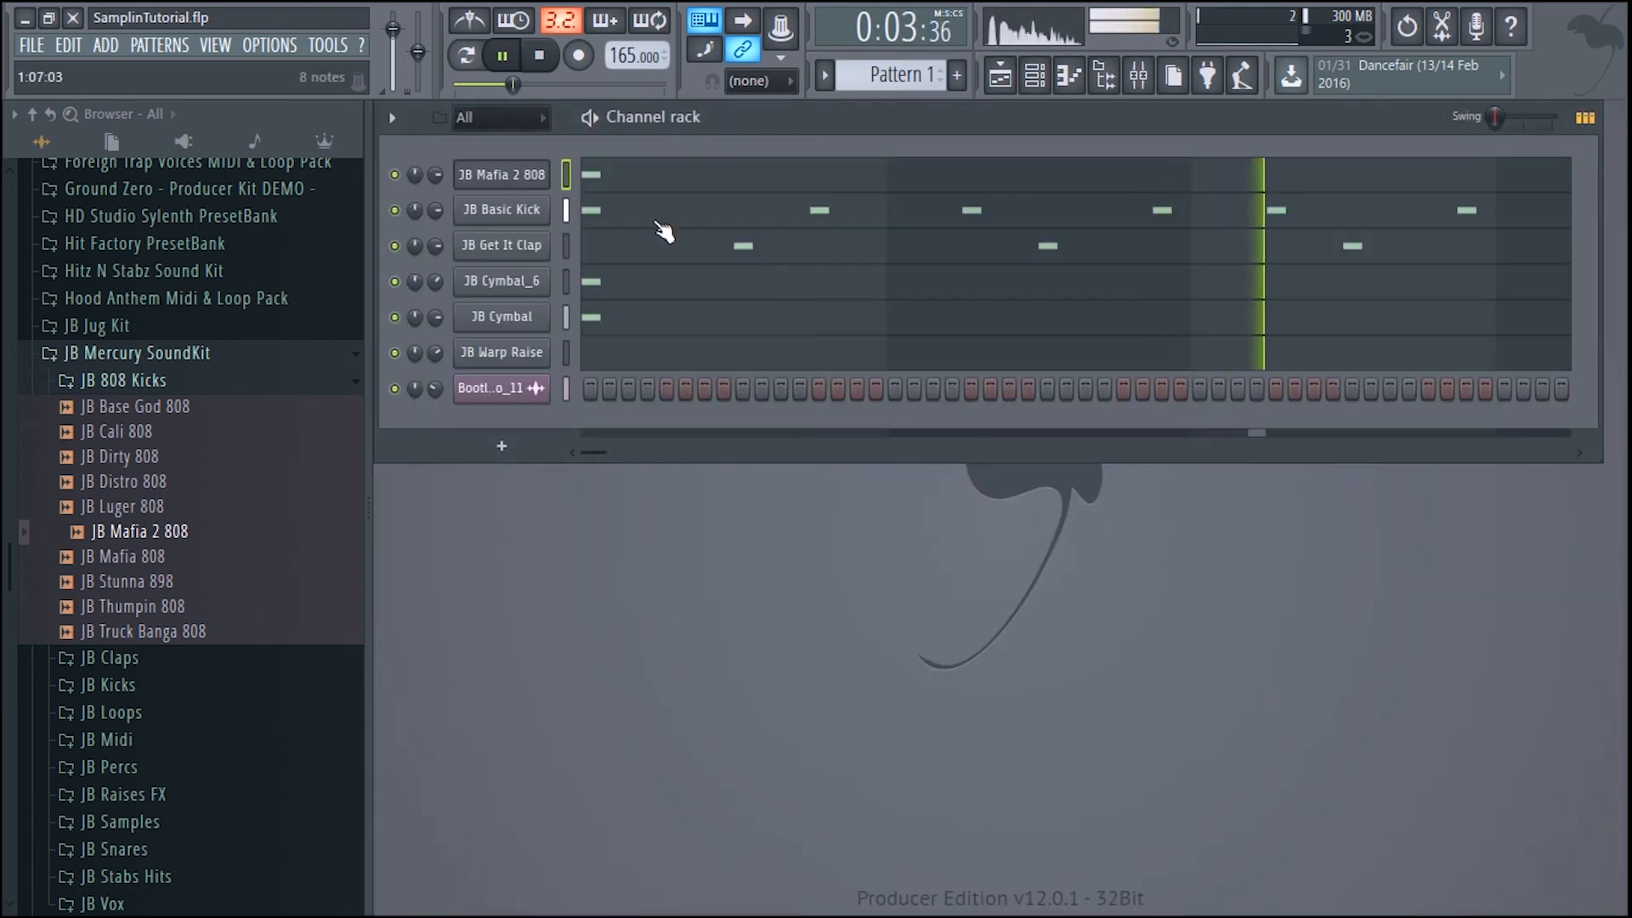
pyautogui.rightClick(535, 172)
pyautogui.click(624, 259)
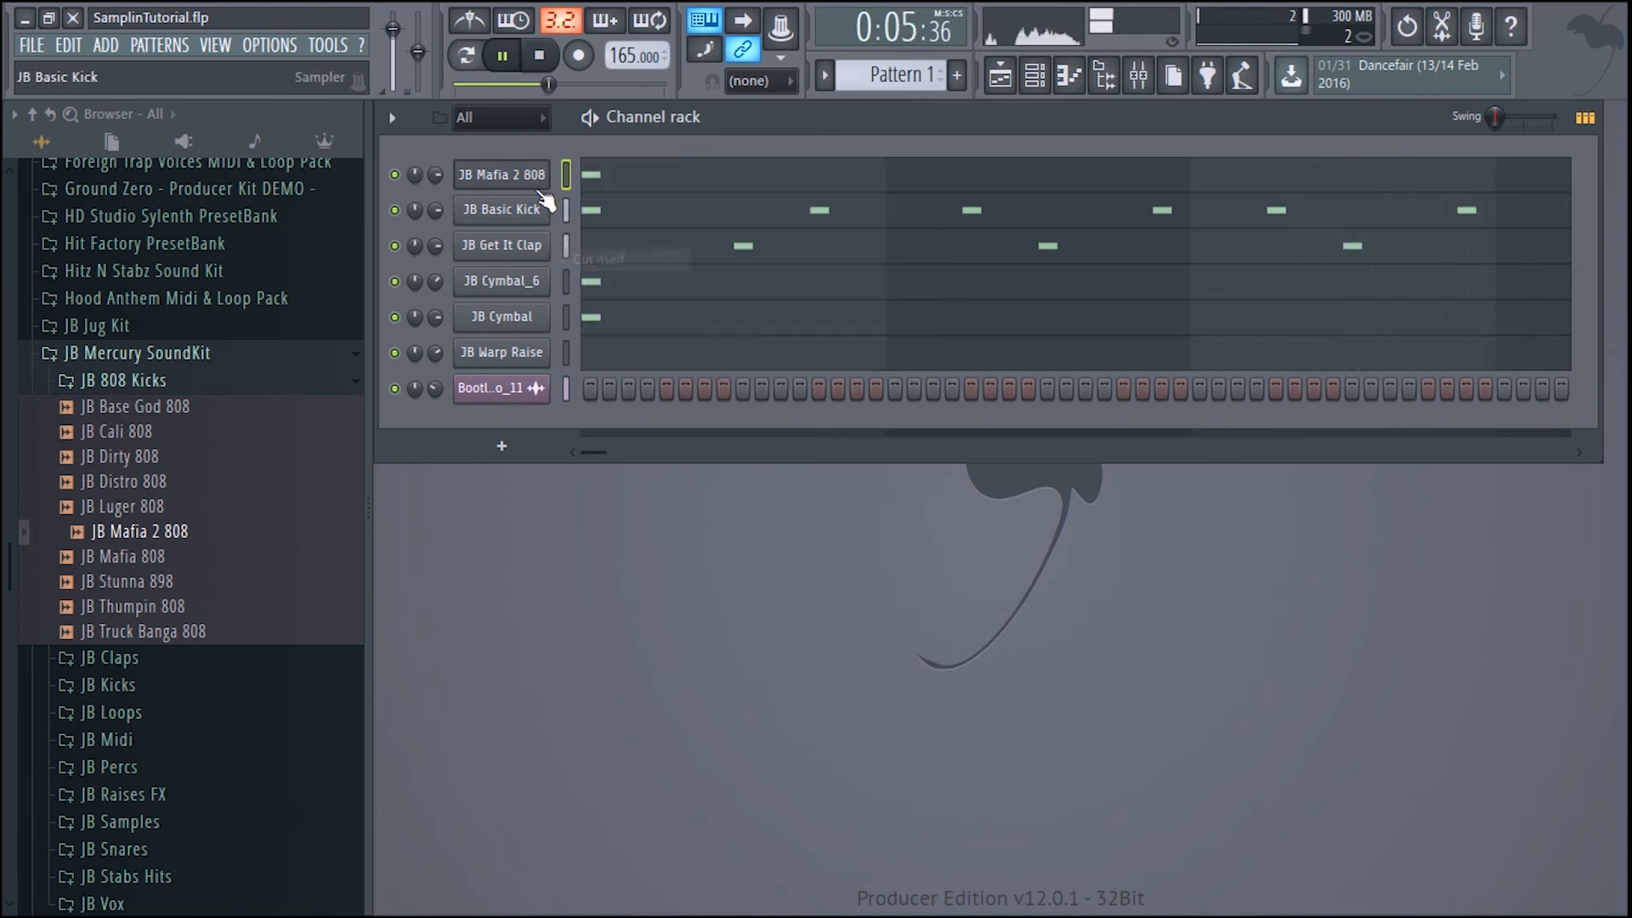
# - In the JB Mafia 2 808 piano roll, lower the bar 1 note to A3 and place A3 notes at 4:05, 4:09 and the start of bar 5
pyautogui.click(619, 178)
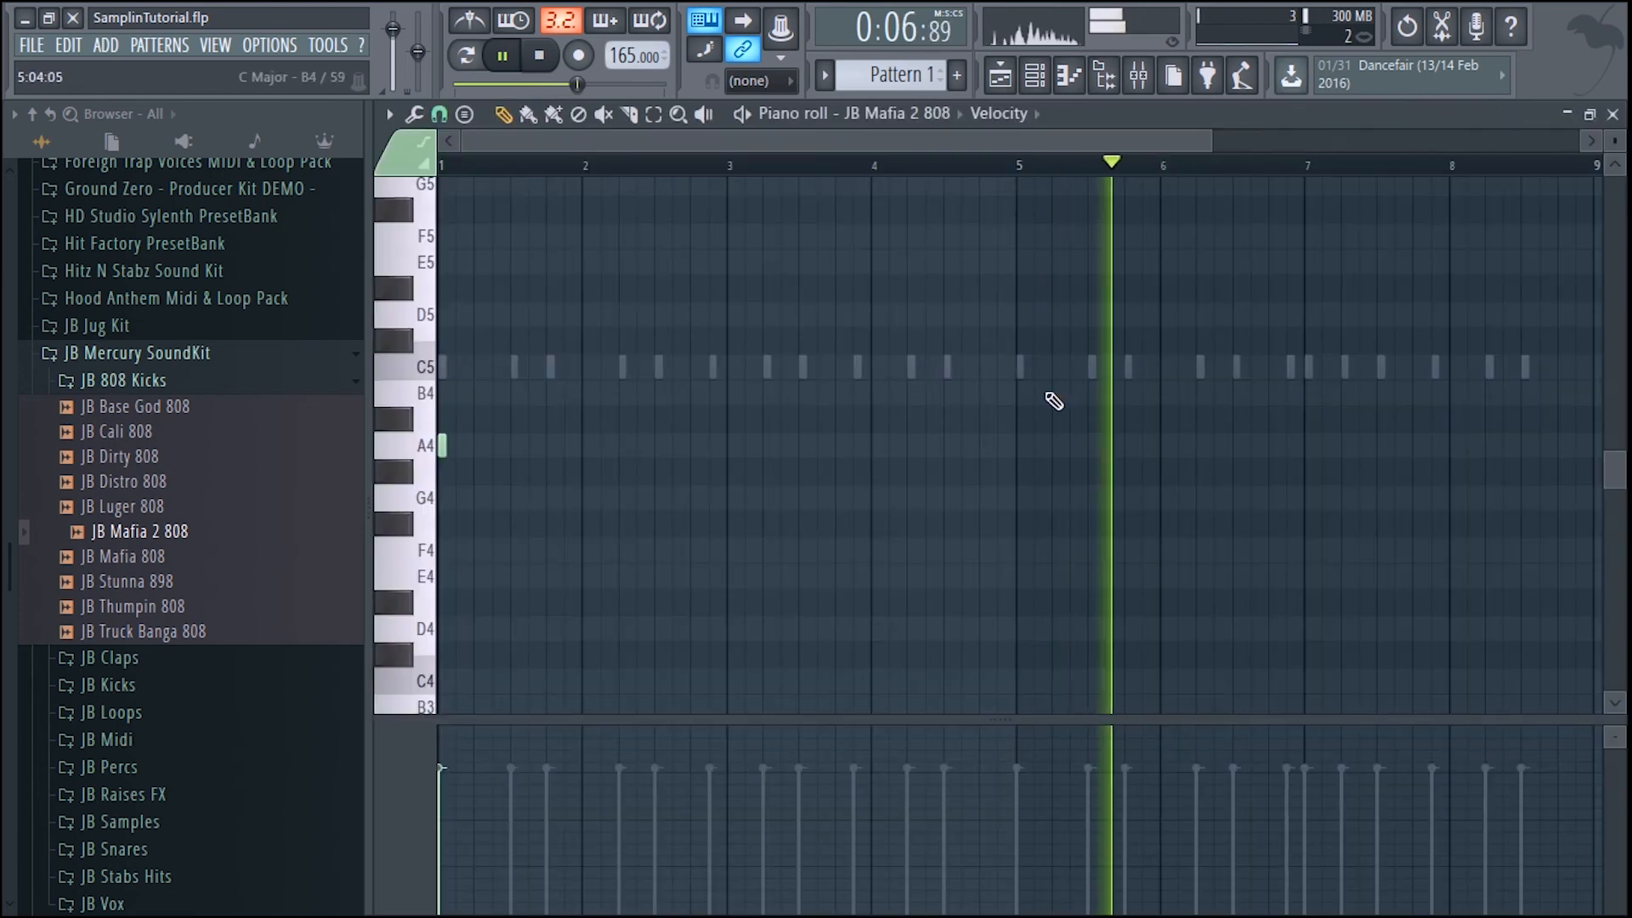
pyautogui.click(1020, 446)
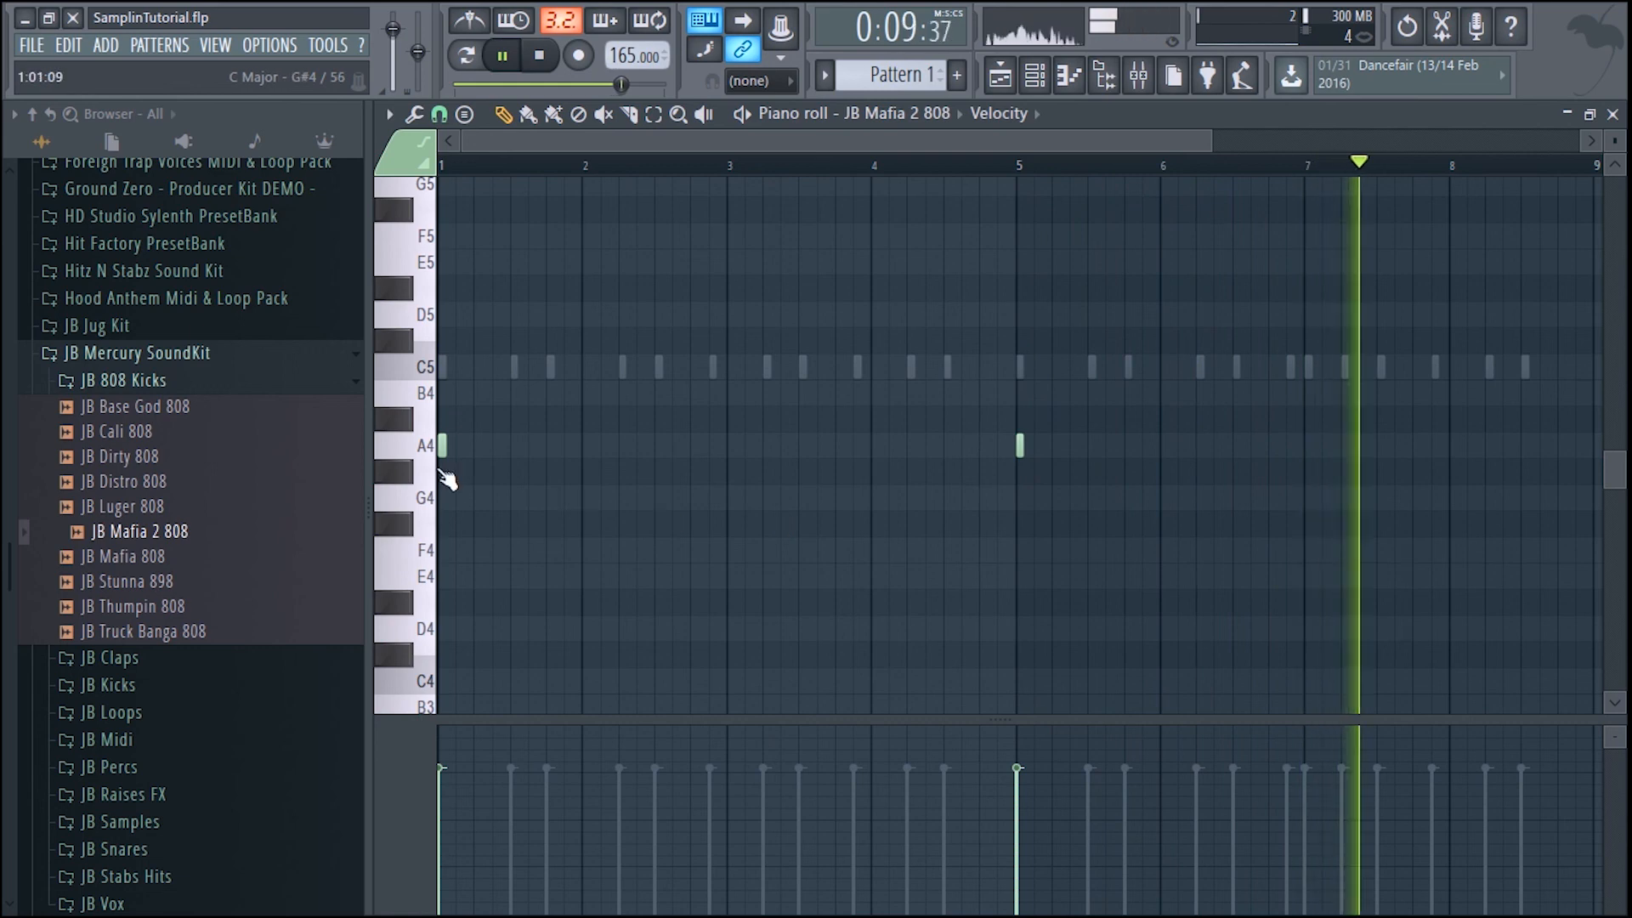
pyautogui.moveTo(443, 445); pyautogui.dragTo(443, 533)
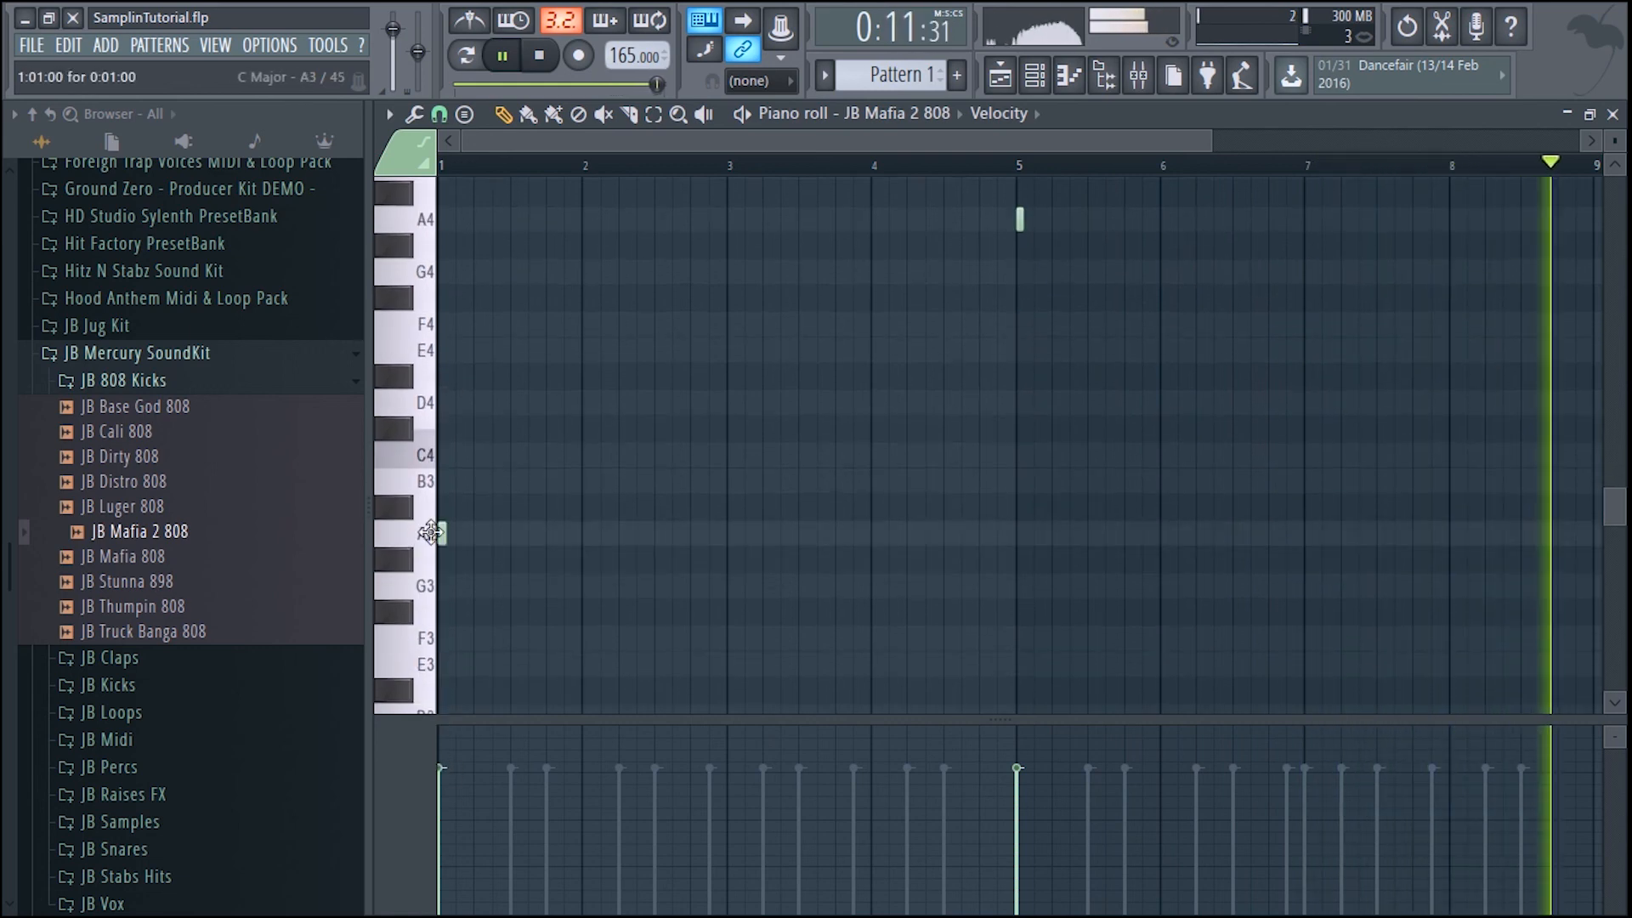
pyautogui.moveTo(1019, 223); pyautogui.dragTo(1019, 543)
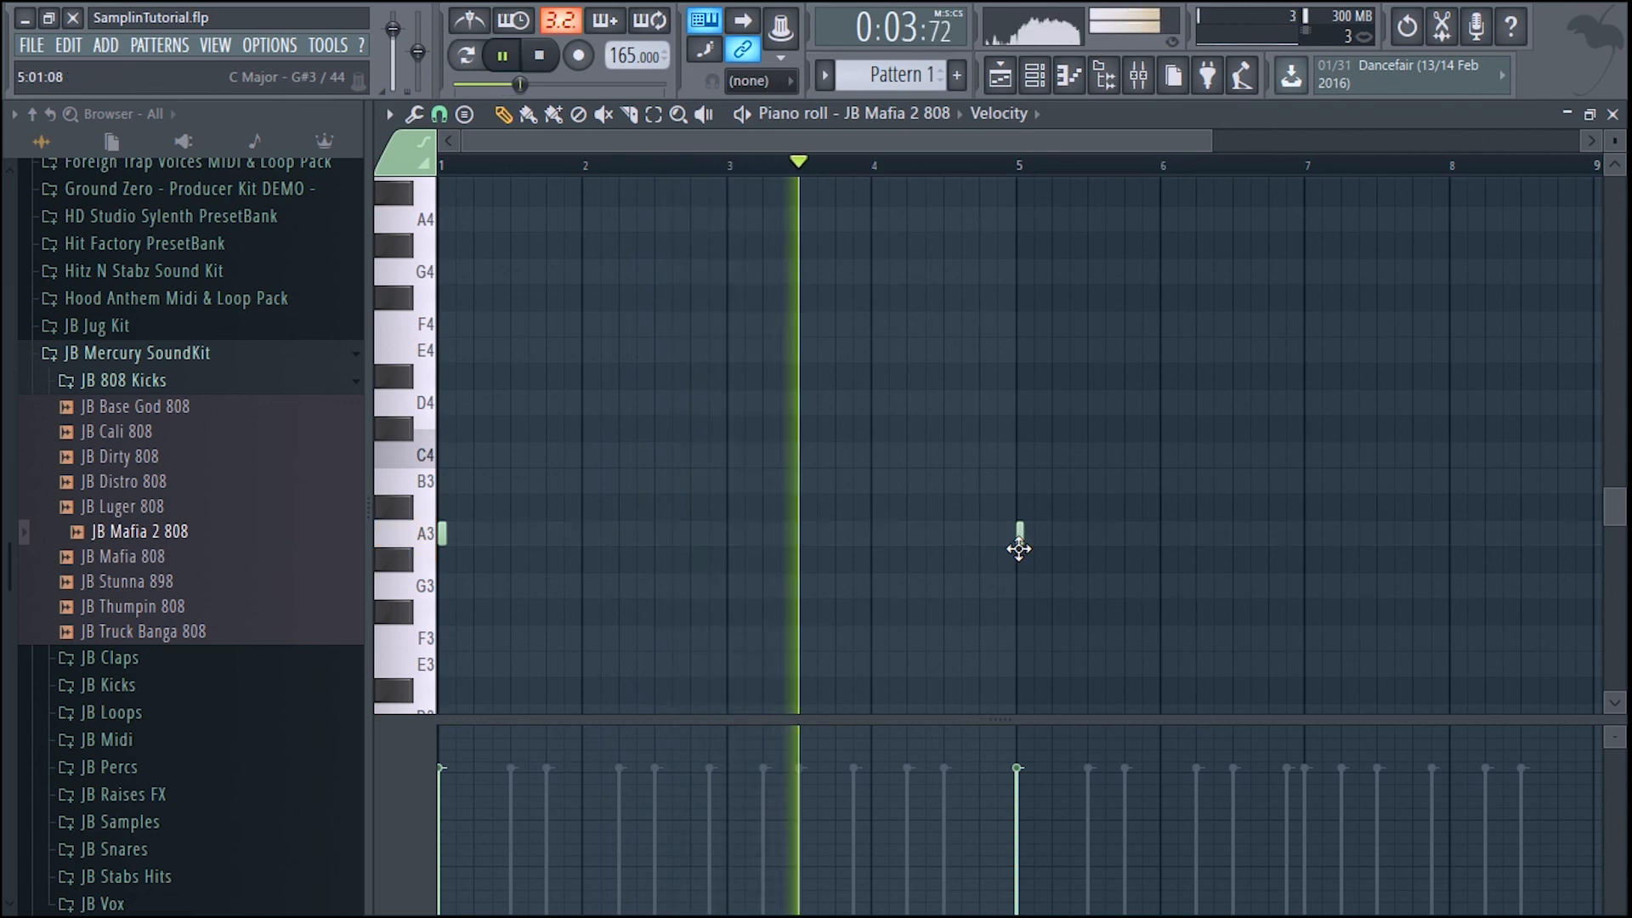
pyautogui.click(947, 533)
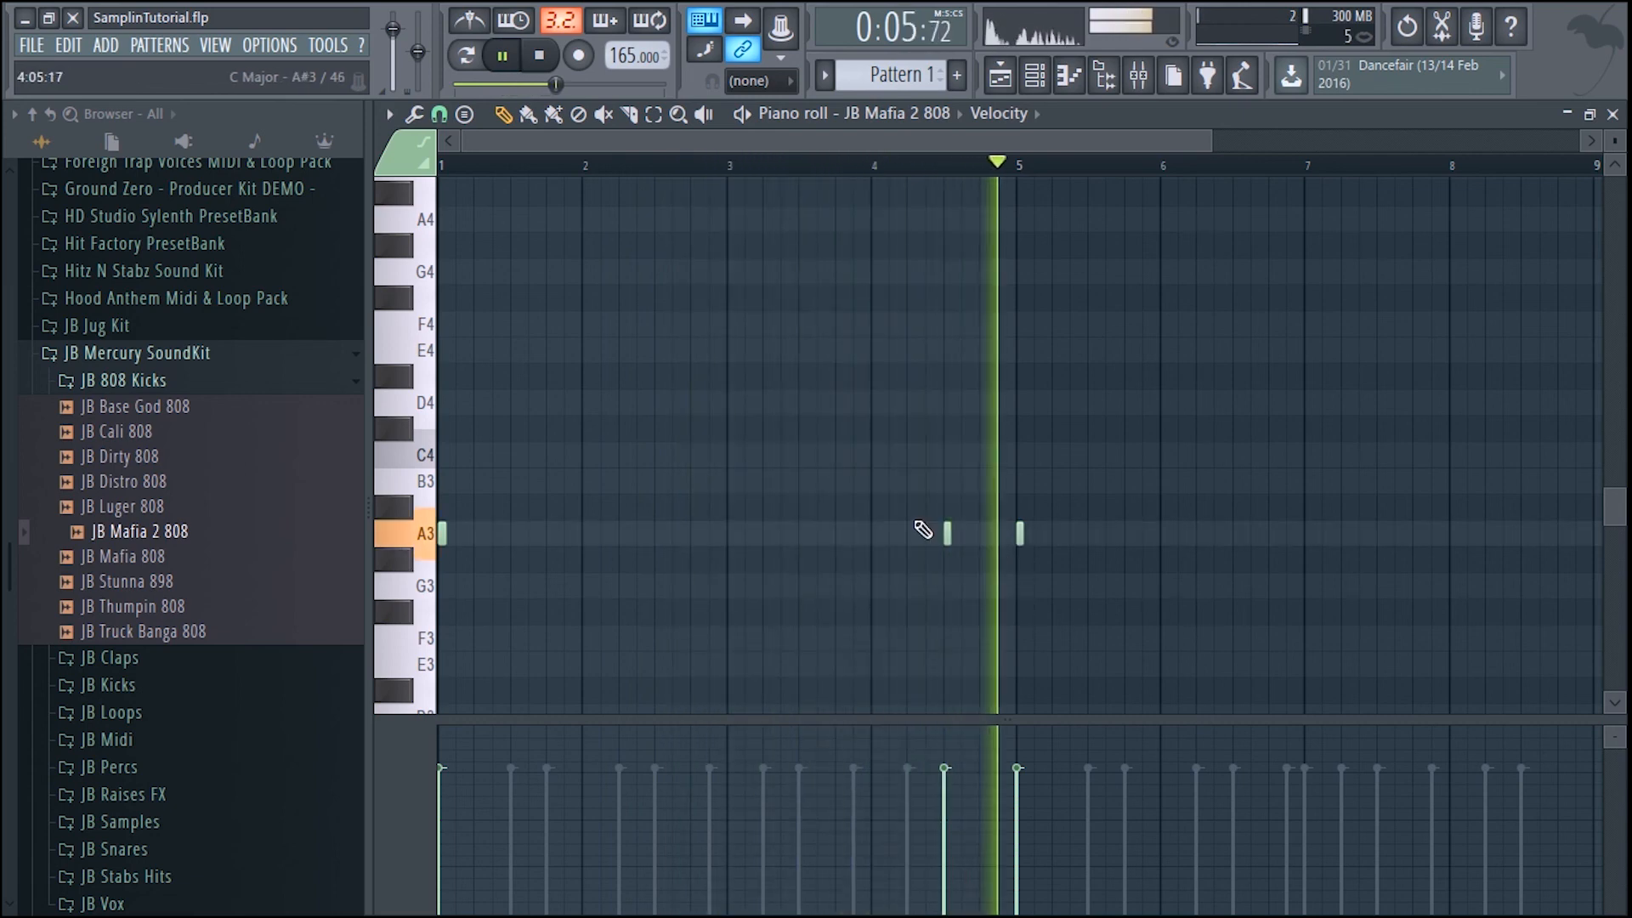
pyautogui.click(910, 533)
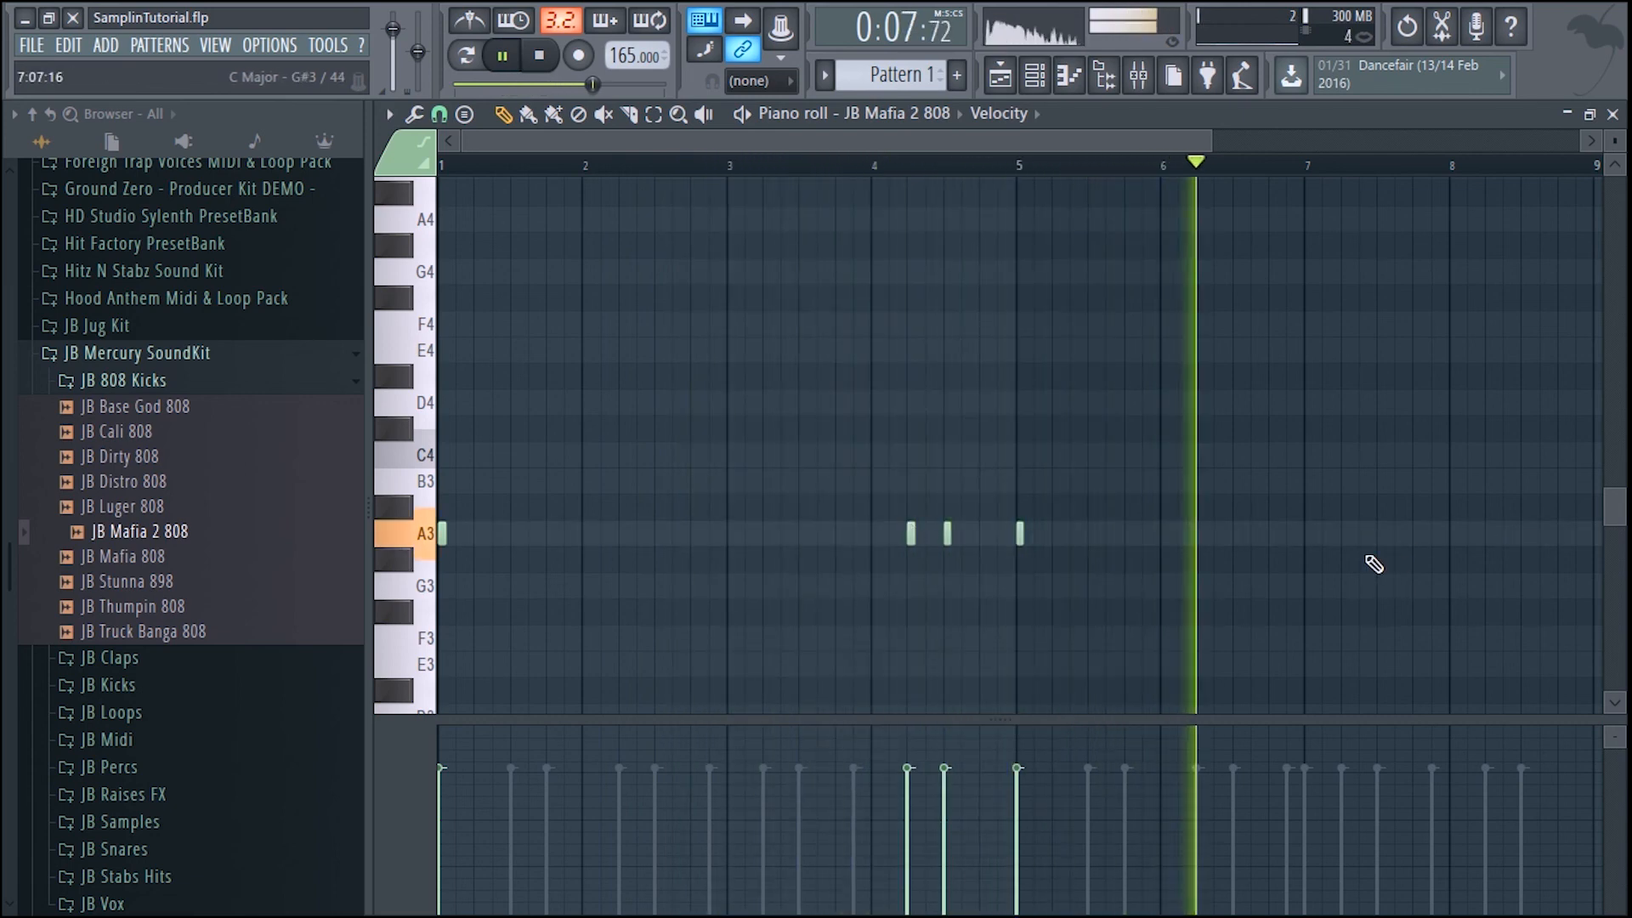
# - Place two B3 notes at 8:09 and 8:11 and a G#3 note at 8:07 for the JB Mafia 2 808
pyautogui.moveTo(1079, 144); pyautogui.dragTo(1285, 148)
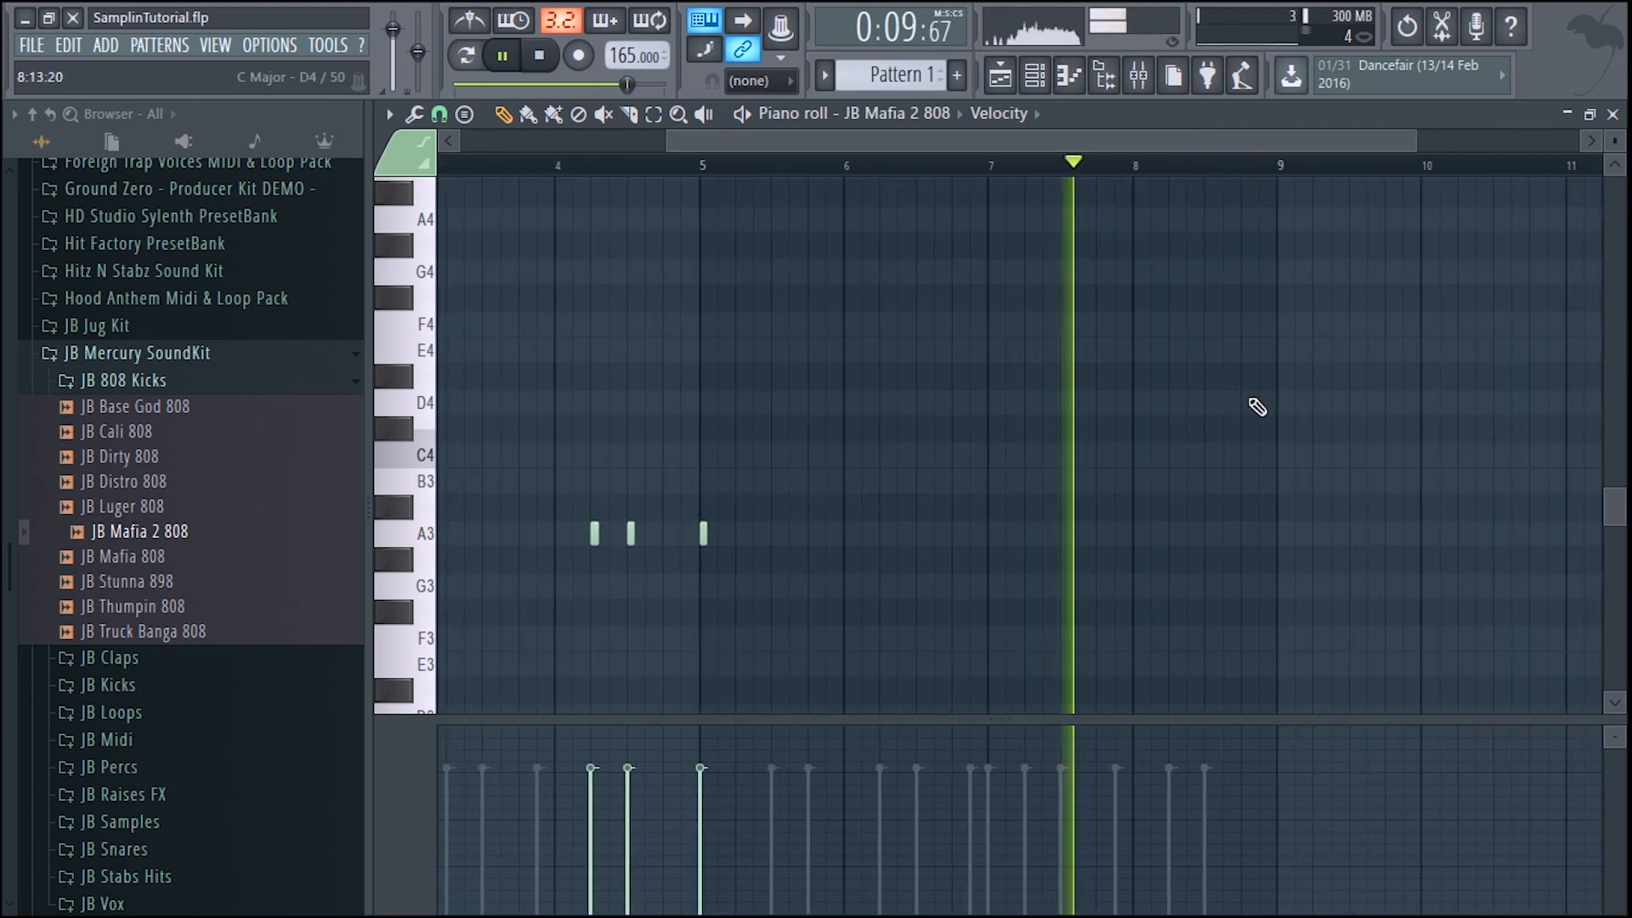
pyautogui.click(1243, 481)
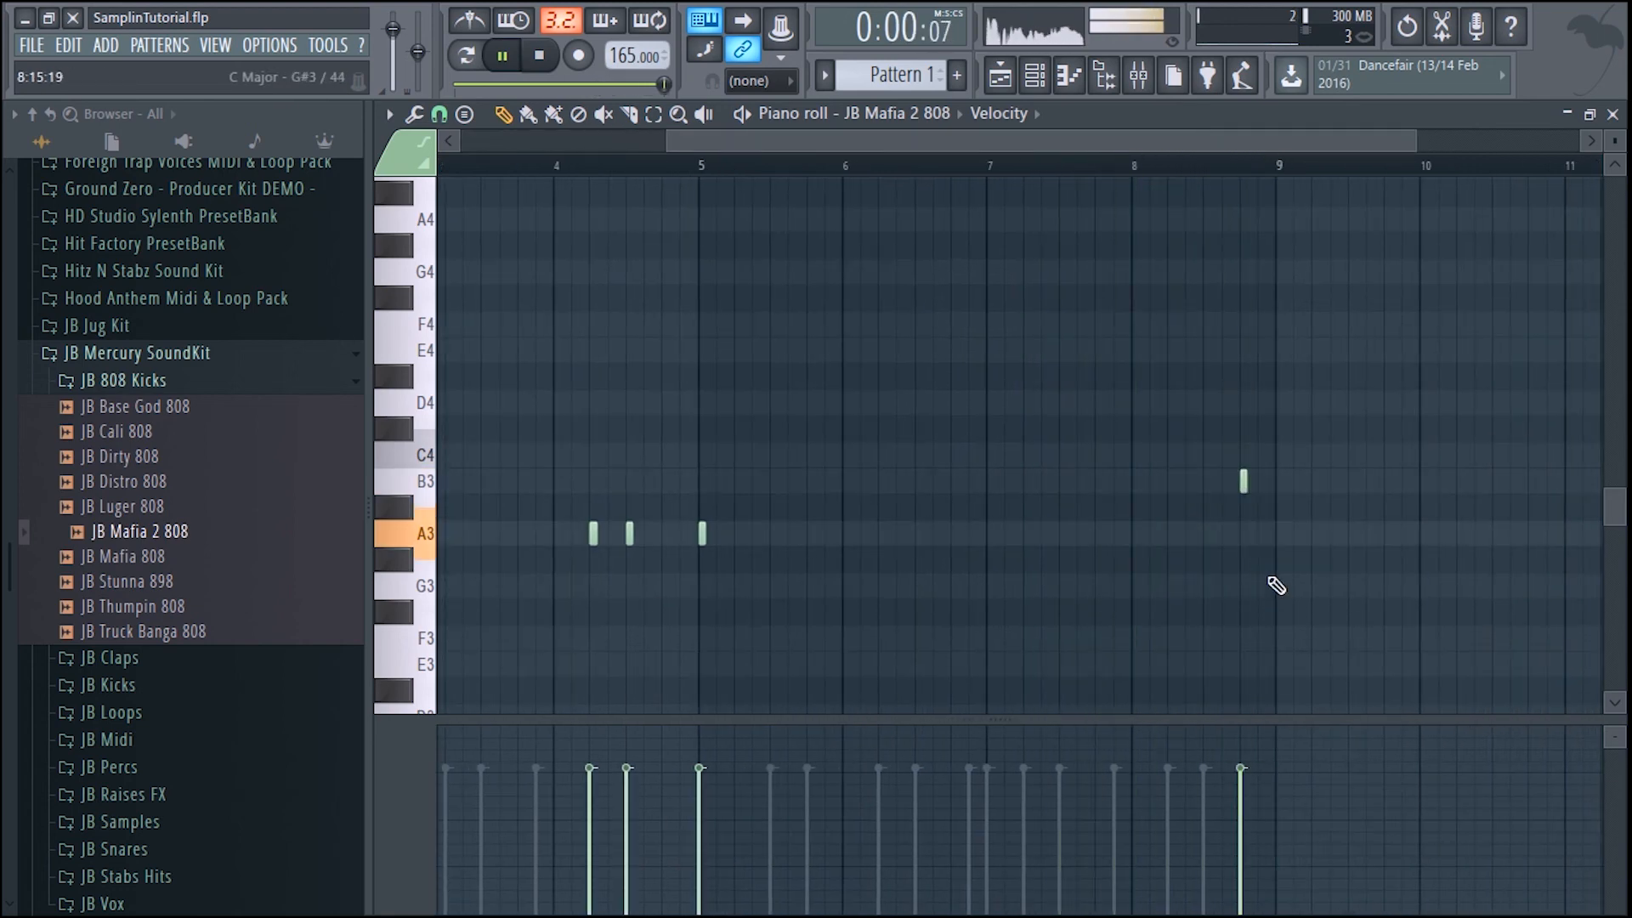
pyautogui.moveTo(1245, 481); pyautogui.dragTo(1209, 481)
pyautogui.click(1224, 480)
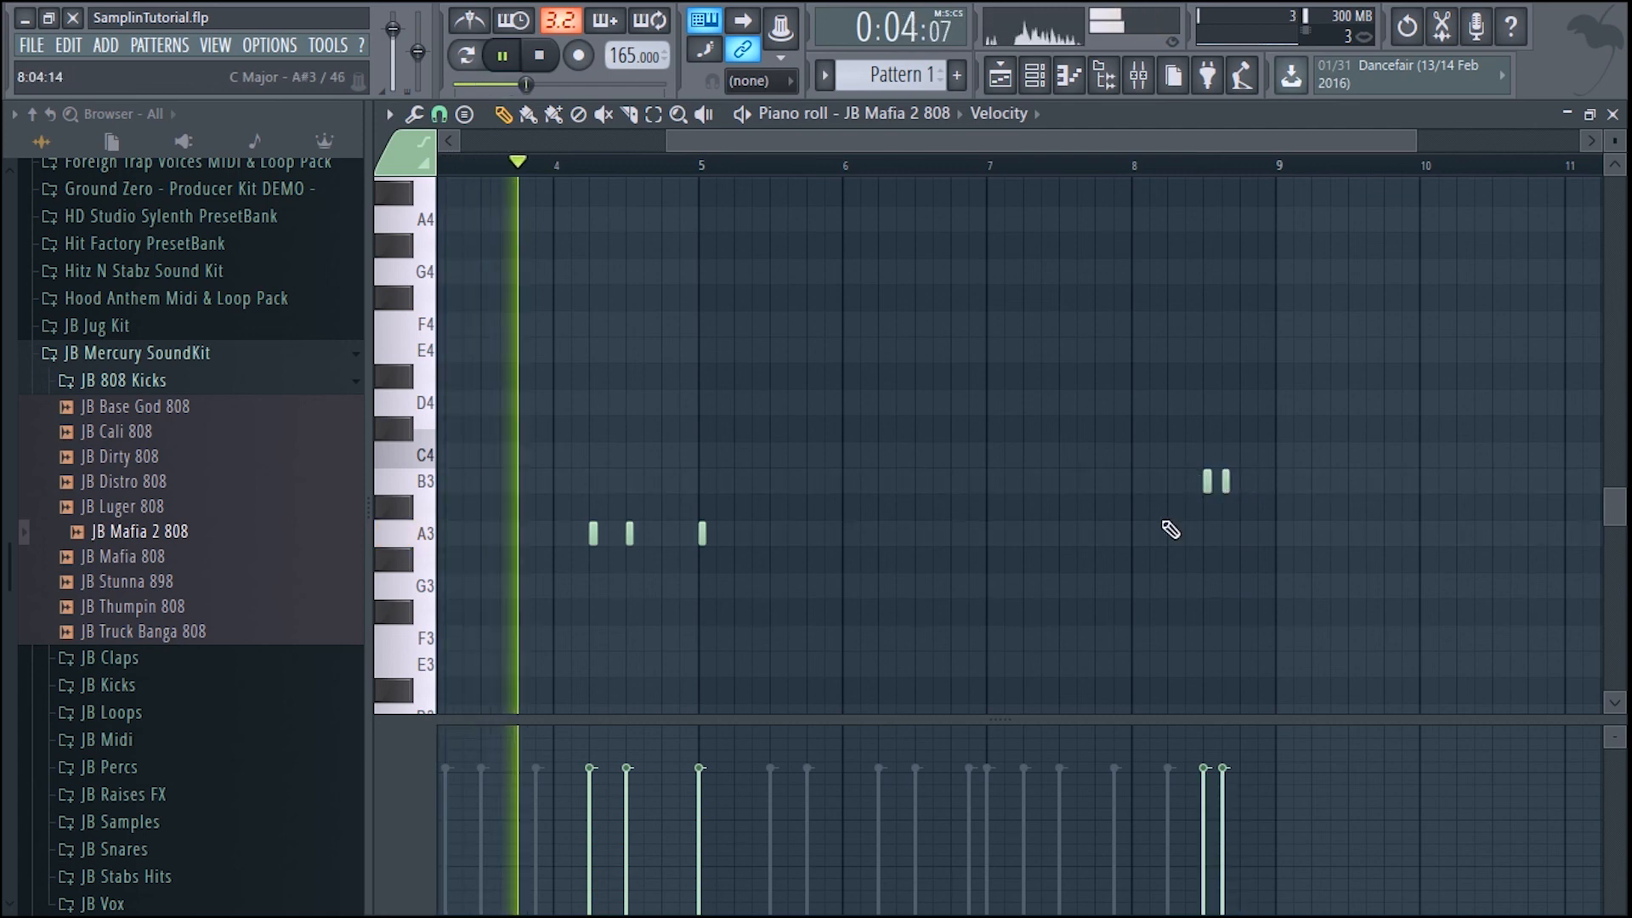
pyautogui.click(1189, 559)
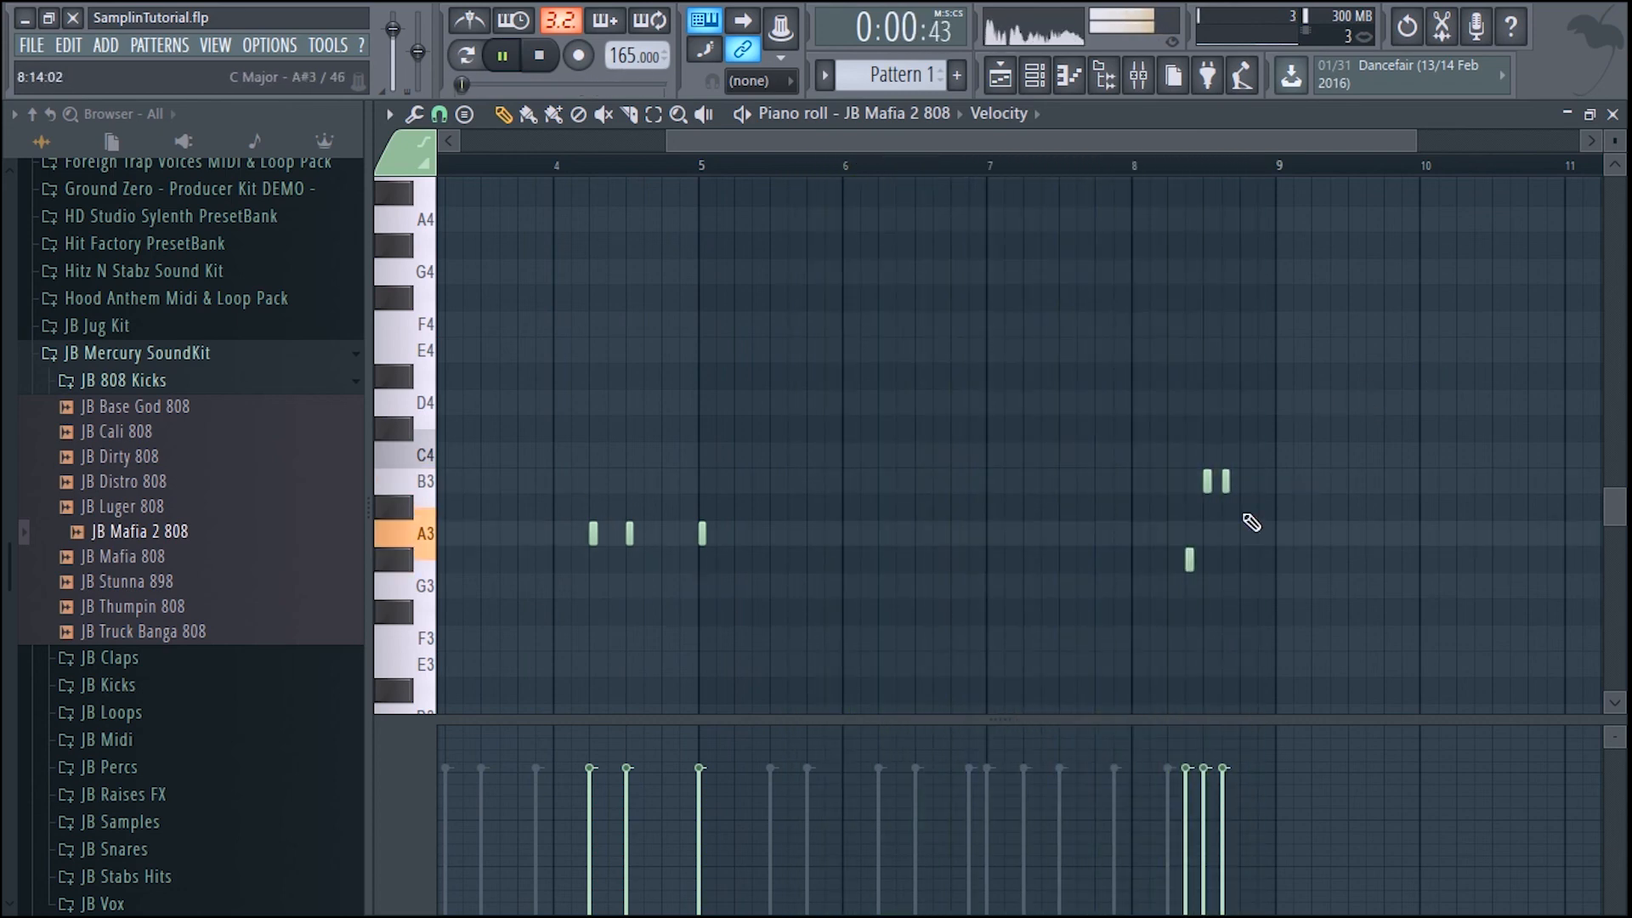
# - Delete the two B3 notes in bar 8, keeping the G#3 note
pyautogui.keyDown('ctrl'); pyautogui.moveTo(1245, 516); pyautogui.dragTo(1200, 472); pyautogui.keyUp('ctrl')
pyautogui.rightClick(1206, 481)
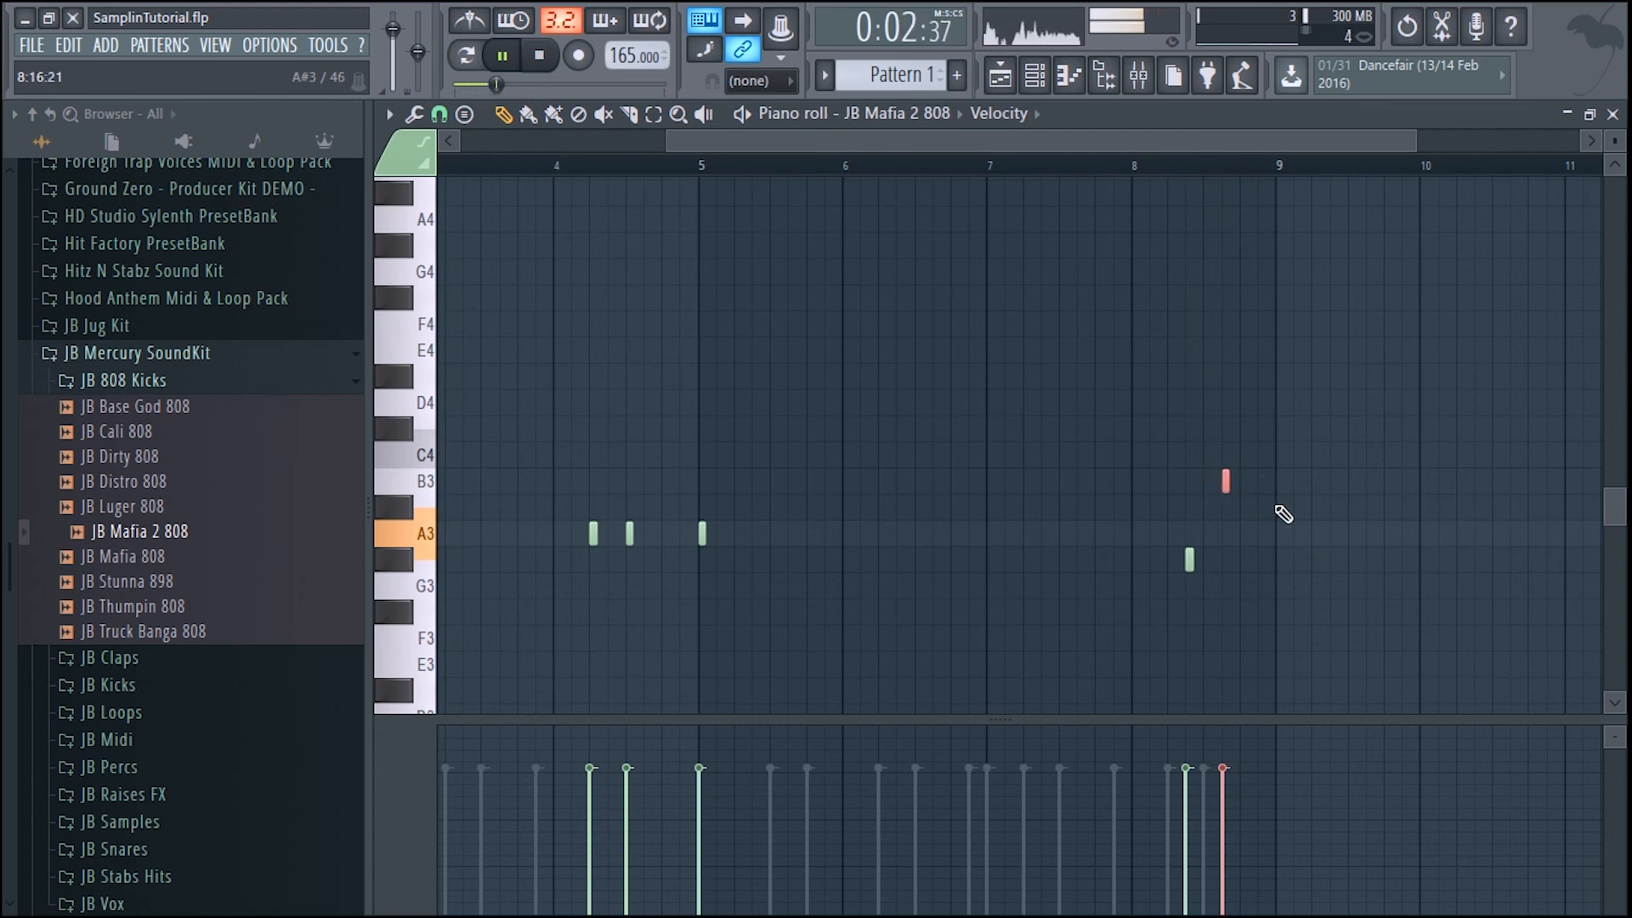
pyautogui.rightClick(1225, 481)
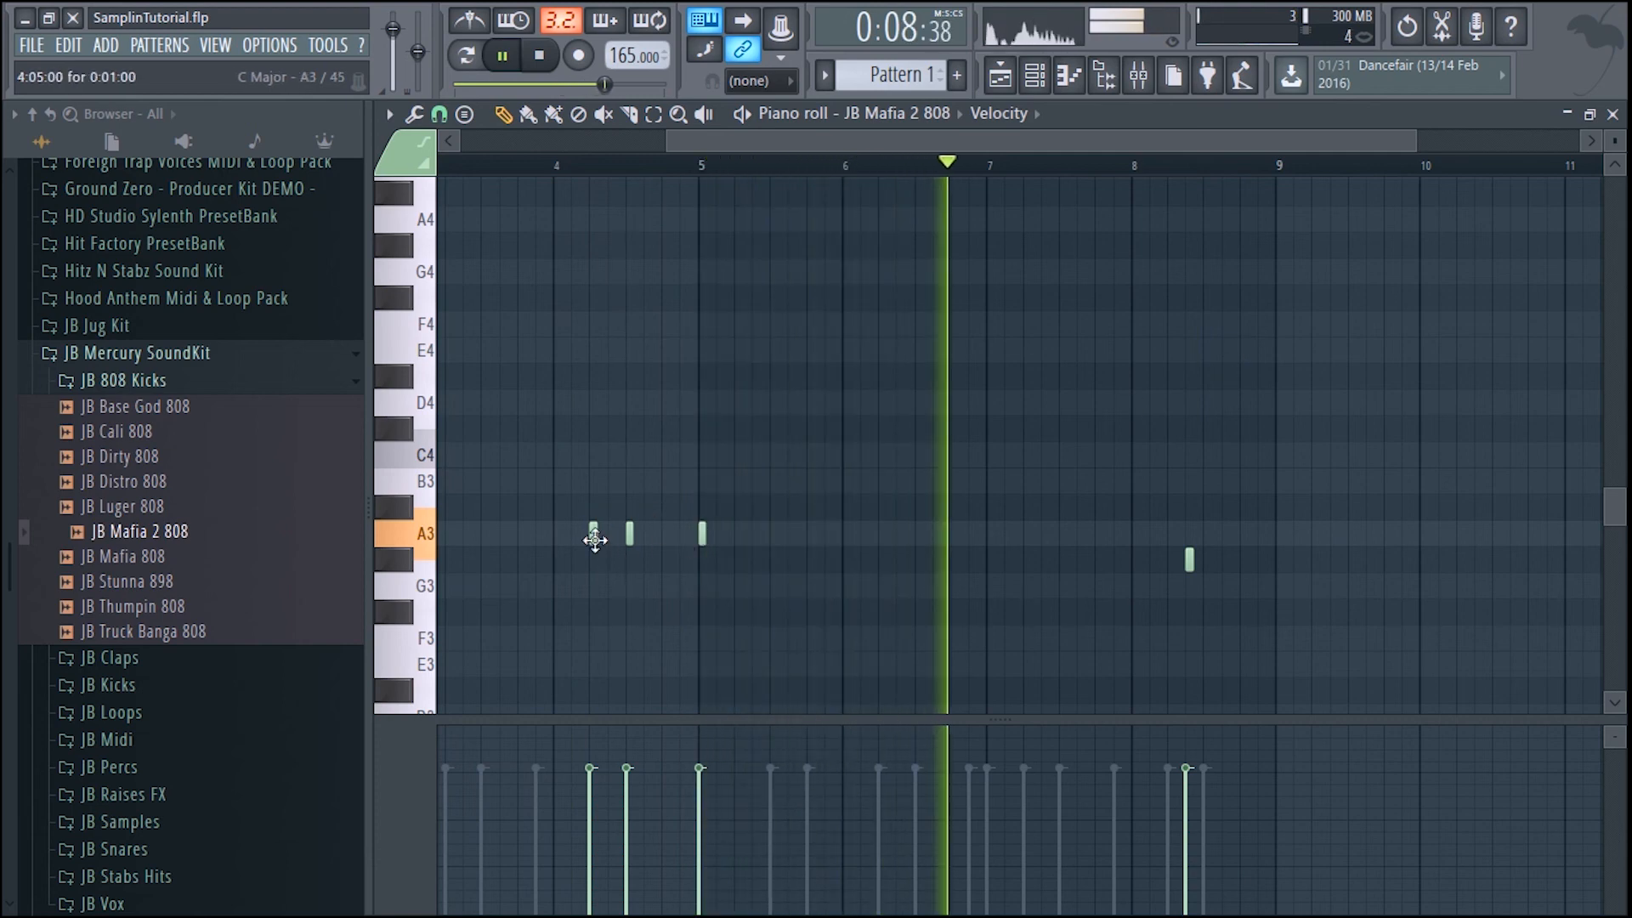
# - Raise the two bar 4 notes at 4:05 and 4:09 one octave to A4
pyautogui.moveTo(593, 526); pyautogui.dragTo(589, 212)
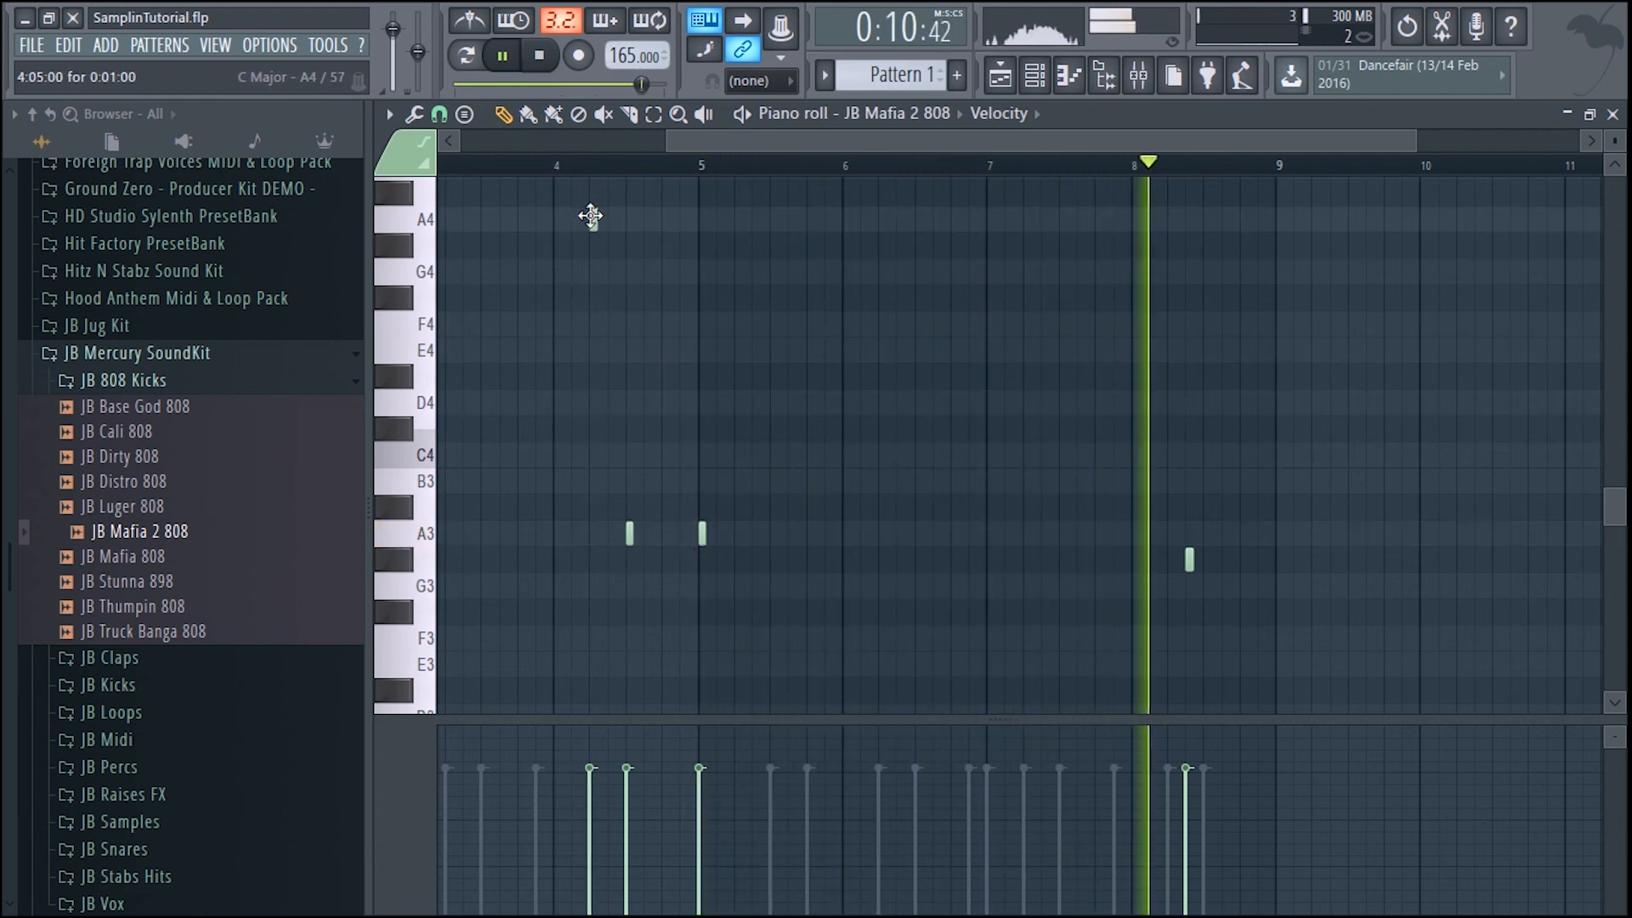
pyautogui.moveTo(628, 535); pyautogui.dragTo(633, 342)
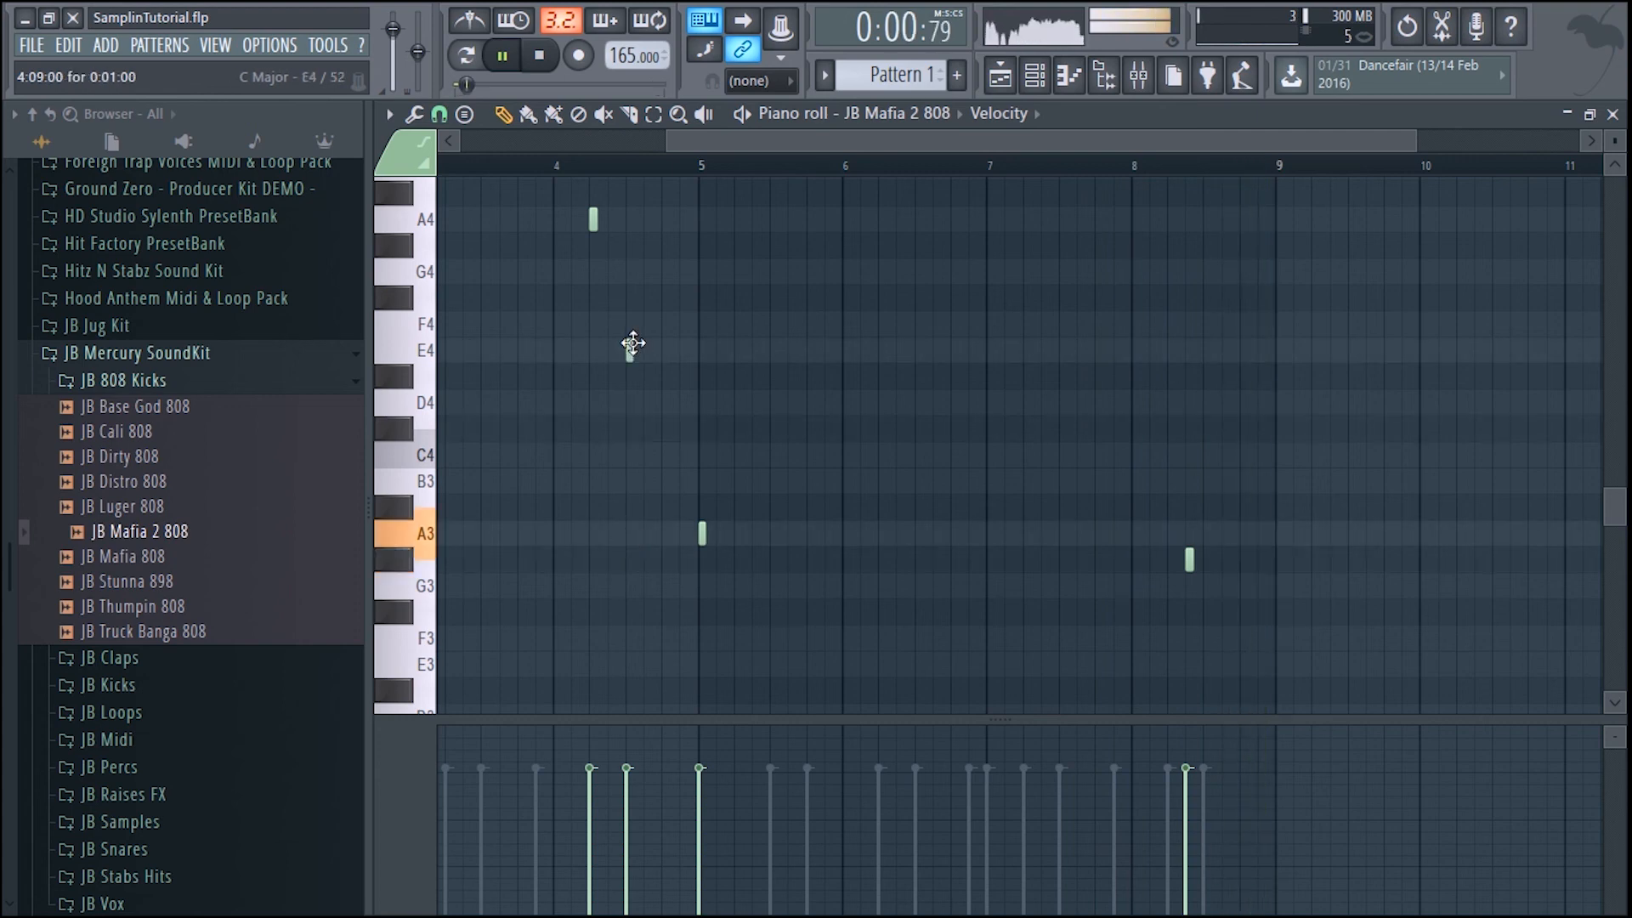
pyautogui.moveTo(626, 216); pyautogui.dragTo(629, 218)
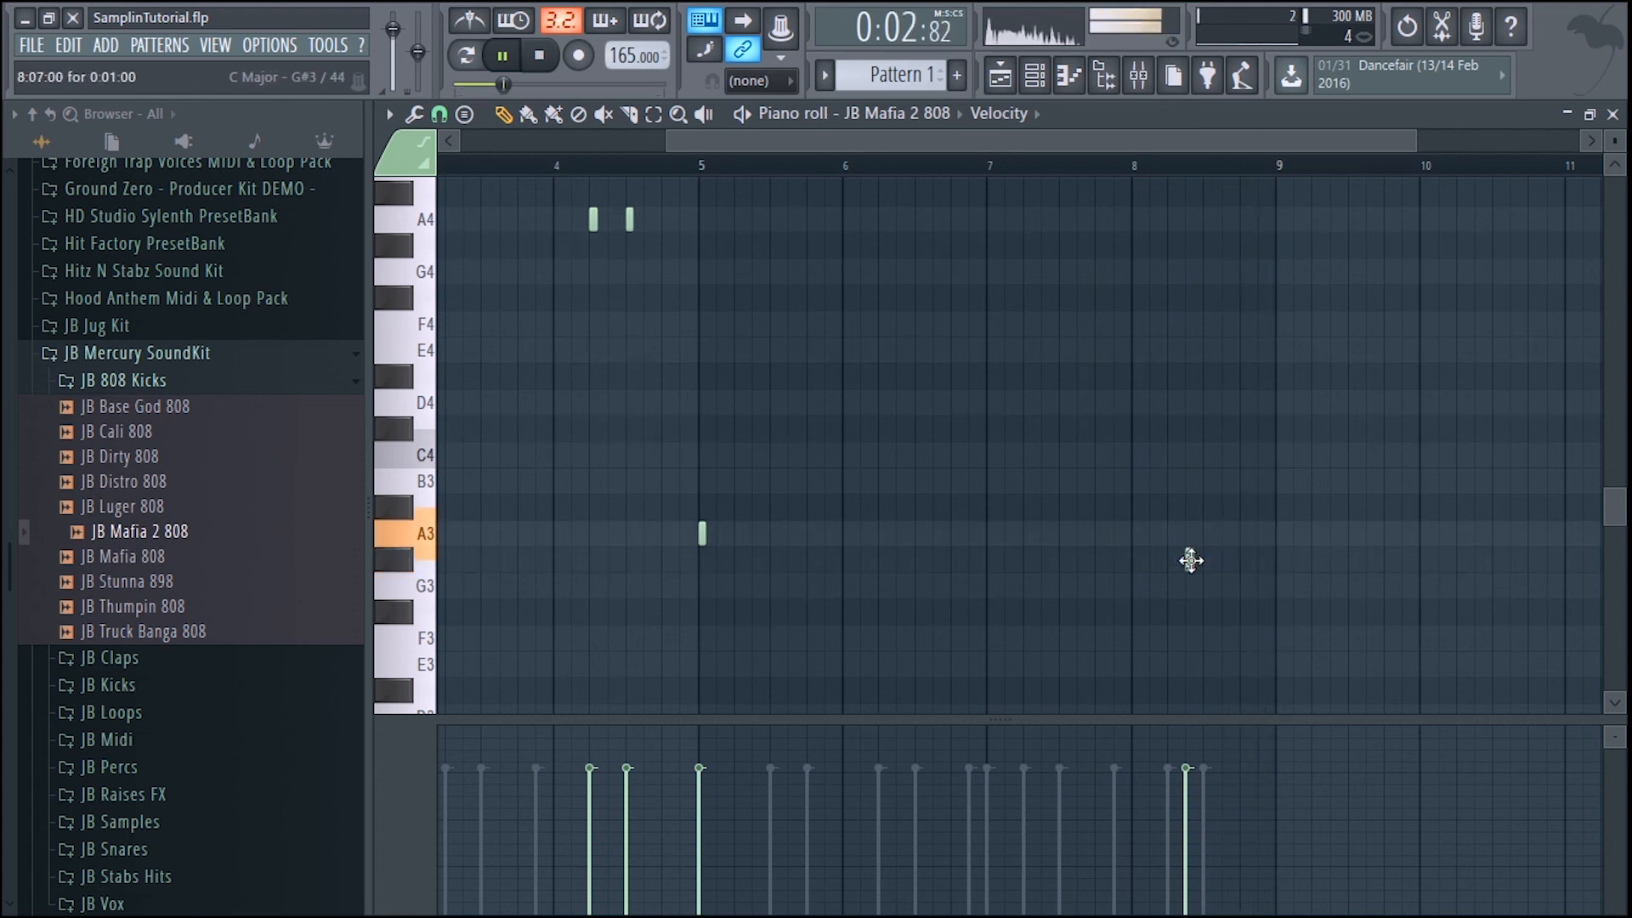
# - Move the bar 8 note to G3 at 8:09, close the piano roll and stop playback
pyautogui.moveTo(1190, 560)
pyautogui.mouseDown()
pyautogui.moveTo(1206, 557)
pyautogui.moveTo(1205, 583)
pyautogui.mouseUp()
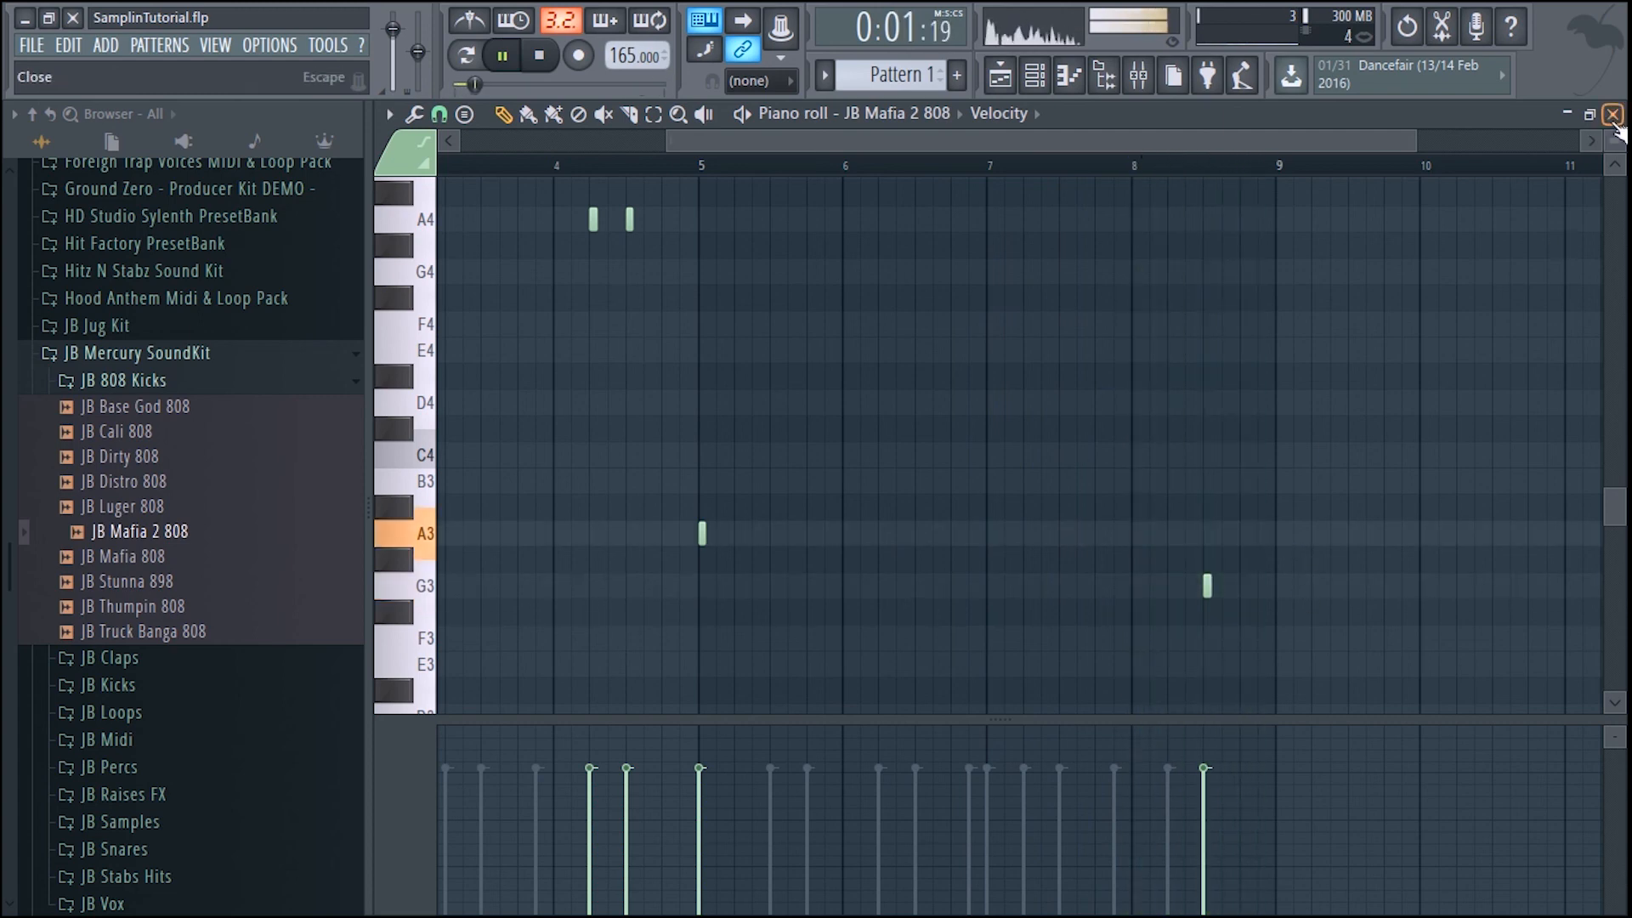
pyautogui.click(1613, 114)
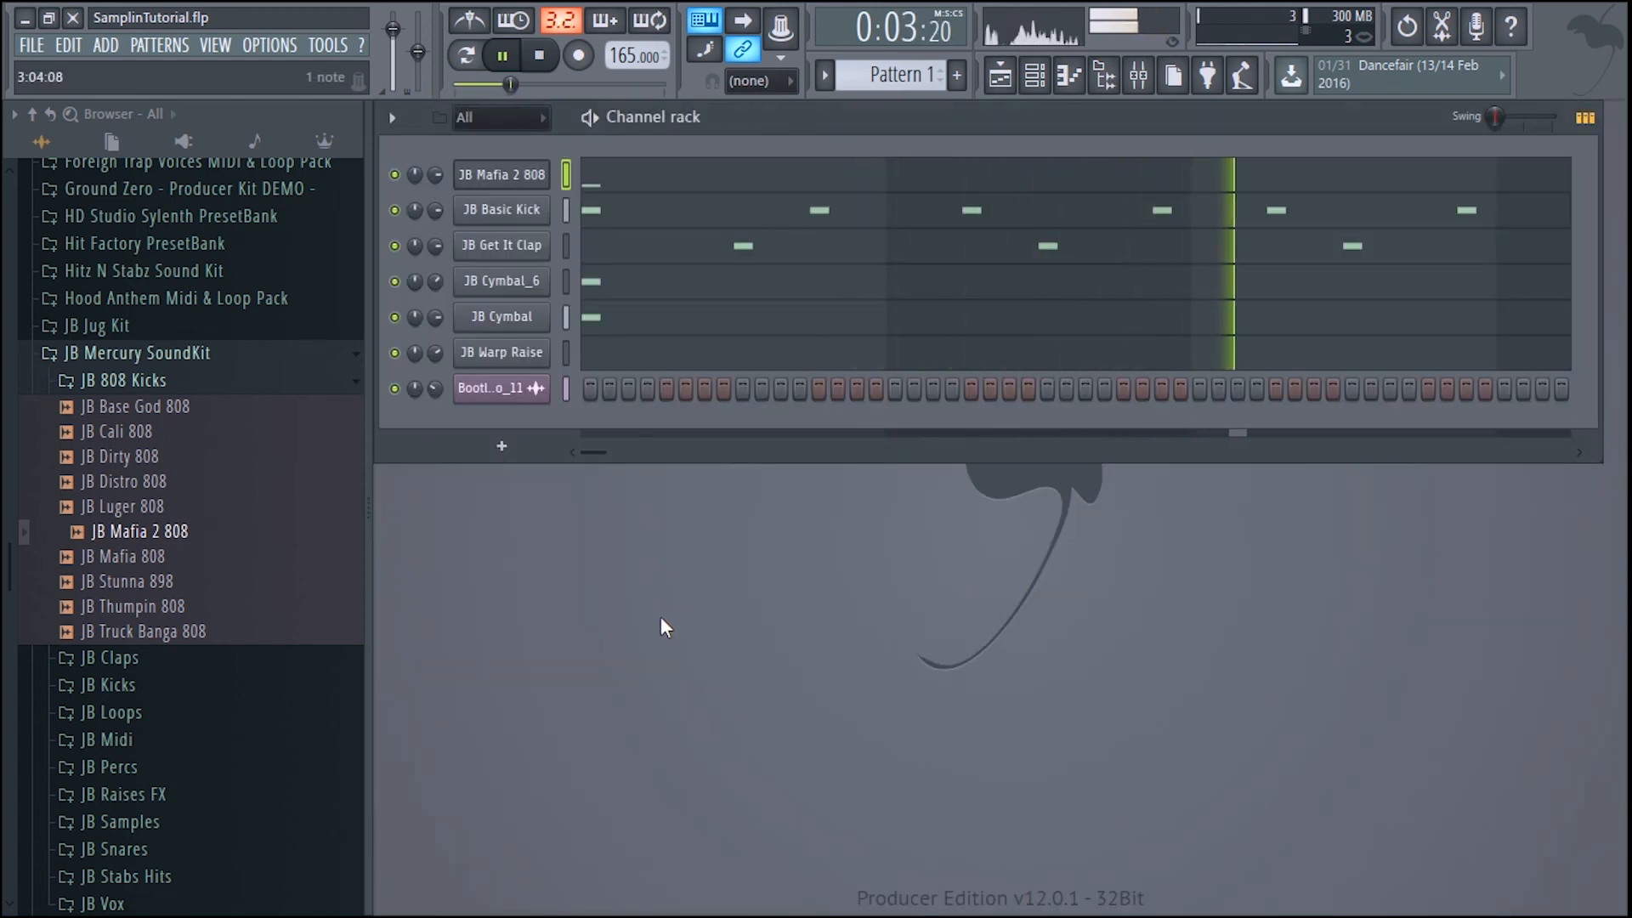
pyautogui.press('space')
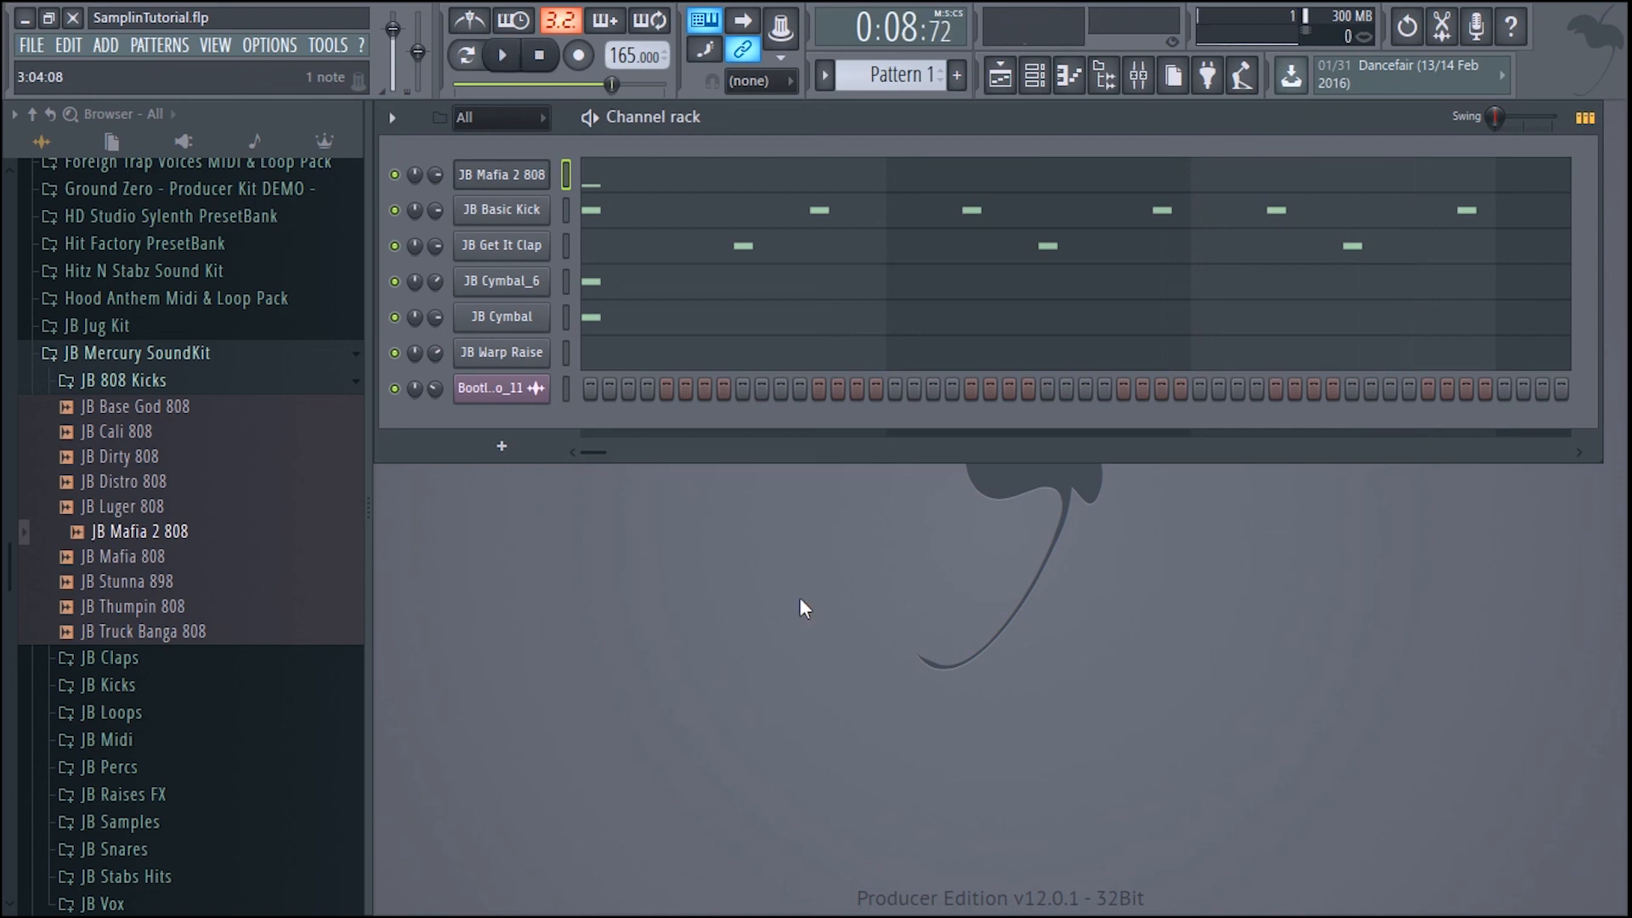